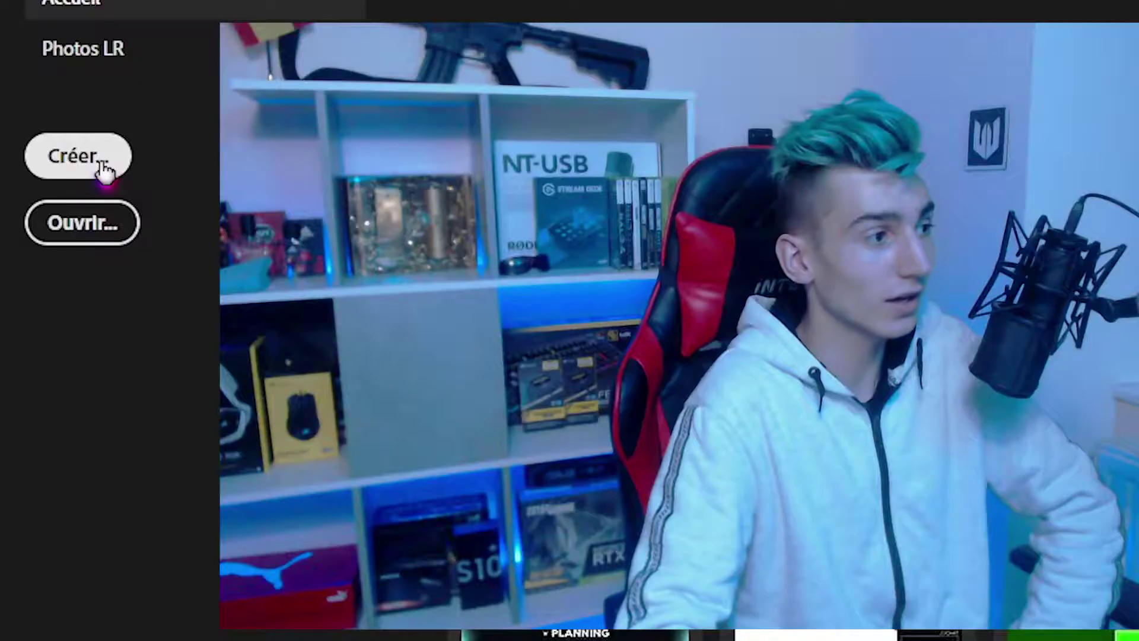
# Create a new 1920 × 1080 px, 300 ppi document with a transparent background.
pyautogui.click(46, 151)
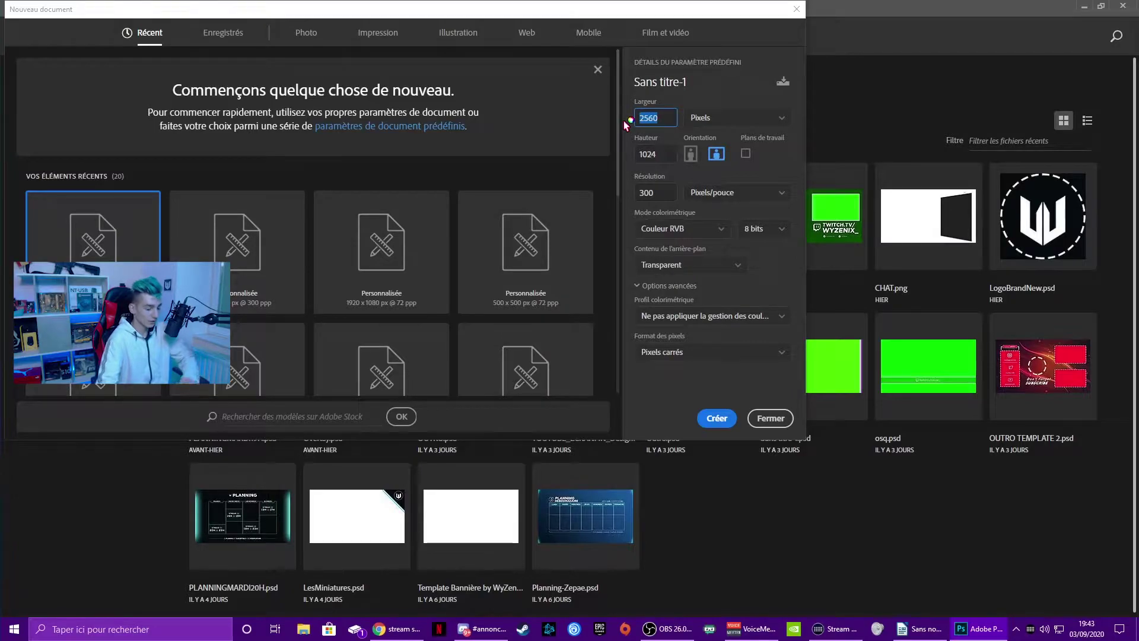
pyautogui.write('20')
pyautogui.press('Tab')
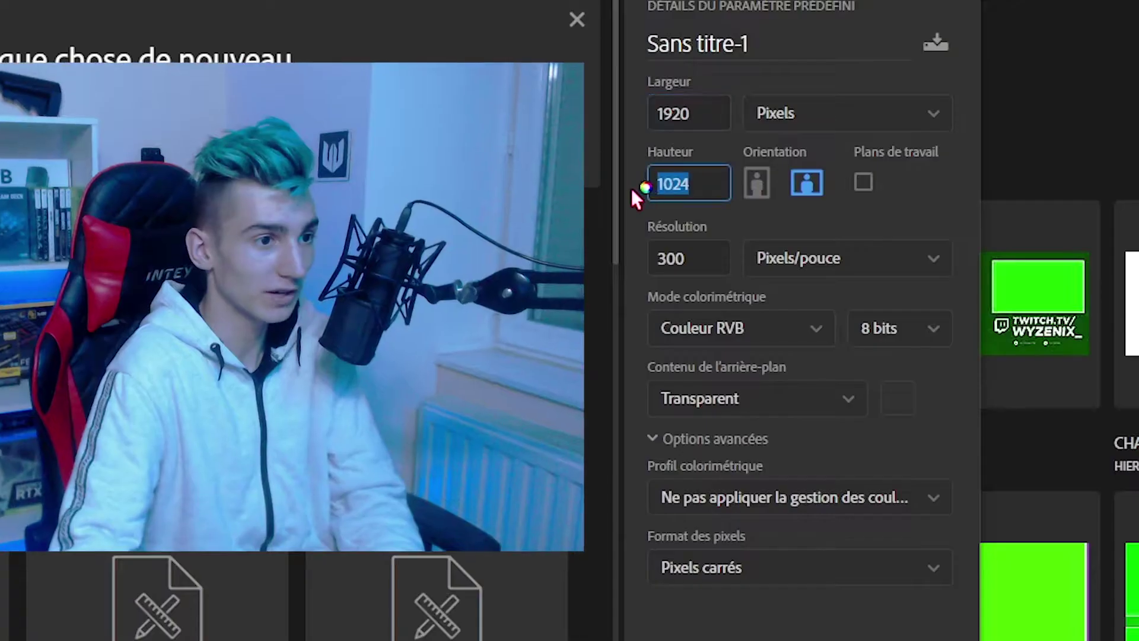
pyautogui.write('1080')
pyautogui.press('Tab')
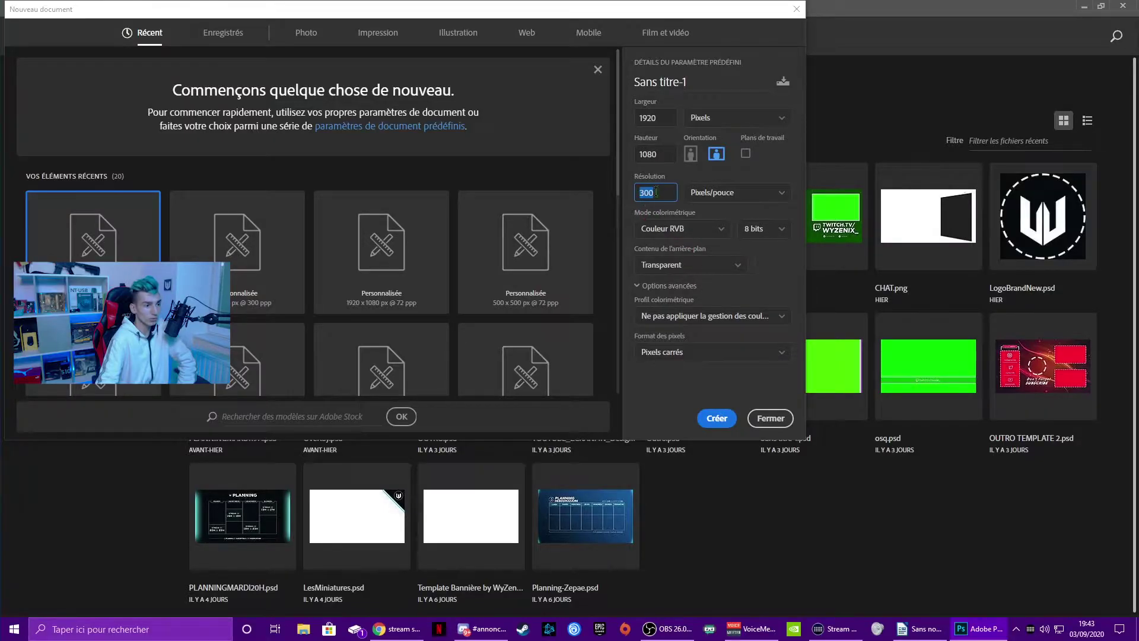
pyautogui.click(656, 192)
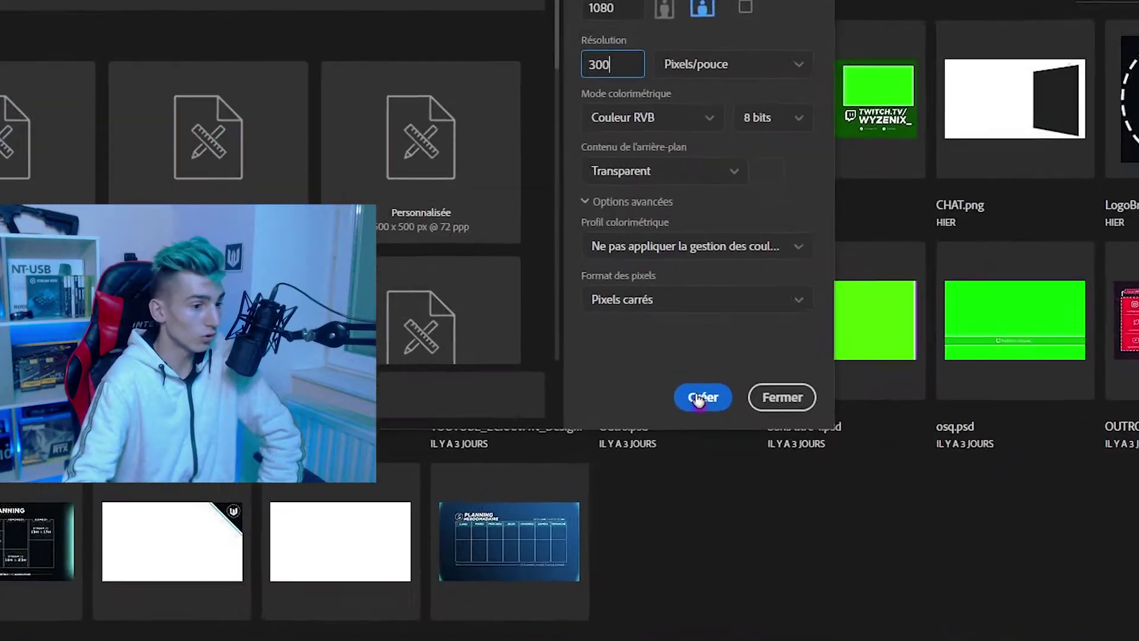
pyautogui.click(715, 418)
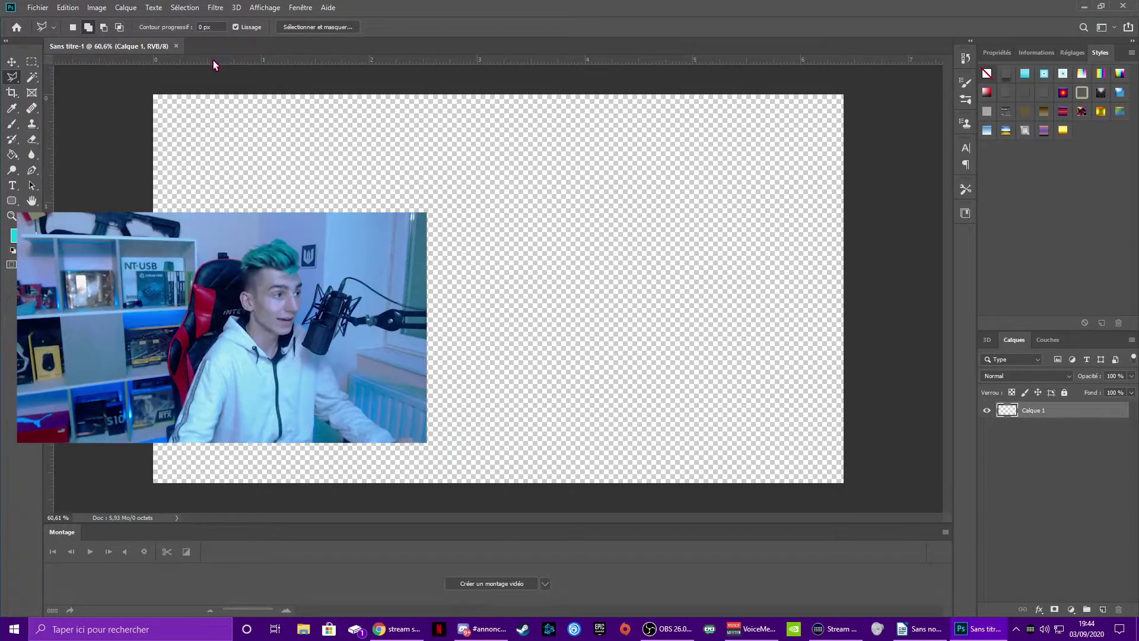
# Show the rulers and place horizontal and vertical guides crossing at the canvas centre.
pyautogui.moveTo(212, 59)
pyautogui.mouseDown()
pyautogui.moveTo(184, 186)
pyautogui.moveTo(205, 291)
pyautogui.mouseUp()
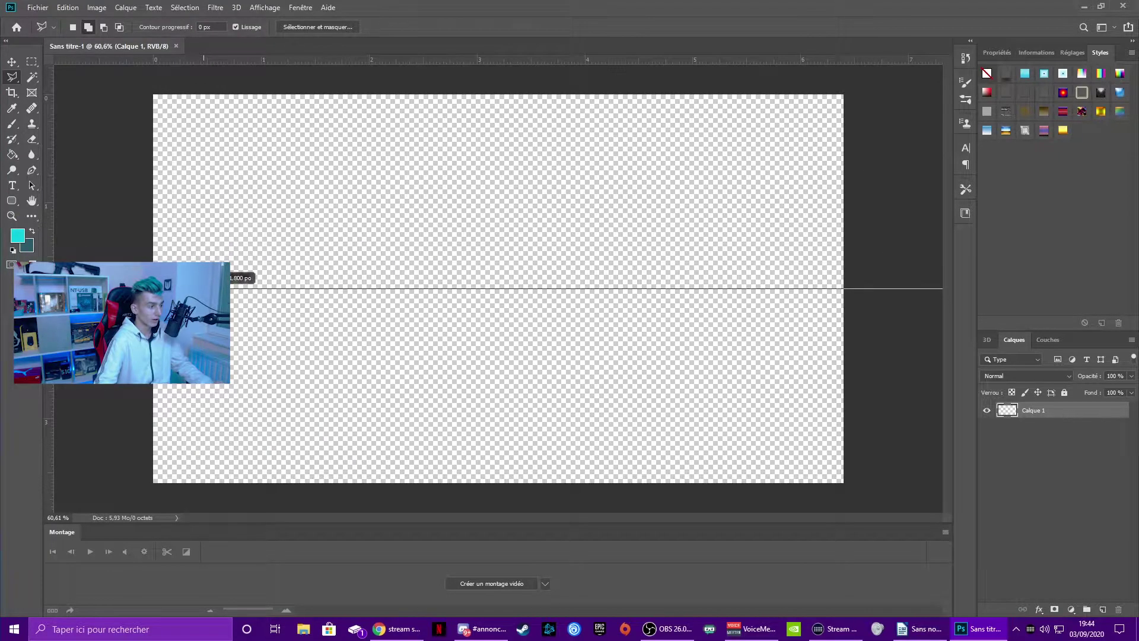
pyautogui.click(11, 62)
pyautogui.hotkey('ctrl', 'r')
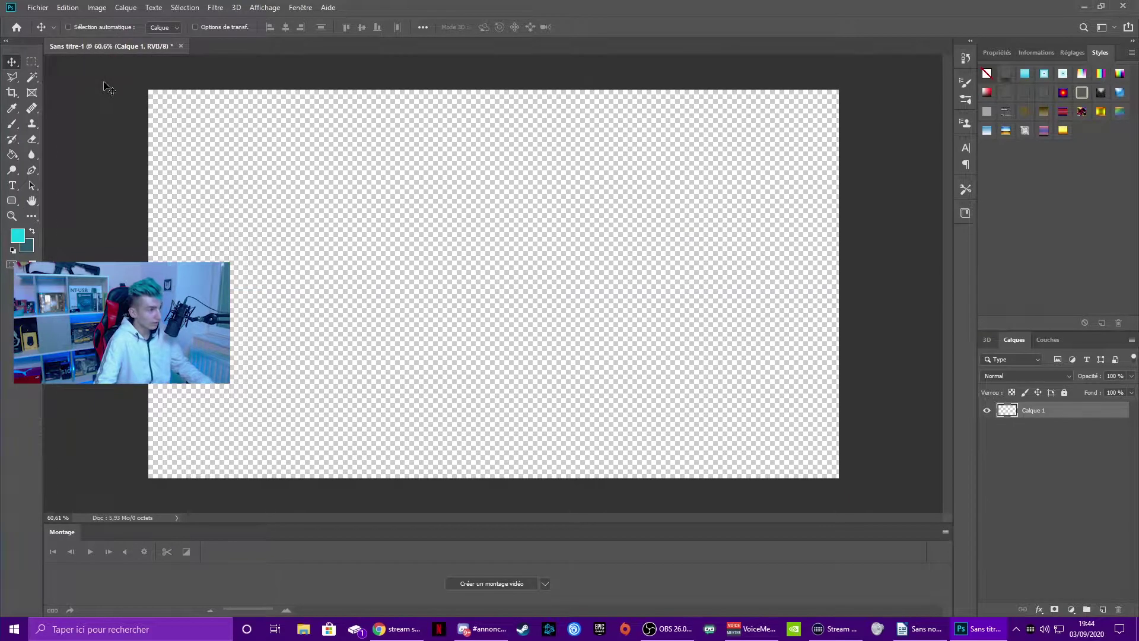
pyautogui.hotkey('ctrl', 'r')
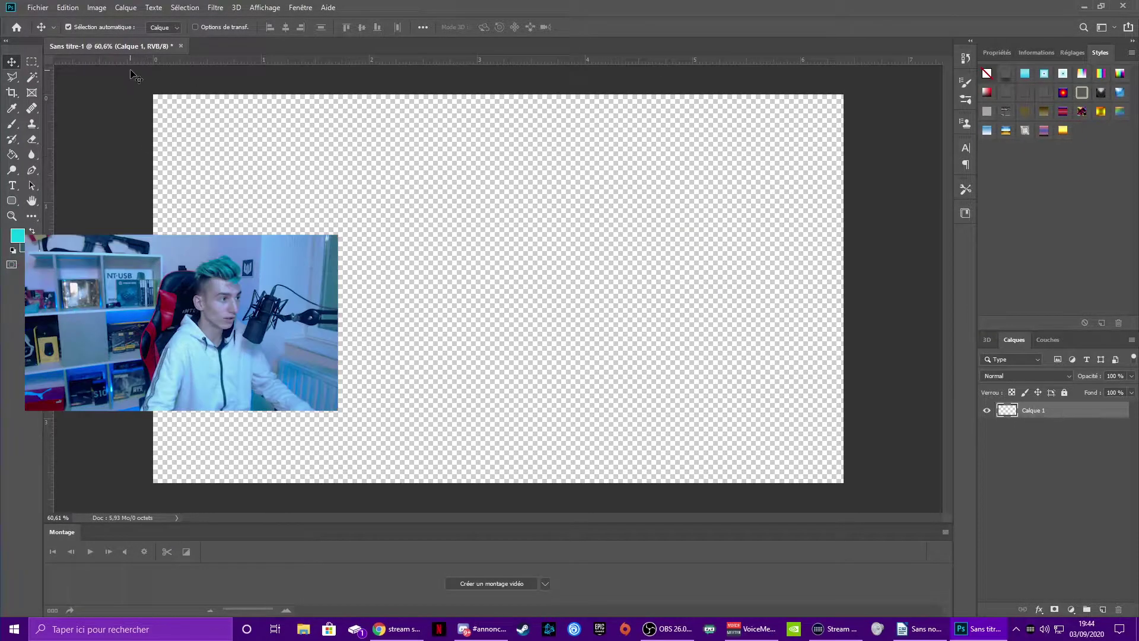
pyautogui.moveTo(145, 60); pyautogui.dragTo(152, 289)
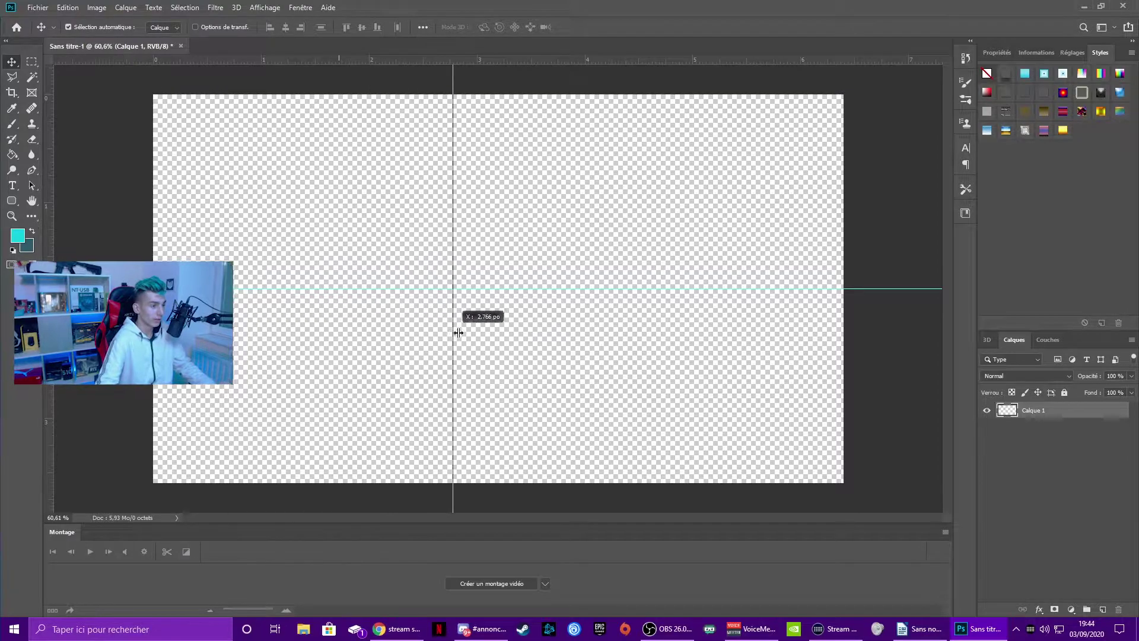
pyautogui.moveTo(130, 327); pyautogui.dragTo(498, 347)
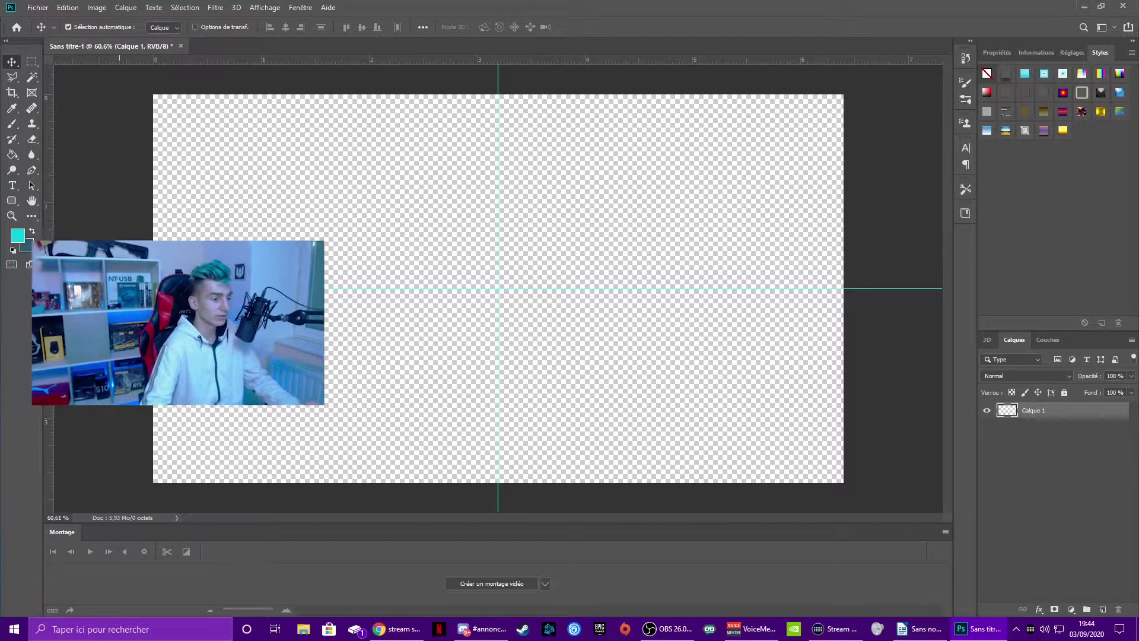
pyautogui.press('l')
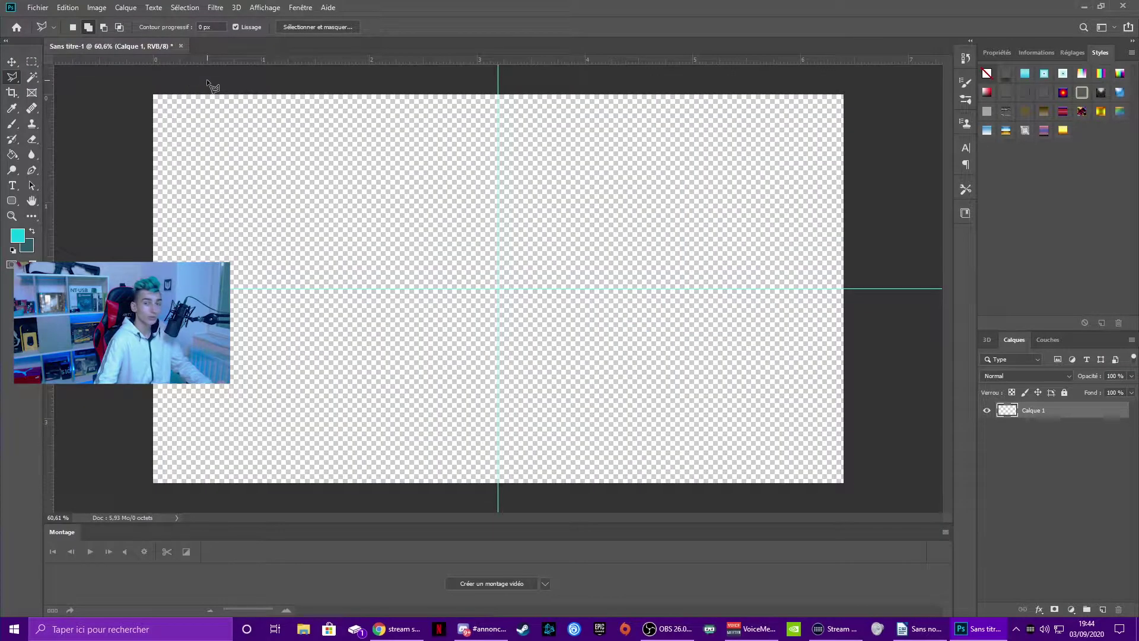
# Select a slanted triangle in the top-left quadrant with the Polygonal Lasso.
pyautogui.click(207, 79)
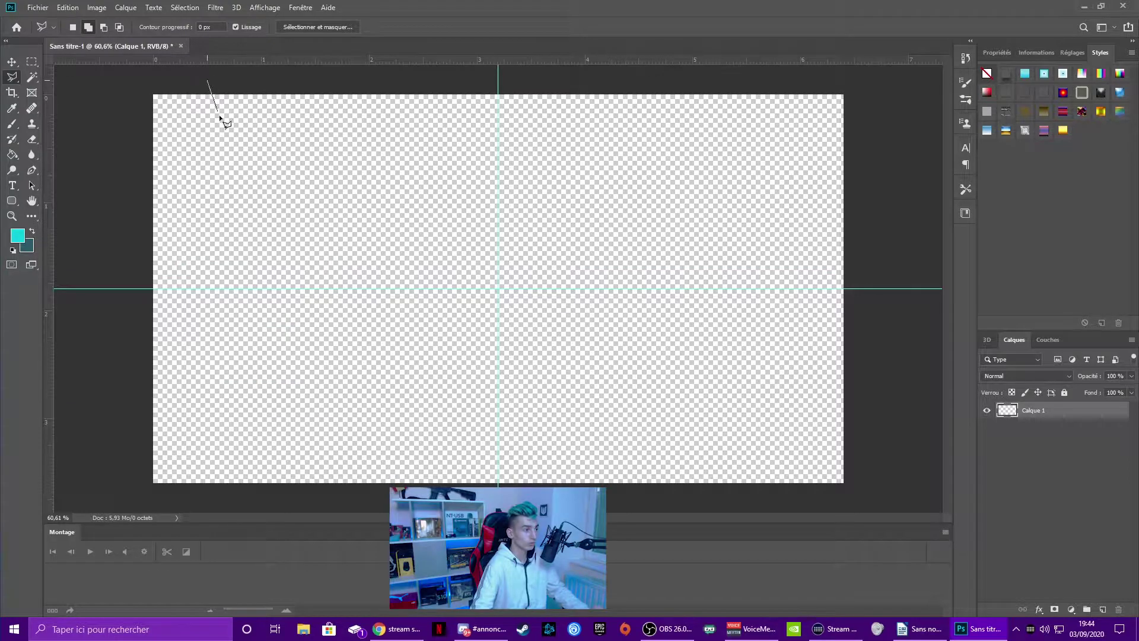
pyautogui.click(297, 289)
pyautogui.click(125, 288)
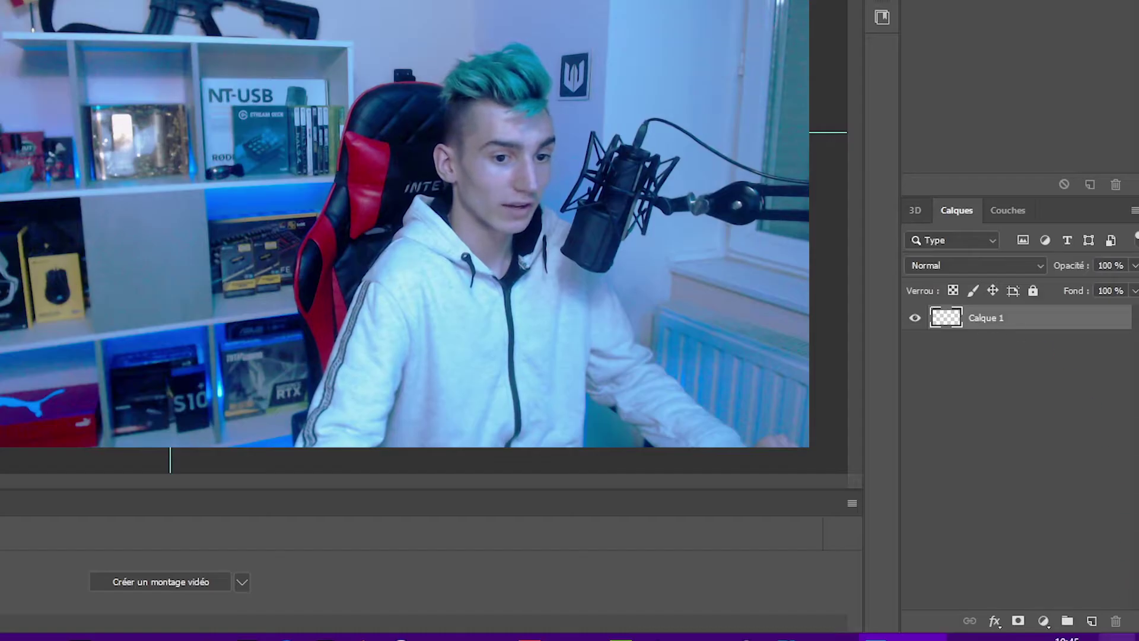
# Fill the selection black on a new layer and duplicate that layer.
pyautogui.hotkey('ctrl', 'shift', 'n')
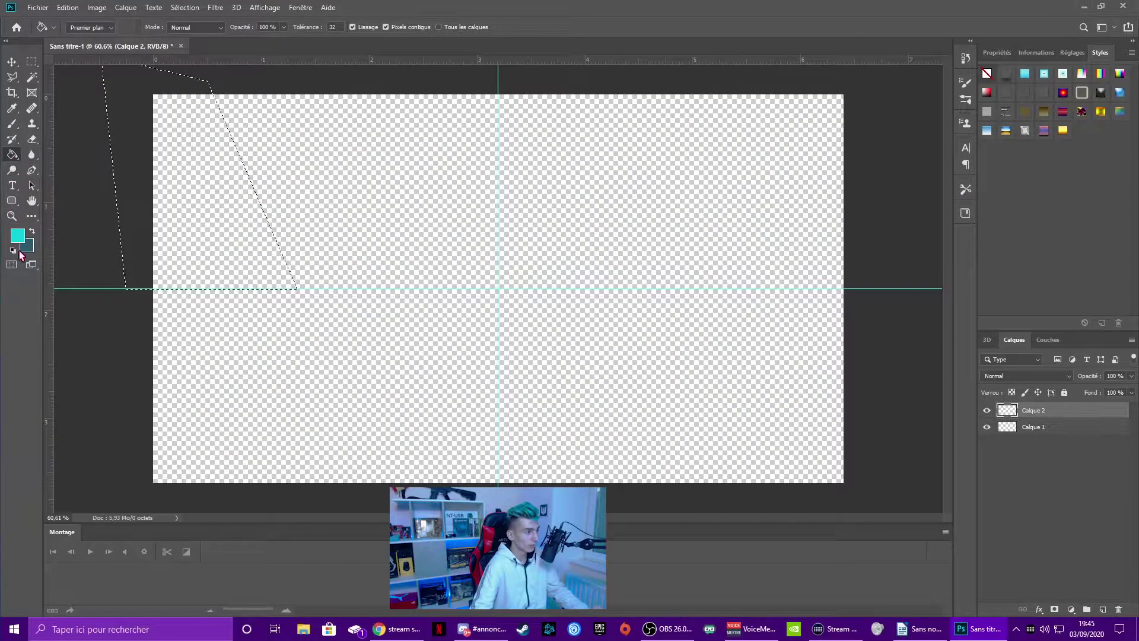
pyautogui.click(17, 236)
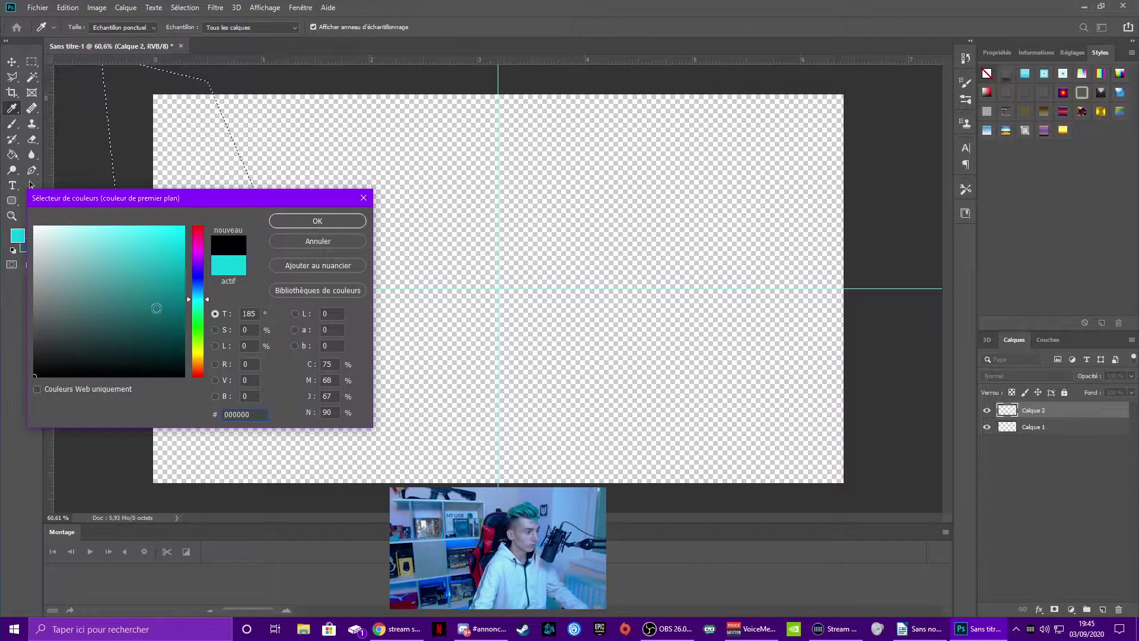
pyautogui.click(317, 225)
pyautogui.hotkey('alt', 'BackSpace')
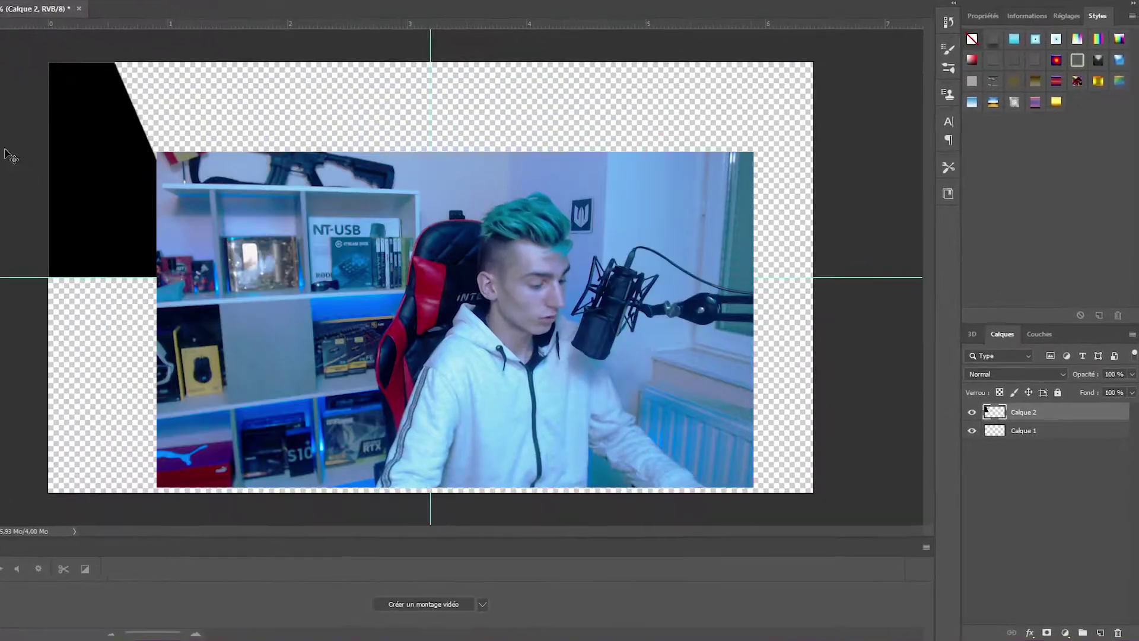
pyautogui.hotkey('ctrl', 'j')
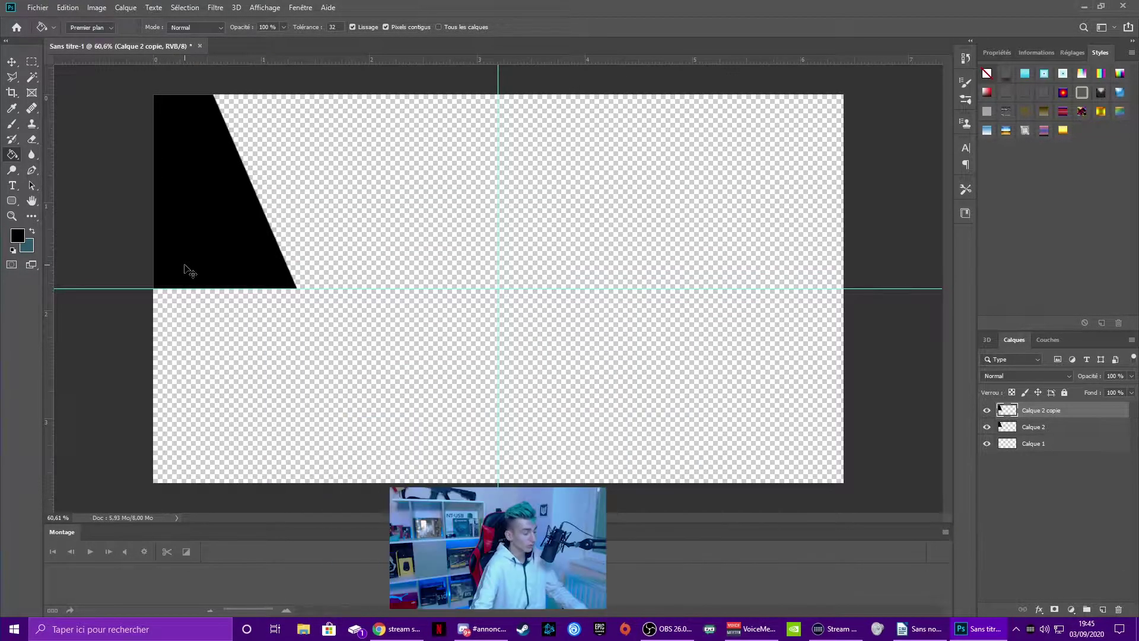
pyautogui.hotkey('ctrl', 't')
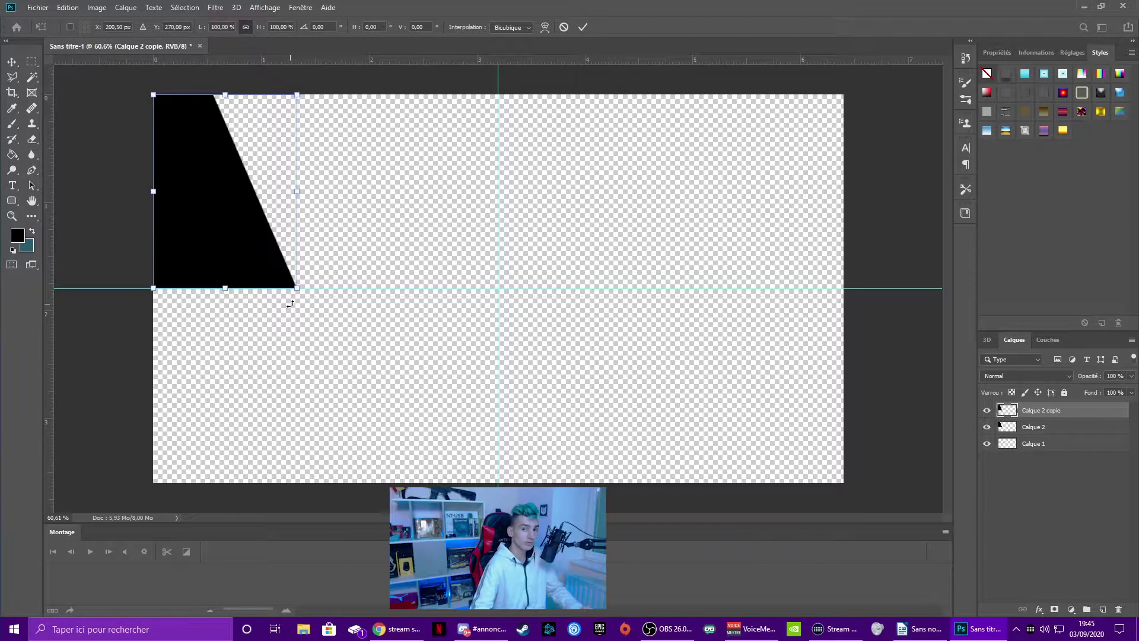
# Move the copy below the centre guide, flip it vertically, and merge both shape layers.
pyautogui.moveTo(261, 196); pyautogui.dragTo(261, 390)
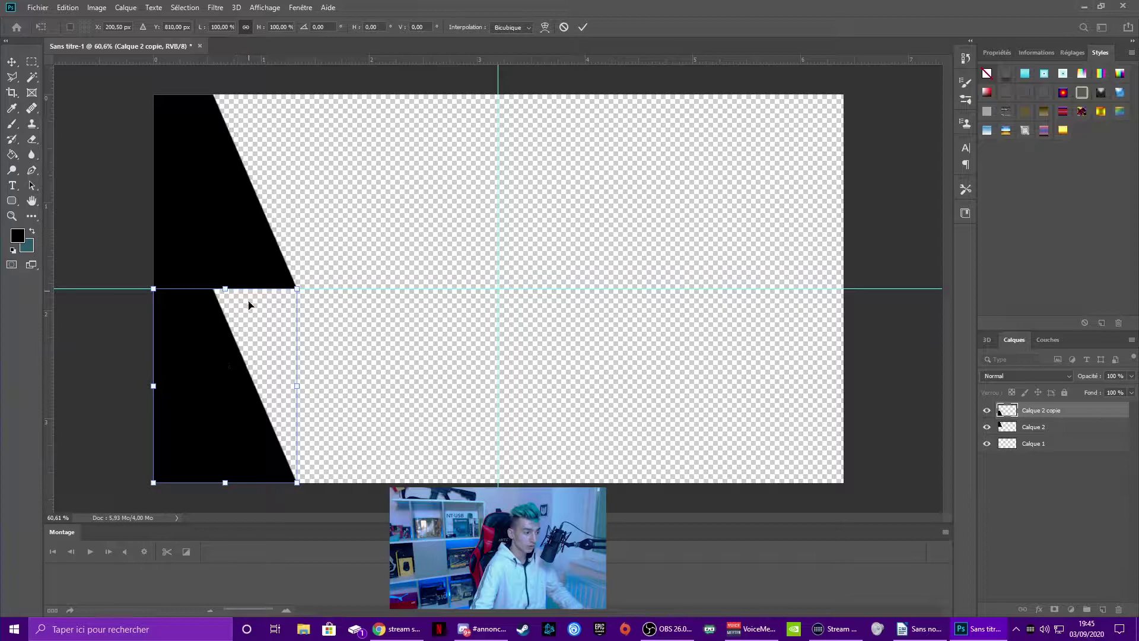
pyautogui.rightClick(217, 407)
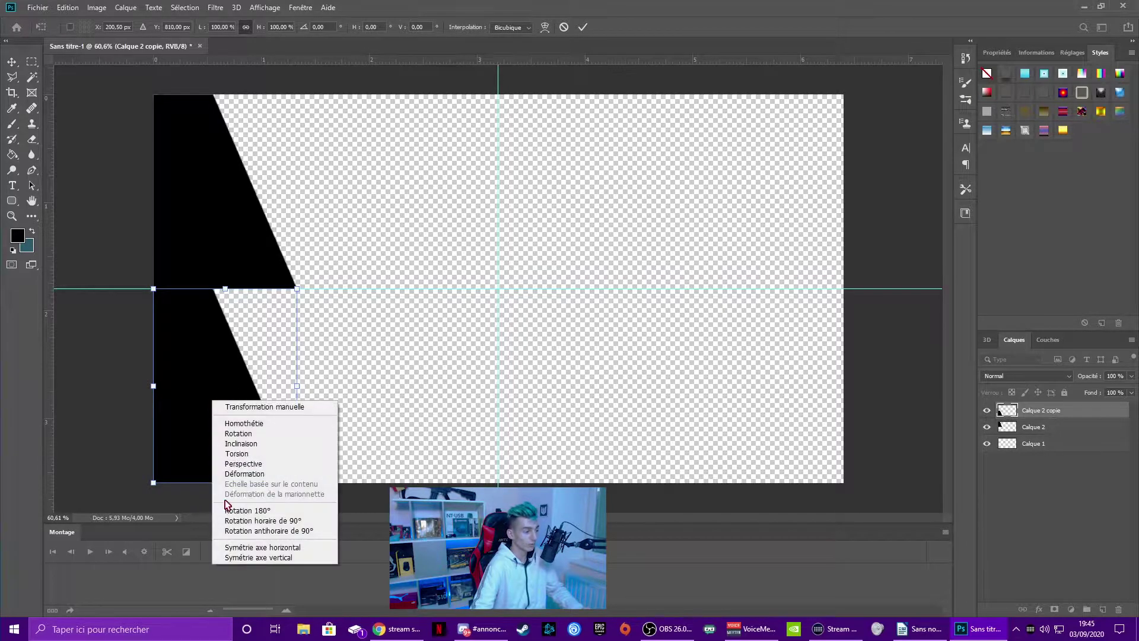
pyautogui.click(279, 557)
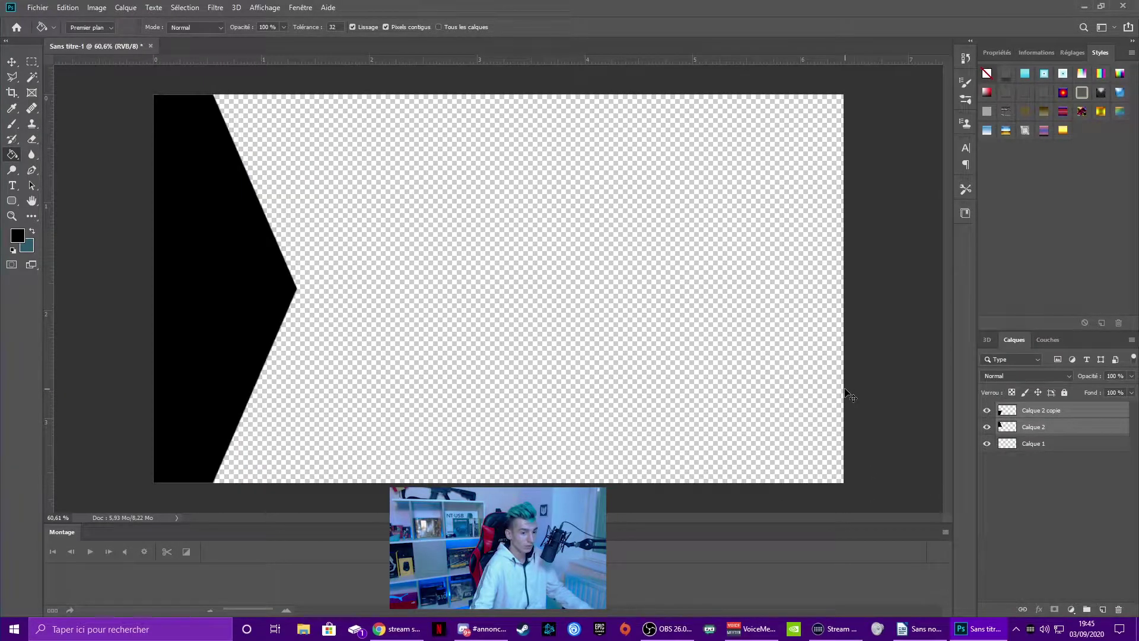
pyautogui.hotkey('ctrl', 'e')
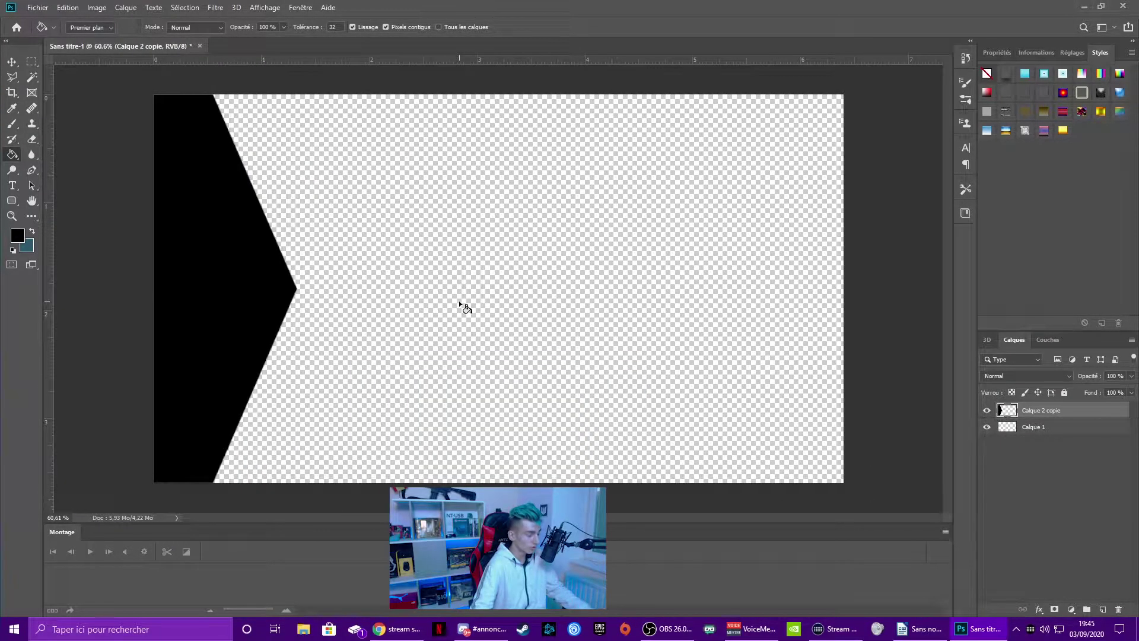
# Try adding a colour overlay to the black shape, then cancel it.
pyautogui.scroll(-2, 451, 297)
pyautogui.scroll(1, 409, 261)
pyautogui.press('l')
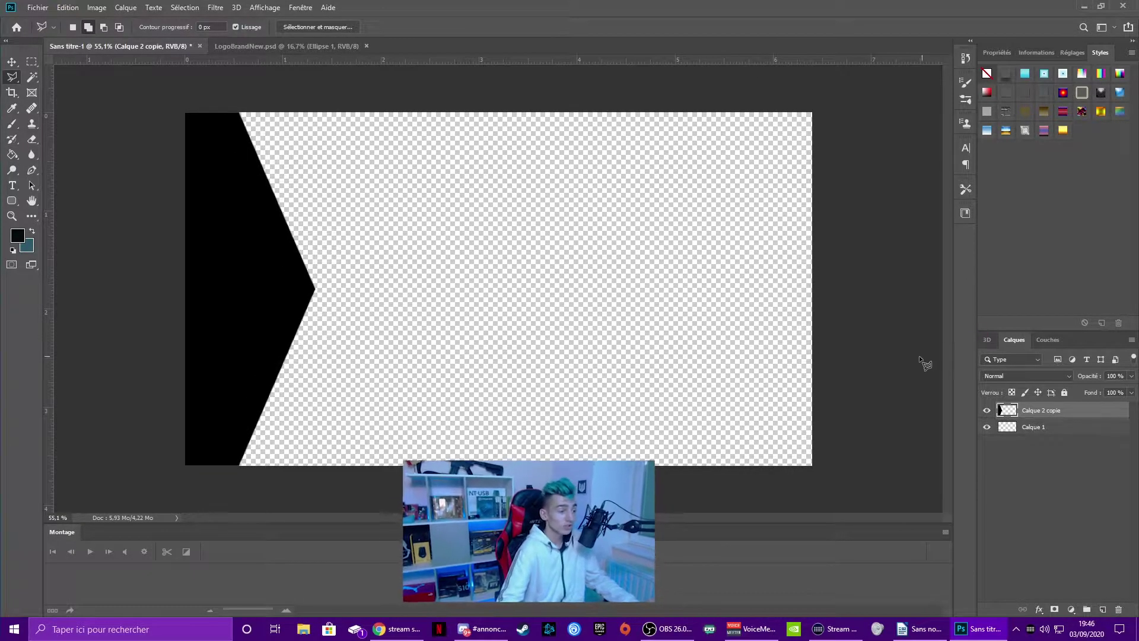
pyautogui.press('space')
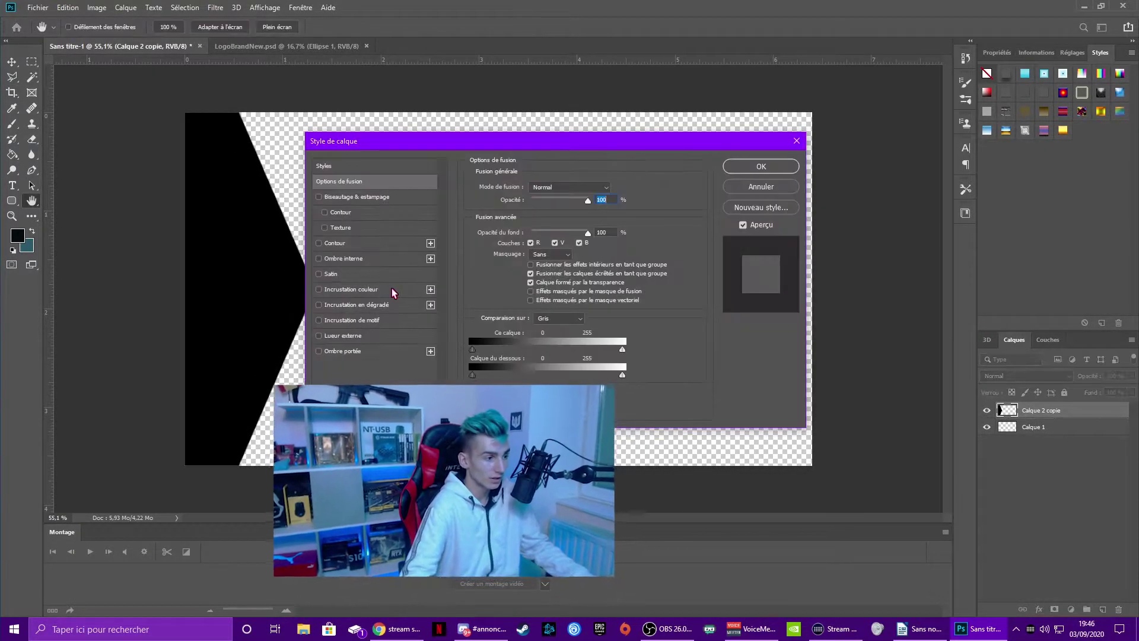
pyautogui.click(350, 289)
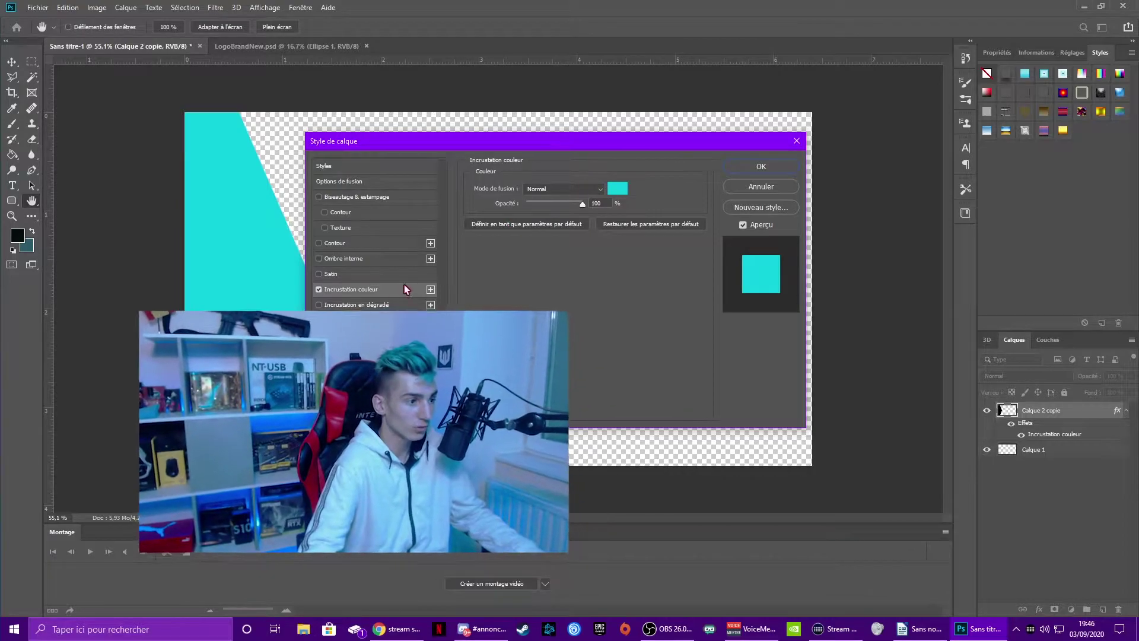
pyautogui.click(749, 187)
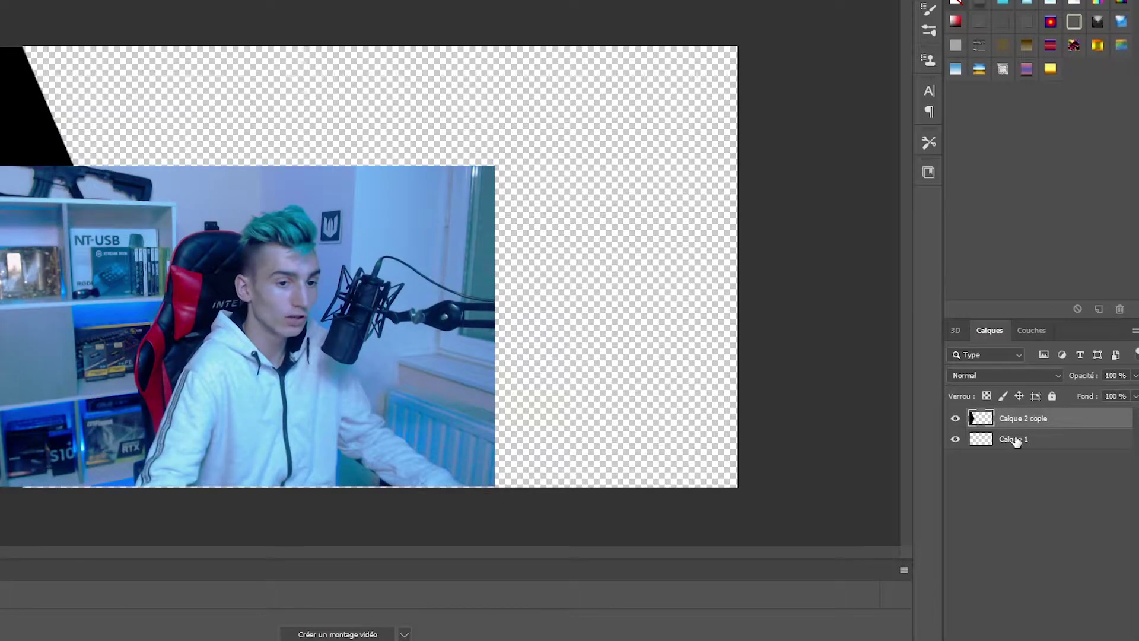
# Apply a near-black #040c0e Color Overlay to the merged arrow layer.
pyautogui.doubleClick(1062, 414)
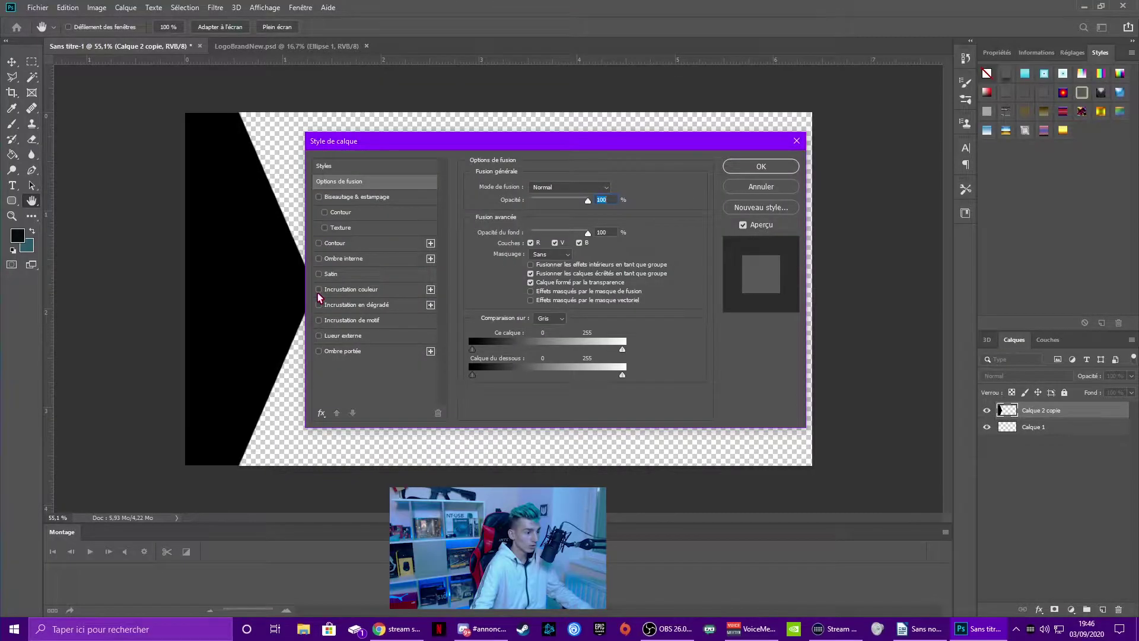
pyautogui.click(318, 290)
pyautogui.click(355, 290)
pyautogui.click(617, 188)
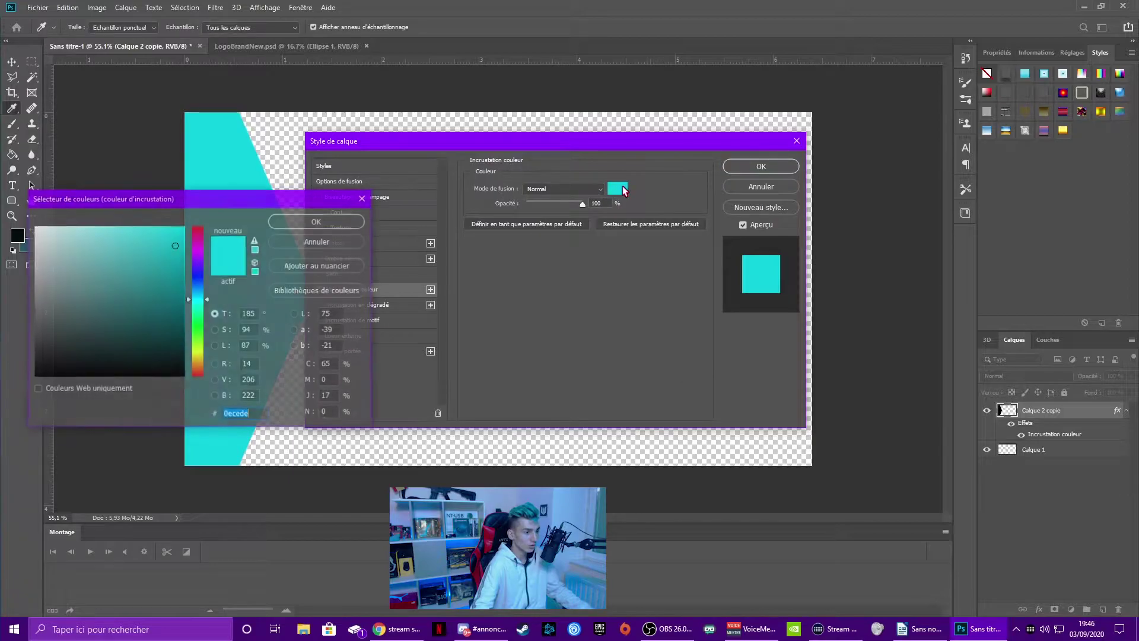
pyautogui.moveTo(126, 202); pyautogui.dragTo(236, 211)
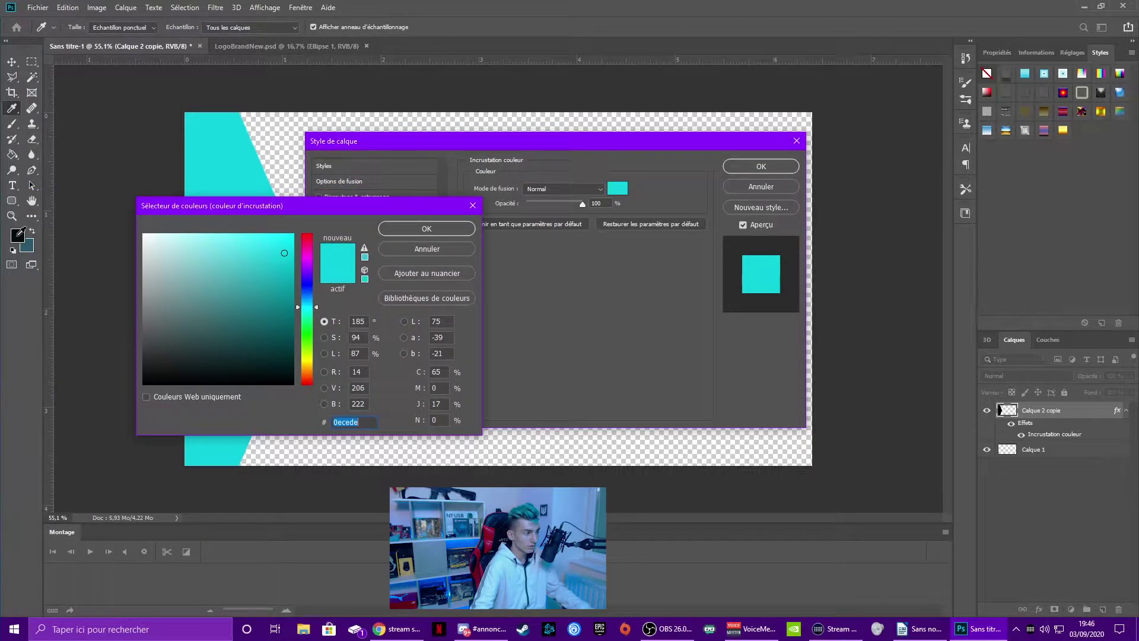
pyautogui.click(18, 235)
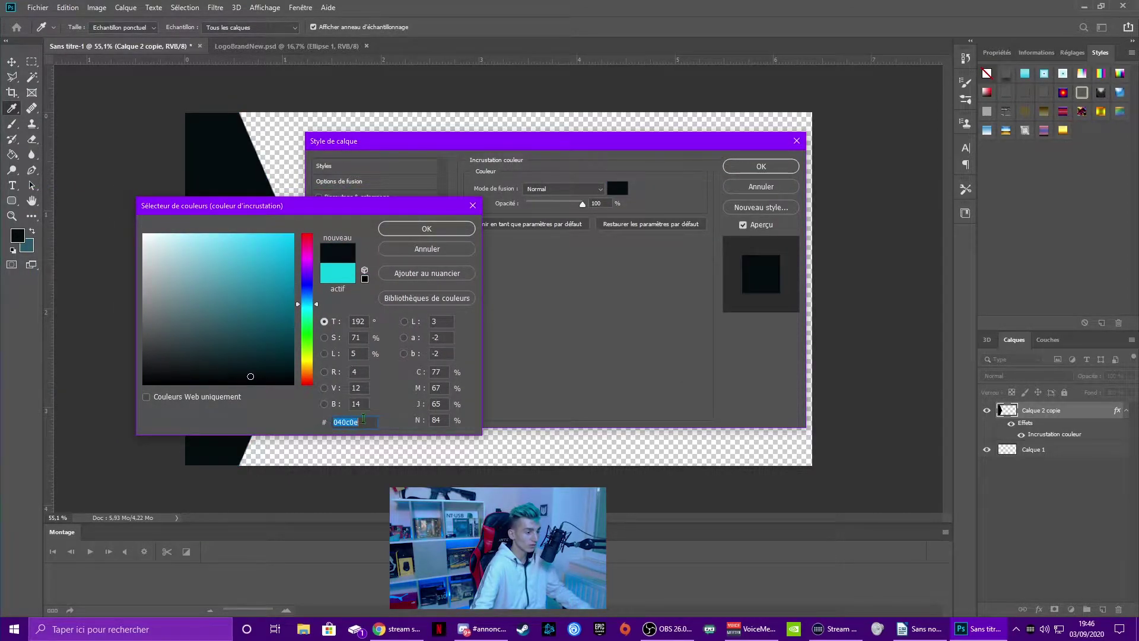
pyautogui.click(438, 230)
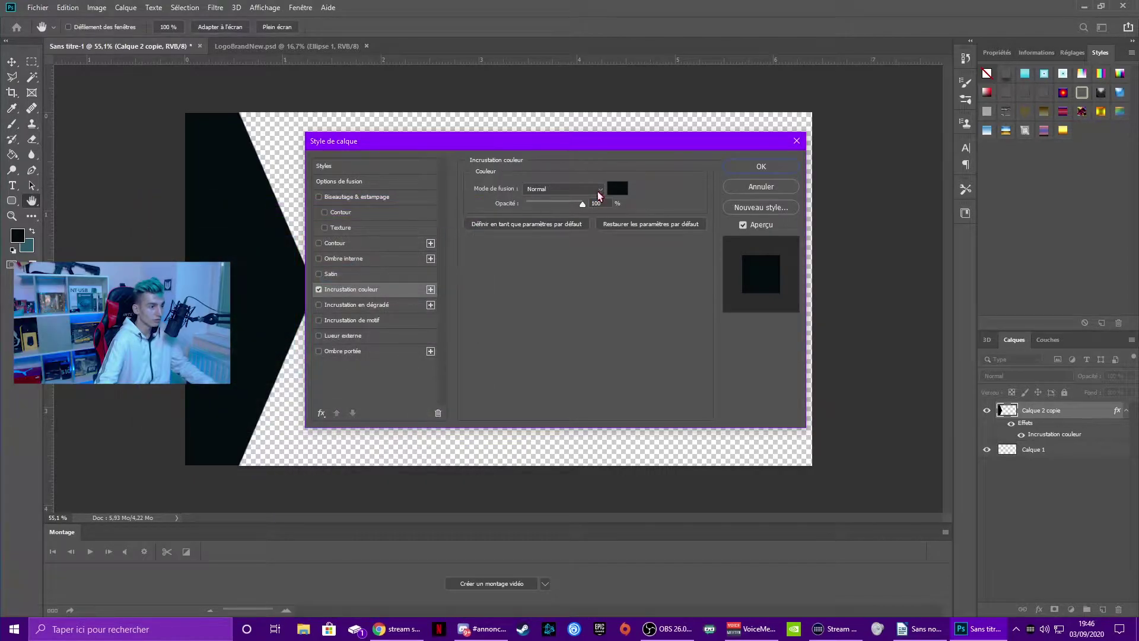
pyautogui.click(762, 166)
pyautogui.press('l')
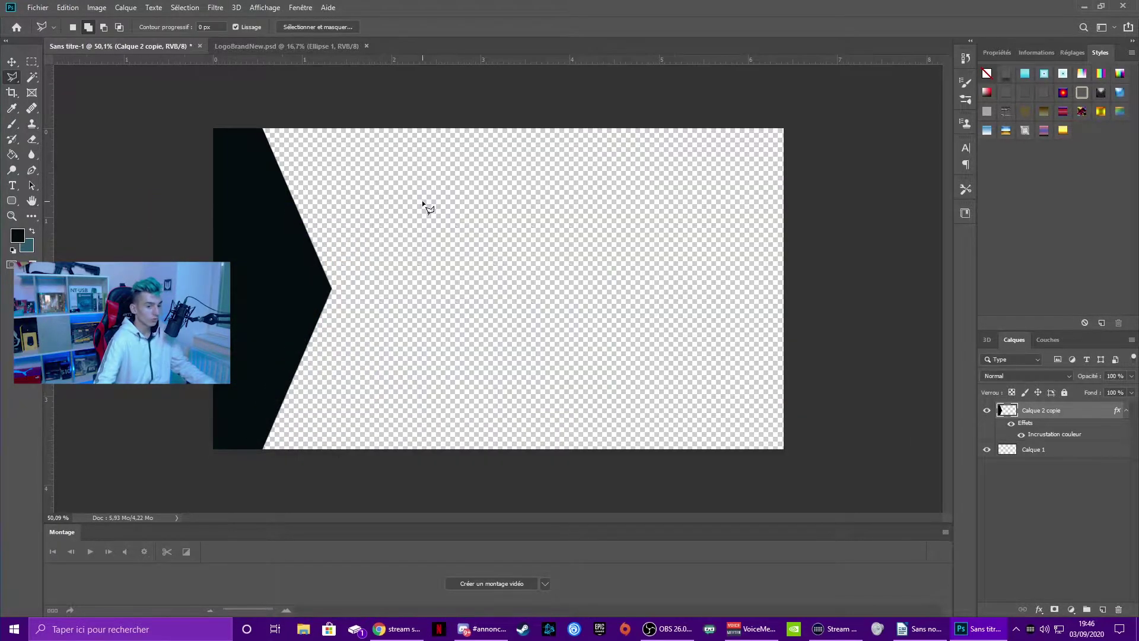
pyautogui.scroll(1, 257, 277)
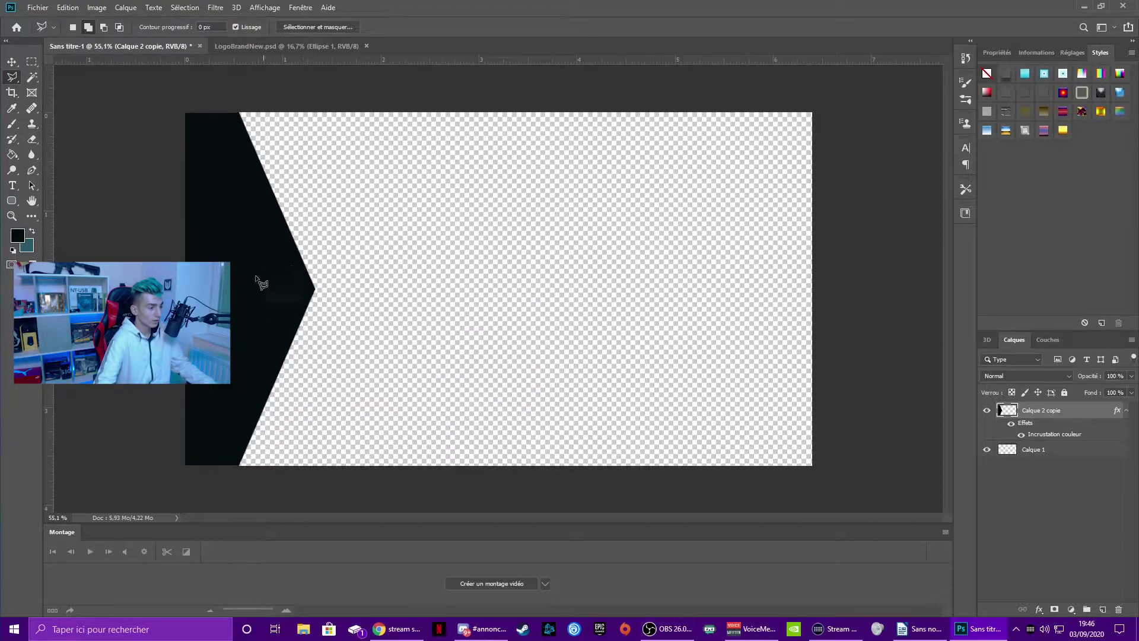
pyautogui.scroll(1, 257, 277)
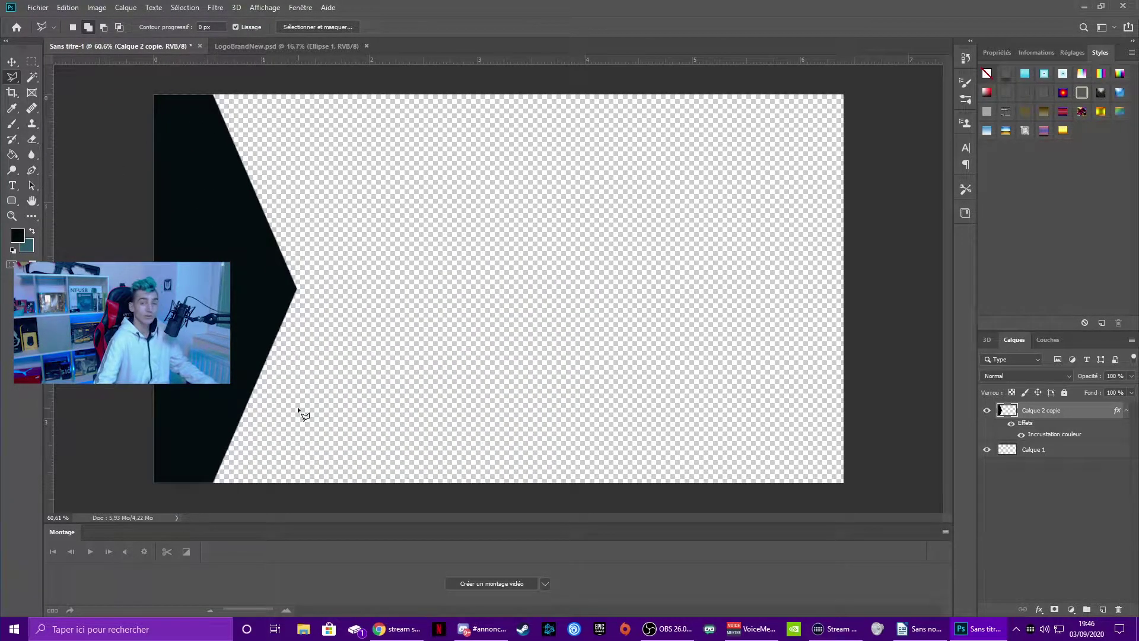
# Convert the chevron layer to a smart object and duplicate it as Calque 2 copie 2.
pyautogui.rightClick(1056, 414)
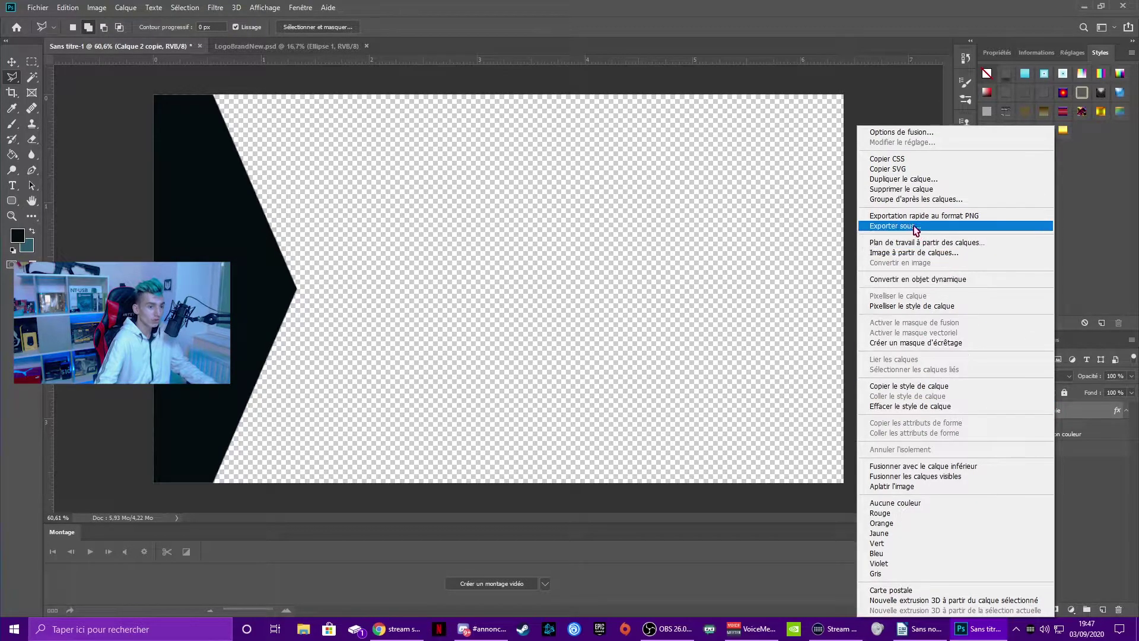
pyautogui.click(917, 280)
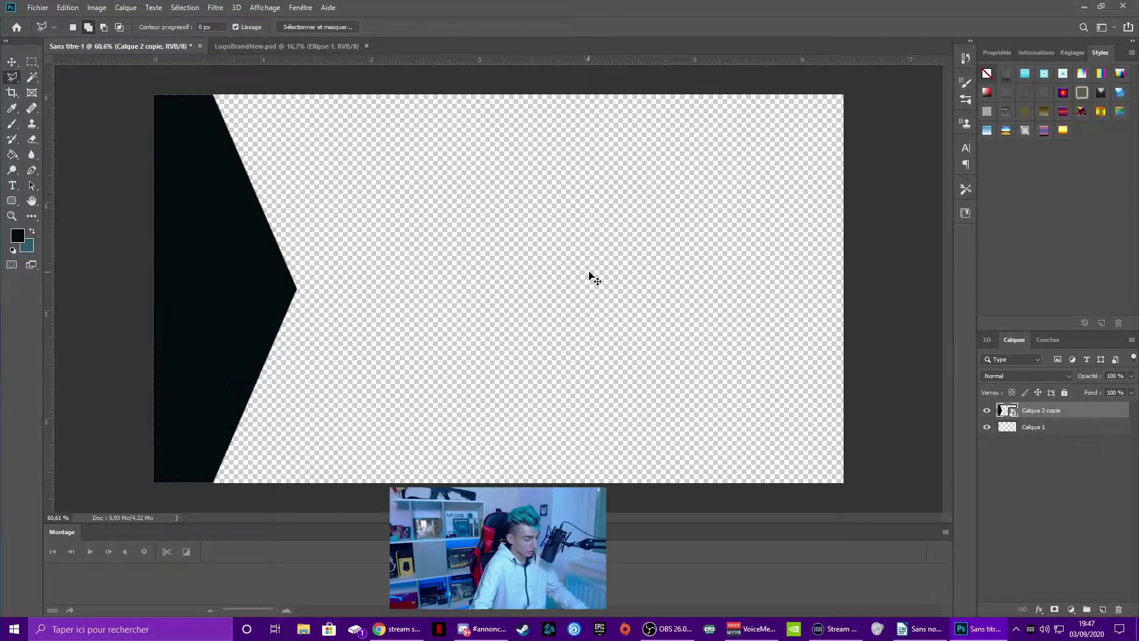
pyautogui.keyDown('ctrl'); pyautogui.keyDown('alt'); pyautogui.click(596, 270); pyautogui.keyUp('alt'); pyautogui.keyUp('ctrl')
# Give the lower chevron copy a white Color Overlay and nudge it right.
pyautogui.click(1045, 427)
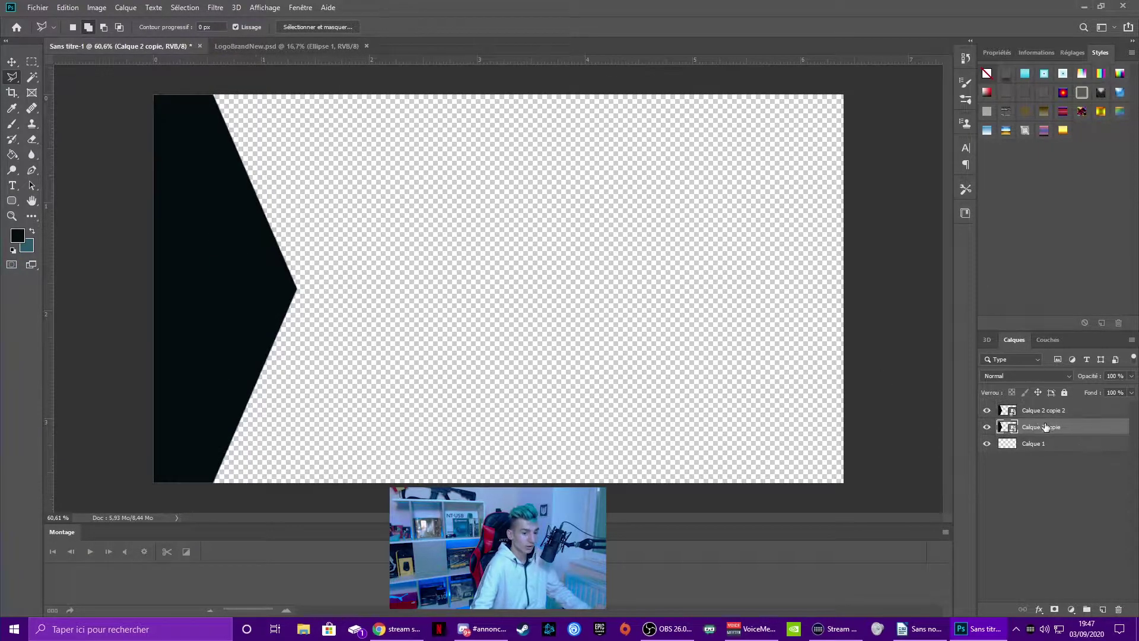
pyautogui.press('v')
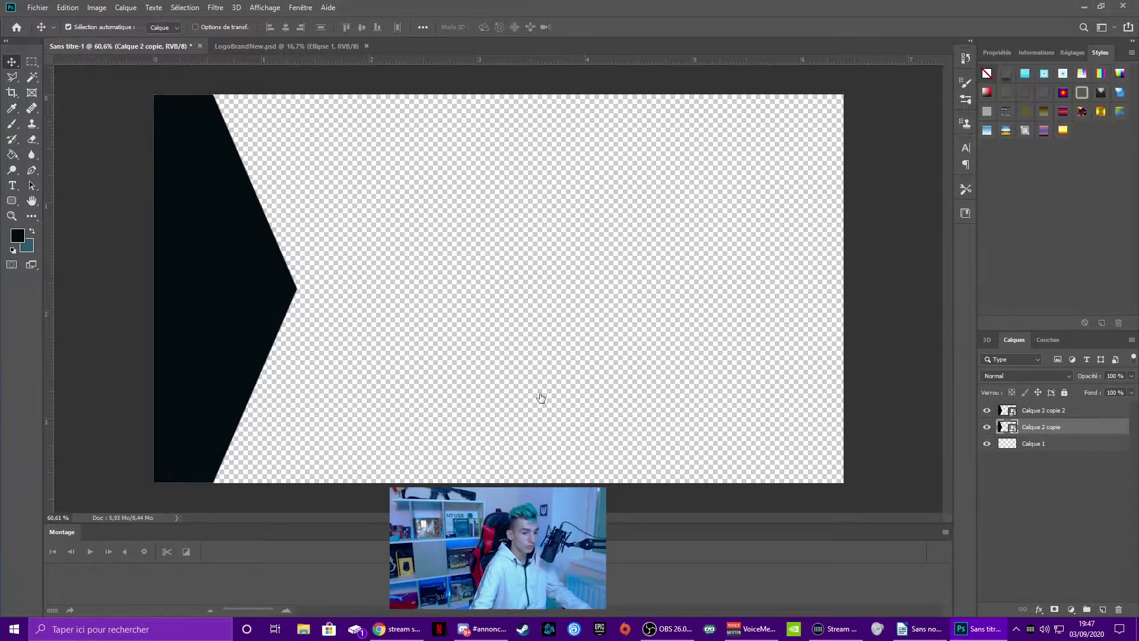
pyautogui.press('space')
pyautogui.click(330, 290)
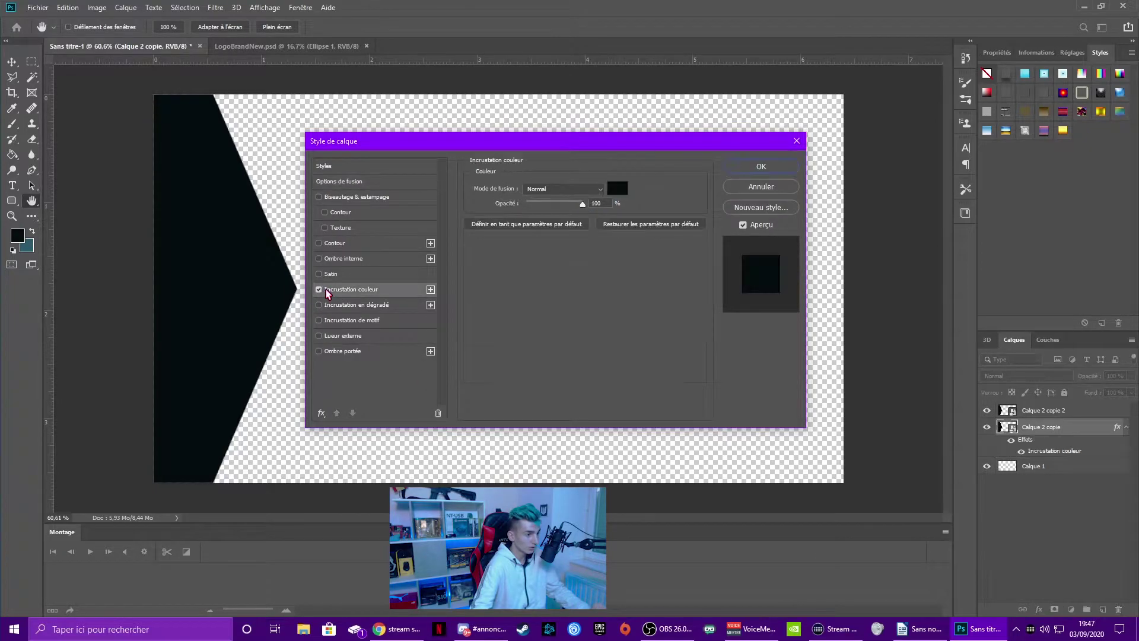
pyautogui.click(617, 188)
pyautogui.click(145, 235)
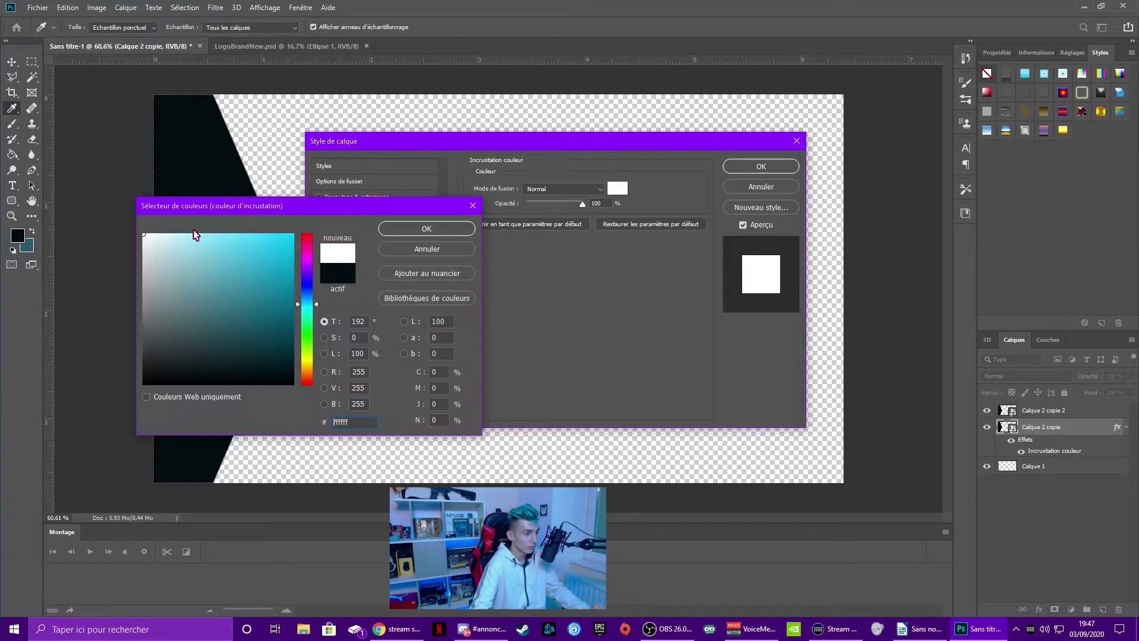
pyautogui.click(411, 227)
pyautogui.press('Return')
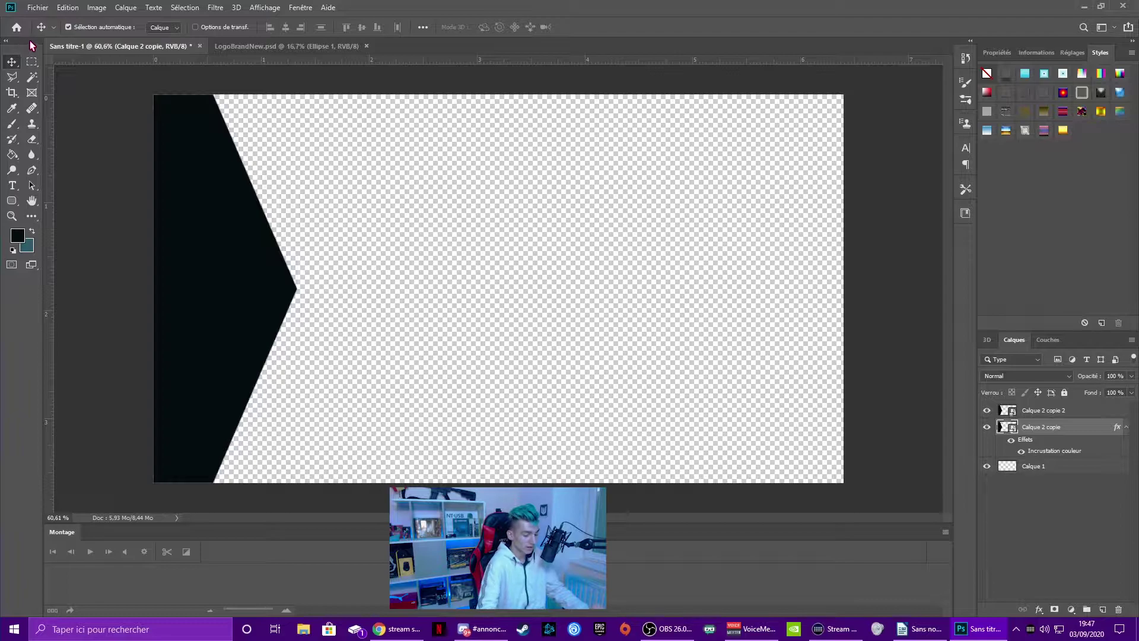
pyautogui.hotkey('shift', 'Right')
pyautogui.hotkey('shift', 'Right')
pyautogui.hotkey('shift', 'Right')
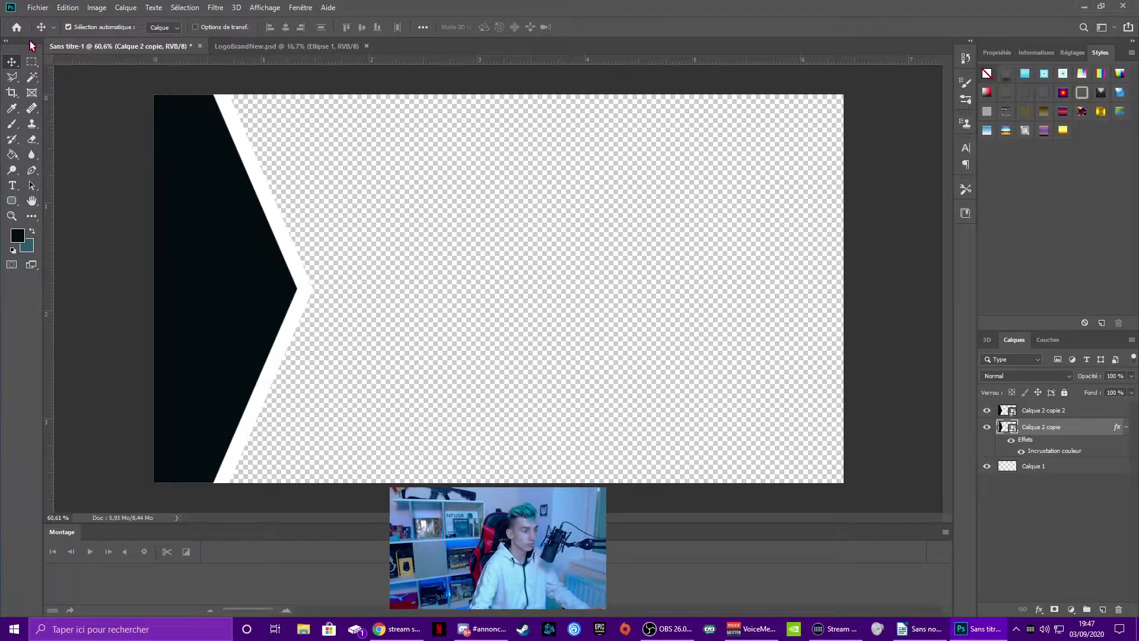
pyautogui.hotkey('alt', ']')
# Make a new smart-object copy of Calque 2 copie, named Calque 2 copie 3.
pyautogui.rightClick(1055, 432)
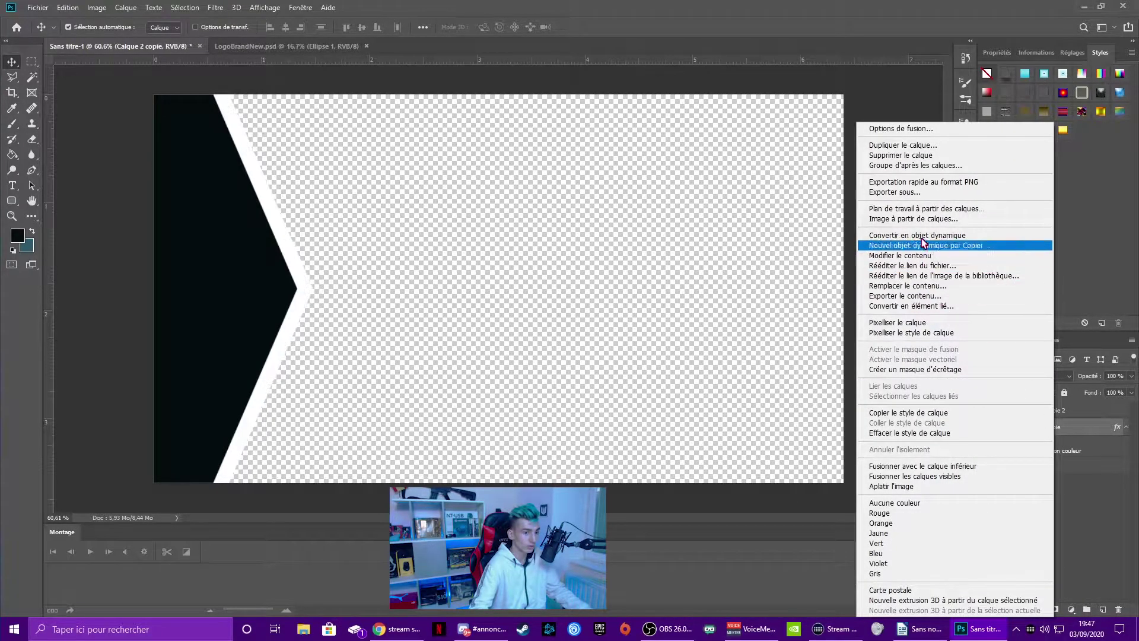
pyautogui.click(909, 432)
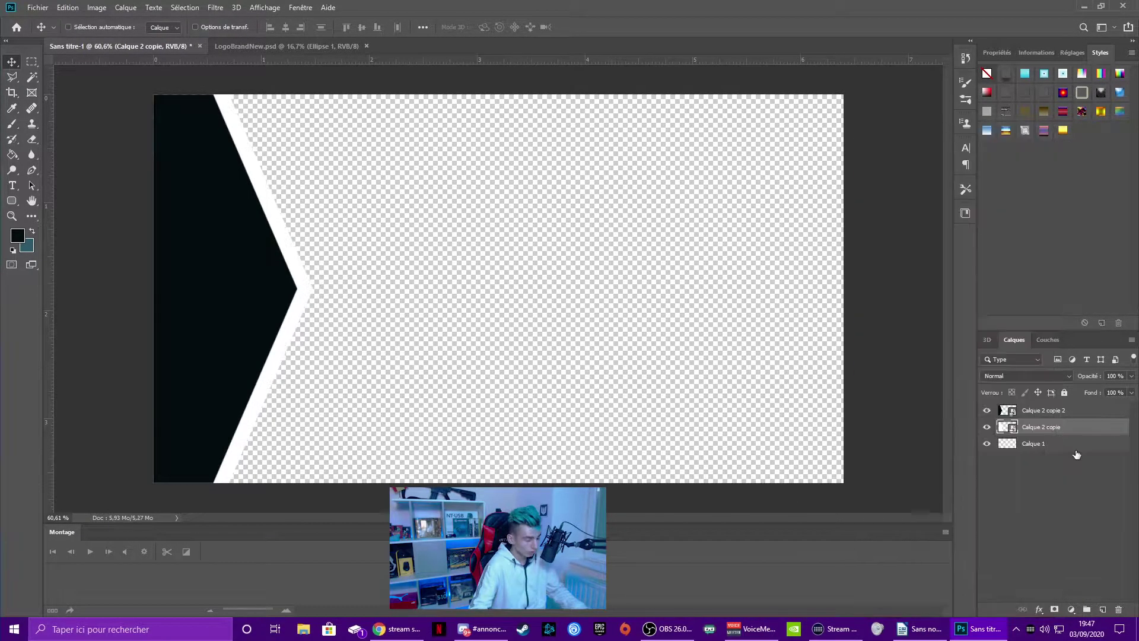
pyautogui.click(1074, 445)
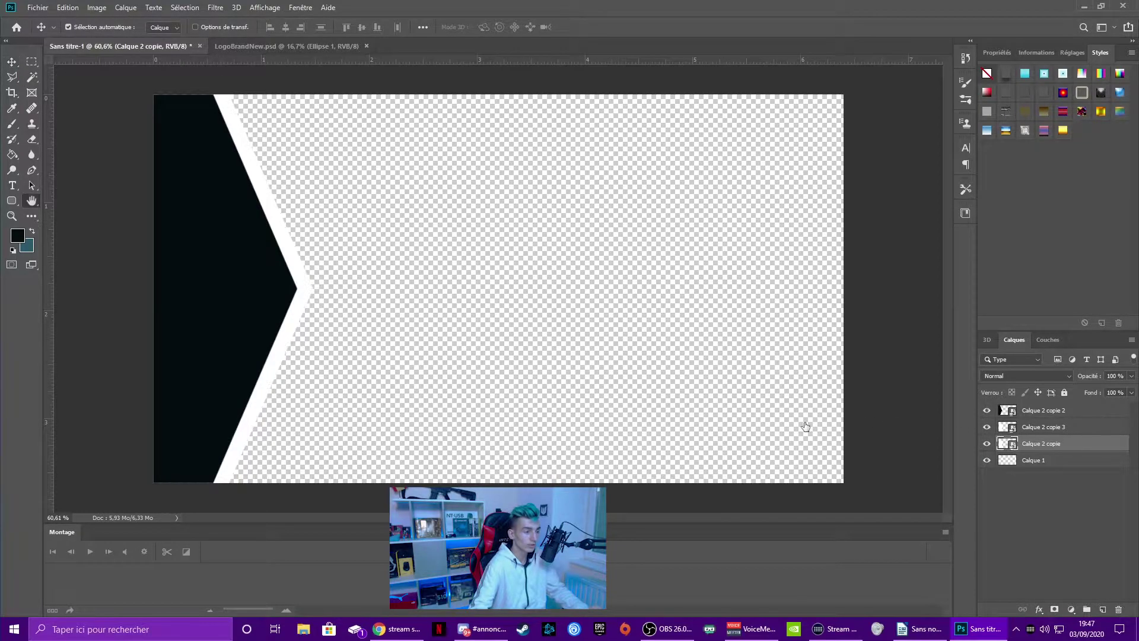
# Change Calque 2 copie's overlay to the sampled teal and shift it right twice.
pyautogui.click(618, 190)
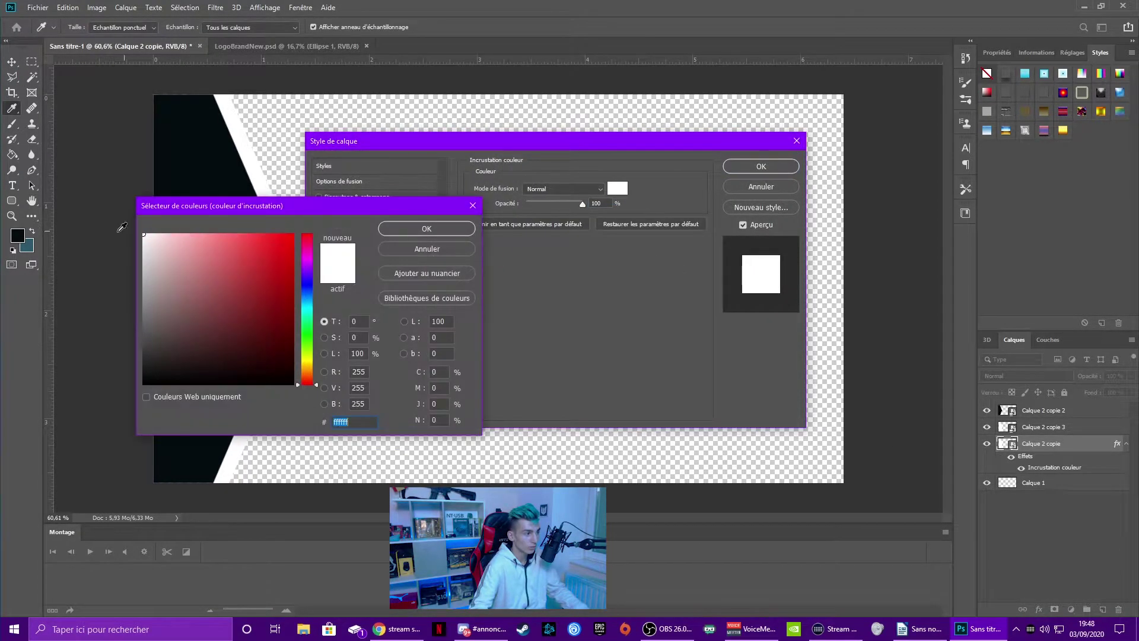
pyautogui.click(27, 245)
pyautogui.click(417, 232)
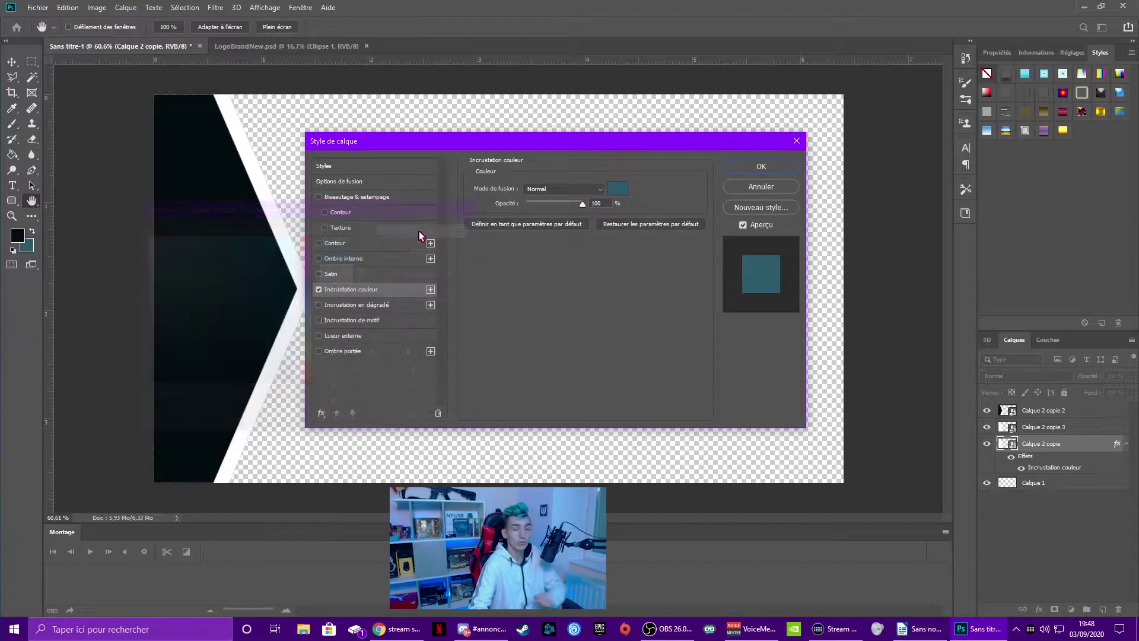
pyautogui.click(761, 166)
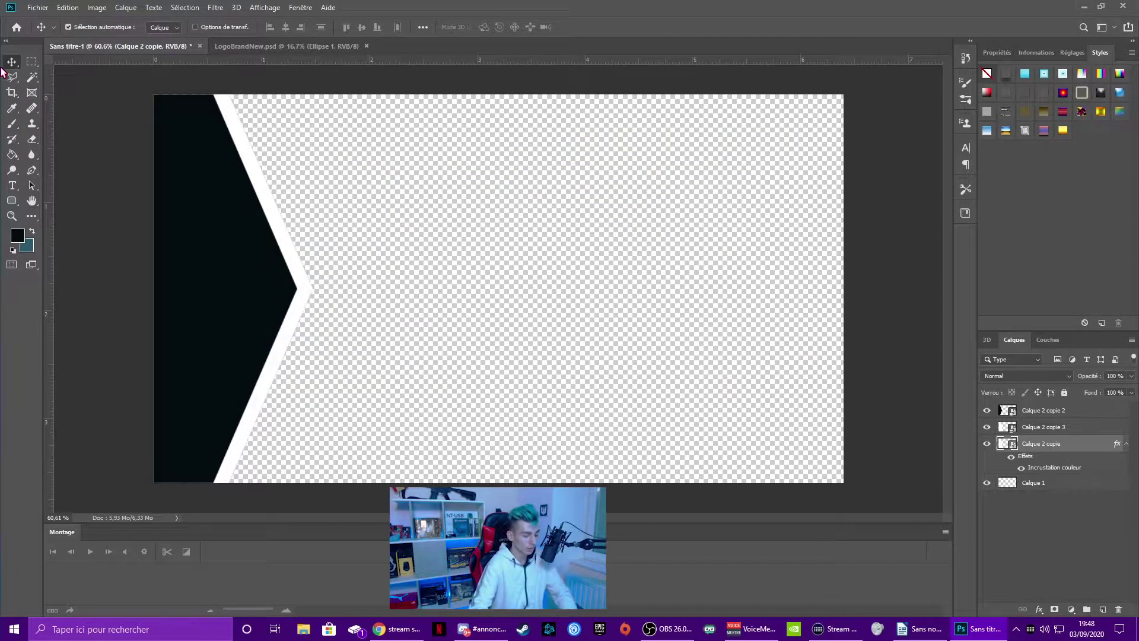
pyautogui.hotkey('shift', 'Right')
pyautogui.hotkey('shift', 'Right')
pyautogui.hotkey('shift', 'Right')
pyautogui.hotkey('shift', 'Right')
pyautogui.hotkey('shift', 'Right')
pyautogui.hotkey('shift', 'Right')
pyautogui.hotkey('shift', 'Right')
pyautogui.hotkey('shift', 'Right')
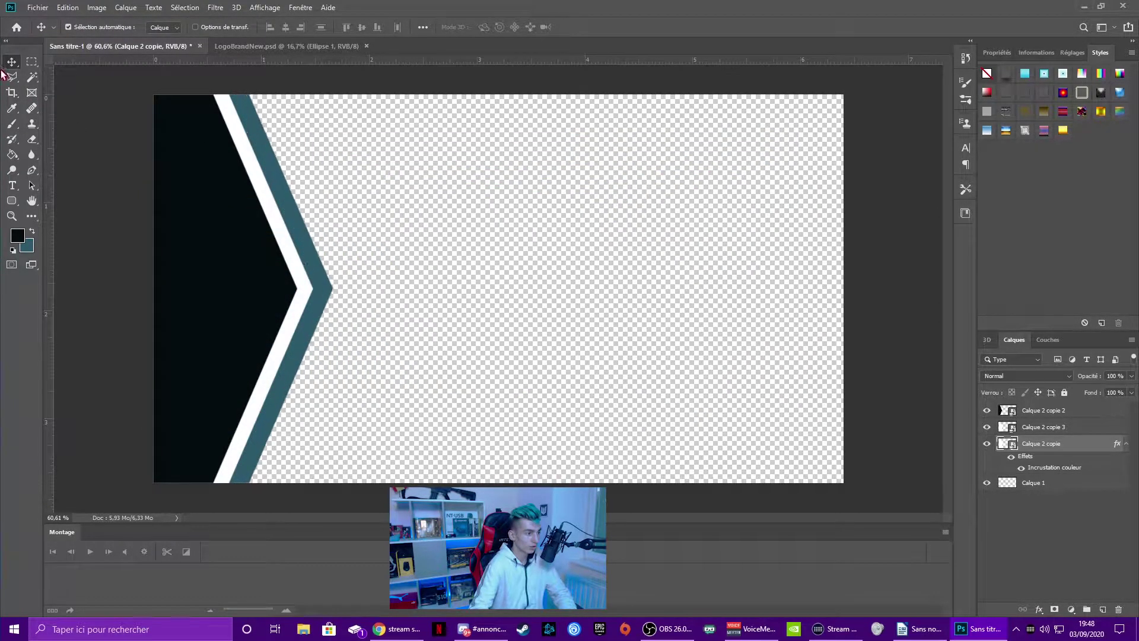
pyautogui.hotkey('shift', 'Right')
pyautogui.hotkey('shift', 'Right')
pyautogui.hotkey('shift', 'Right')
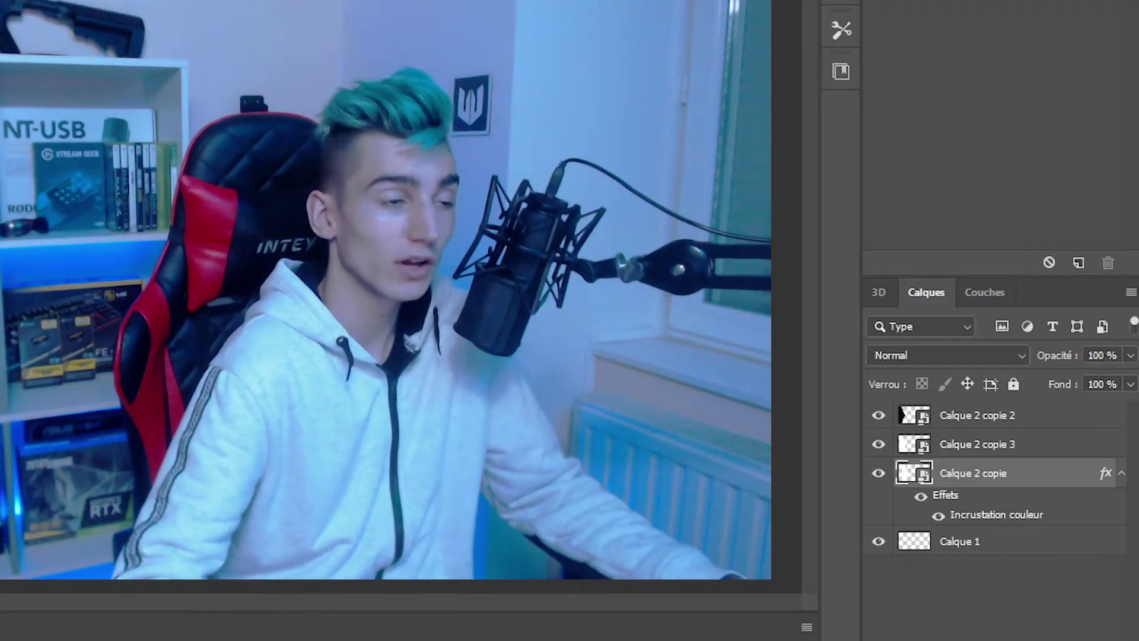
pyautogui.doubleClick(953, 473)
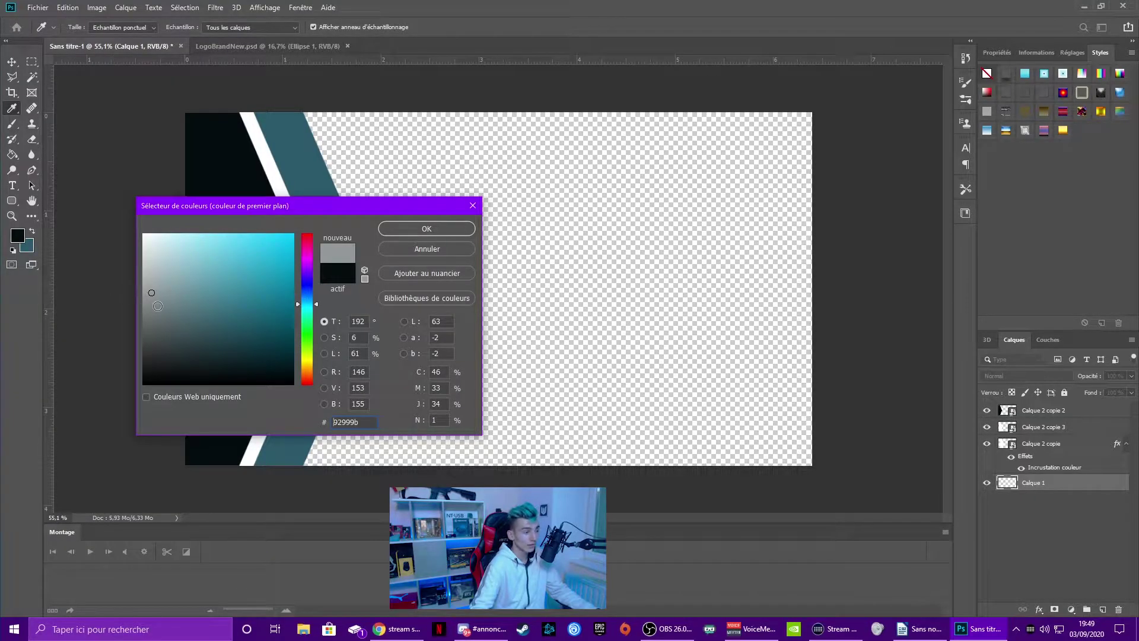
# Paint-bucket fill Calque 1's transparent background with grey #939393.
pyautogui.click(382, 230)
pyautogui.press('g')
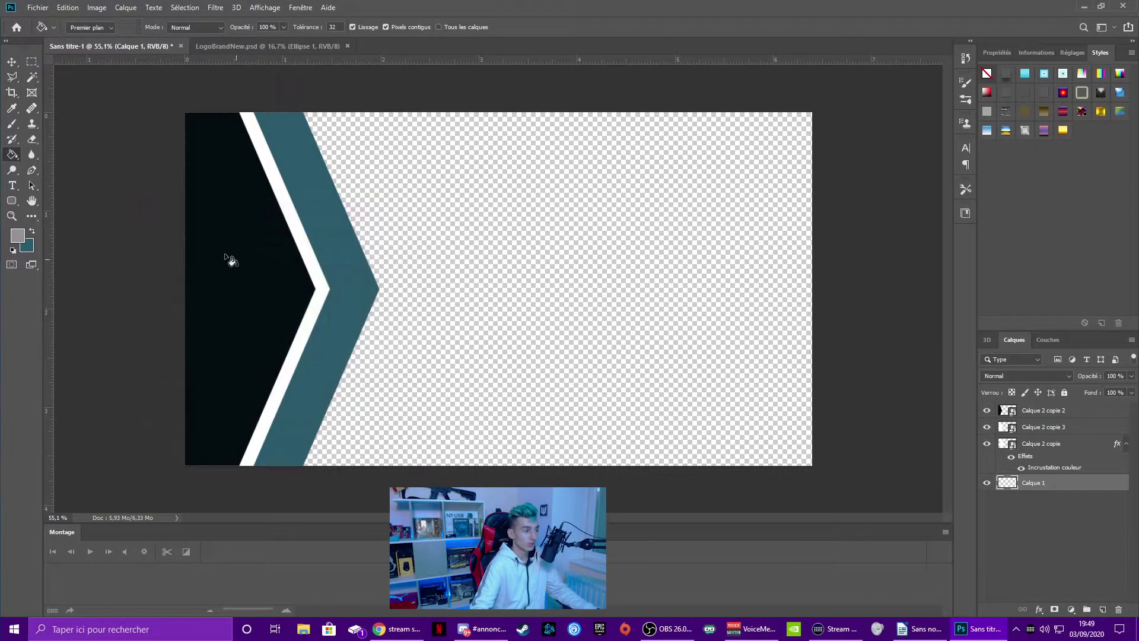
pyautogui.click(17, 235)
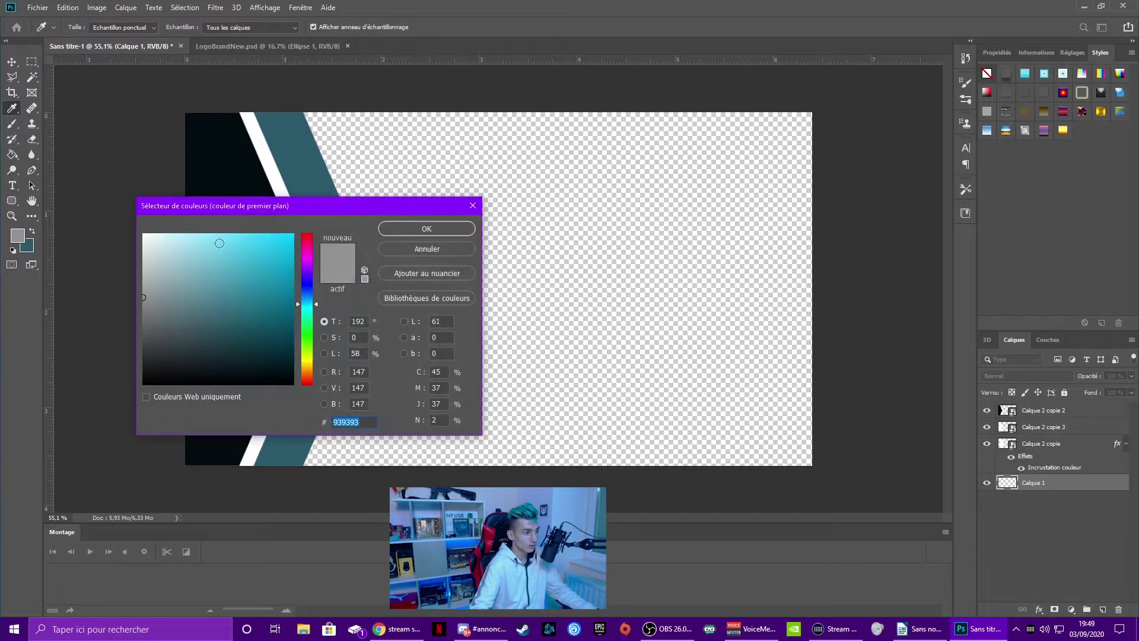
pyautogui.click(428, 227)
pyautogui.click(488, 273)
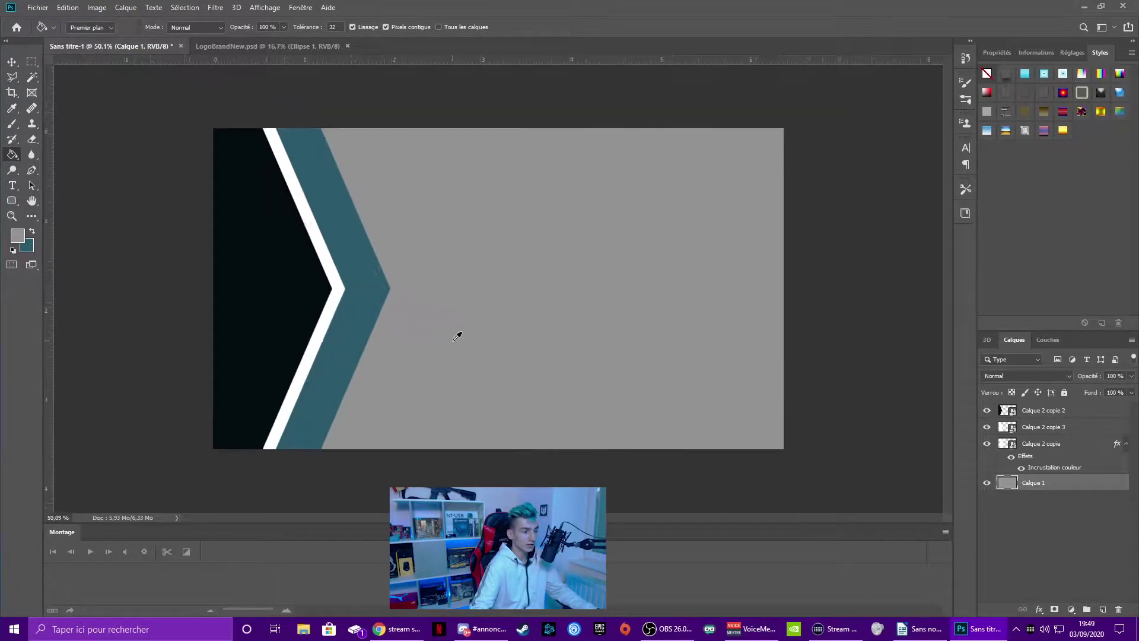
pyautogui.scroll(-1, 371, 305)
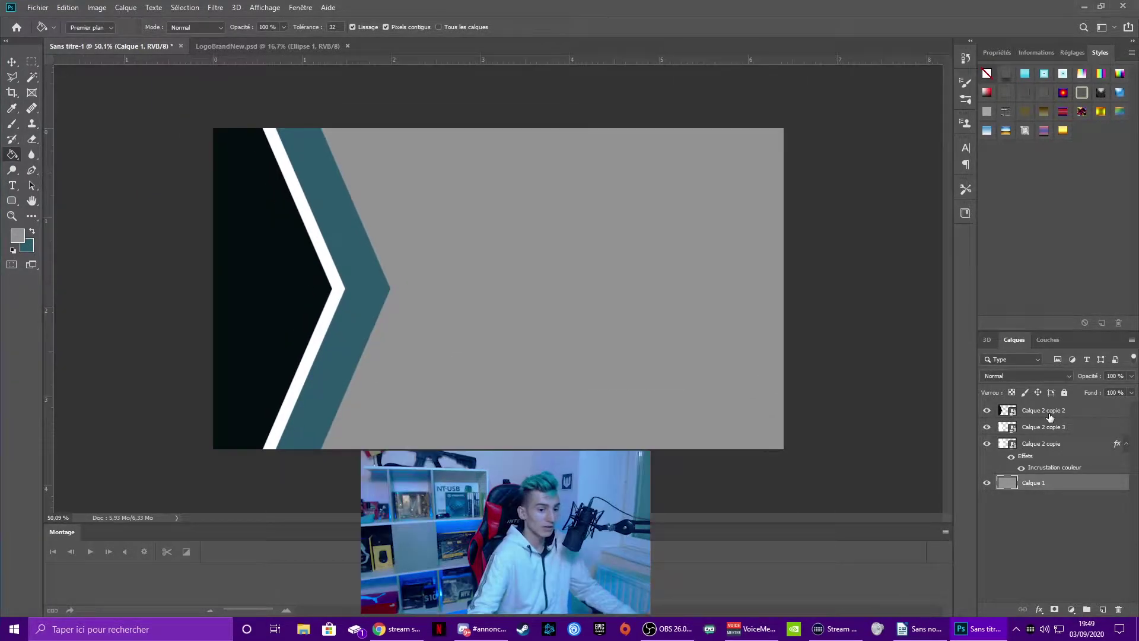
pyautogui.click(1042, 426)
pyautogui.scroll(1, 491, 327)
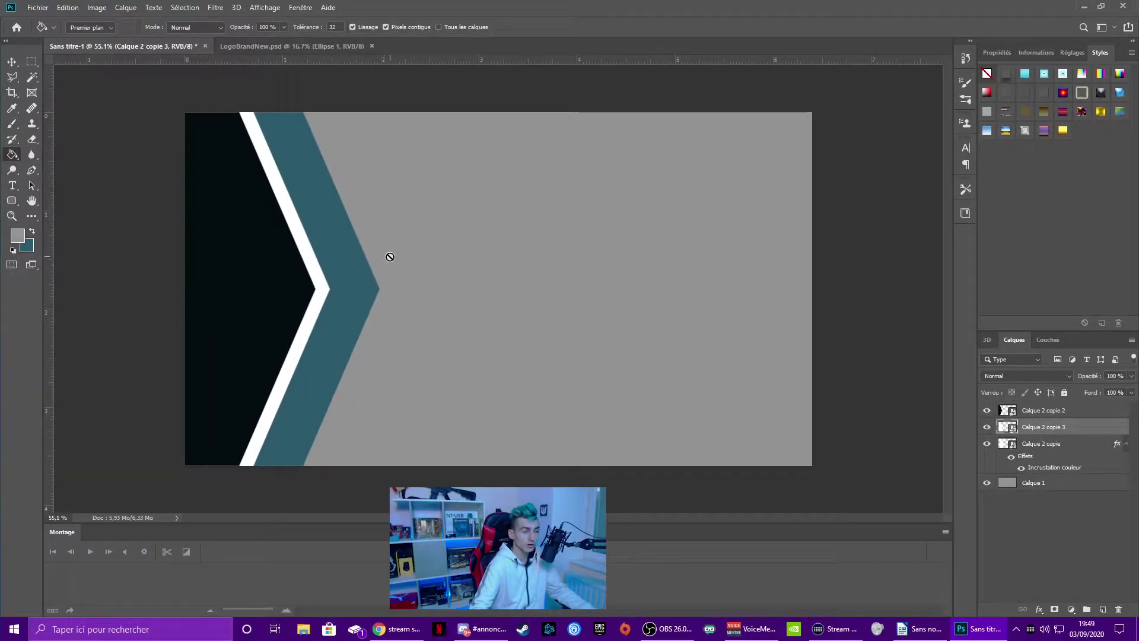
pyautogui.click(1041, 446)
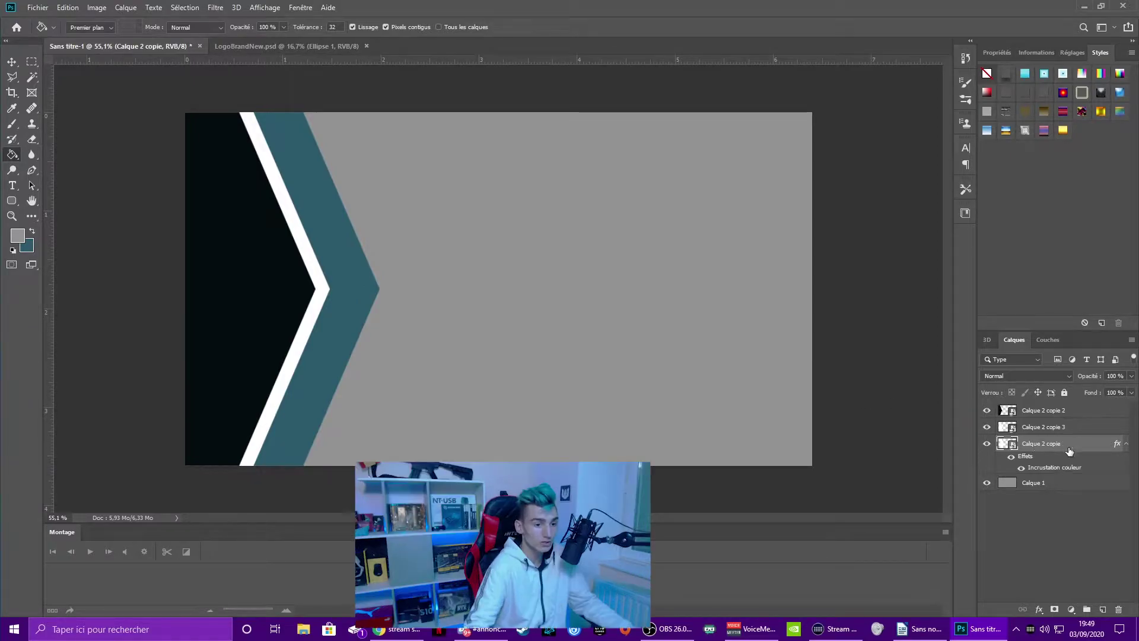
# Create smart-object copy Calque 2 copie 4 of the teal layer and nudge it right.
pyautogui.rightClick(1018, 444)
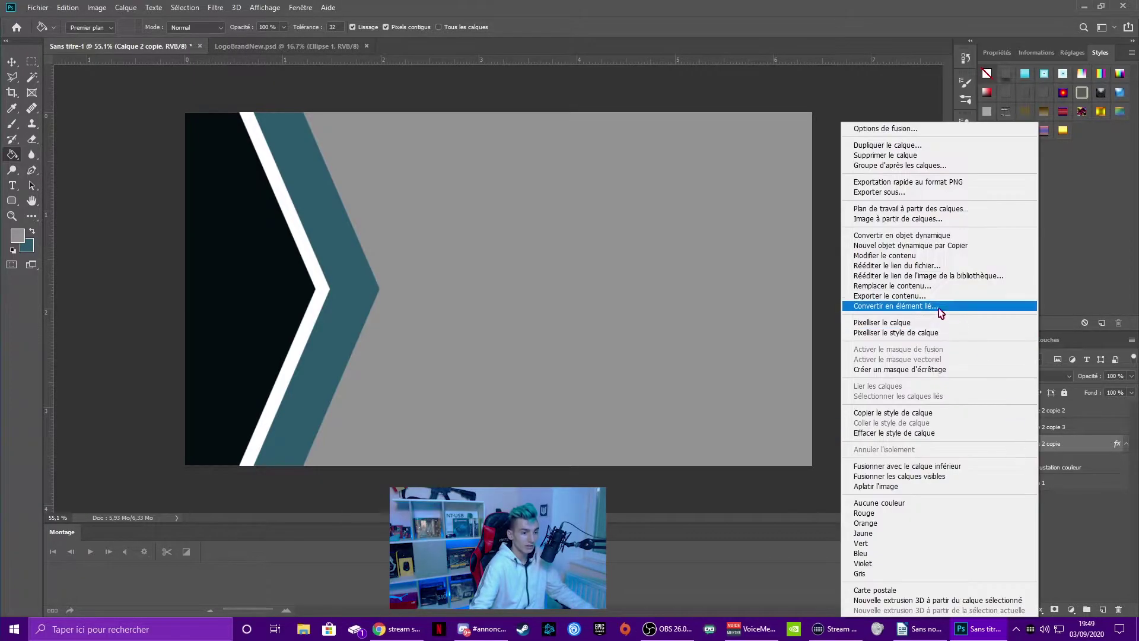
pyautogui.click(889, 245)
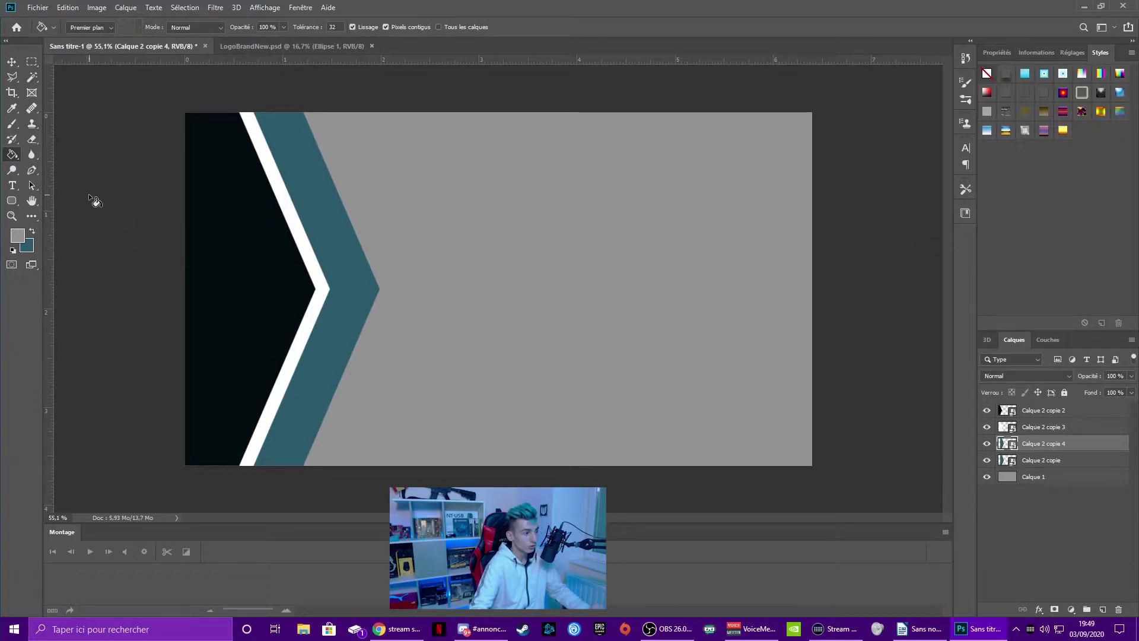
pyautogui.click(12, 61)
pyautogui.press('Right')
pyautogui.press('Right')
pyautogui.press('Right')
pyautogui.press('Right')
pyautogui.press('Right')
pyautogui.press('Right')
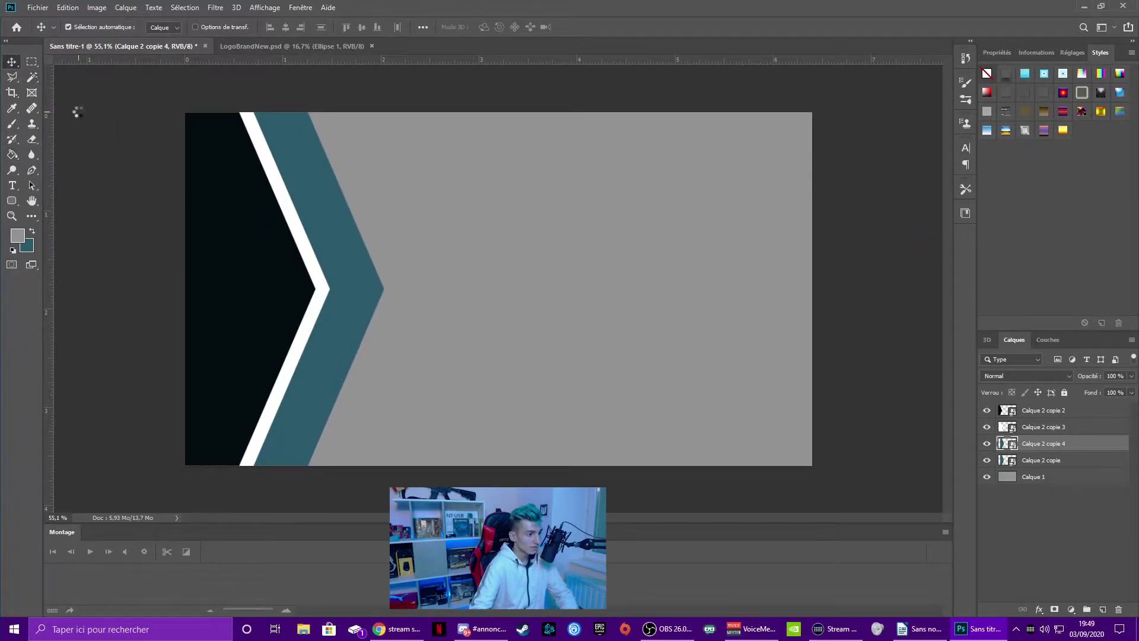
pyautogui.press('Right')
pyautogui.press('Right')
pyautogui.press('Right')
pyautogui.press('Right')
pyautogui.press('Right')
pyautogui.press('Right')
pyautogui.press('Right')
pyautogui.press('Right')
pyautogui.press('Right')
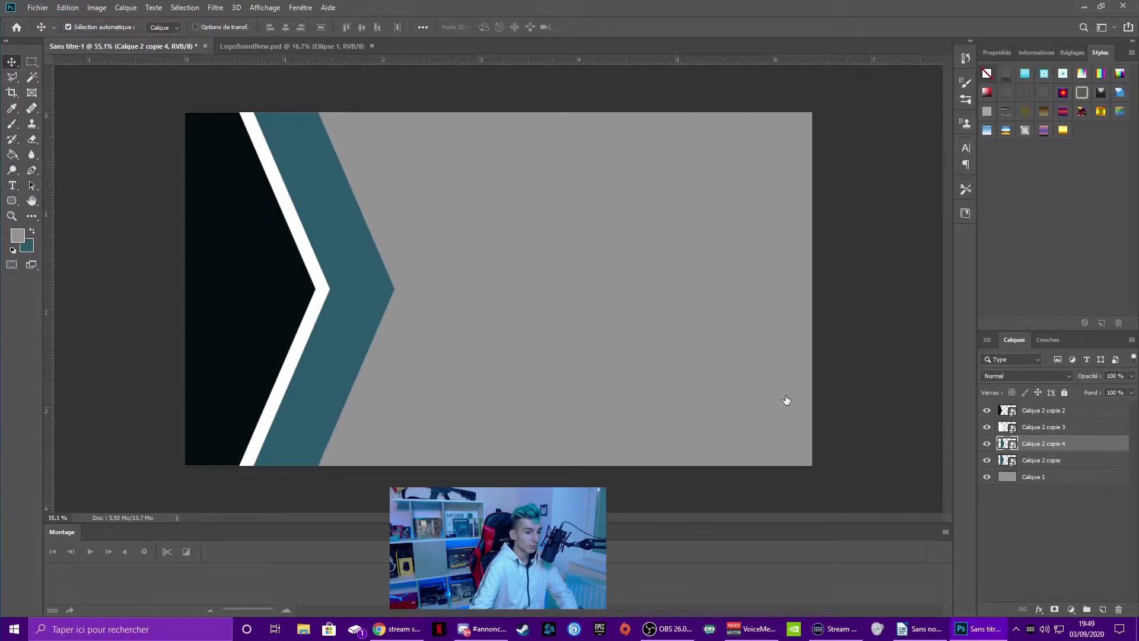
# Overlay it near-black 040c0e, move it below the teal layer, and nudge it right.
pyautogui.click(363, 290)
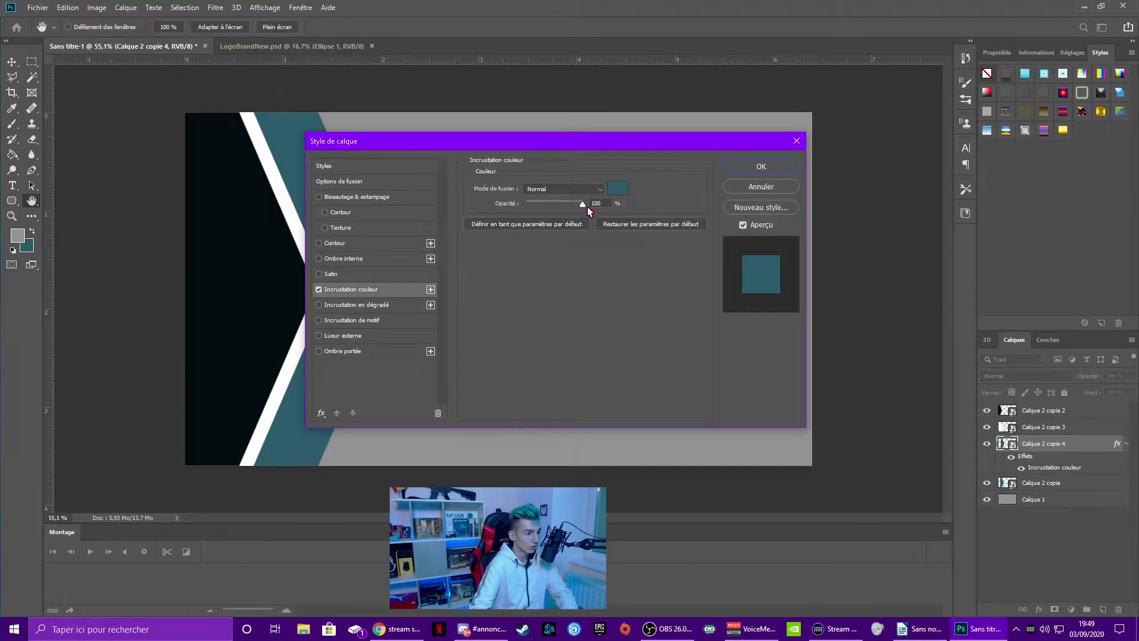
pyautogui.click(617, 188)
pyautogui.click(229, 167)
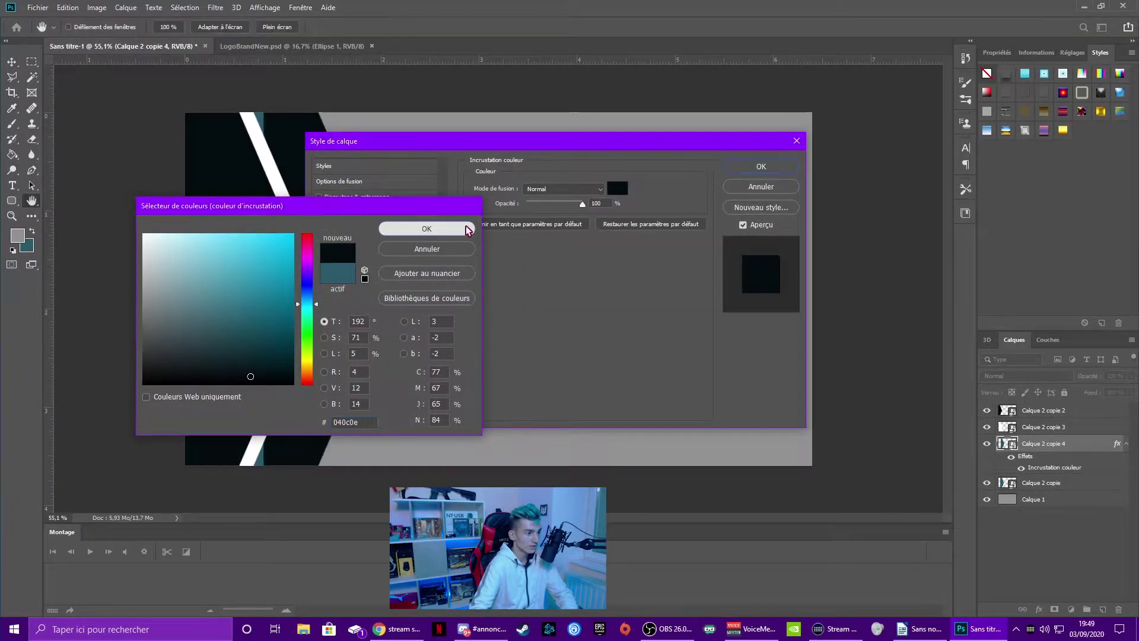
pyautogui.click(469, 230)
pyautogui.press('Return')
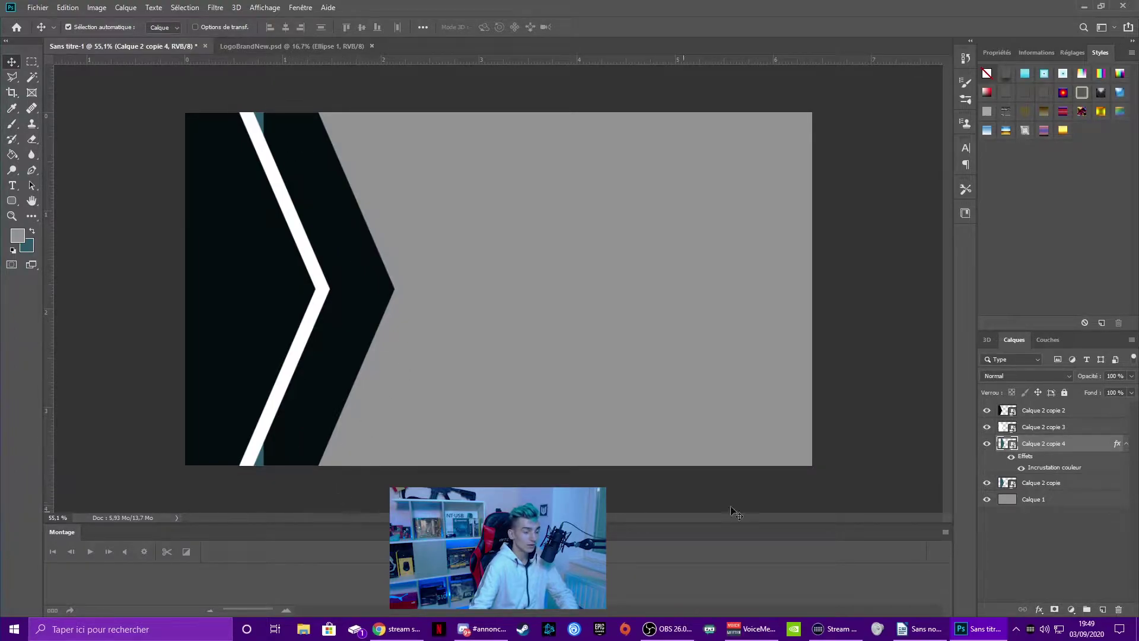
pyautogui.moveTo(1062, 445); pyautogui.dragTo(1052, 494)
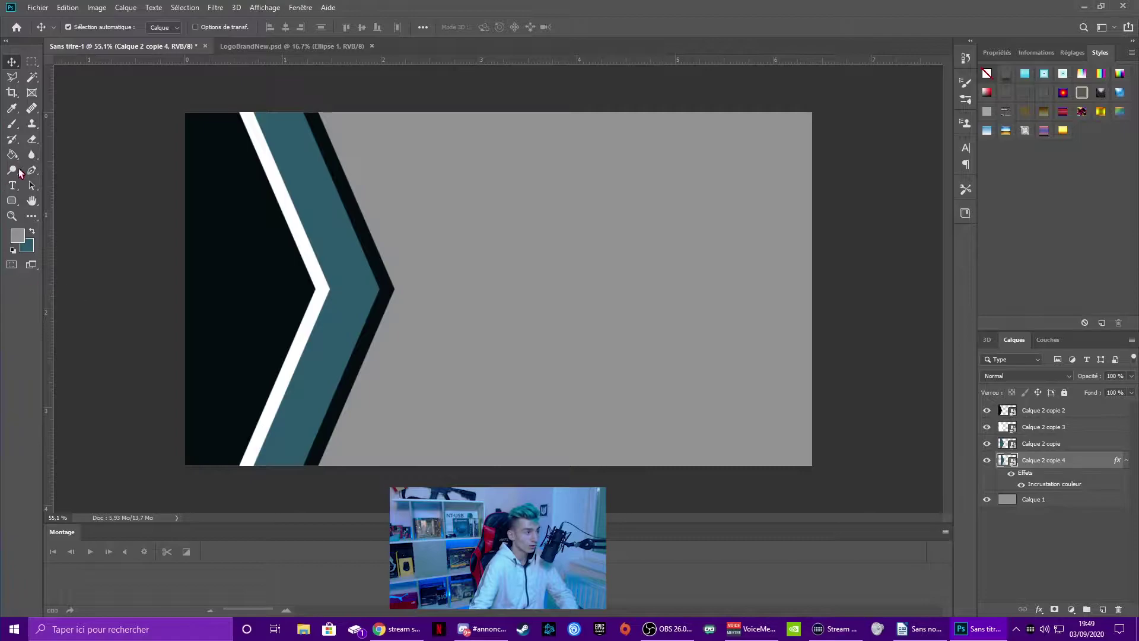
pyautogui.hotkey('shift', 'Right')
pyautogui.hotkey('shift', 'Right')
pyautogui.hotkey('shift', 'Right')
pyautogui.hotkey('shift', 'Right')
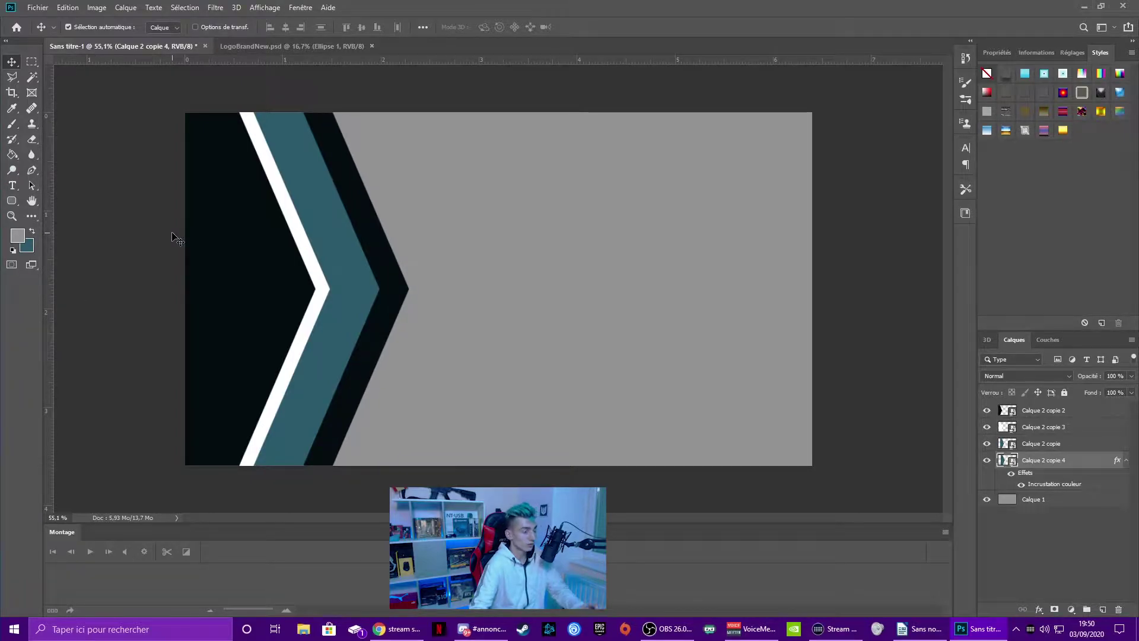
# Create a new smart-object copy of the chevron layer with a white (ffffff) colour overlay.
pyautogui.rightClick(1076, 460)
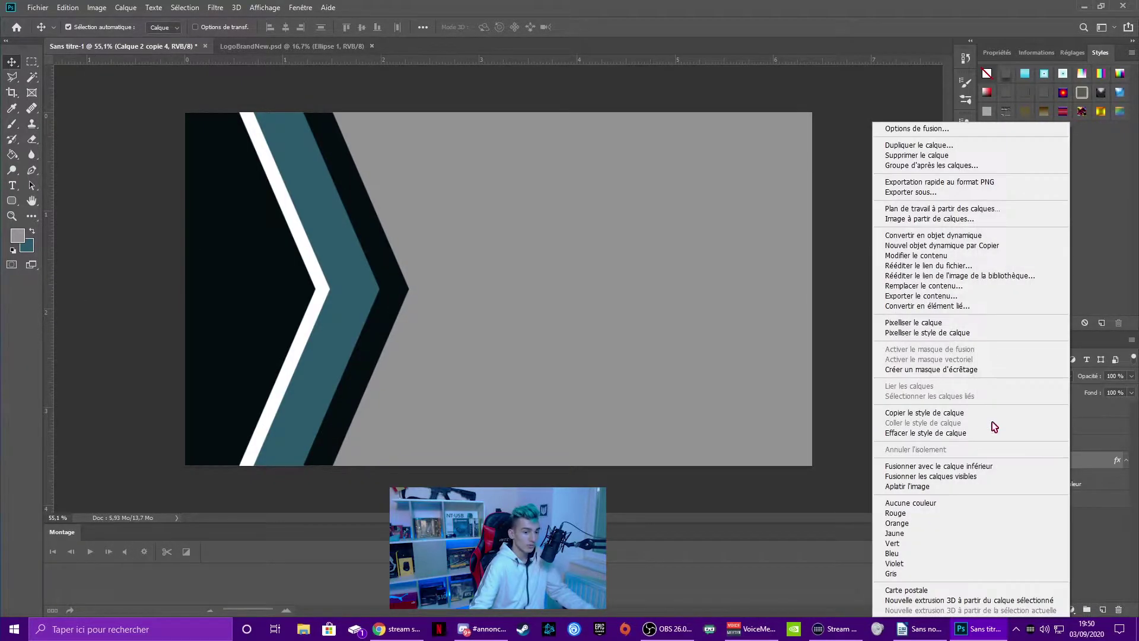
pyautogui.click(942, 245)
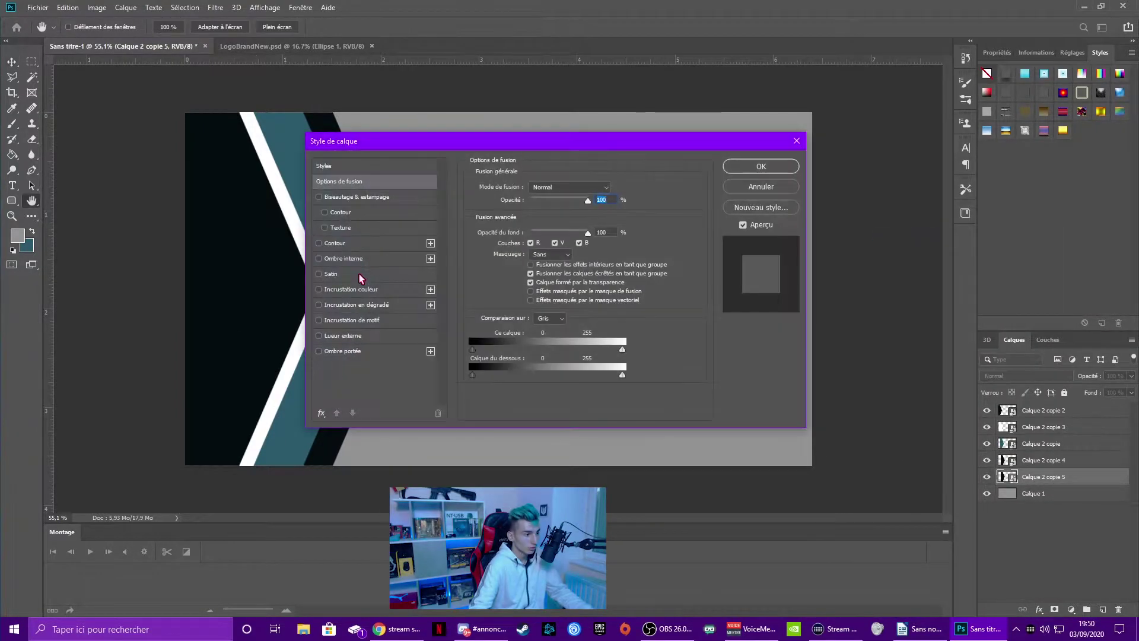
pyautogui.click(354, 290)
pyautogui.click(616, 188)
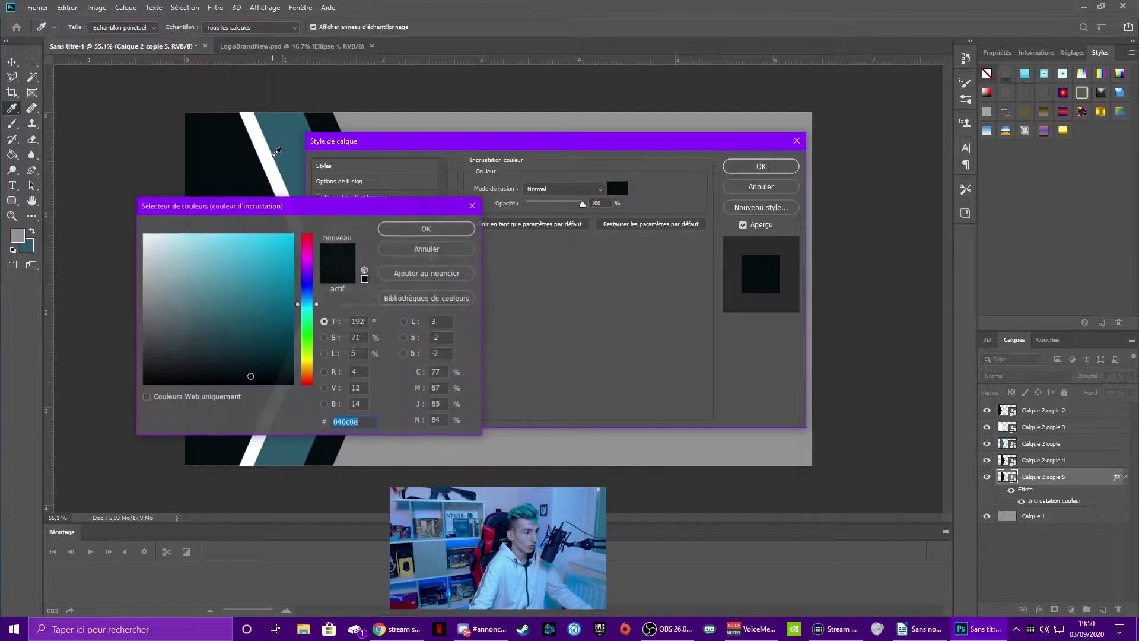
pyautogui.write('ffffff')
pyautogui.click(463, 231)
pyautogui.click(757, 167)
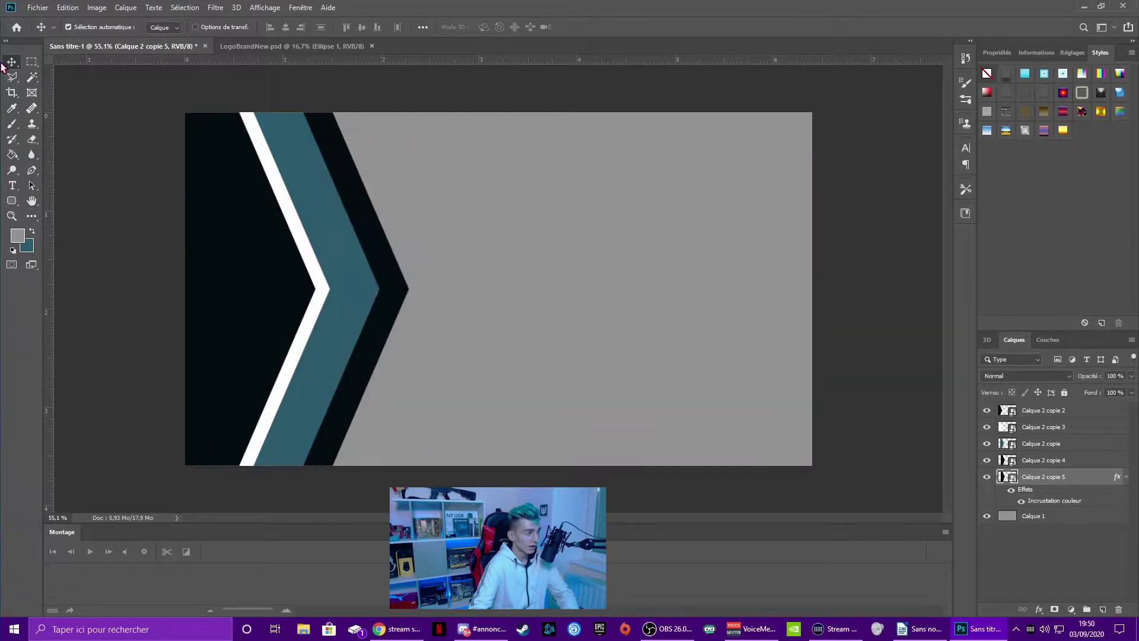
# Nudge the white chevron right until it forms a wide band past the dark stripe.
pyautogui.press('Right')
pyautogui.press('Right')
pyautogui.press('Right')
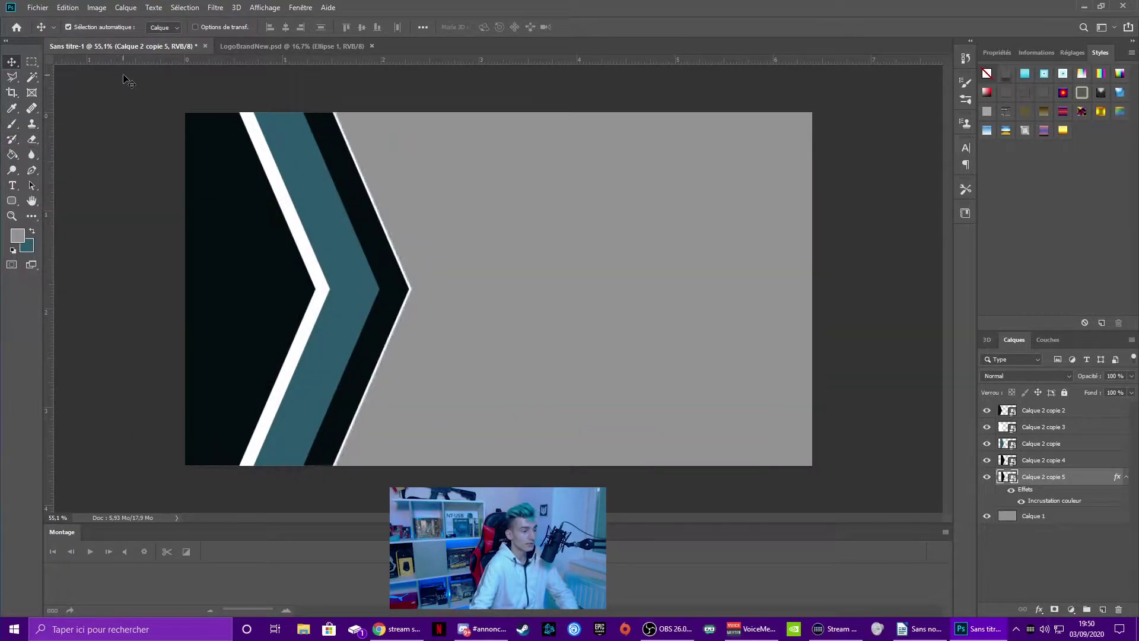
pyautogui.press('Right')
pyautogui.press('Right')
pyautogui.press('Right')
pyautogui.press('Right')
pyautogui.press('Right')
pyautogui.press('Right')
pyautogui.press('Right')
pyautogui.press('Right')
pyautogui.press('Right')
pyautogui.press('Right')
pyautogui.press('Right')
pyautogui.press('Right')
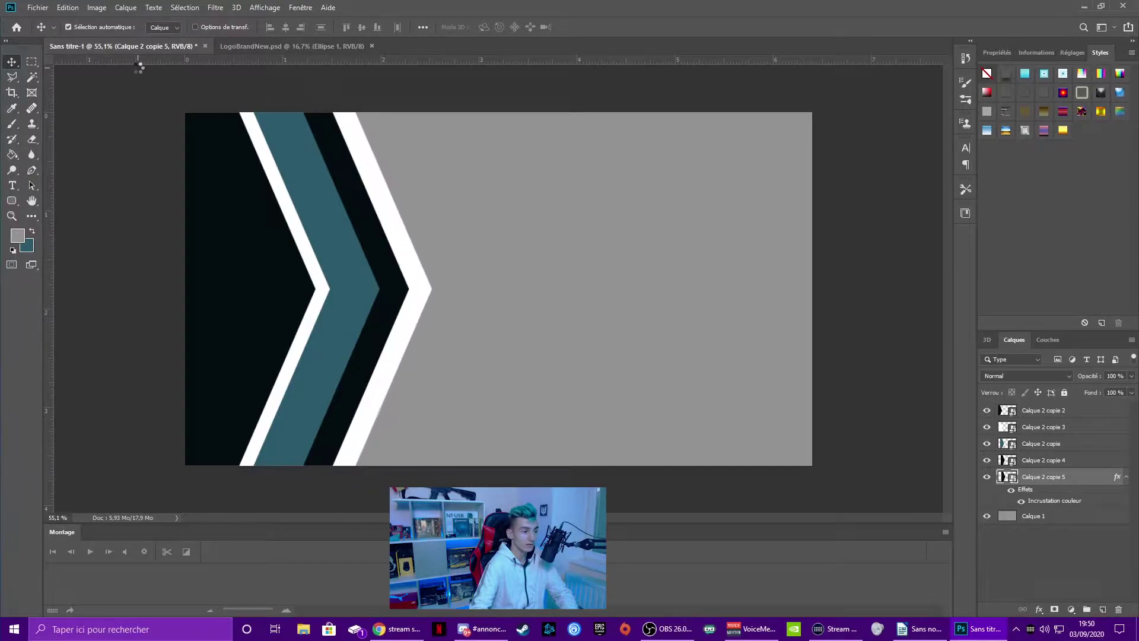
pyautogui.press('Right')
pyautogui.press('Right')
pyautogui.press('Right')
pyautogui.press('Right')
pyautogui.press('Right')
pyautogui.press('Right')
pyautogui.press('Right')
pyautogui.press('Right')
pyautogui.press('Right')
pyautogui.press('Right')
pyautogui.press('Right')
pyautogui.press('Right')
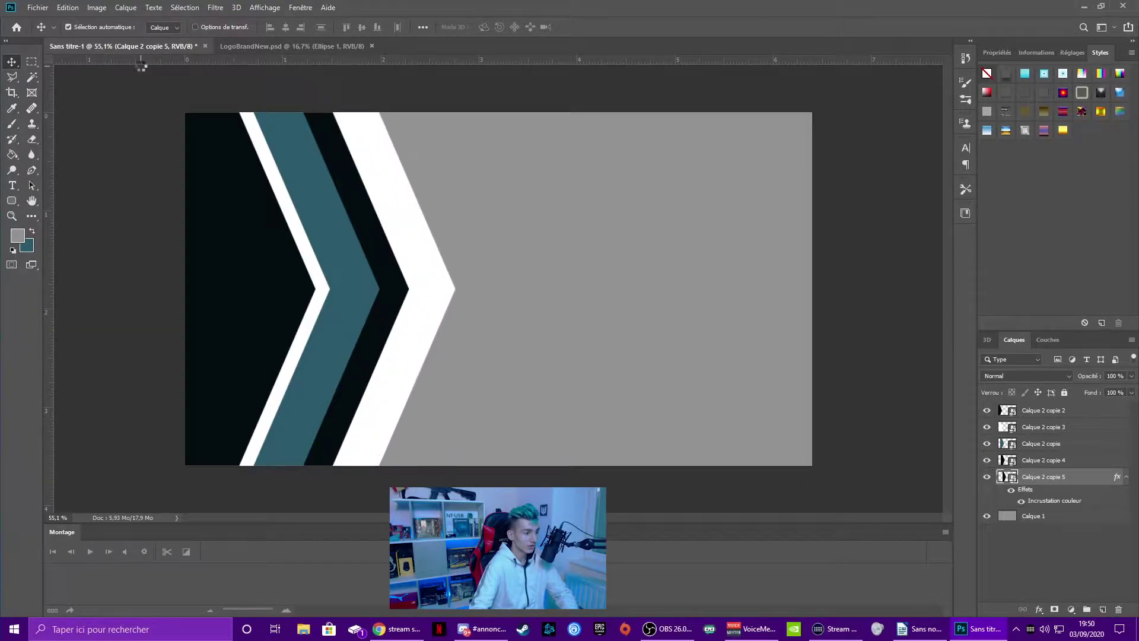
pyautogui.press('Right')
pyautogui.press('Right')
pyautogui.press('Right')
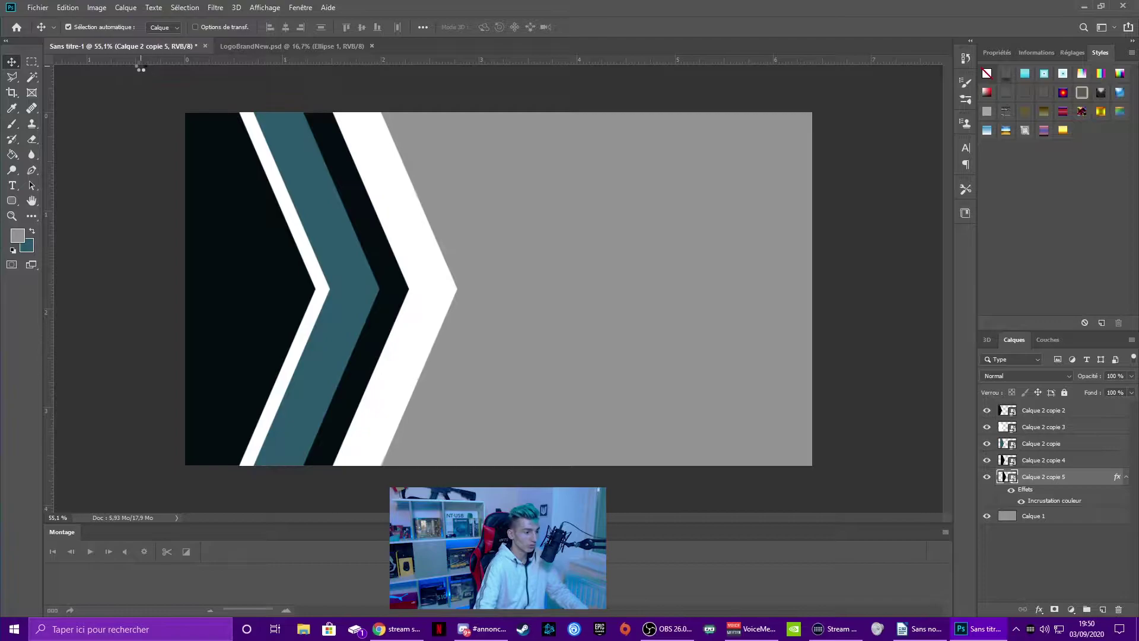
pyautogui.press('Right')
pyautogui.press('Right')
pyautogui.press('Right')
pyautogui.press('Right')
pyautogui.press('Right')
pyautogui.press('Right')
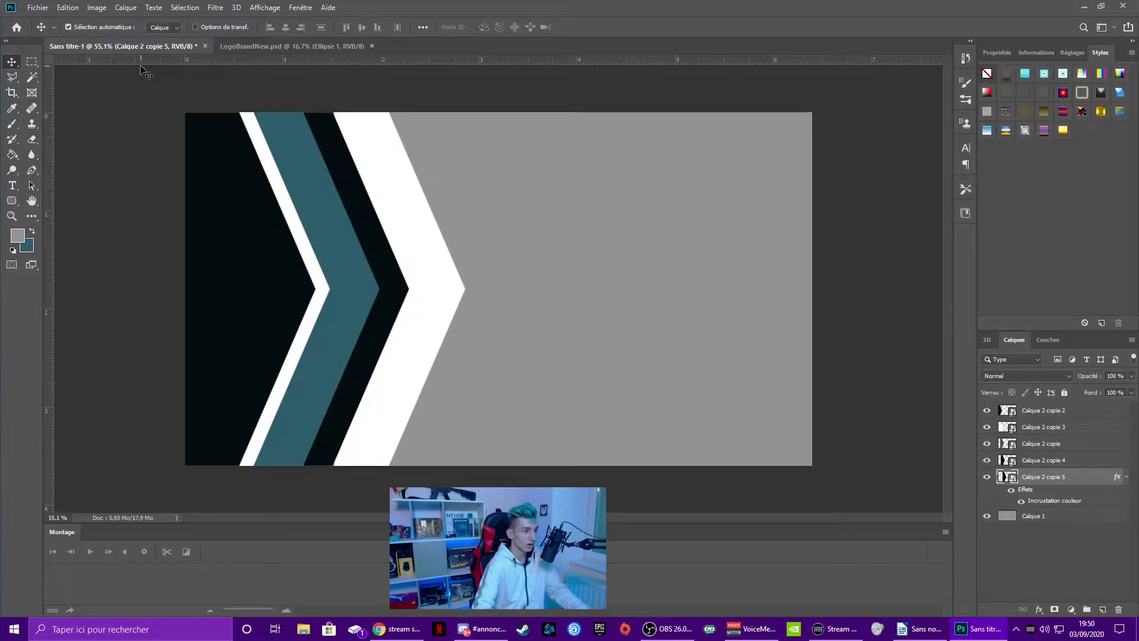
# Make another chevron copy below copie 5 with a teal 2c5a6b colour overlay.
pyautogui.rightClick(1041, 477)
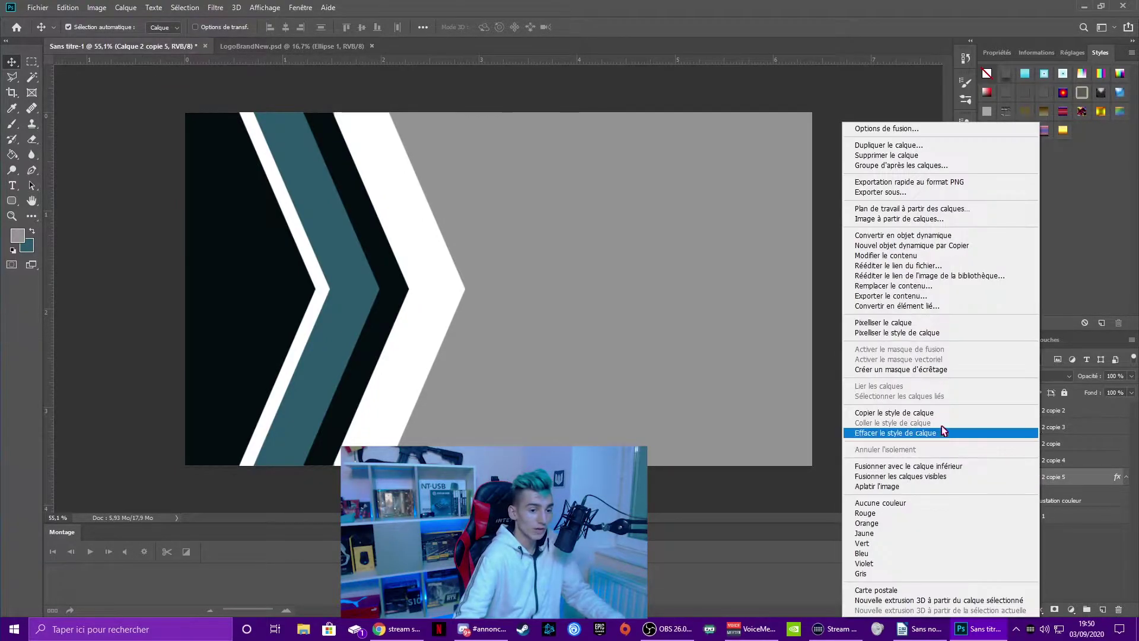
pyautogui.click(911, 245)
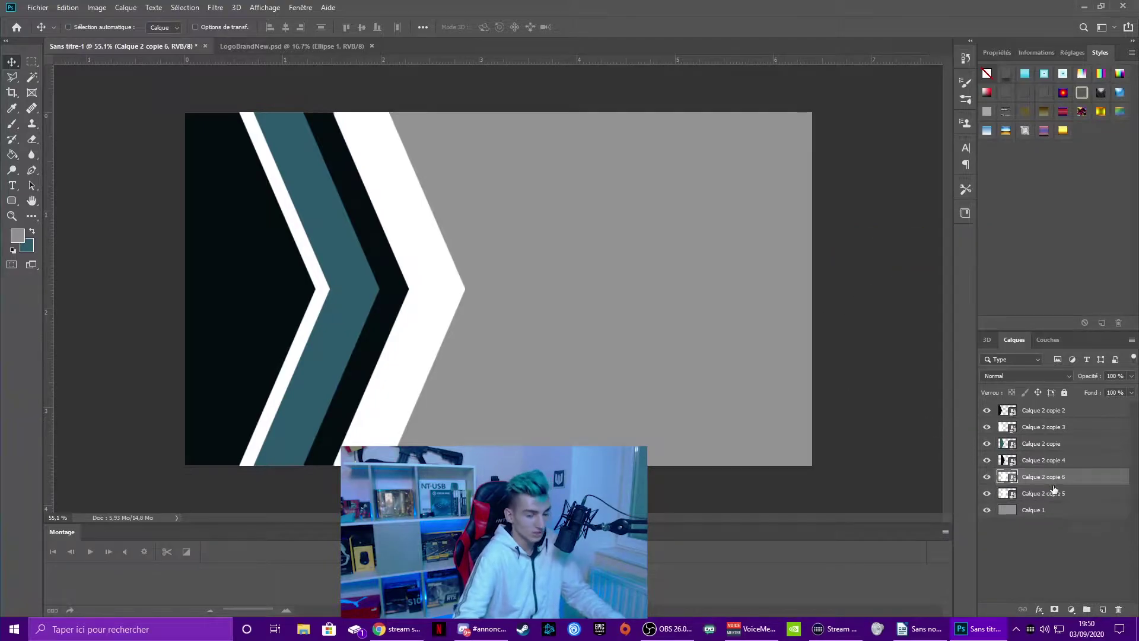
pyautogui.moveTo(1053, 488); pyautogui.dragTo(1055, 501)
pyautogui.doubleClick(1056, 493)
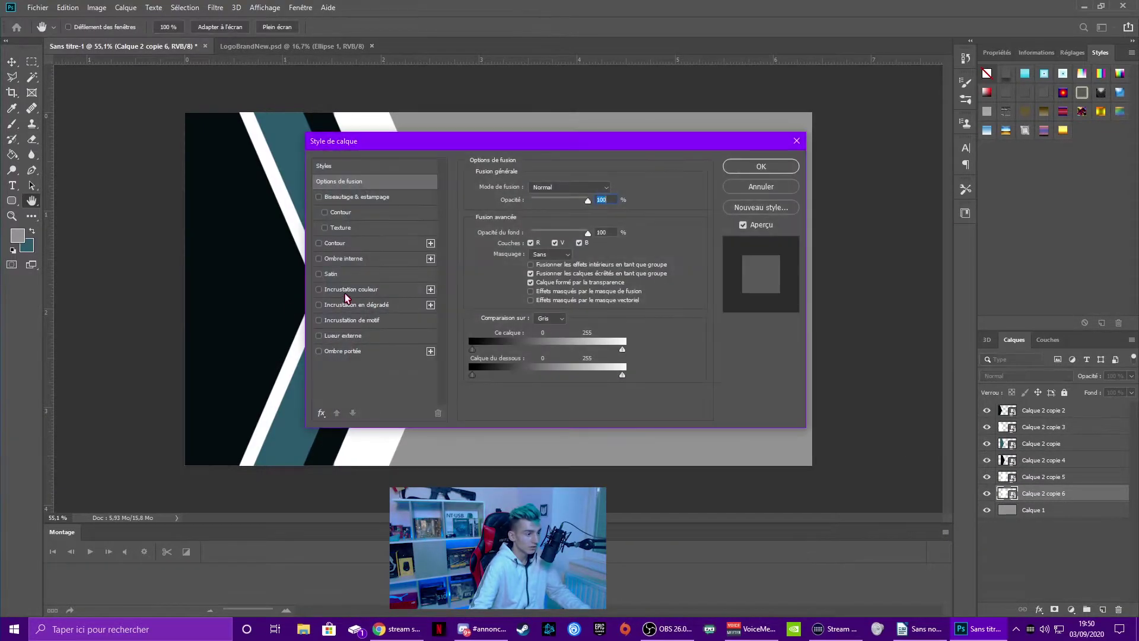
pyautogui.click(350, 289)
pyautogui.moveTo(583, 142); pyautogui.dragTo(715, 159)
pyautogui.click(742, 201)
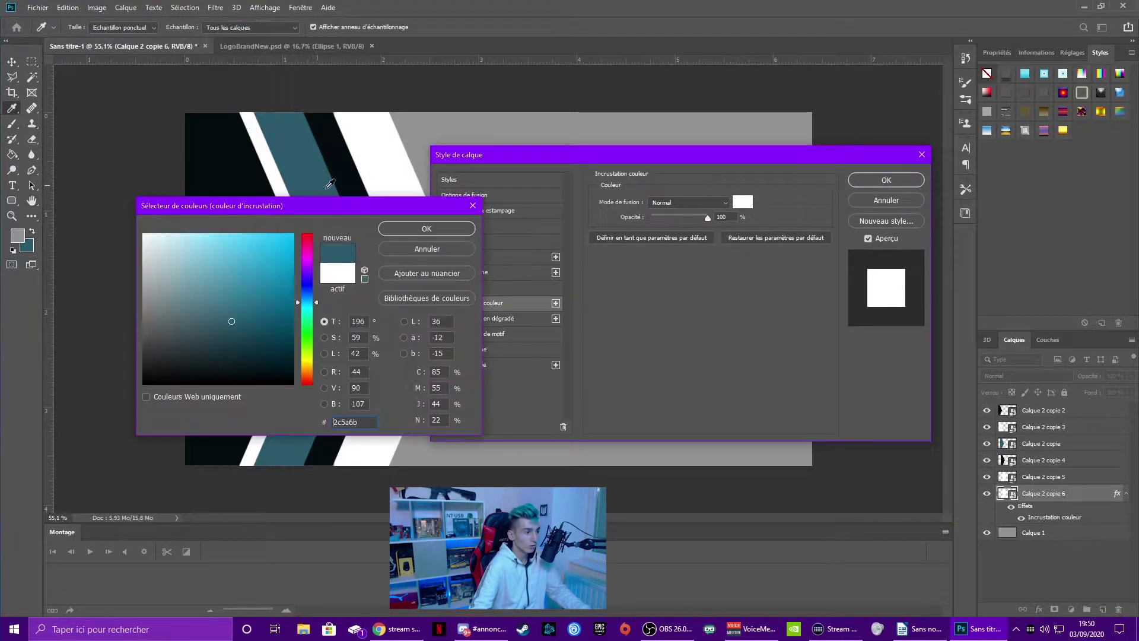
pyautogui.click(426, 230)
pyautogui.click(854, 180)
# Shift the teal chevron right, rasterize its layer style, and duplicate it as copie 7.
pyautogui.press('v')
pyautogui.press('Right')
pyautogui.press('Right')
pyautogui.press('Right')
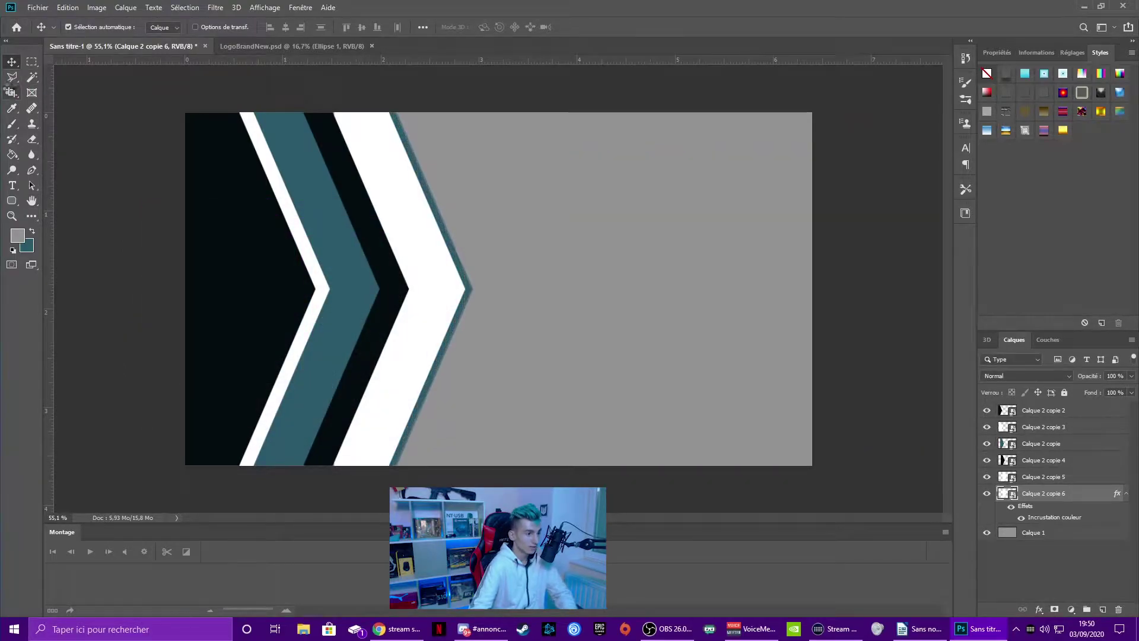
pyautogui.hotkey('shift', 'Right')
pyautogui.hotkey('shift', 'Right')
pyautogui.hotkey('shift', 'Right')
pyautogui.hotkey('shift', 'Right')
pyautogui.hotkey('shift', 'Right')
pyautogui.hotkey('shift', 'Right')
pyautogui.hotkey('shift', 'Right')
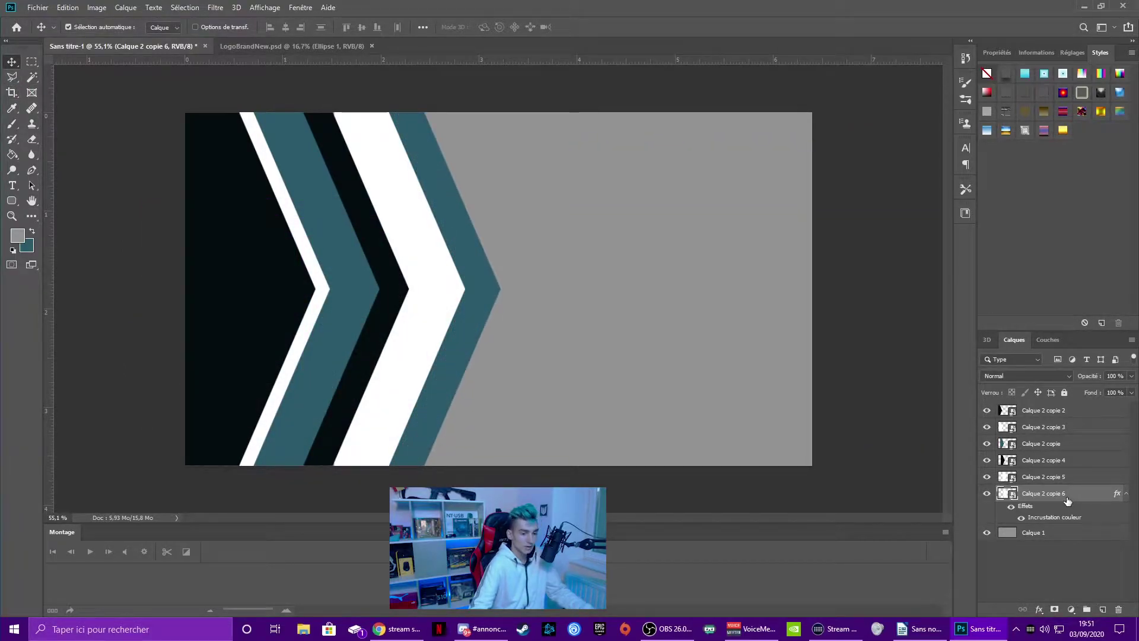
pyautogui.rightClick(1068, 502)
pyautogui.click(1016, 119)
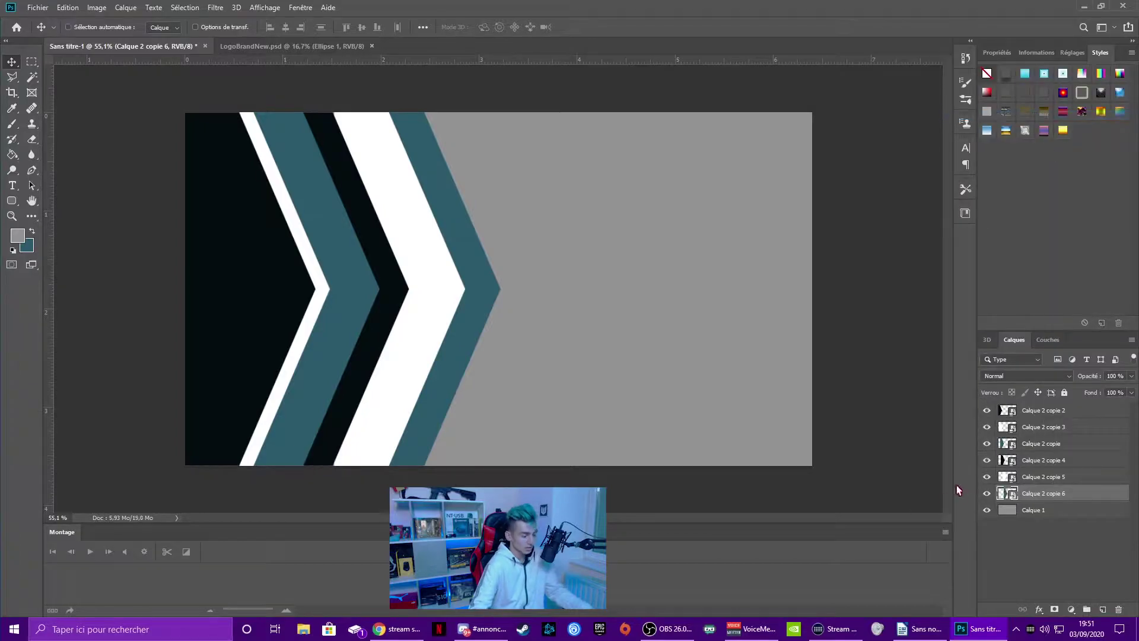
pyautogui.hotkey('ctrl', 'j')
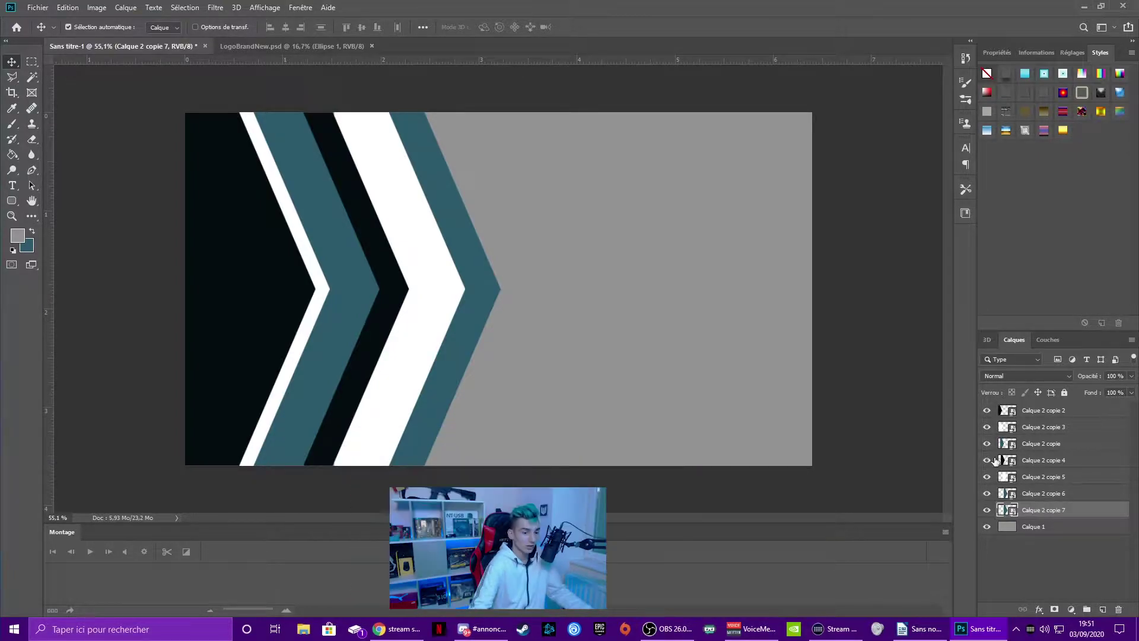
# Give the new copy a near-black overlay sampled from the canvas, shift it right, and rasterize it.
pyautogui.doubleClick(1091, 510)
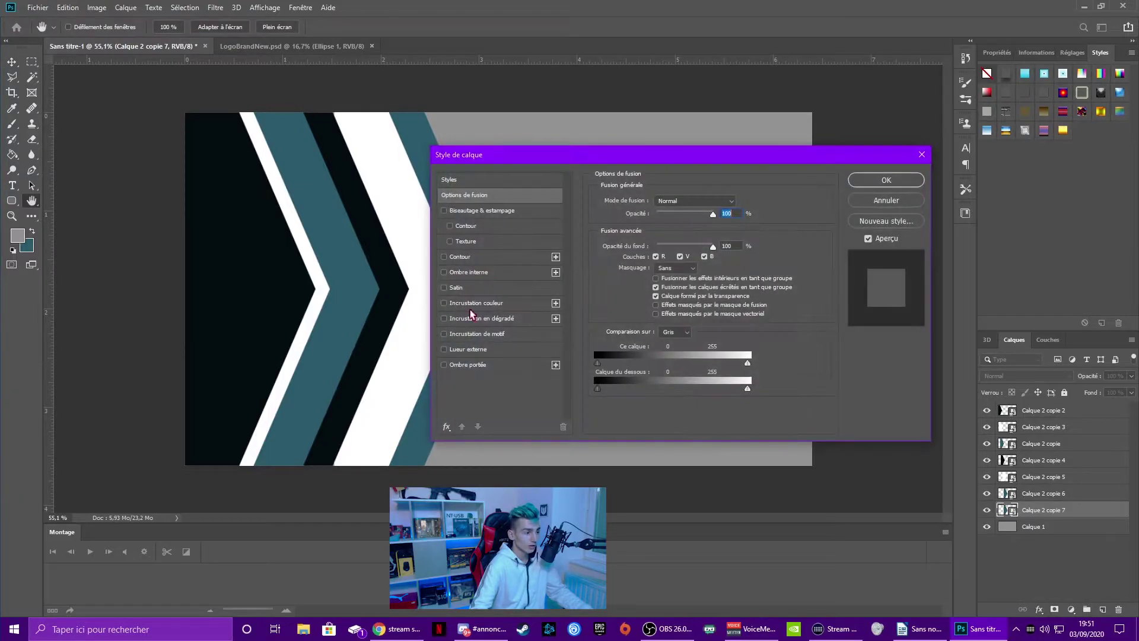
pyautogui.moveTo(523, 171); pyautogui.dragTo(522, 208)
pyautogui.click(475, 338)
pyautogui.click(743, 238)
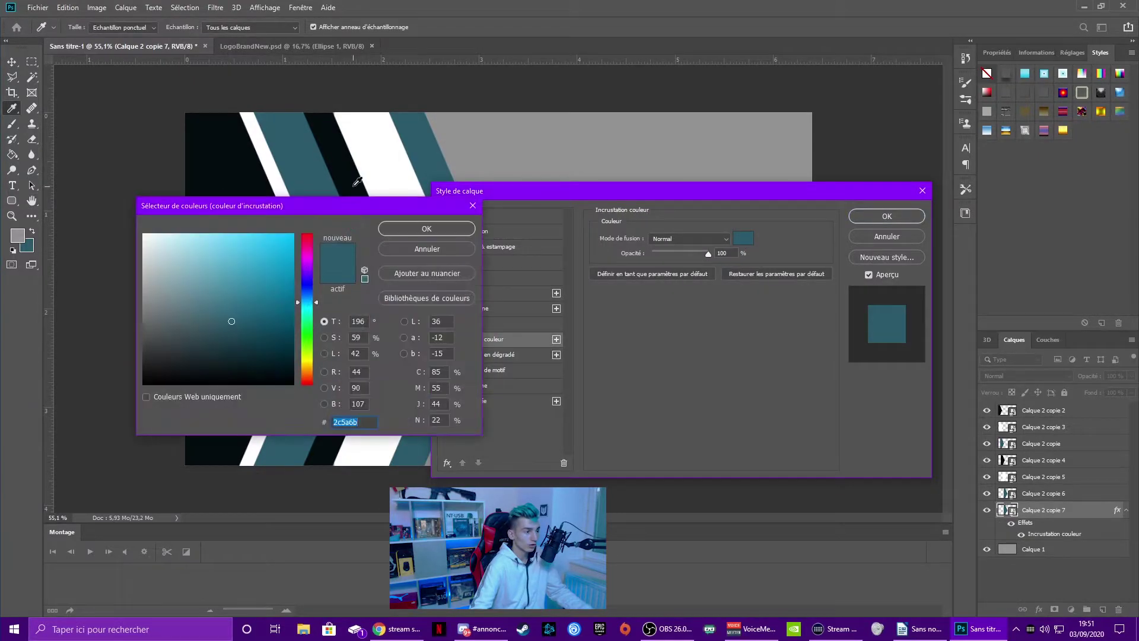
pyautogui.click(250, 376)
pyautogui.click(448, 233)
pyautogui.click(887, 216)
pyautogui.moveTo(159, 184); pyautogui.dragTo(164, 184)
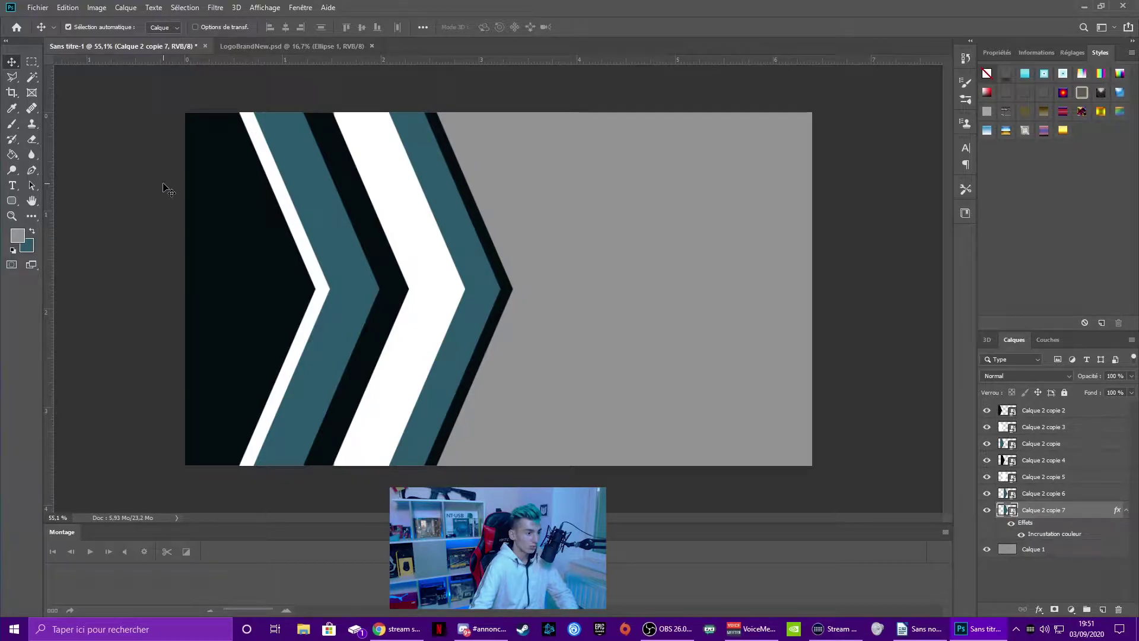
pyautogui.rightClick(1044, 509)
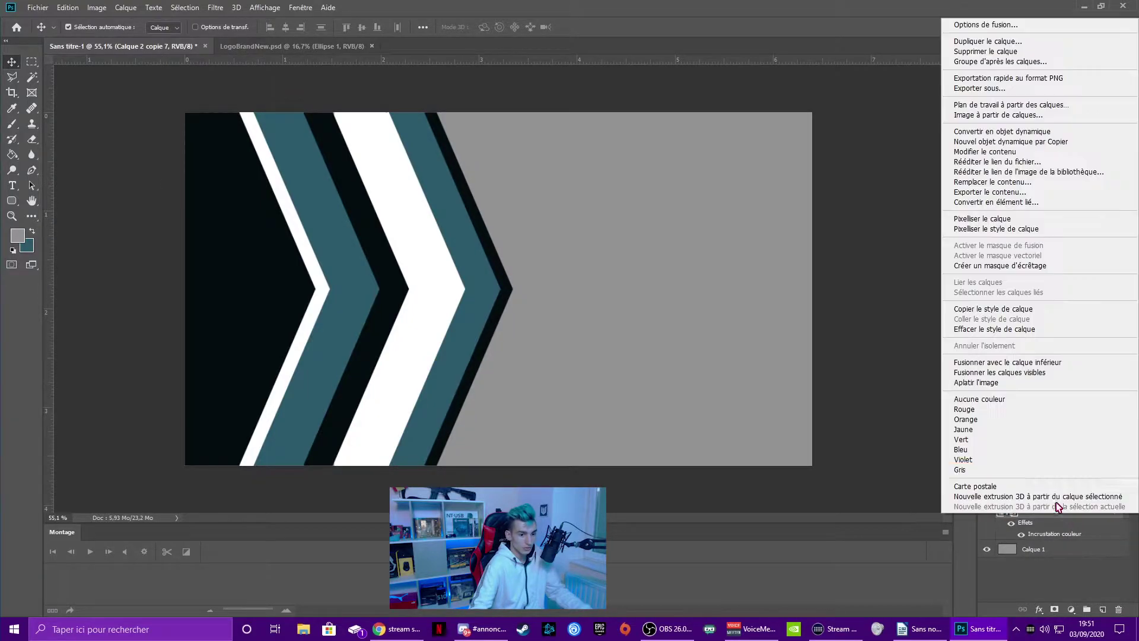
pyautogui.click(996, 136)
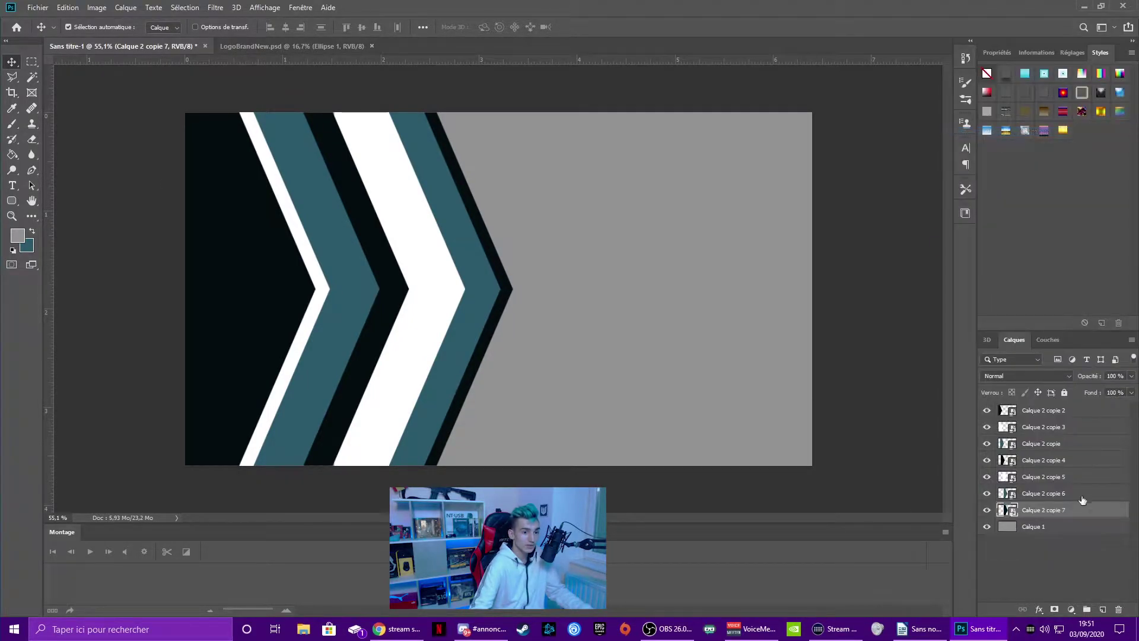
# Duplicate it as Calque 2 copie 8 with a white overlay, nudged right past the near-black stripe.
pyautogui.moveTo(1073, 513); pyautogui.dragTo(1068, 525)
pyautogui.doubleClick(1068, 526)
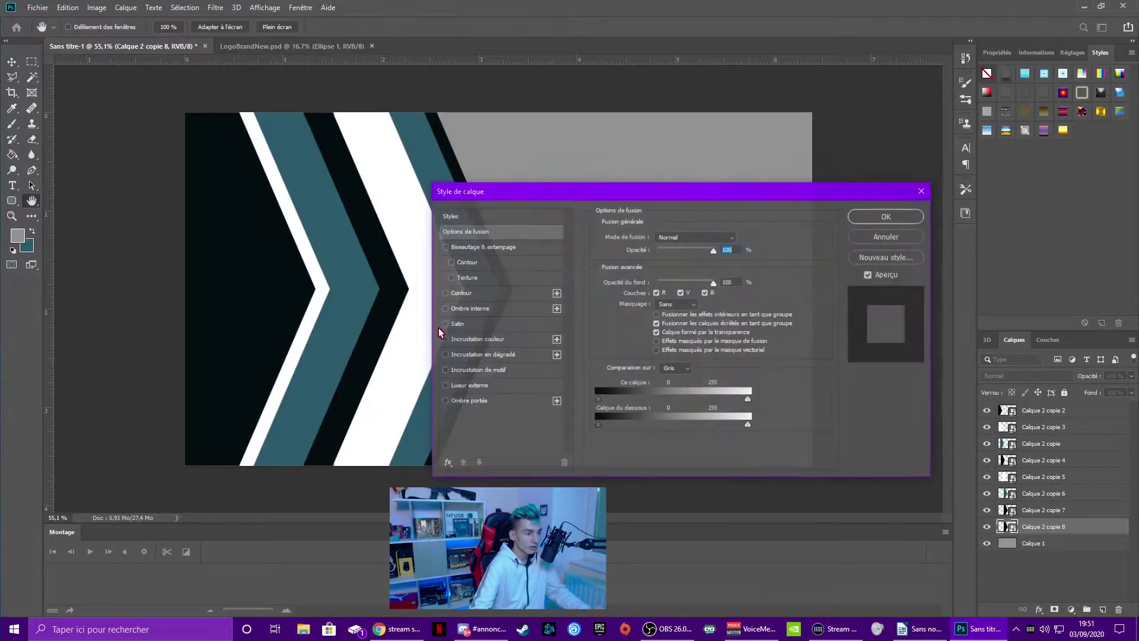
pyautogui.click(475, 338)
pyautogui.click(742, 238)
pyautogui.click(389, 154)
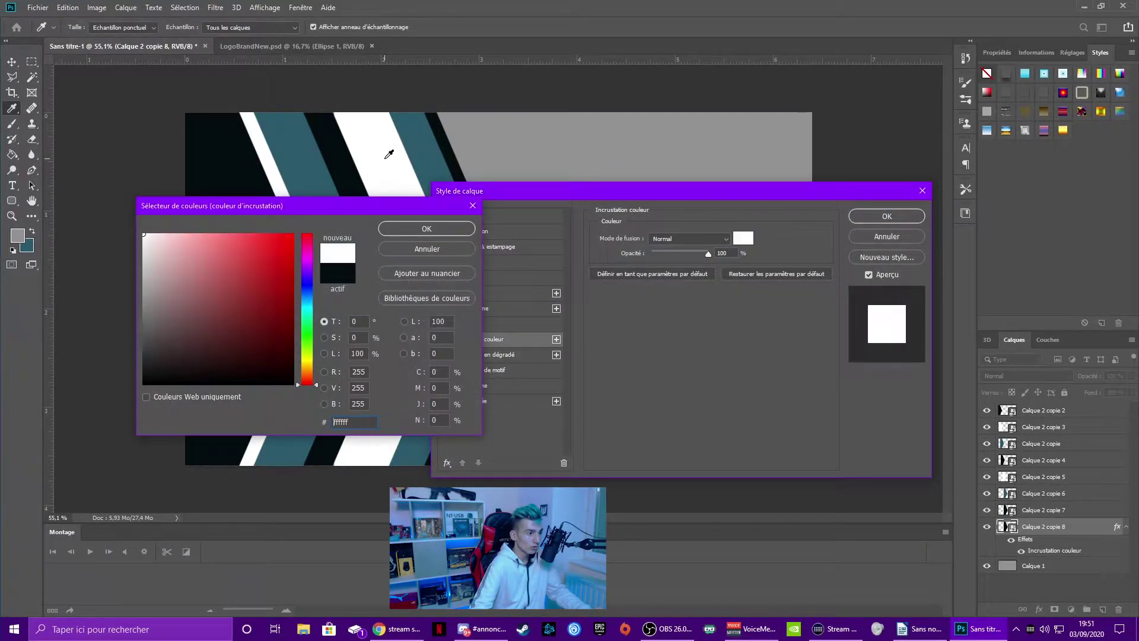
pyautogui.click(426, 228)
pyautogui.click(877, 216)
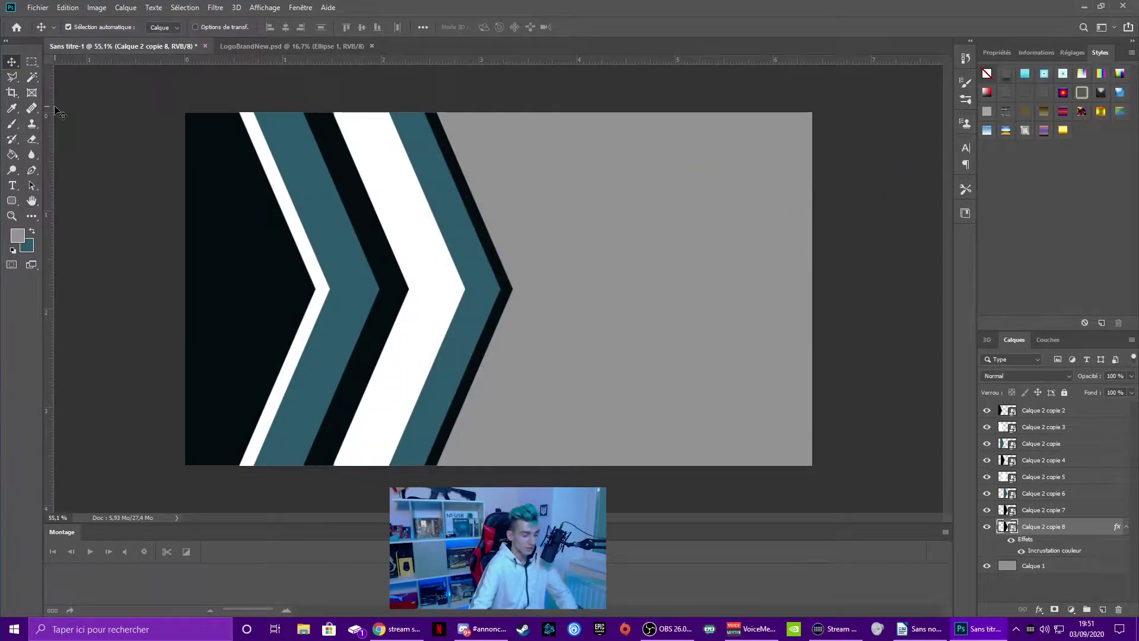
pyautogui.hotkey('shift', 'Right')
pyautogui.hotkey('shift', 'Right')
pyautogui.hotkey('shift', 'Right')
pyautogui.hotkey('shift', 'Right')
pyautogui.hotkey('shift', 'Right')
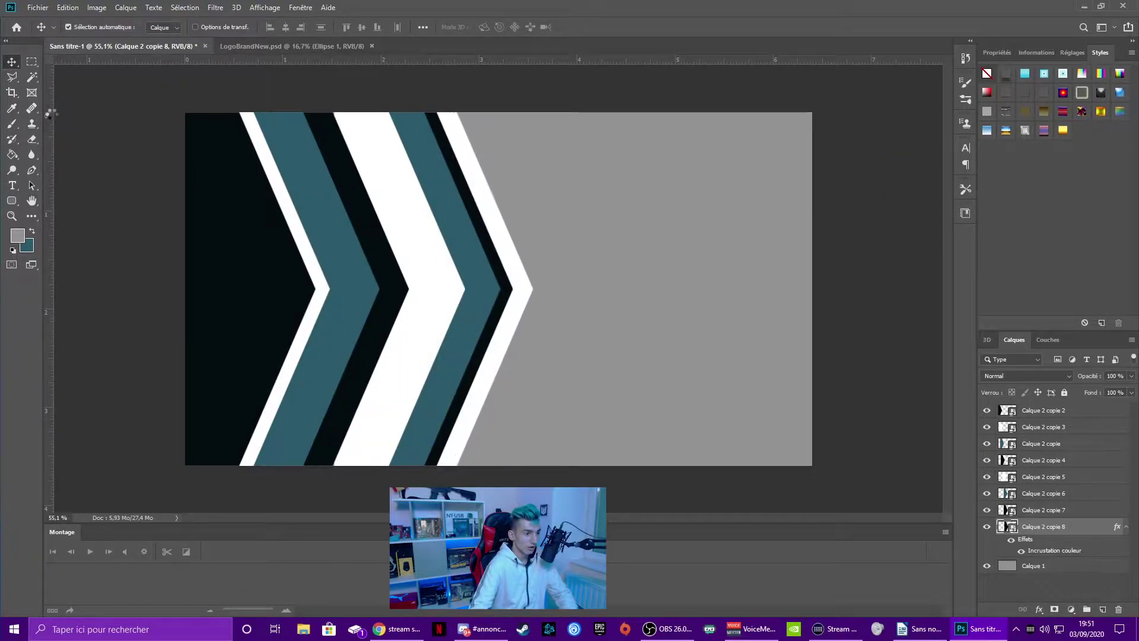
pyautogui.hotkey('shift', 'Right')
pyautogui.hotkey('shift', 'Right')
pyautogui.hotkey('shift', 'Right')
pyautogui.hotkey('shift', 'Right')
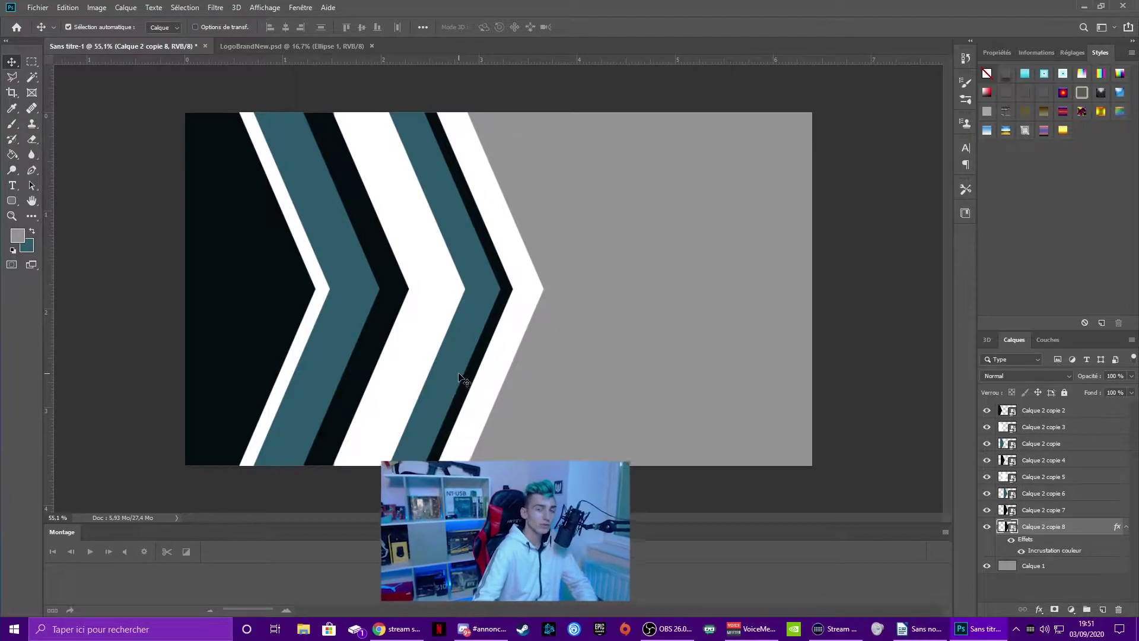
pyautogui.hotkey('shift', 'Right')
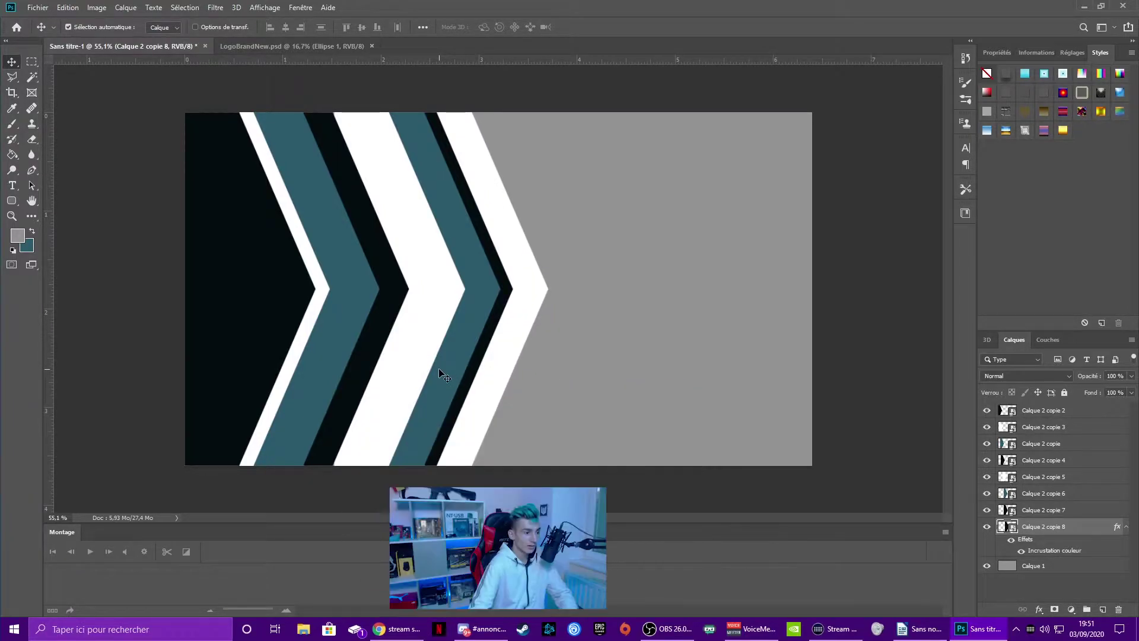
pyautogui.hotkey('shift', 'Right')
pyautogui.hotkey('shift', 'Right')
pyautogui.hotkey('shift', 'Right')
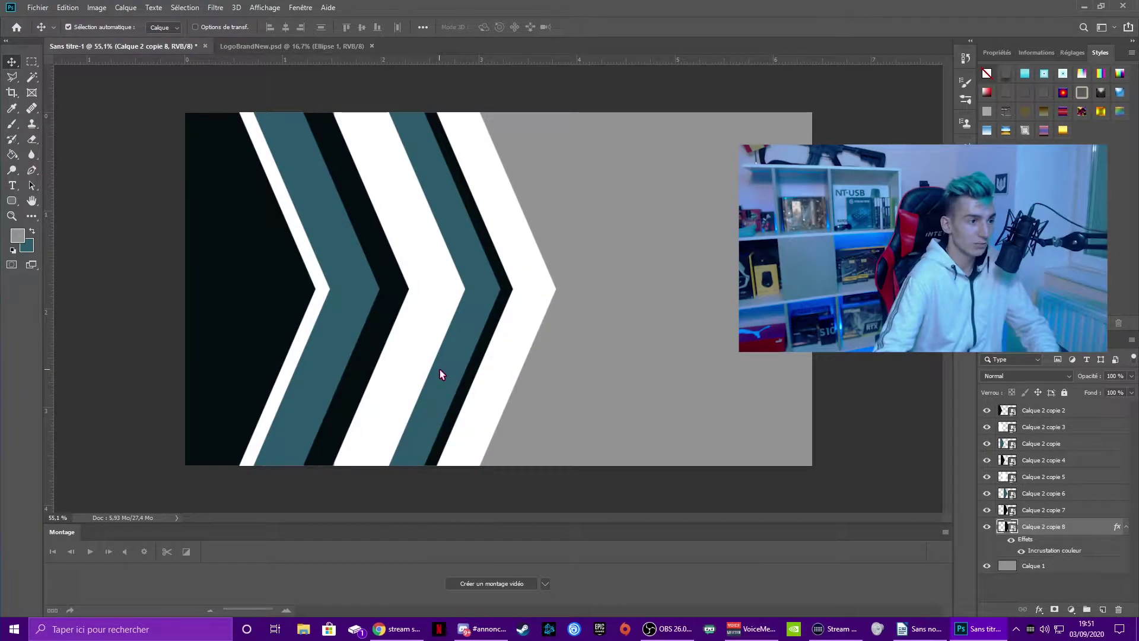
# Convert Calque 2 copie 8 to a smart object and shift a duplicate about 33 px left.
pyautogui.rightClick(1048, 528)
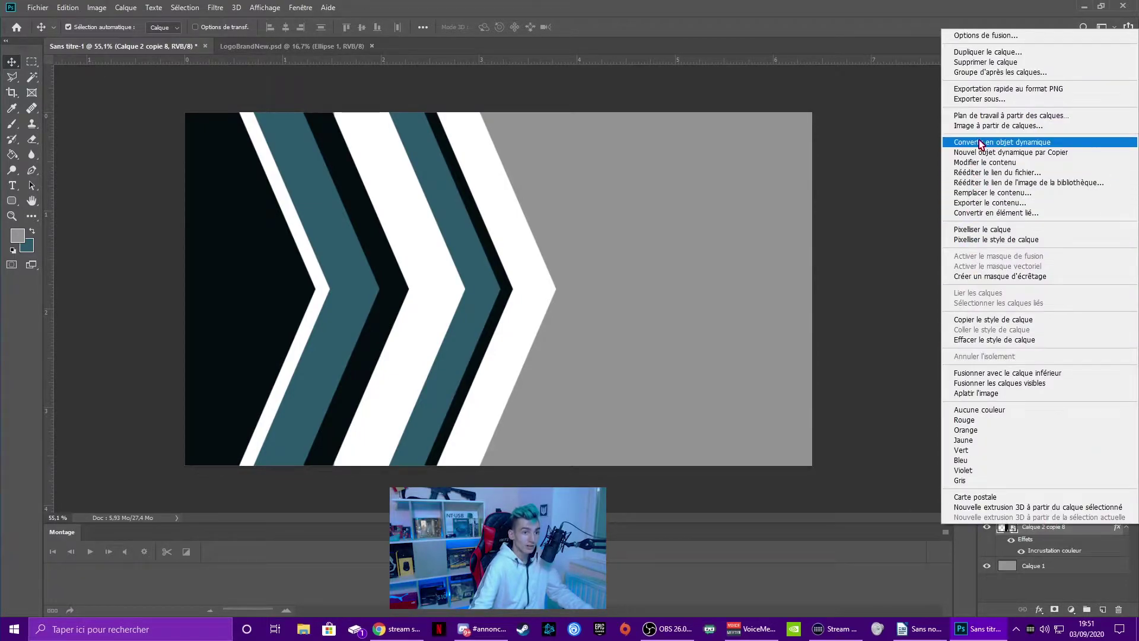
pyautogui.click(997, 143)
pyautogui.hotkey('ctrl', 'j')
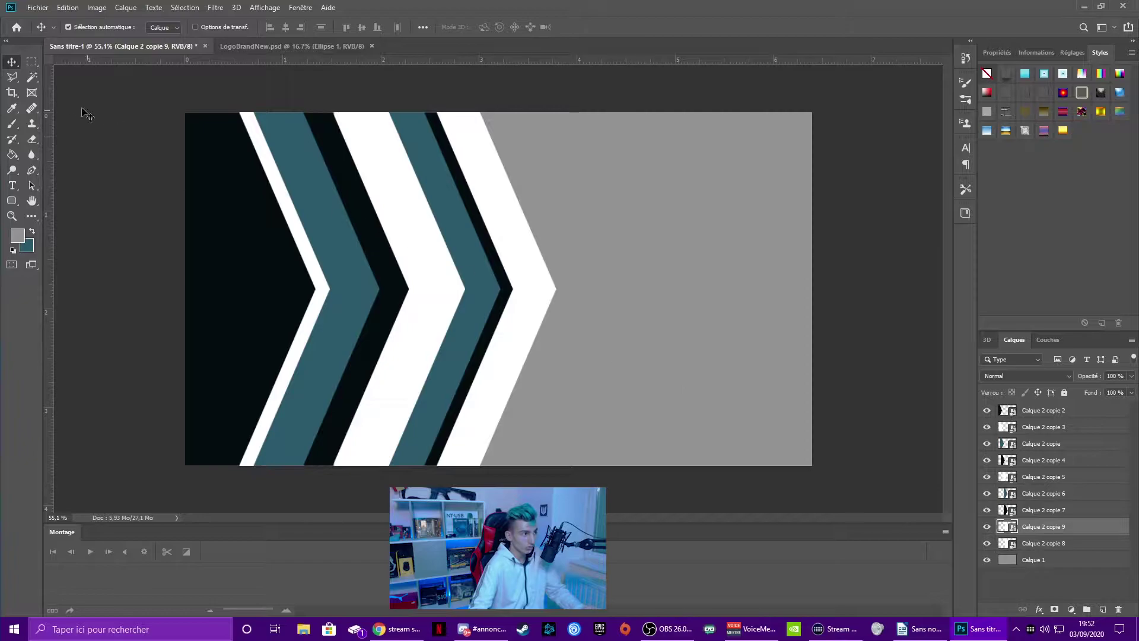
pyautogui.hotkey('ctrl', 't')
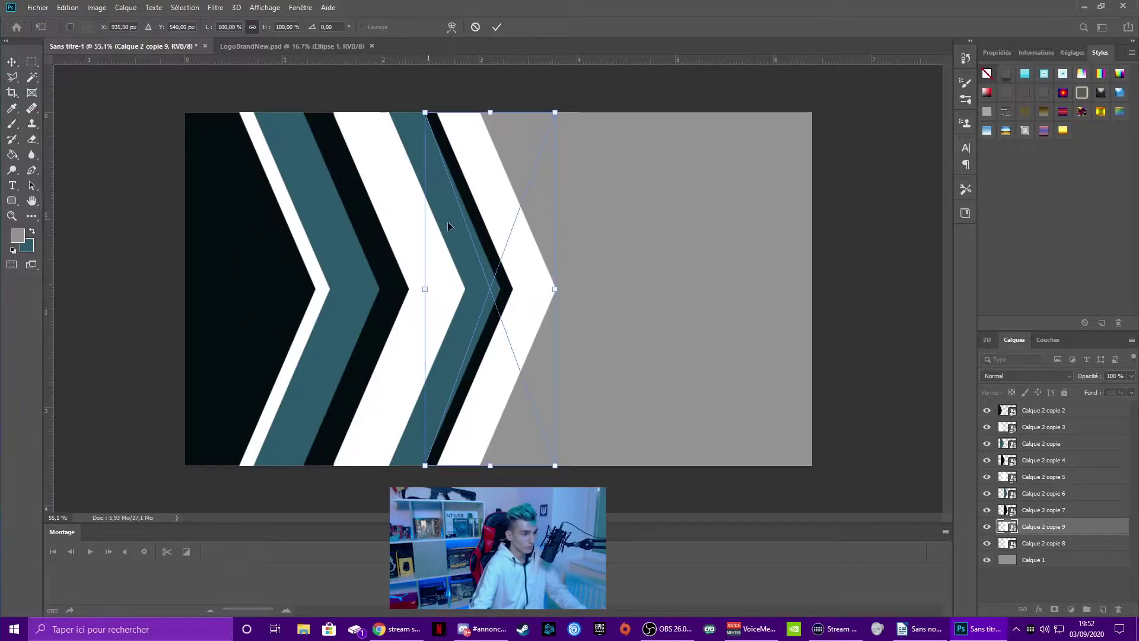
pyautogui.moveTo(436, 225); pyautogui.dragTo(417, 226)
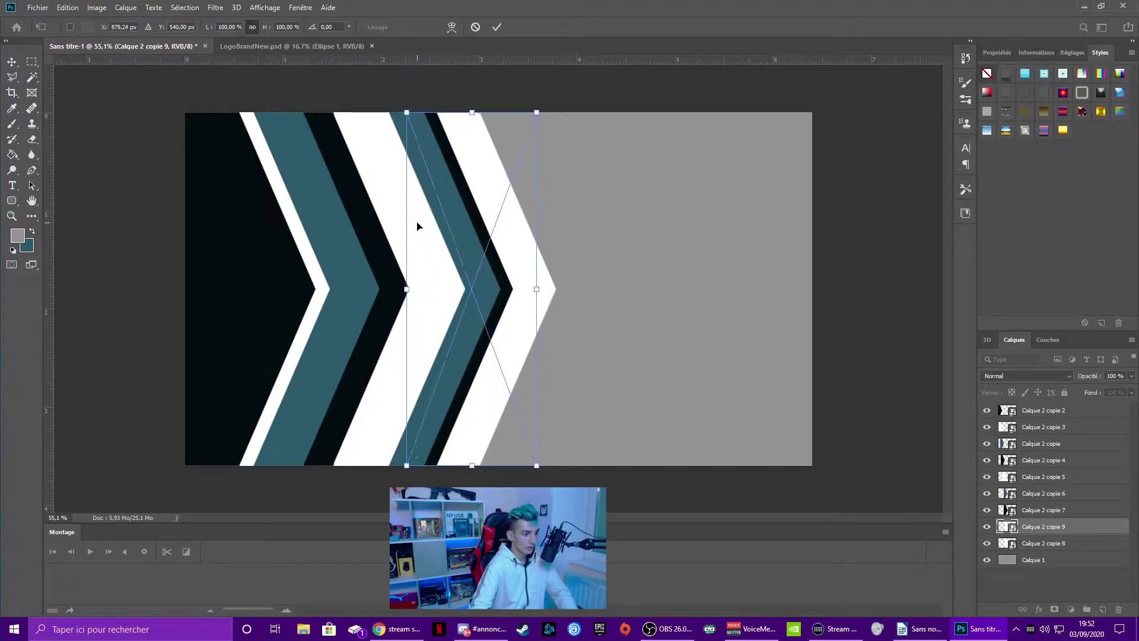
pyautogui.press('Left')
pyautogui.press('Left')
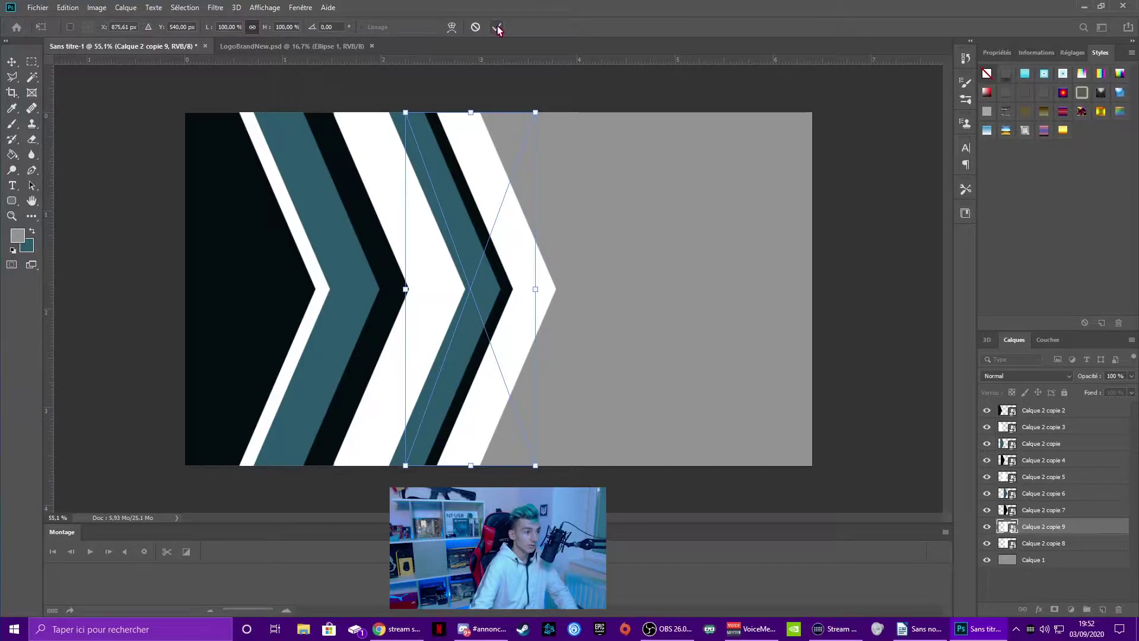
pyautogui.click(497, 27)
# Select the duplicate's chevron shape, paint-bucket fill it, then hide Calque 2 copie 9.
pyautogui.keyDown('ctrl'); pyautogui.click(1005, 528); pyautogui.keyUp('ctrl')
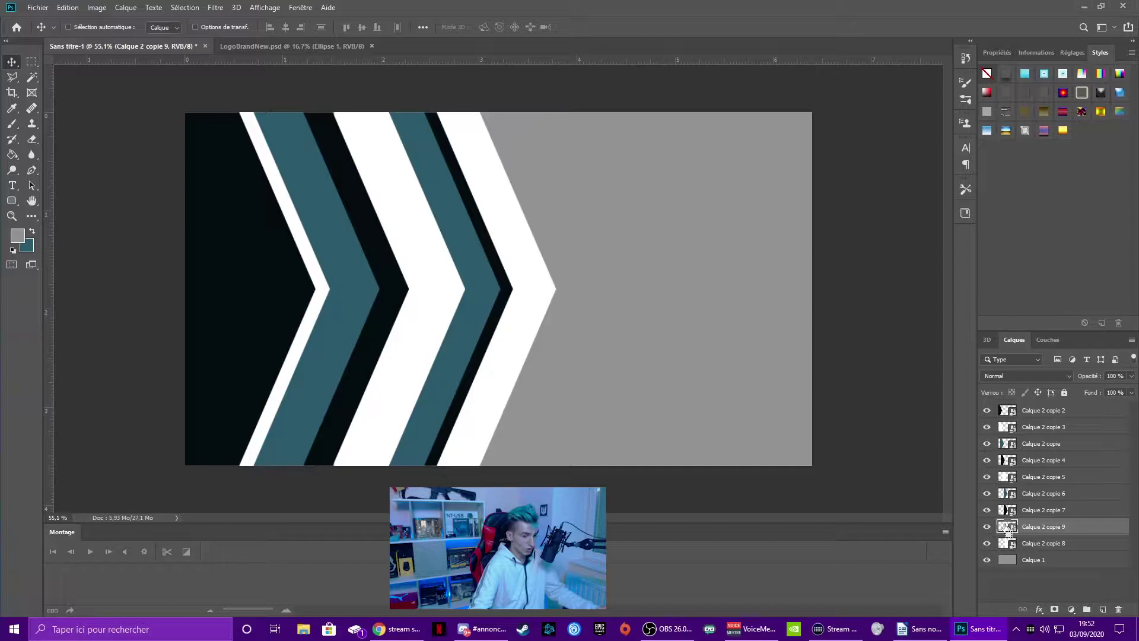
pyautogui.keyDown('ctrl'); pyautogui.click(1008, 529); pyautogui.keyUp('ctrl')
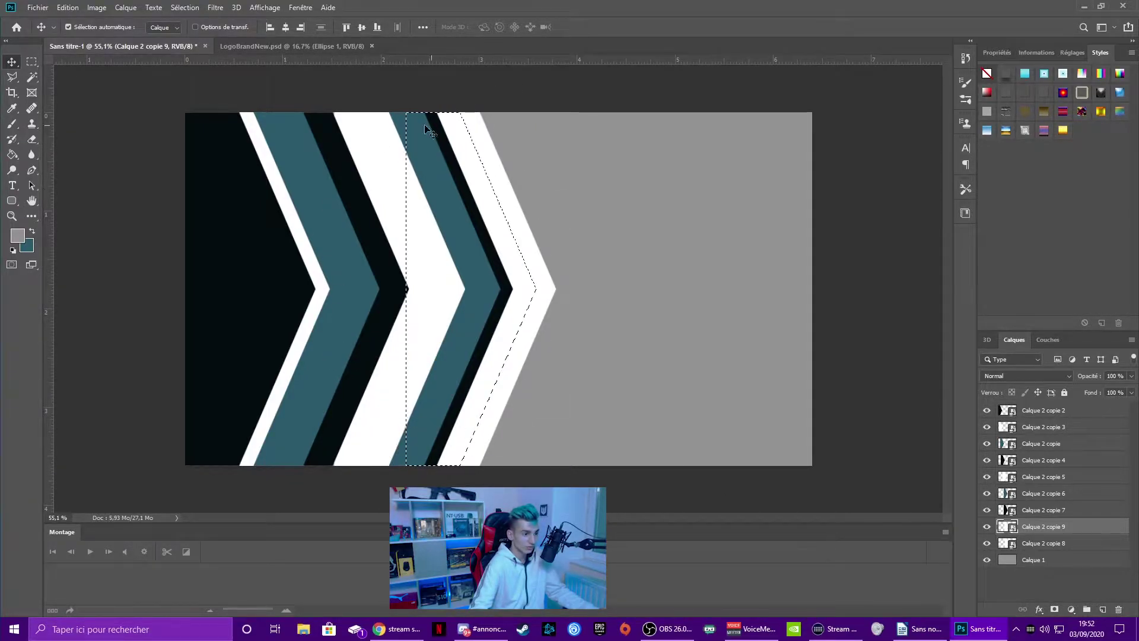
pyautogui.press('g')
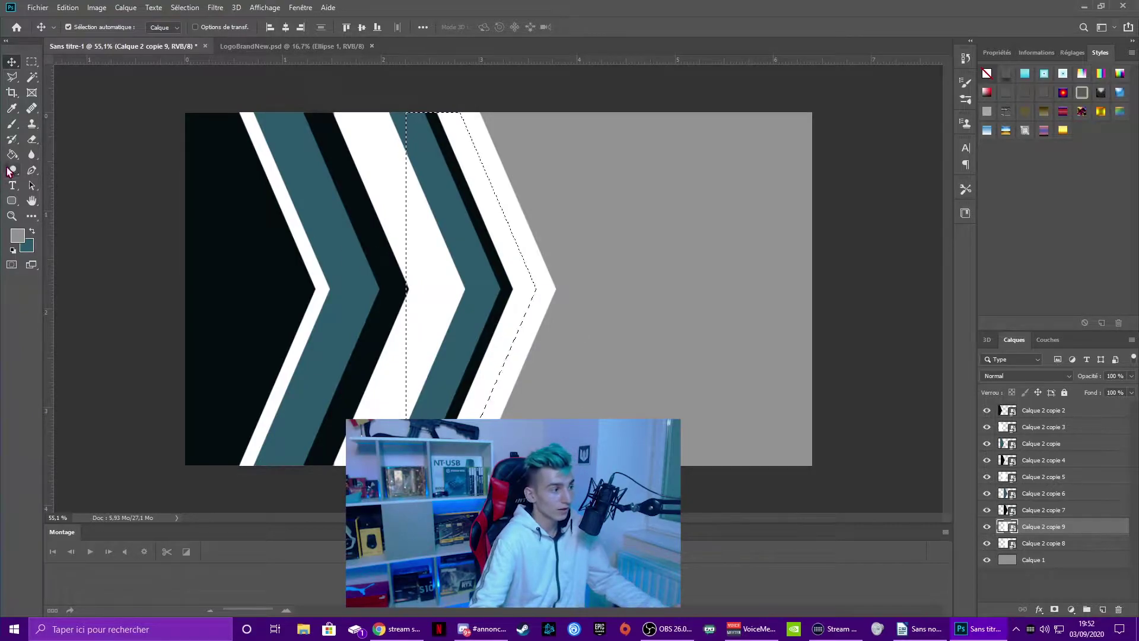
pyautogui.click(454, 253)
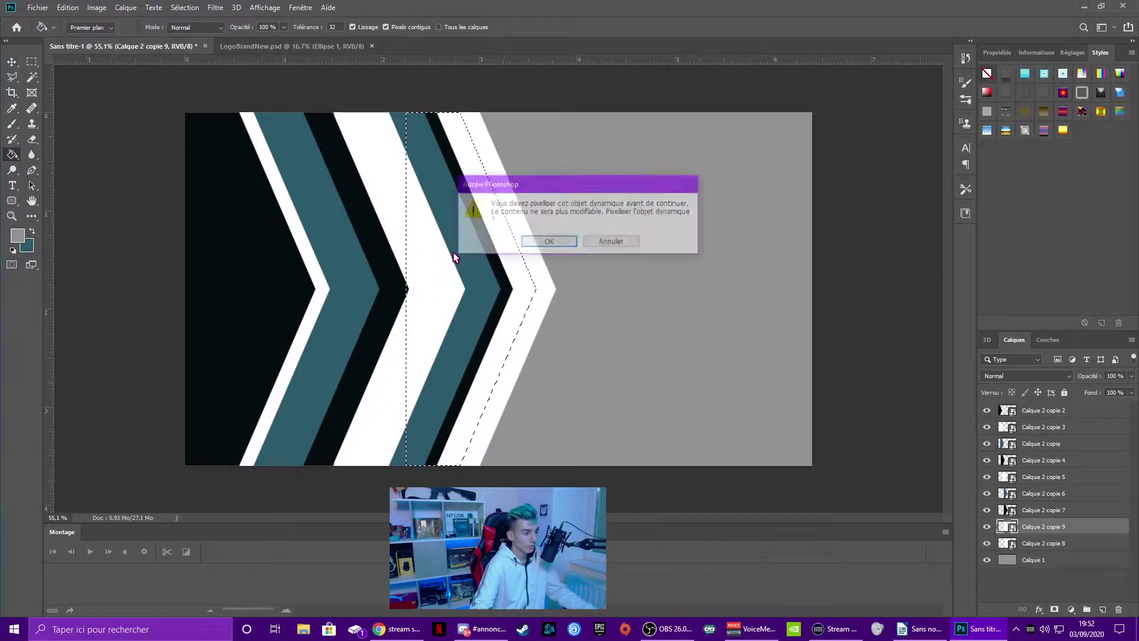
pyautogui.click(540, 245)
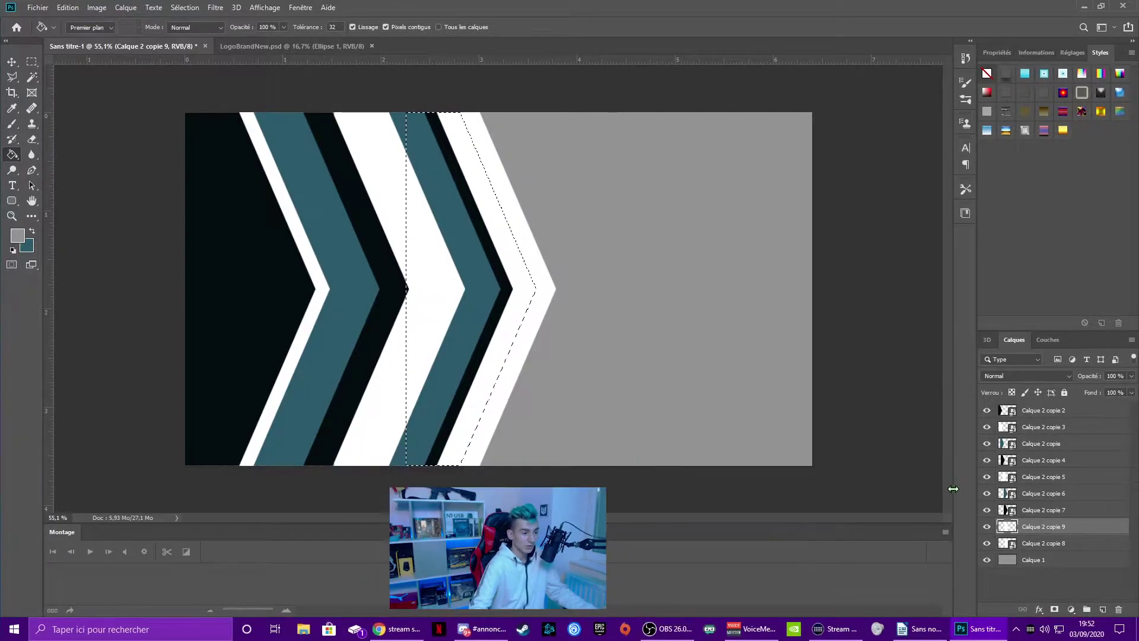
pyautogui.click(1075, 543)
pyautogui.click(556, 381)
pyautogui.click(541, 242)
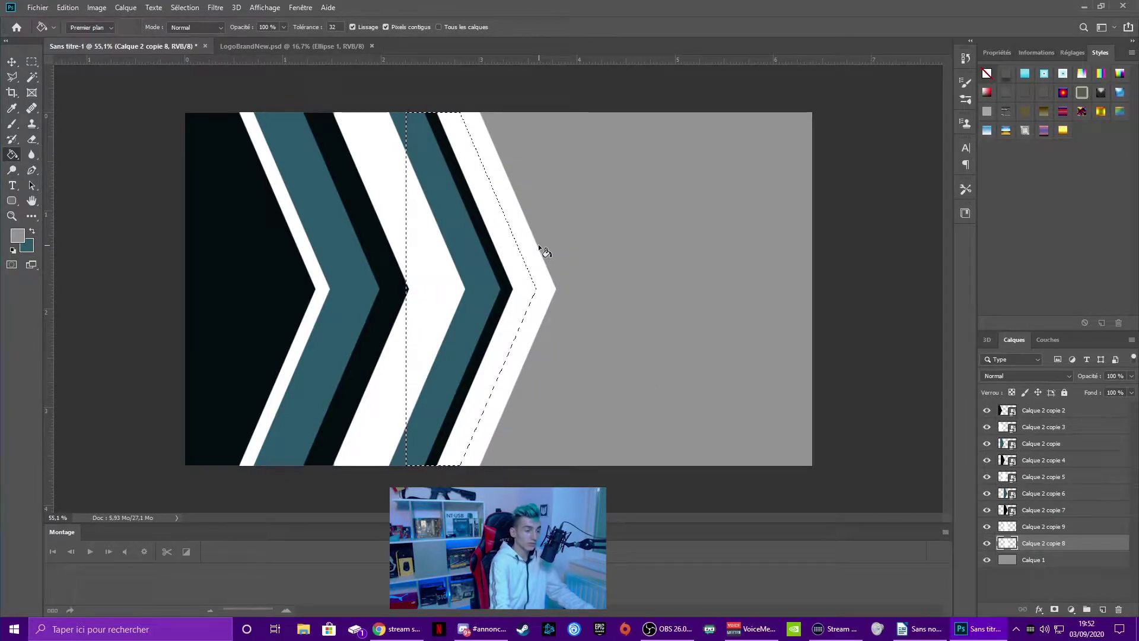
pyautogui.click(987, 526)
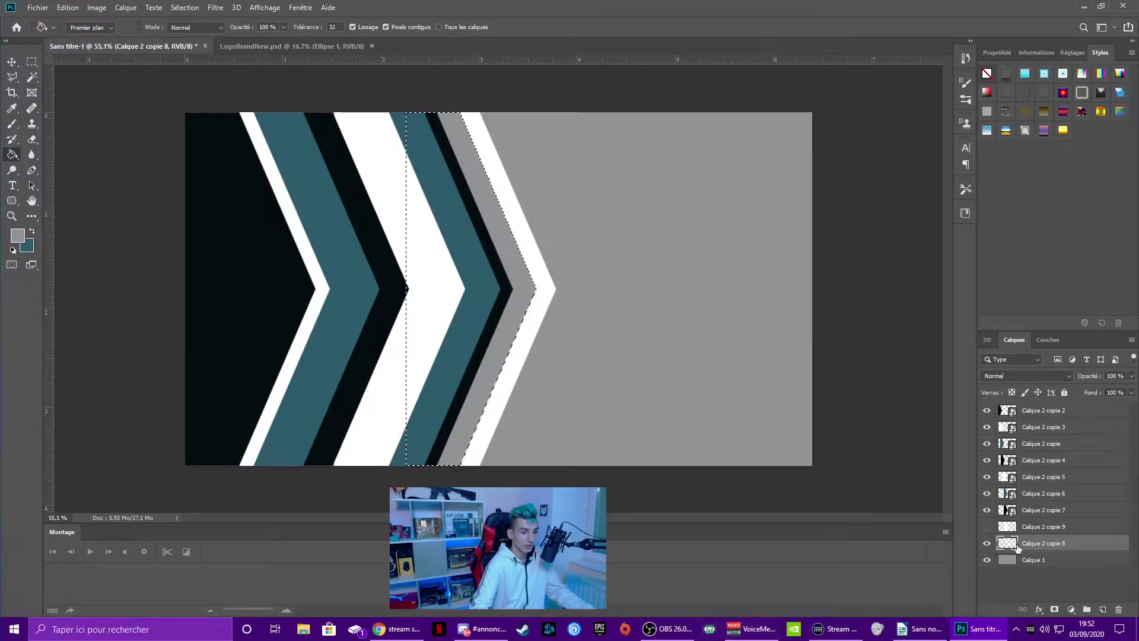
pyautogui.click(1038, 527)
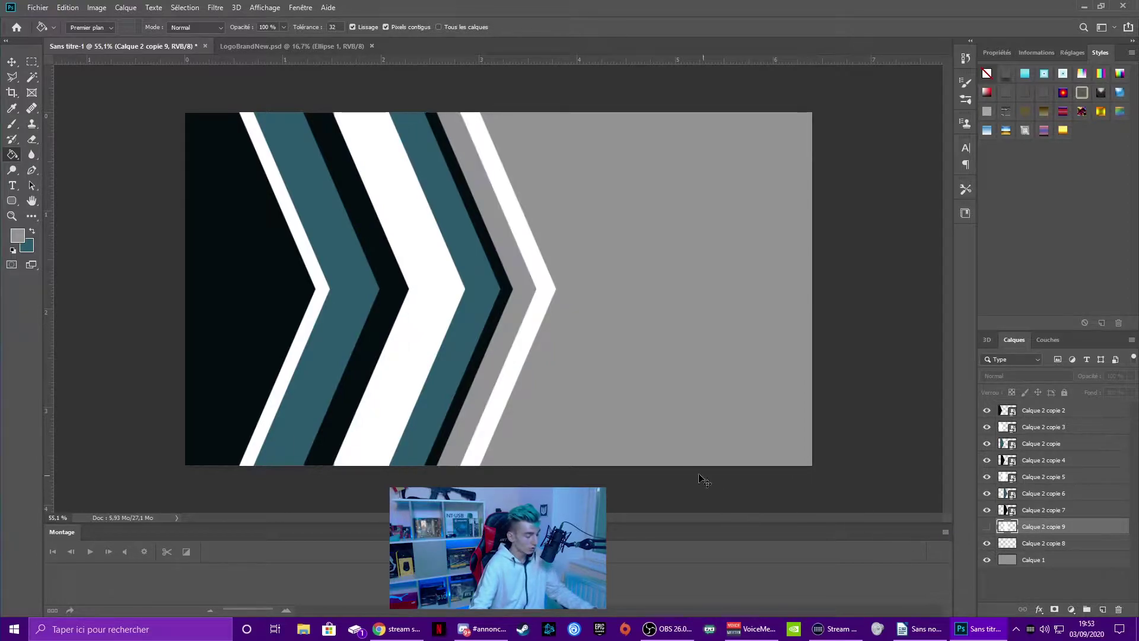
# Delete Calque 2 copie 9 and lower Calque 2 copie 8's opacity to 25%.
pyautogui.moveTo(1067, 520); pyautogui.dragTo(1053, 545)
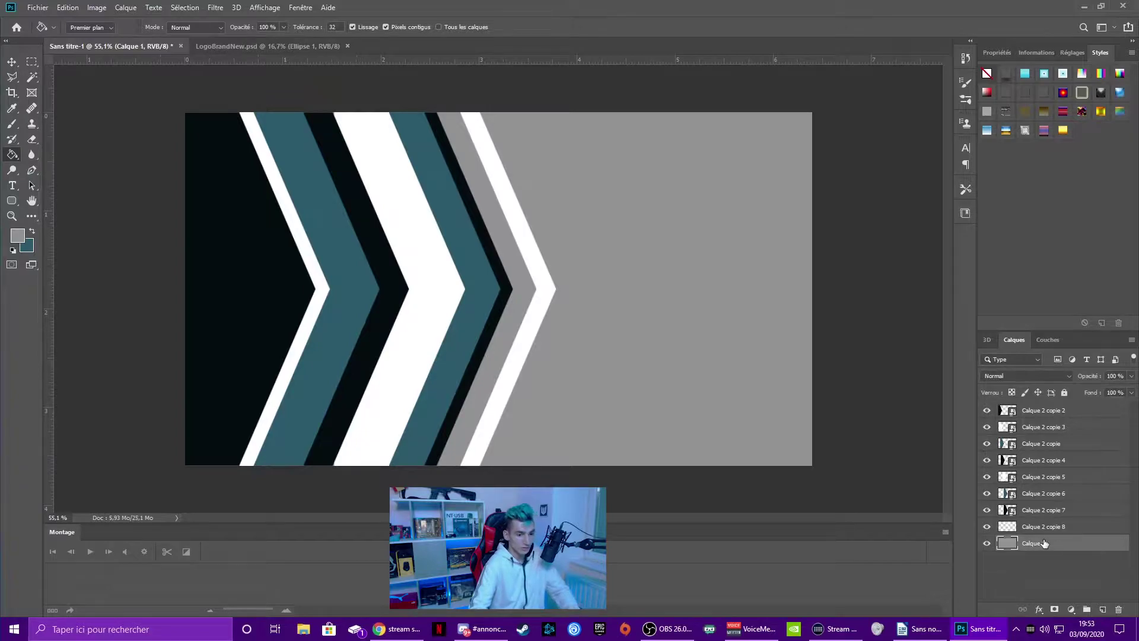
pyautogui.moveTo(1053, 545); pyautogui.dragTo(1119, 609)
pyautogui.click(1131, 376)
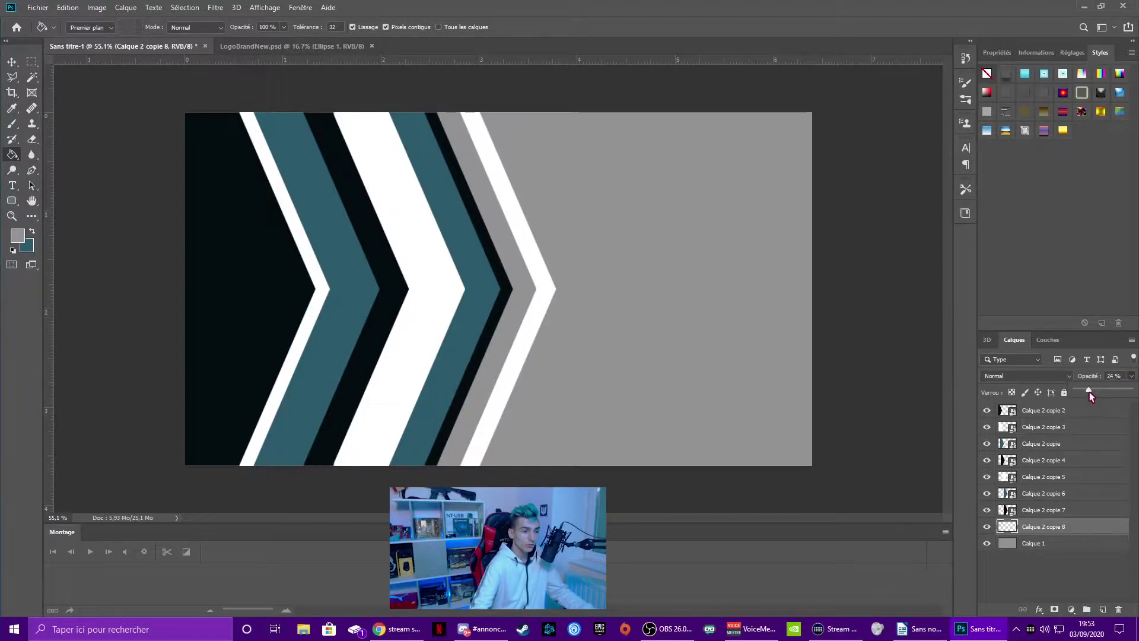
pyautogui.moveTo(1089, 392); pyautogui.dragTo(1095, 391)
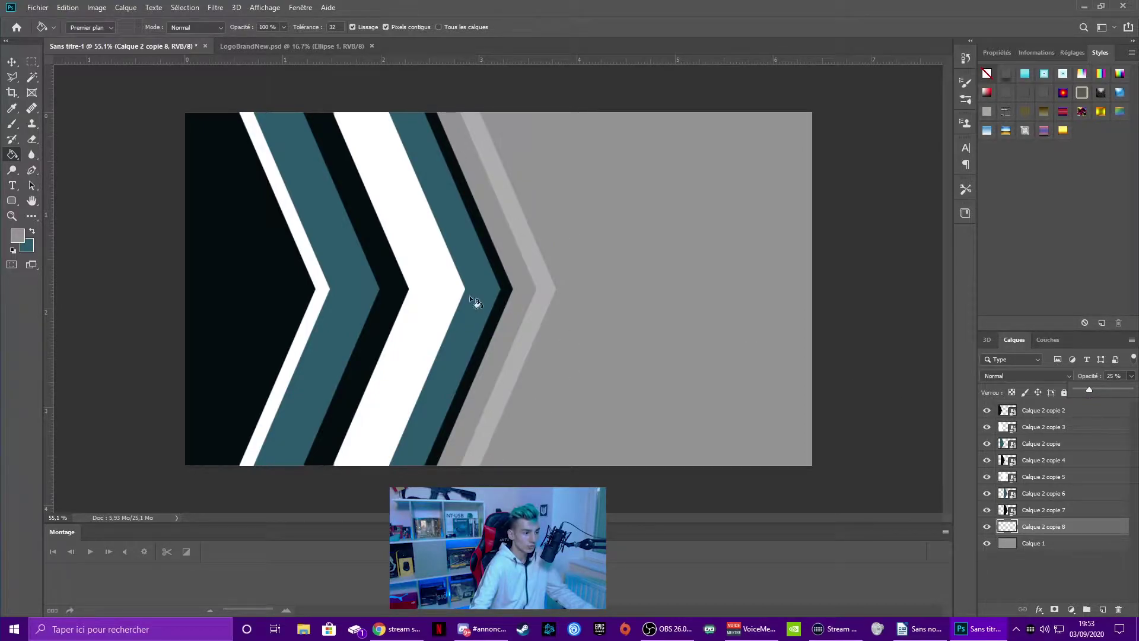
pyautogui.scroll(-1, 474, 303)
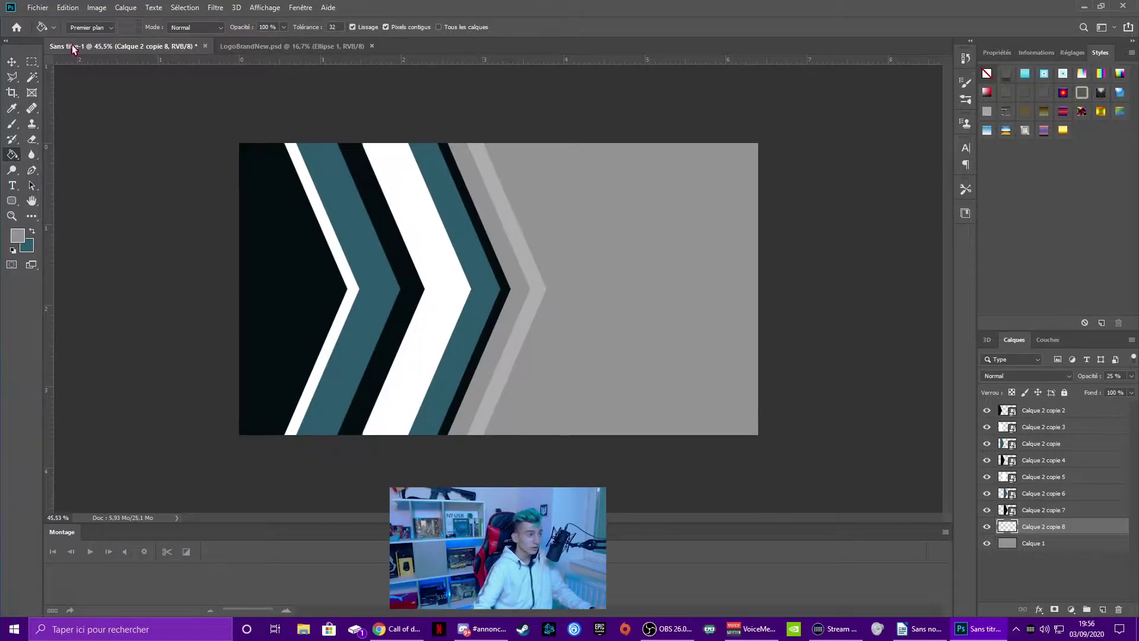
# Import and embed the battle artwork JPG, shifted right and down on the canvas.
pyautogui.click(37, 7)
pyautogui.click(71, 233)
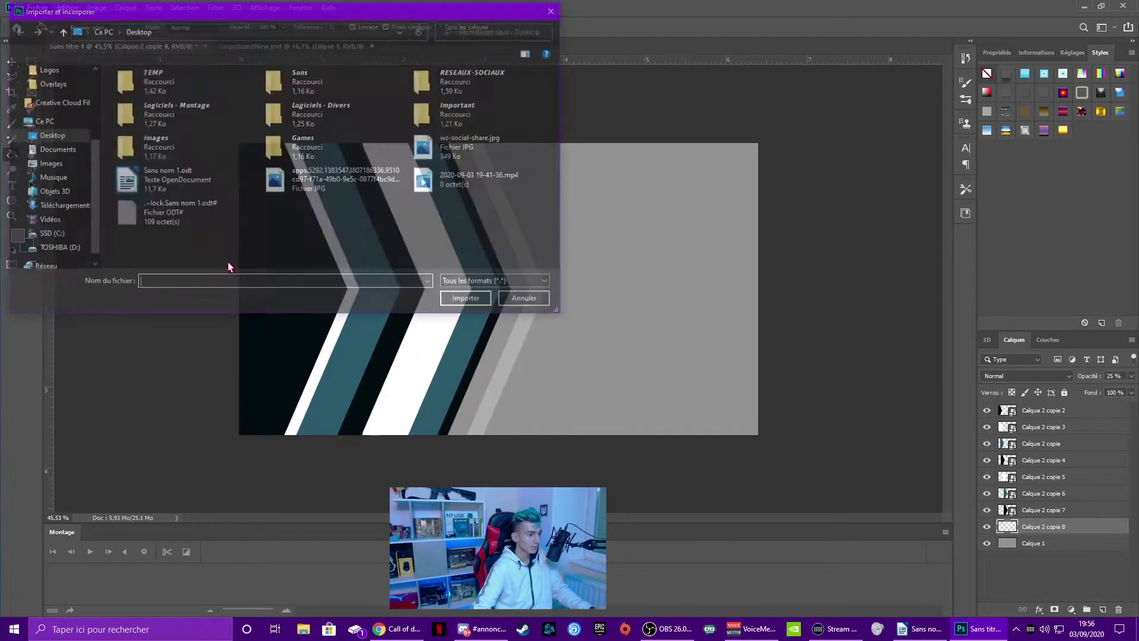
pyautogui.doubleClick(321, 180)
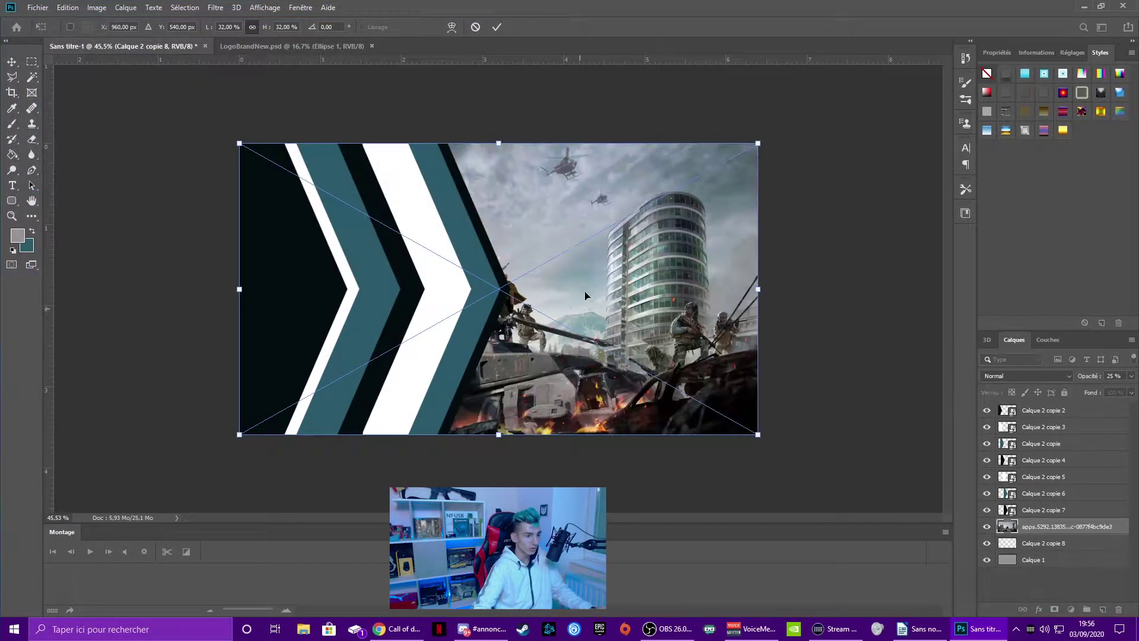
pyautogui.moveTo(675, 280); pyautogui.dragTo(749, 288)
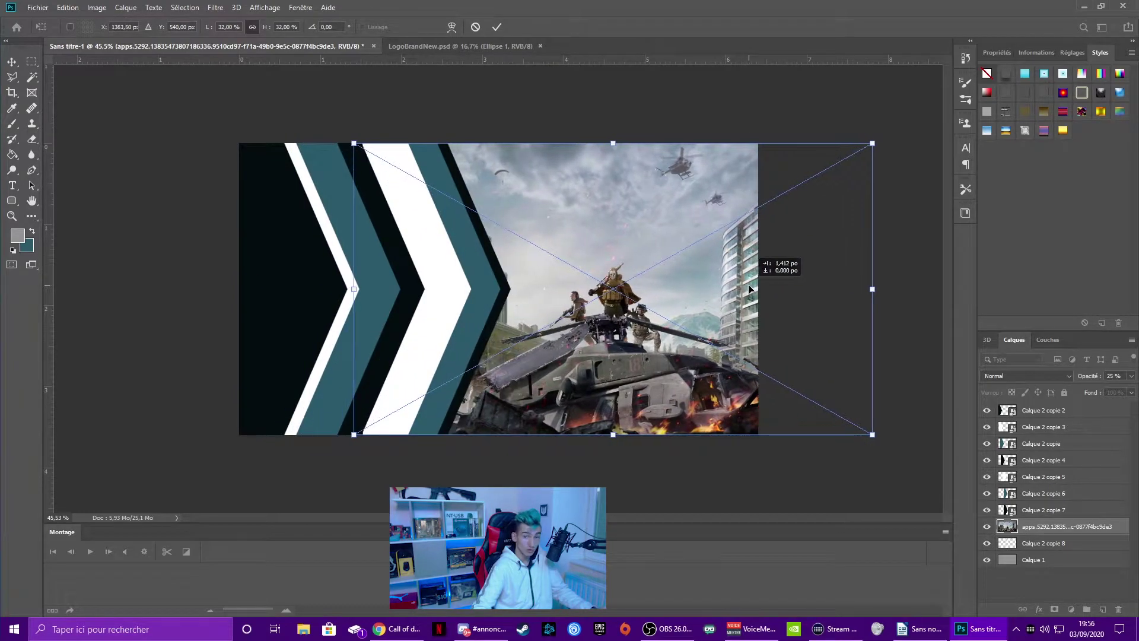
pyautogui.click(496, 27)
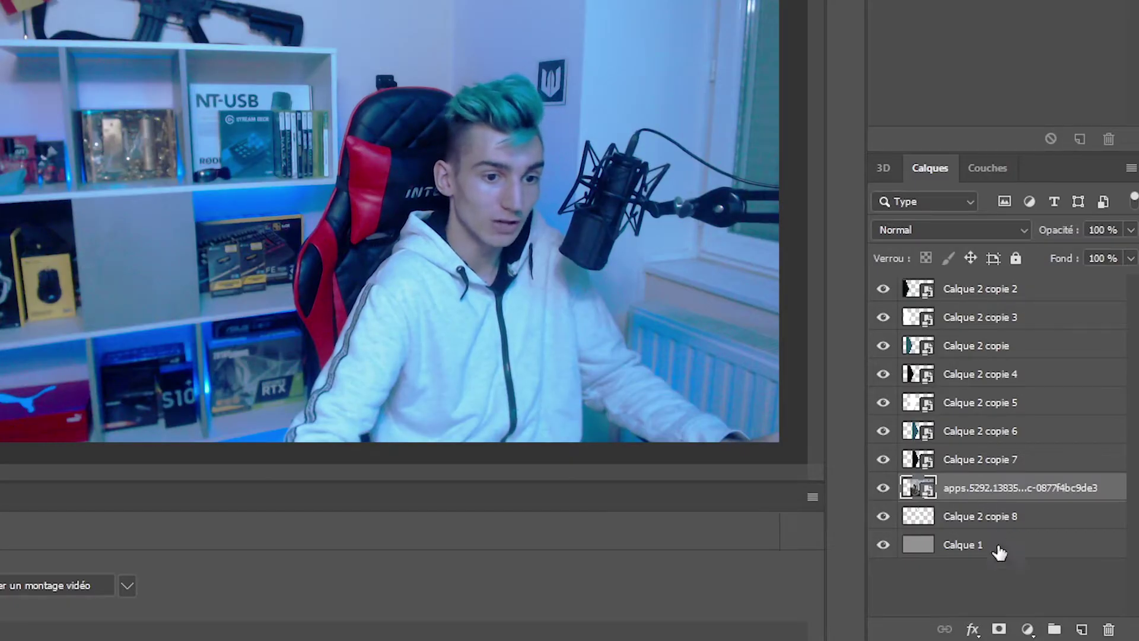
# Add a solid colour fill using teal sampled from a chevron stripe, at 67% opacity.
pyautogui.click(1028, 630)
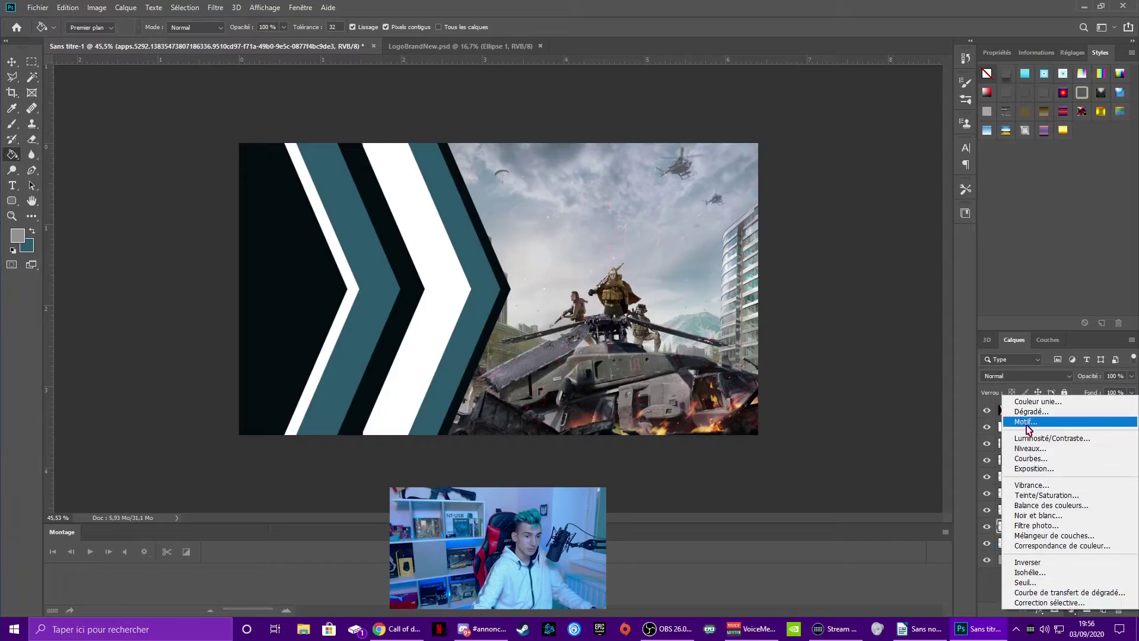
pyautogui.click(1029, 403)
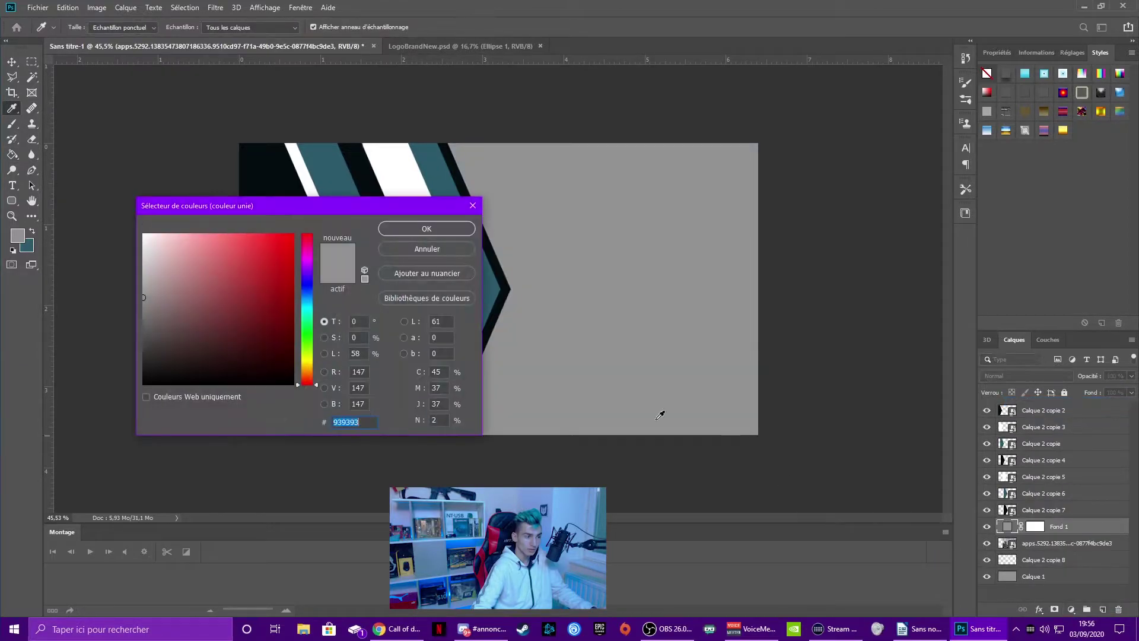
pyautogui.moveTo(346, 202); pyautogui.dragTo(586, 325)
pyautogui.click(366, 233)
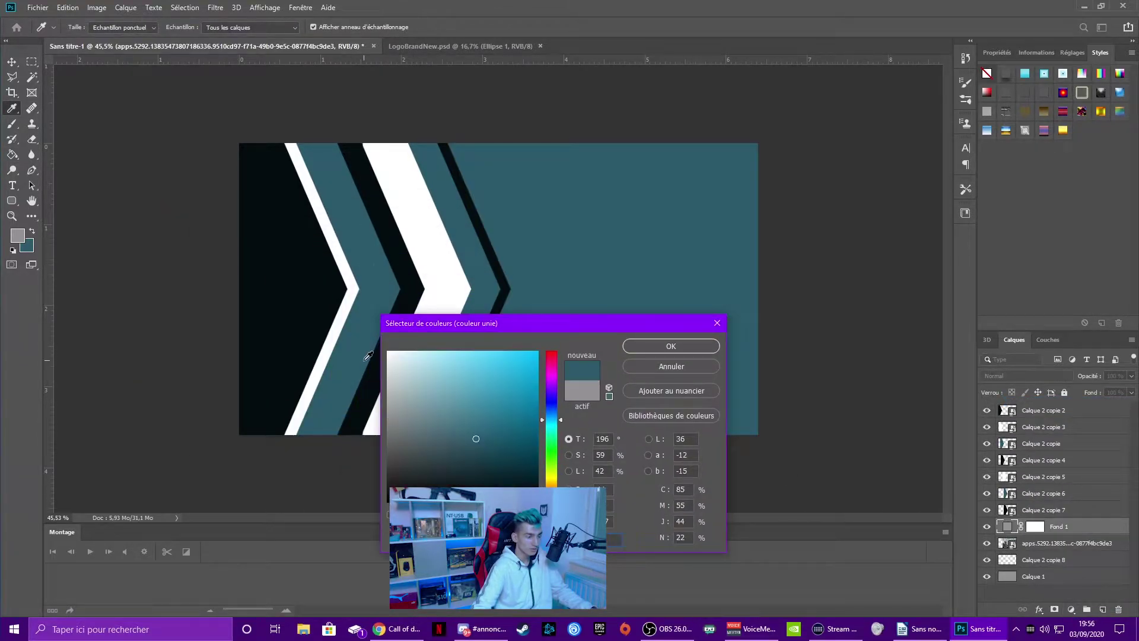
pyautogui.click(693, 345)
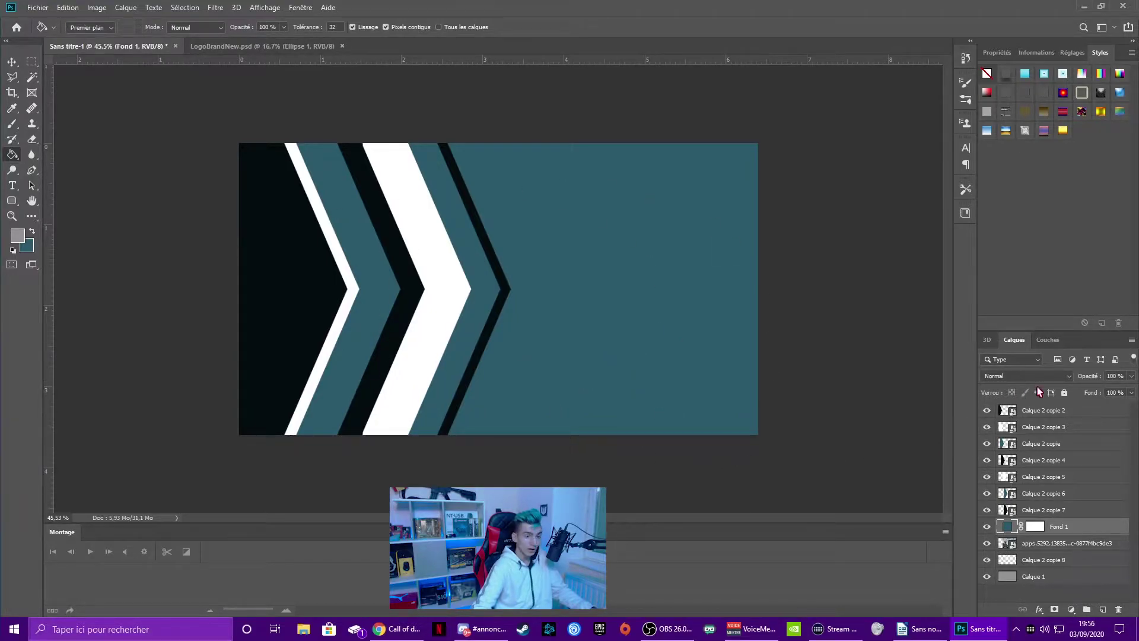
pyautogui.click(1131, 377)
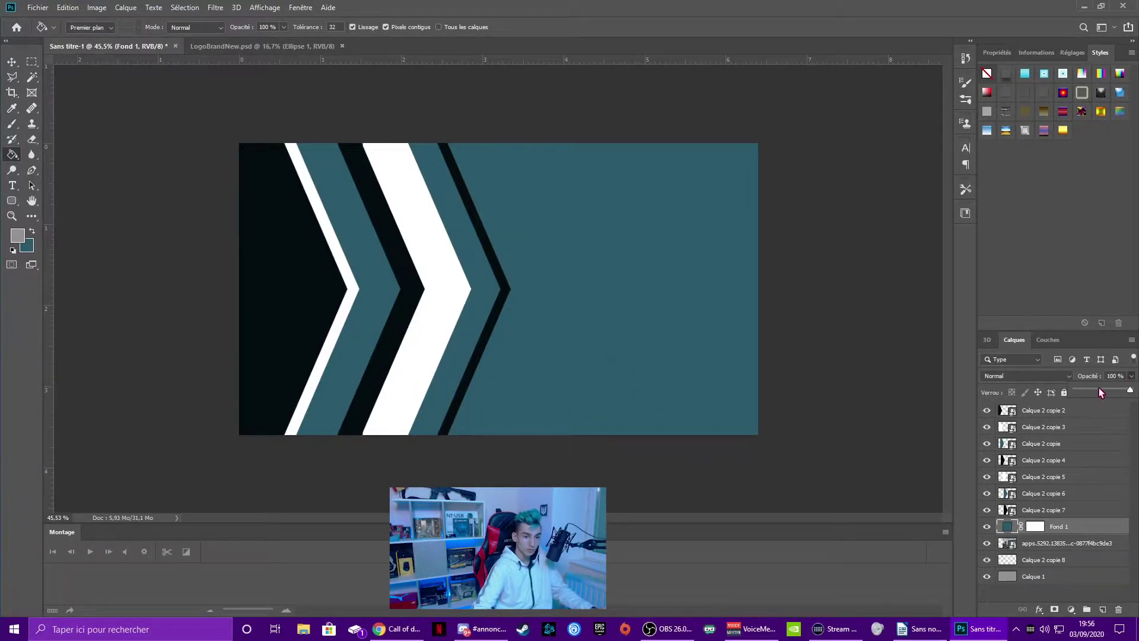
pyautogui.click(1127, 391)
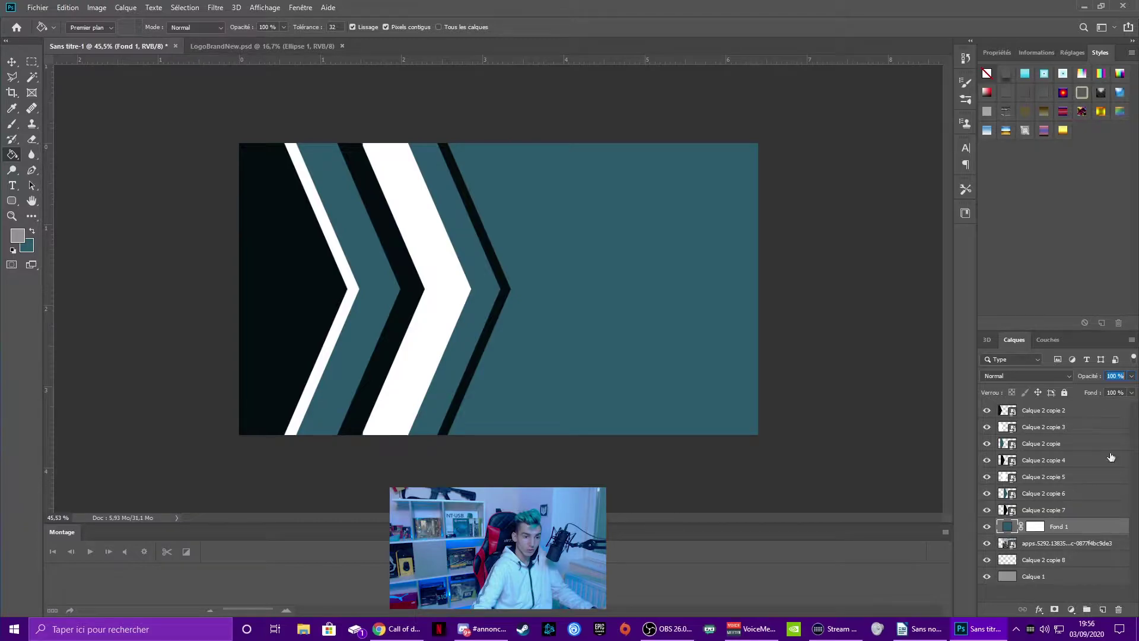
pyautogui.click(1125, 376)
pyautogui.moveTo(1092, 390); pyautogui.dragTo(1107, 395)
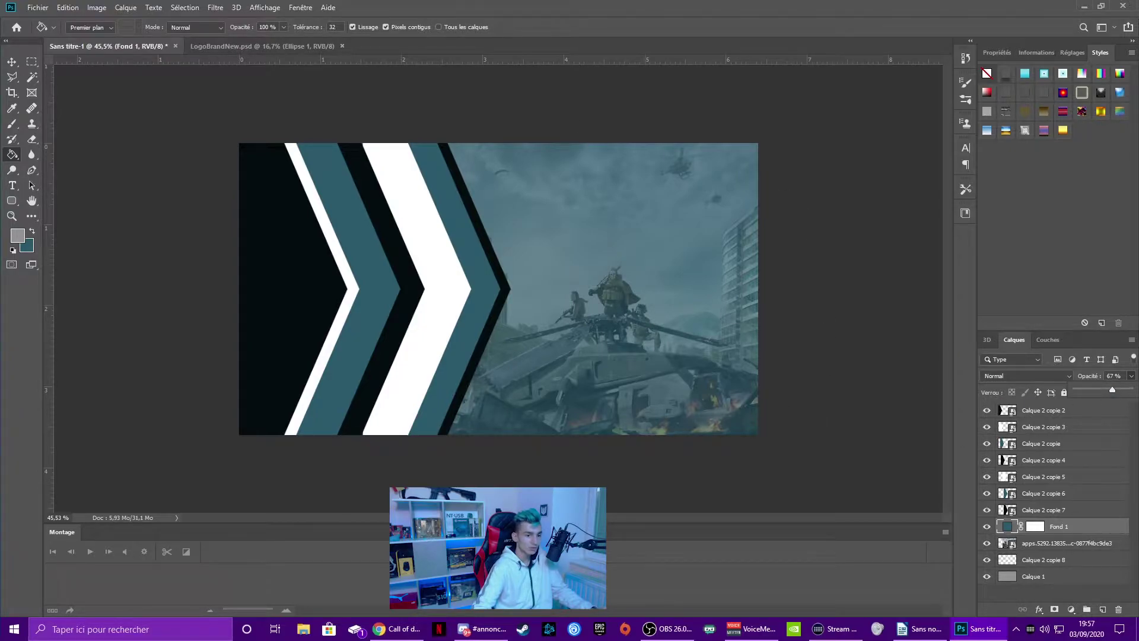
# Confirm the teal fill's 67% opacity, add a new empty layer, and start horizontal text.
pyautogui.click(1131, 377)
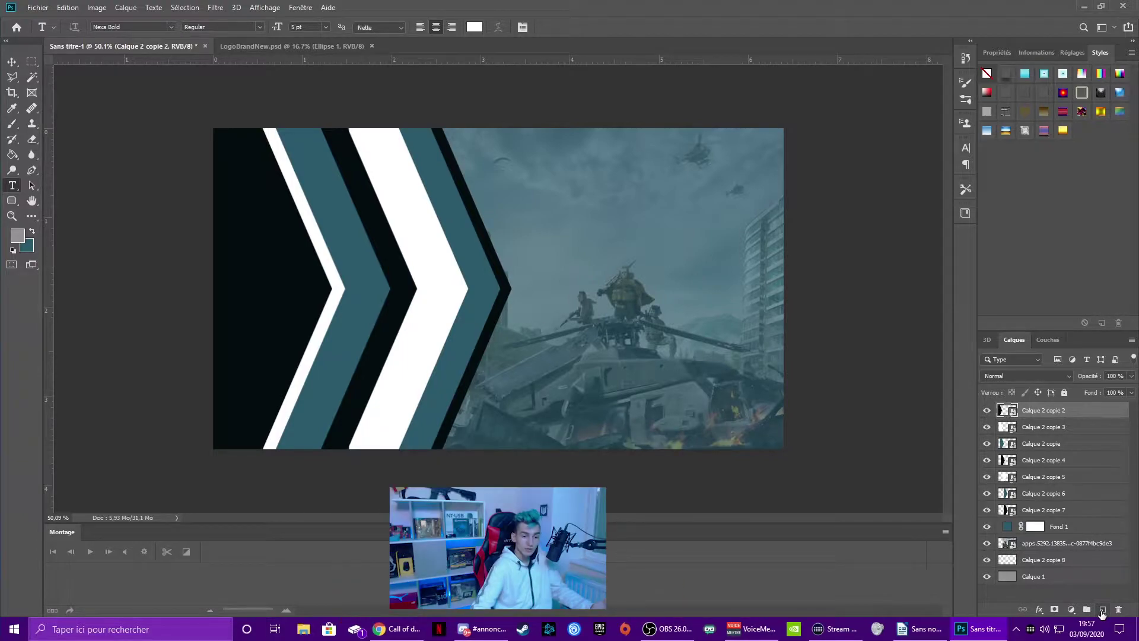
pyautogui.click(1103, 609)
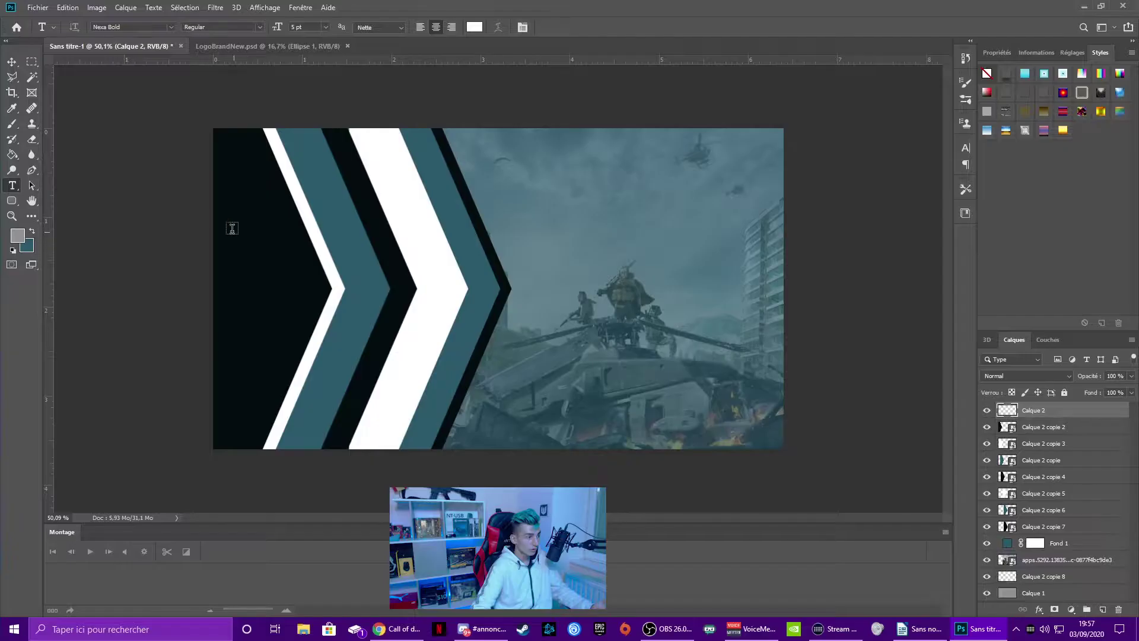
pyautogui.rightClick(15, 186)
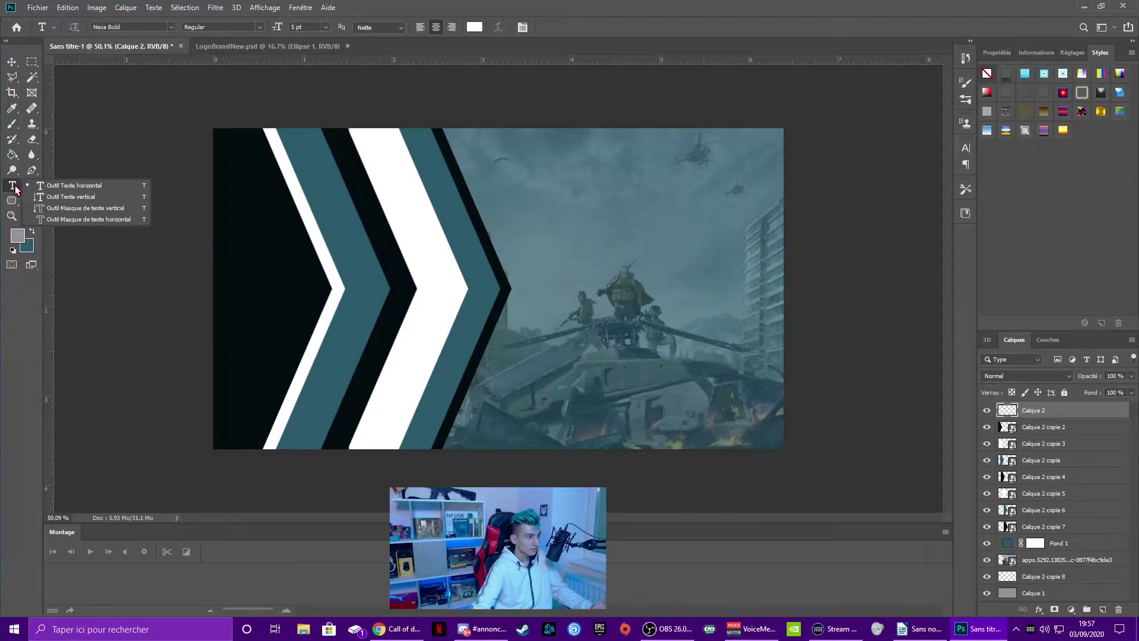
pyautogui.click(60, 188)
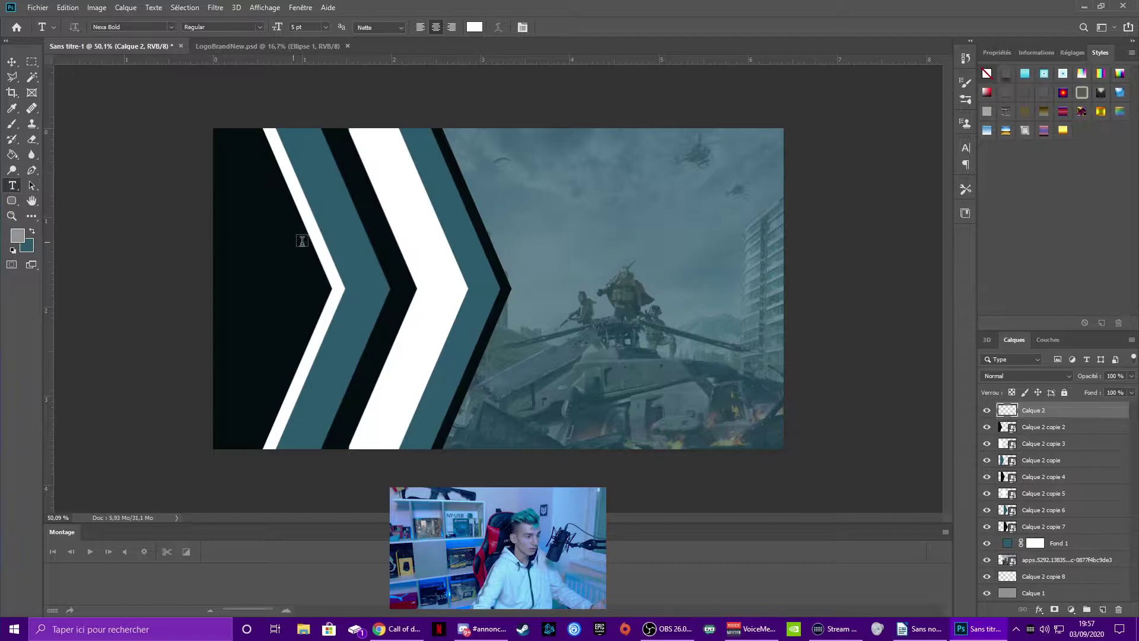
pyautogui.click(376, 268)
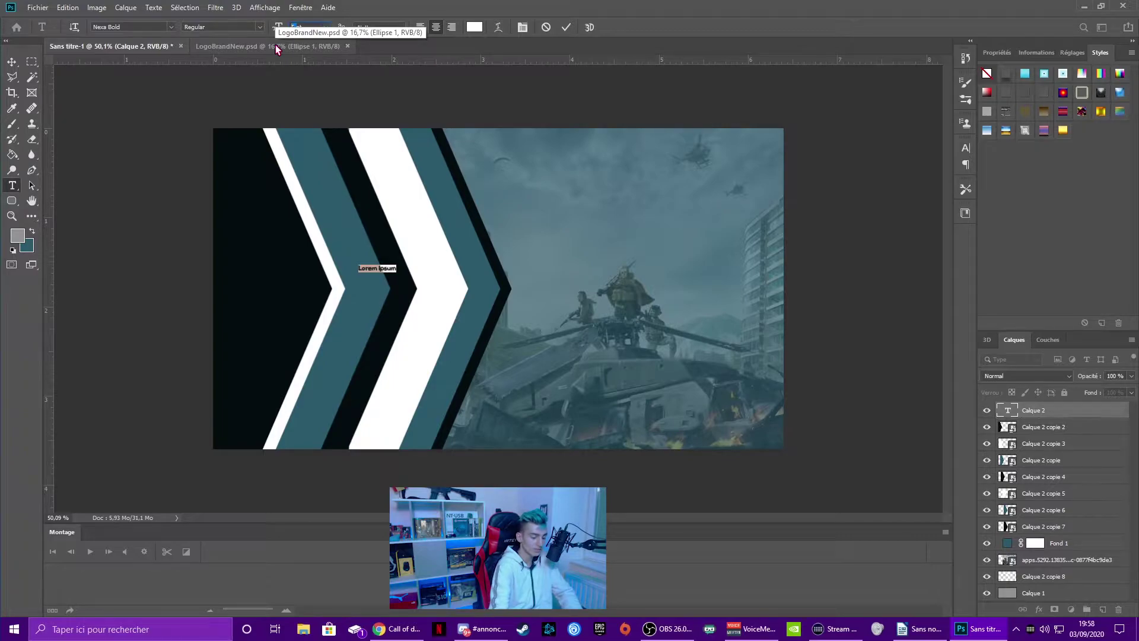
# Type STARTING at 70 pt, then shrink it to 30 pt and move it left onto the chevrons.
pyautogui.write('70')
pyautogui.press('Return')
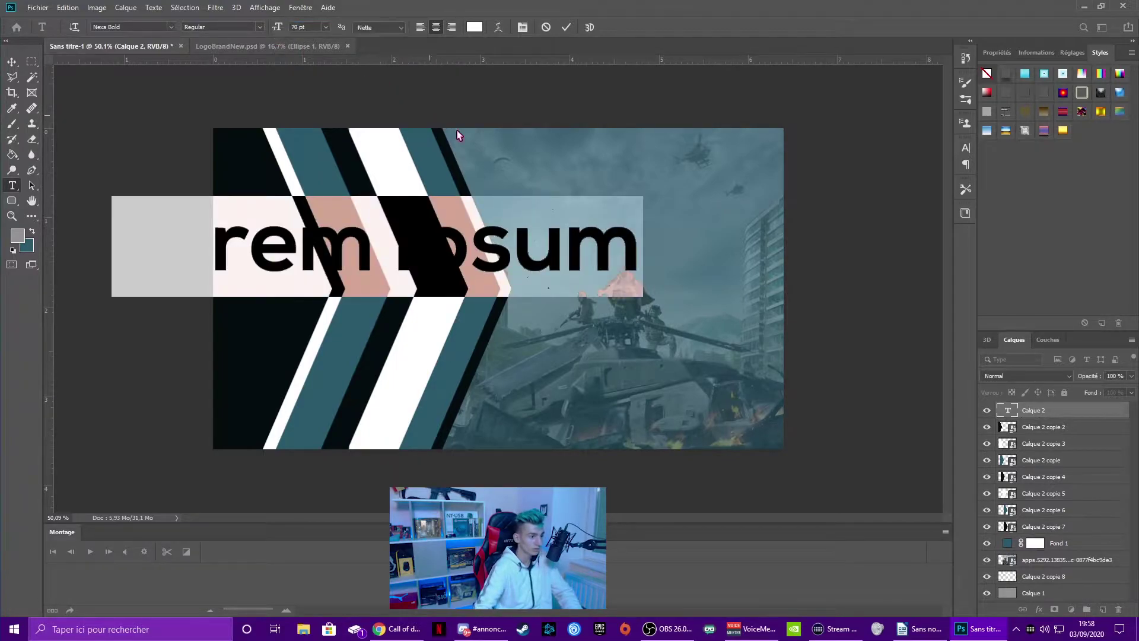
pyautogui.moveTo(466, 330); pyautogui.dragTo(567, 331)
pyautogui.press('BackSpace')
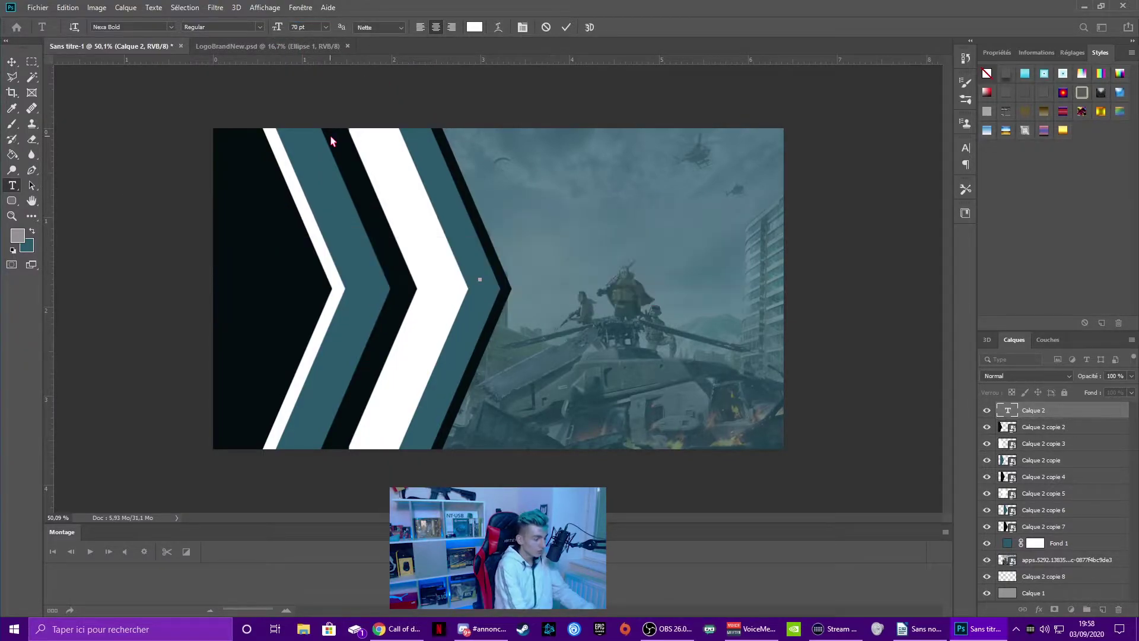
pyautogui.write('STARTING')
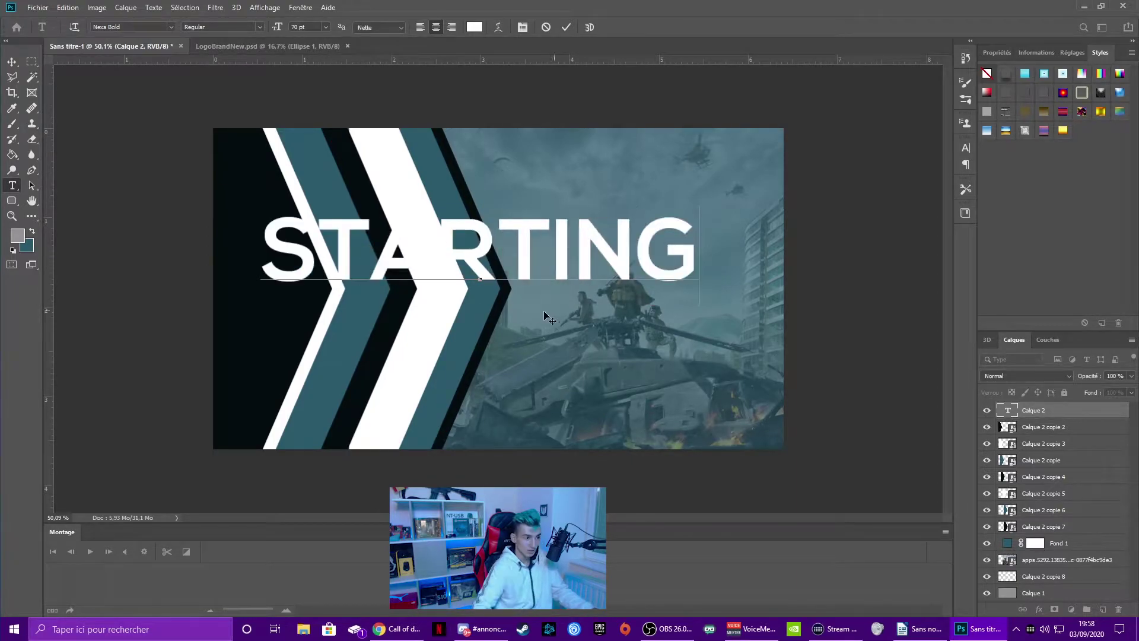
pyautogui.press('ctrl')
pyautogui.hotkey('ctrl', 'a')
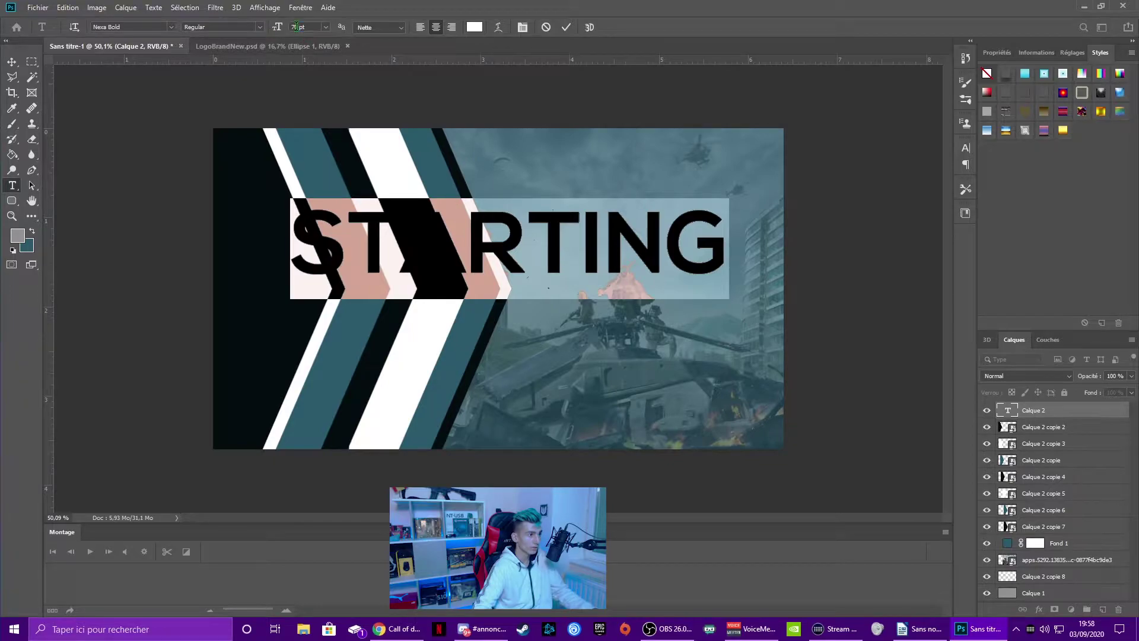
pyautogui.hotkey('shift', 'Down')
pyautogui.hotkey('shift', 'Down')
pyautogui.hotkey('shift', 'Down')
pyautogui.hotkey('shift', 'Down')
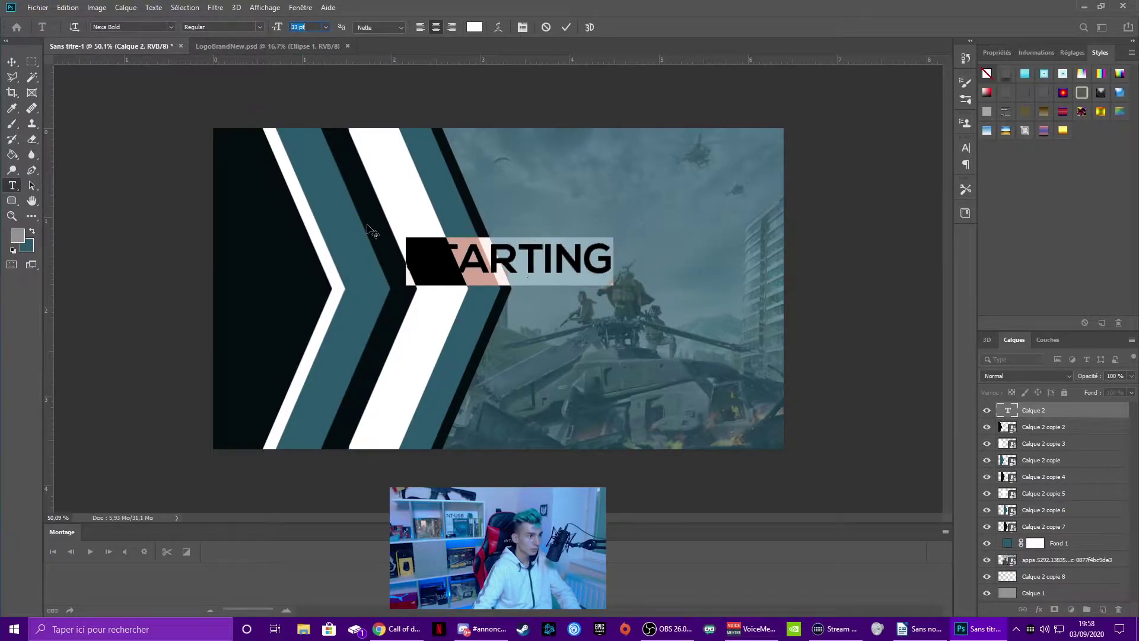
pyautogui.write('30')
pyautogui.moveTo(475, 318); pyautogui.dragTo(400, 314)
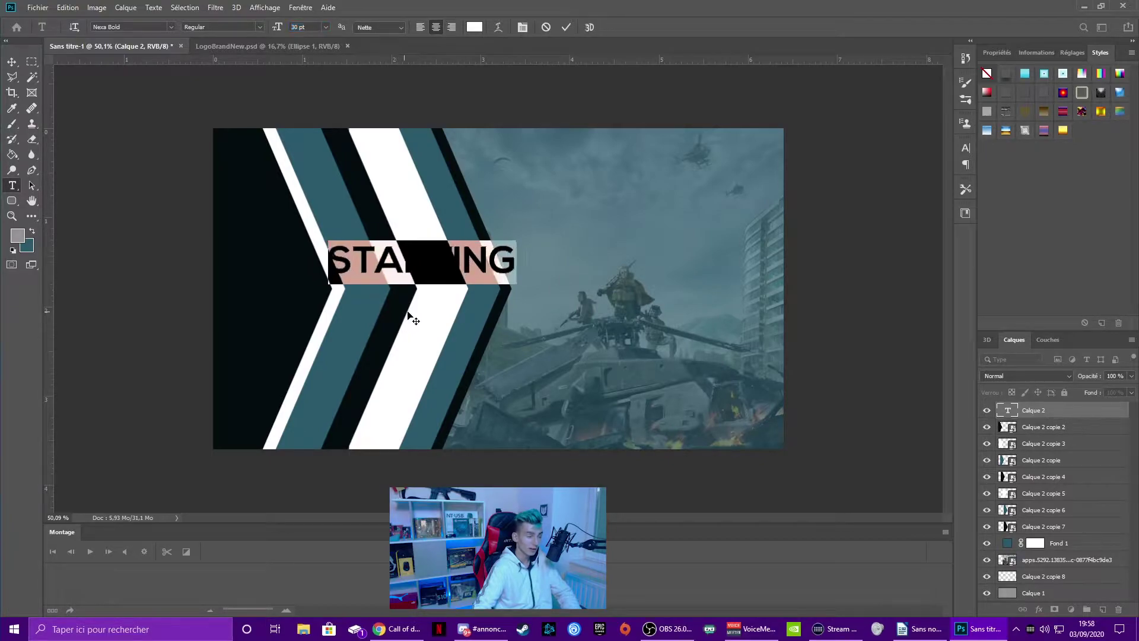
# Commit the STARTING text, move Calque 2 copie 8 above Calque 1, and select the STARTING word.
pyautogui.click(566, 27)
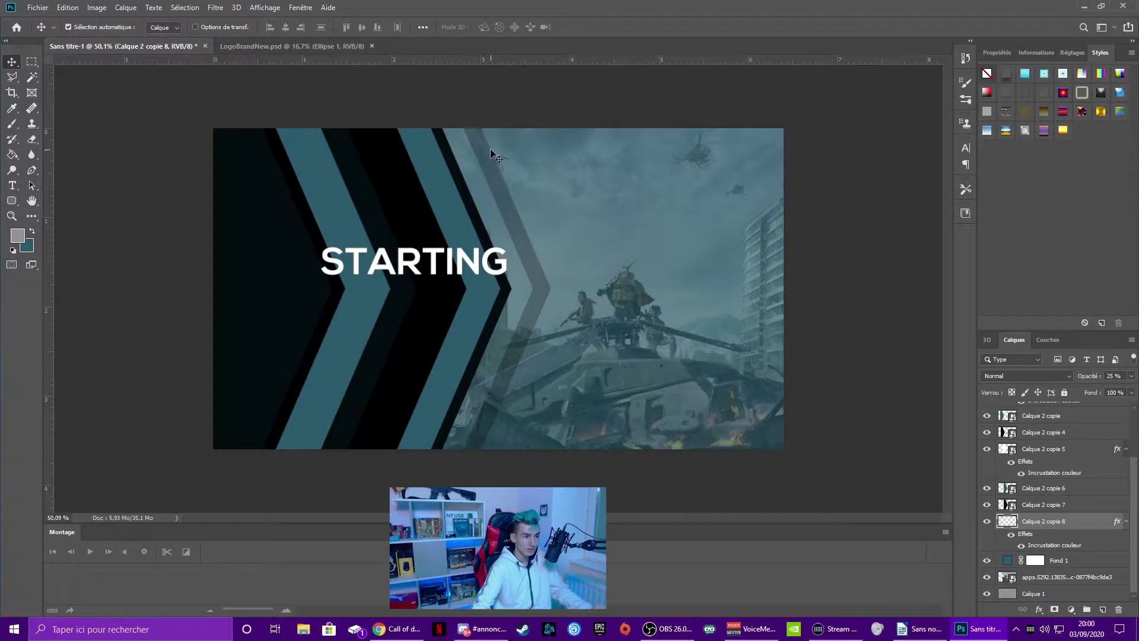
pyautogui.moveTo(1071, 523)
pyautogui.mouseDown()
pyautogui.moveTo(1049, 587)
pyautogui.moveTo(1061, 517)
pyautogui.mouseUp()
pyautogui.click(12, 185)
pyautogui.moveTo(325, 261); pyautogui.dragTo(530, 268)
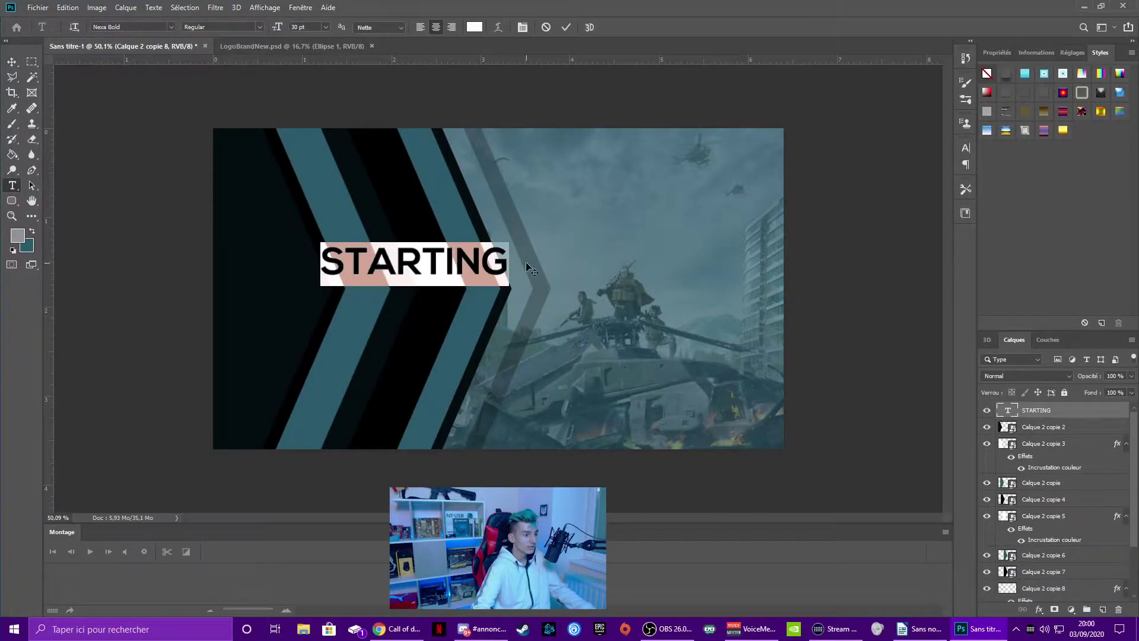
# Set STARTING in Gotham Black, commit it, and duplicate the text layer.
pyautogui.click(168, 26)
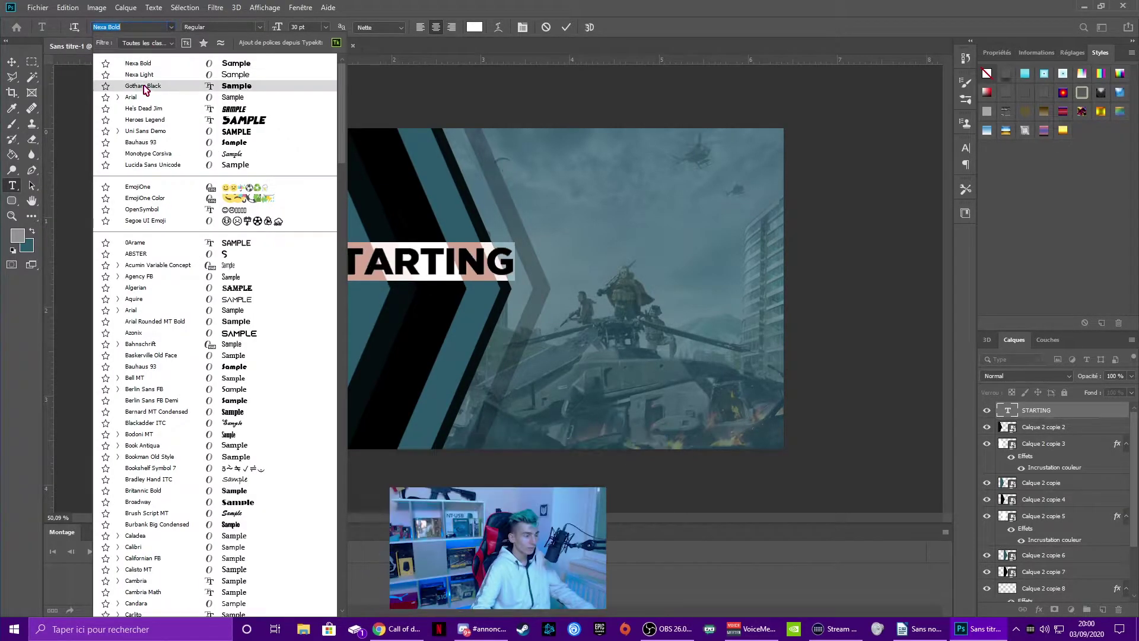
pyautogui.click(144, 86)
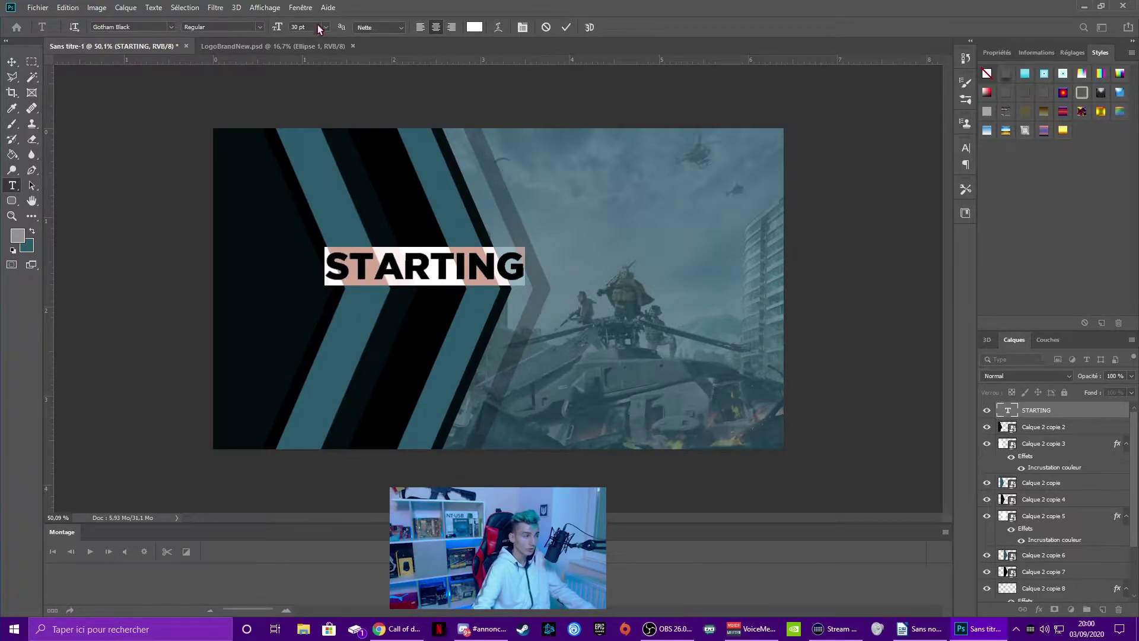
pyautogui.click(170, 27)
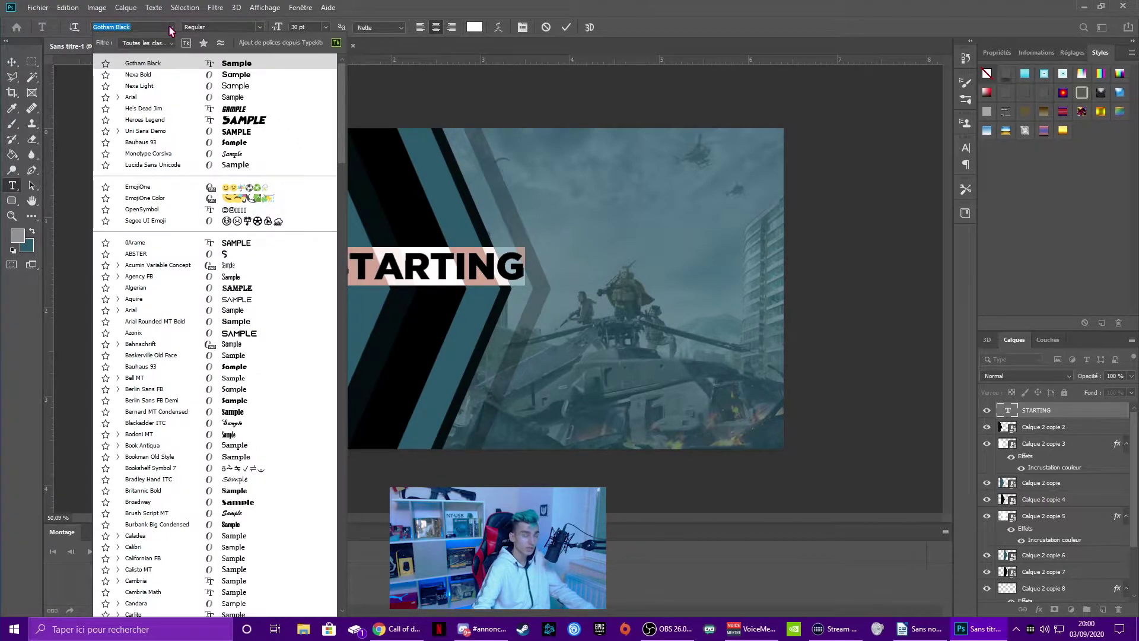
pyautogui.click(566, 30)
pyautogui.click(567, 28)
pyautogui.hotkey('ctrl', 'j')
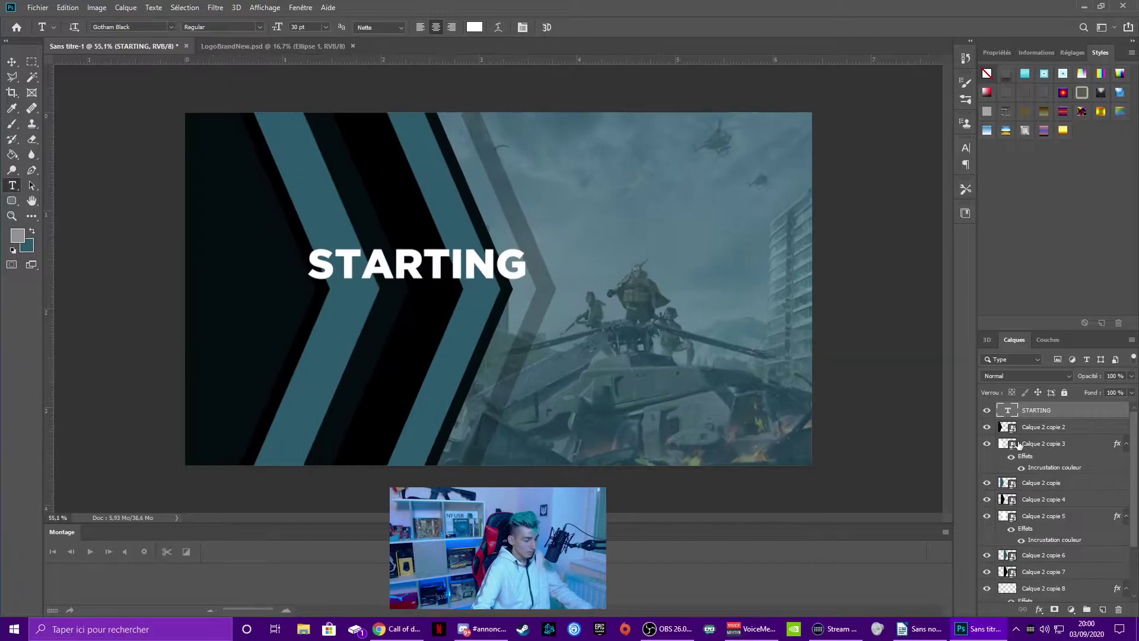
# Nudge the STARTING copy down below the original and retype it as SOON.
pyautogui.press('v')
pyautogui.hotkey('shift', 'Down')
pyautogui.hotkey('shift', 'Down')
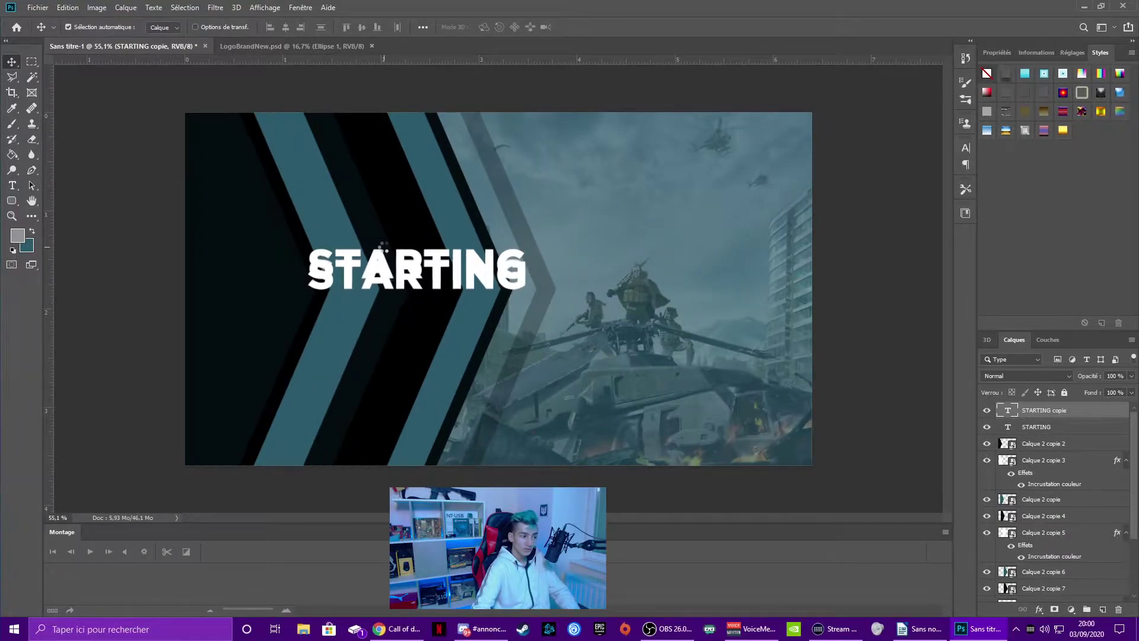
pyautogui.hotkey('shift', 'Down')
pyautogui.hotkey('shift', 'Down')
pyautogui.hotkey('shift', 'Down')
pyautogui.hotkey('shift', 'Down')
pyautogui.hotkey('shift', 'Down')
pyautogui.hotkey('shift', 'Down')
pyautogui.hotkey('shift', 'Down')
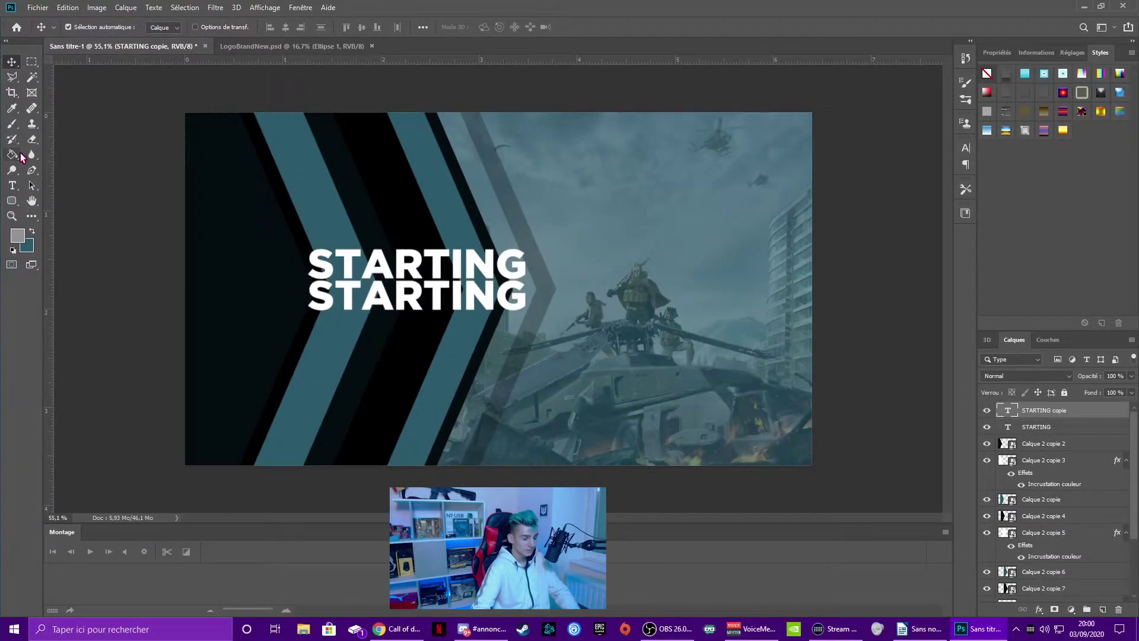
pyautogui.hotkey('shift', 'Down')
pyautogui.click(12, 185)
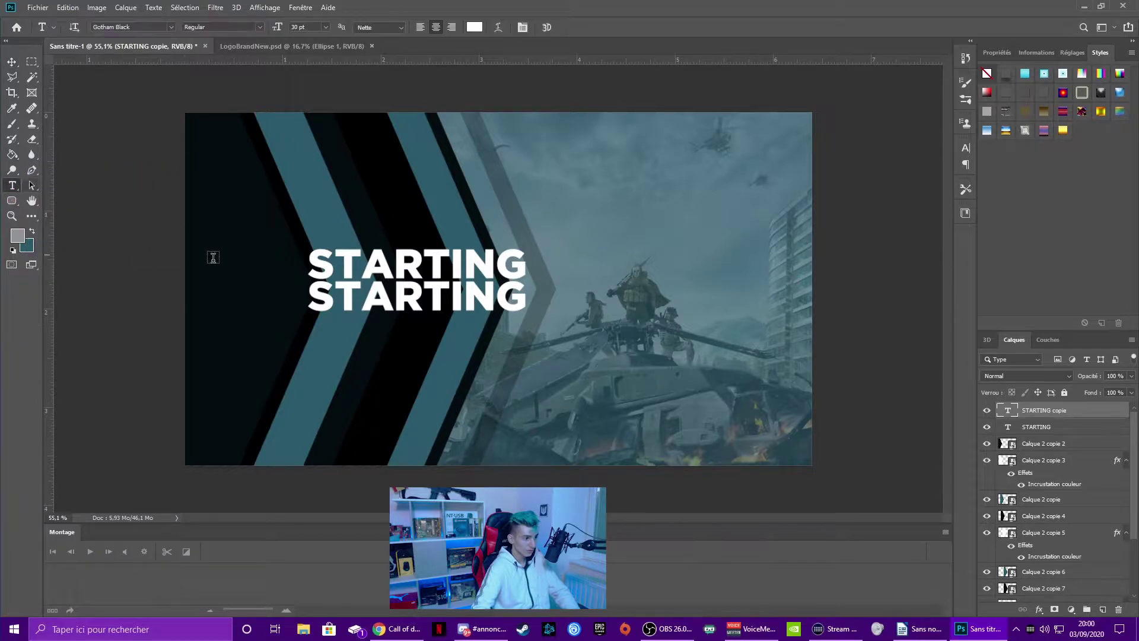
pyautogui.moveTo(307, 295); pyautogui.dragTo(559, 291)
pyautogui.write('SO')
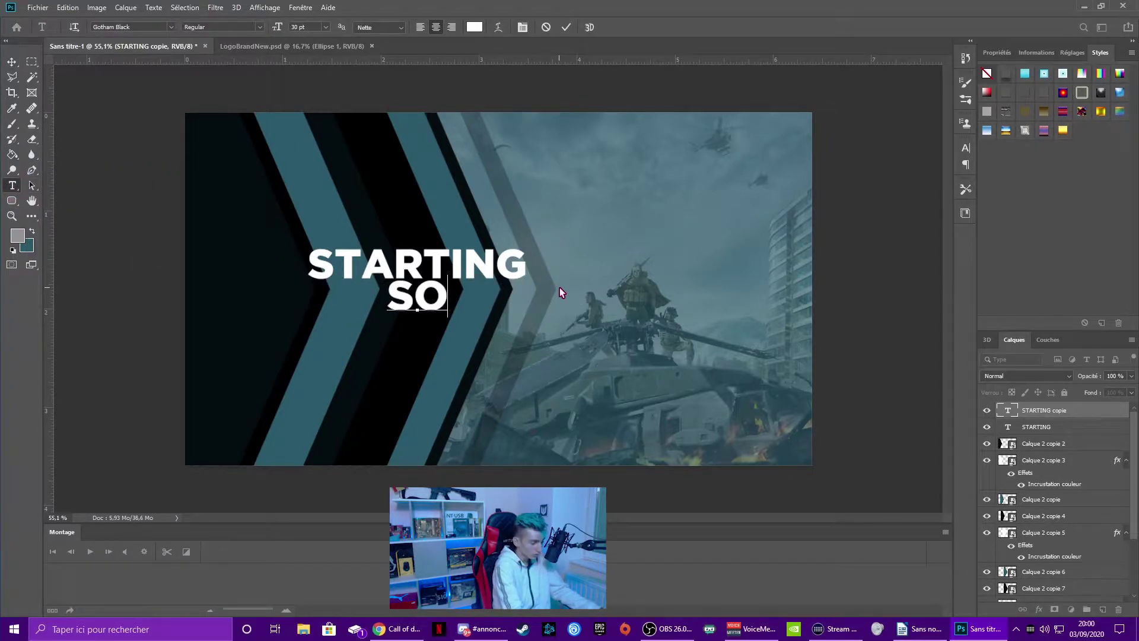
pyautogui.write('ON')
pyautogui.hotkey('ctrl', 'Return')
# Enlarge the SOON text and narrow the STARTING line to 86% width.
pyautogui.hotkey('ctrl', 't')
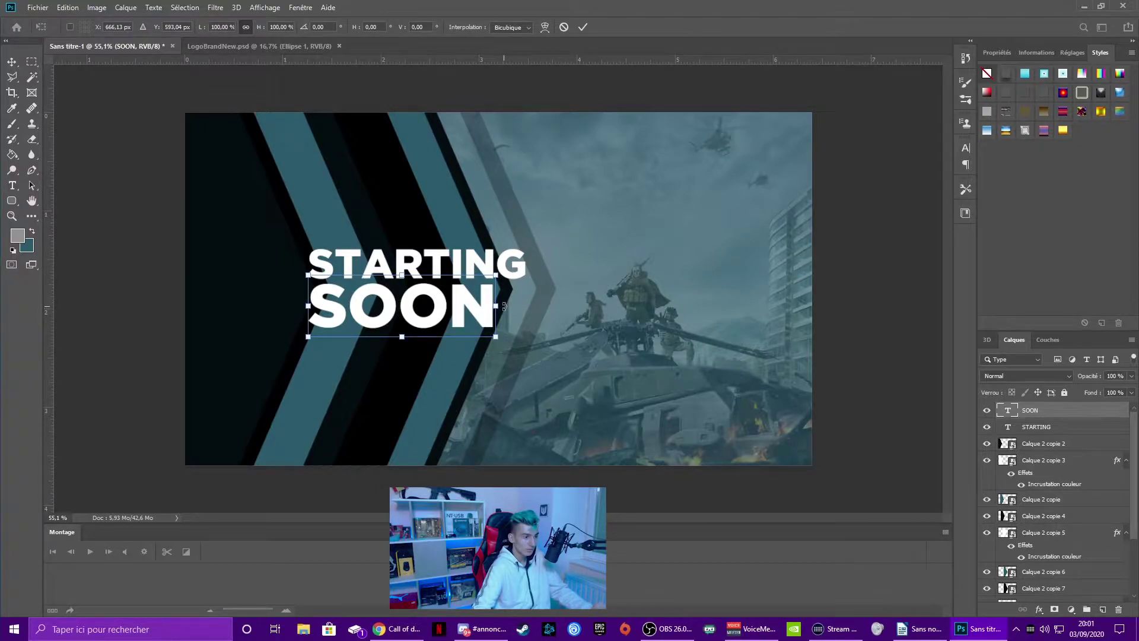
pyautogui.click(582, 27)
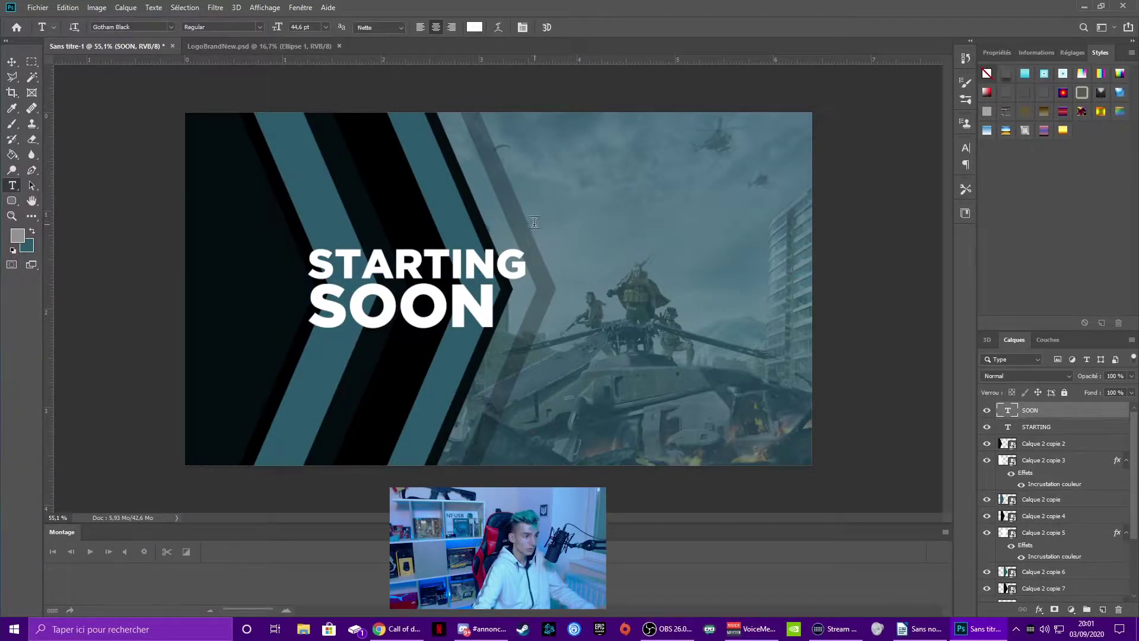
pyautogui.keyDown('ctrl'); pyautogui.click(491, 261); pyautogui.keyUp('ctrl')
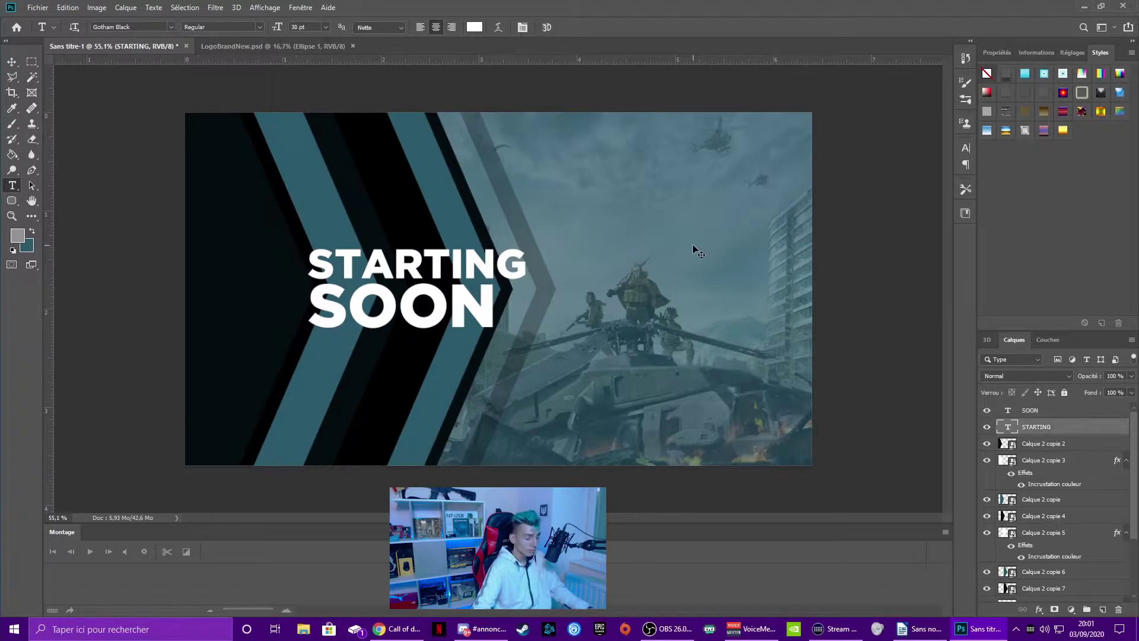
pyautogui.hotkey('ctrl', 't')
pyautogui.moveTo(525, 264); pyautogui.dragTo(493, 265)
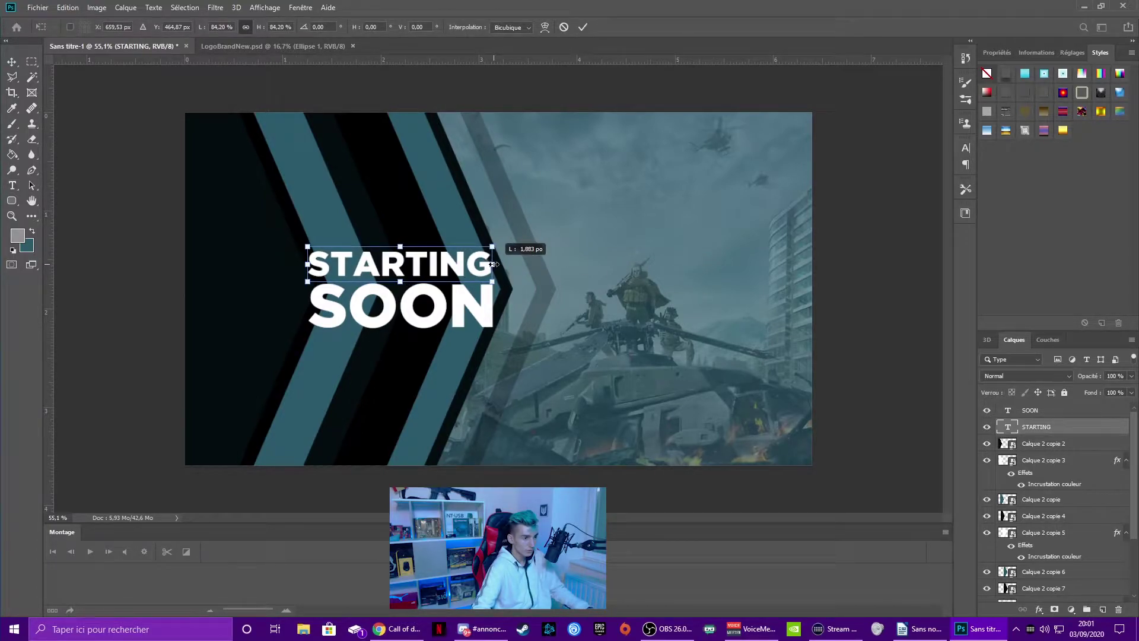
pyautogui.click(583, 27)
# Widen the STARTING line slightly to 101% width.
pyautogui.scroll(2, 529, 146)
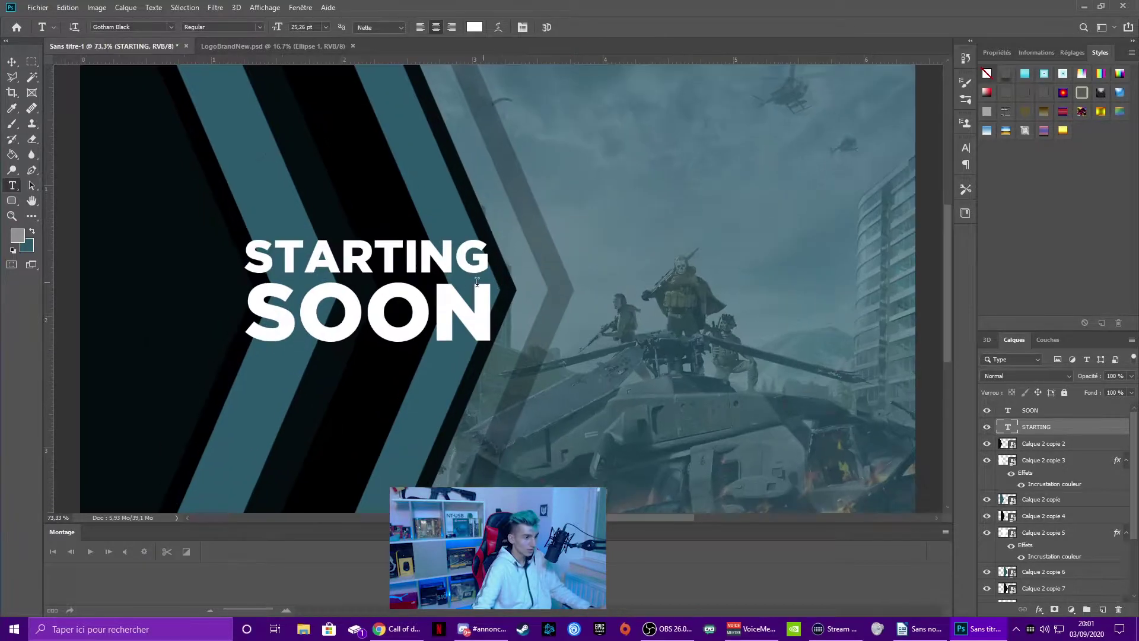
pyautogui.scroll(1, 534, 154)
pyautogui.scroll(2, 546, 178)
pyautogui.scroll(5, 563, 203)
pyautogui.scroll(1, 562, 203)
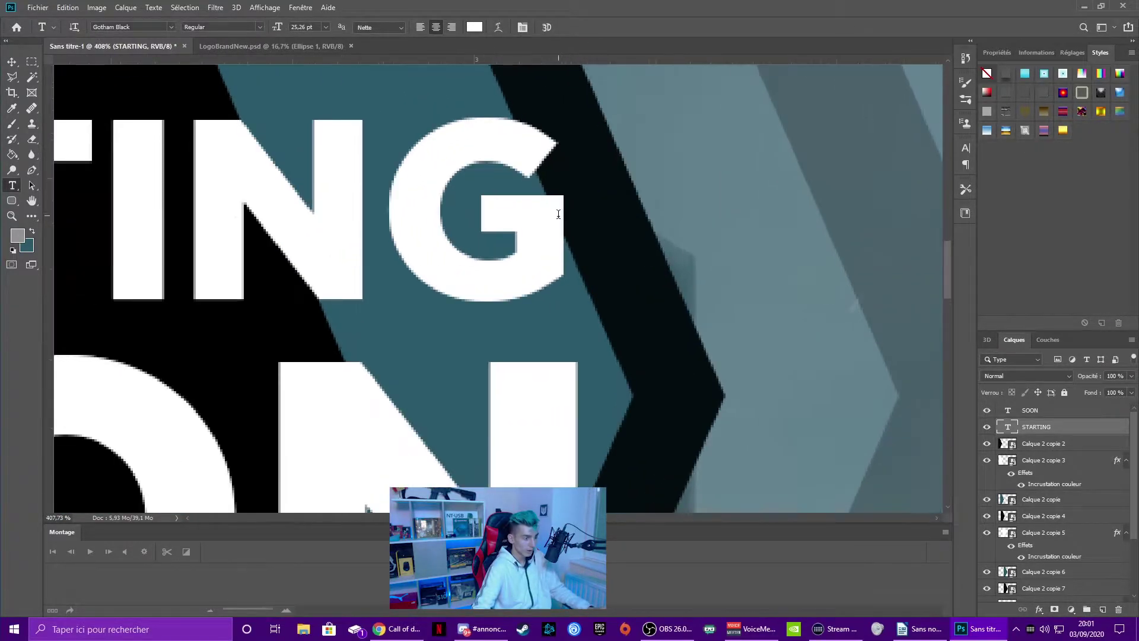
pyautogui.hotkey('ctrl', 't')
pyautogui.moveTo(573, 215); pyautogui.dragTo(588, 216)
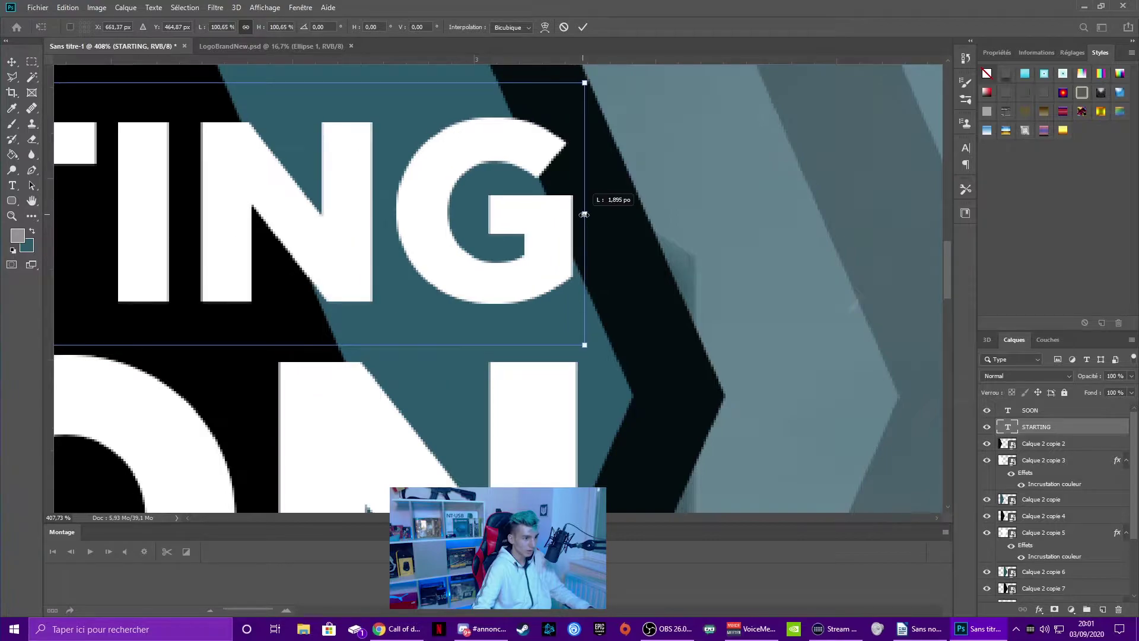
pyautogui.click(583, 27)
# Scale STARTING and SOON together to about 125% and shift them slightly left.
pyautogui.scroll(-8, 205, 229)
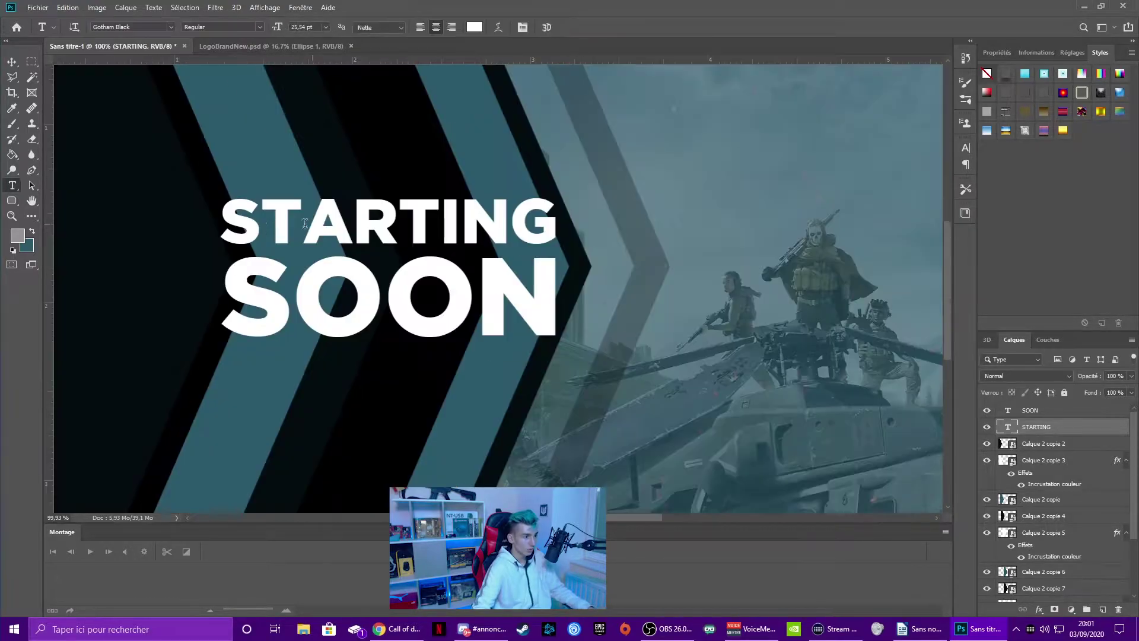
pyautogui.scroll(3, 195, 223)
pyautogui.scroll(1, 195, 223)
pyautogui.press('v')
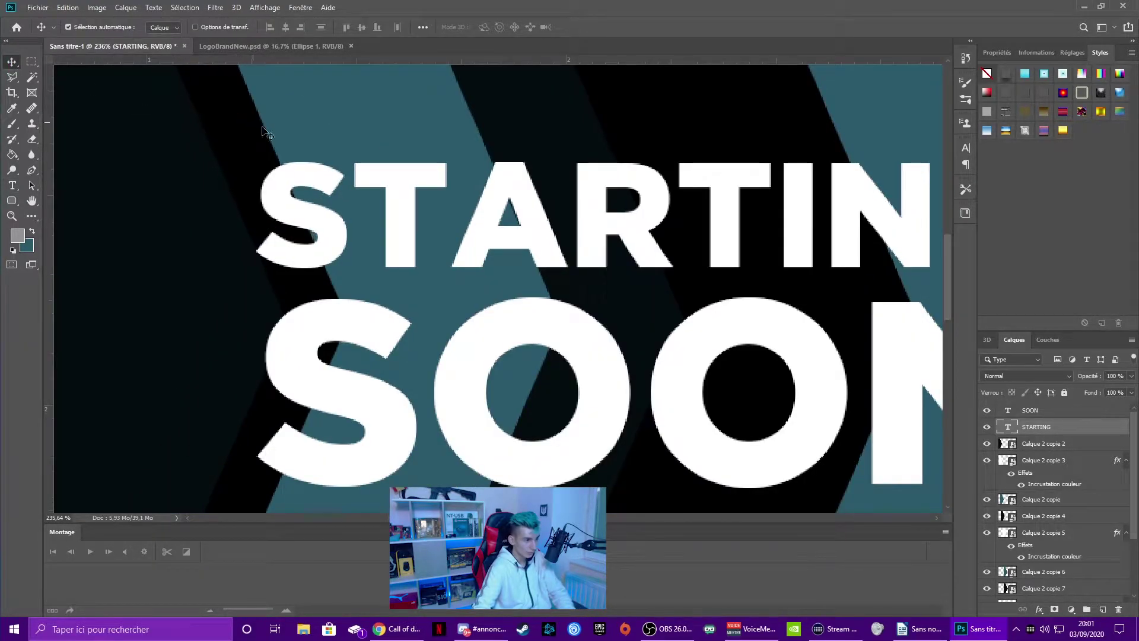
pyautogui.scroll(-5, 576, 273)
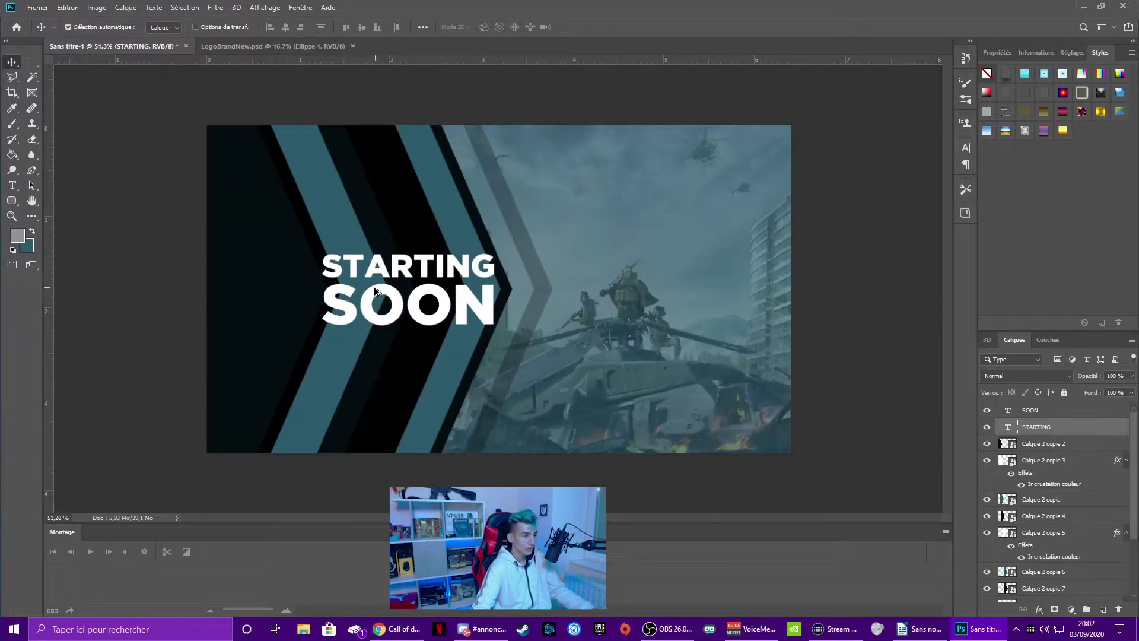
pyautogui.press('ctrl')
pyautogui.keyDown('ctrl'); pyautogui.click(1038, 410); pyautogui.keyUp('ctrl')
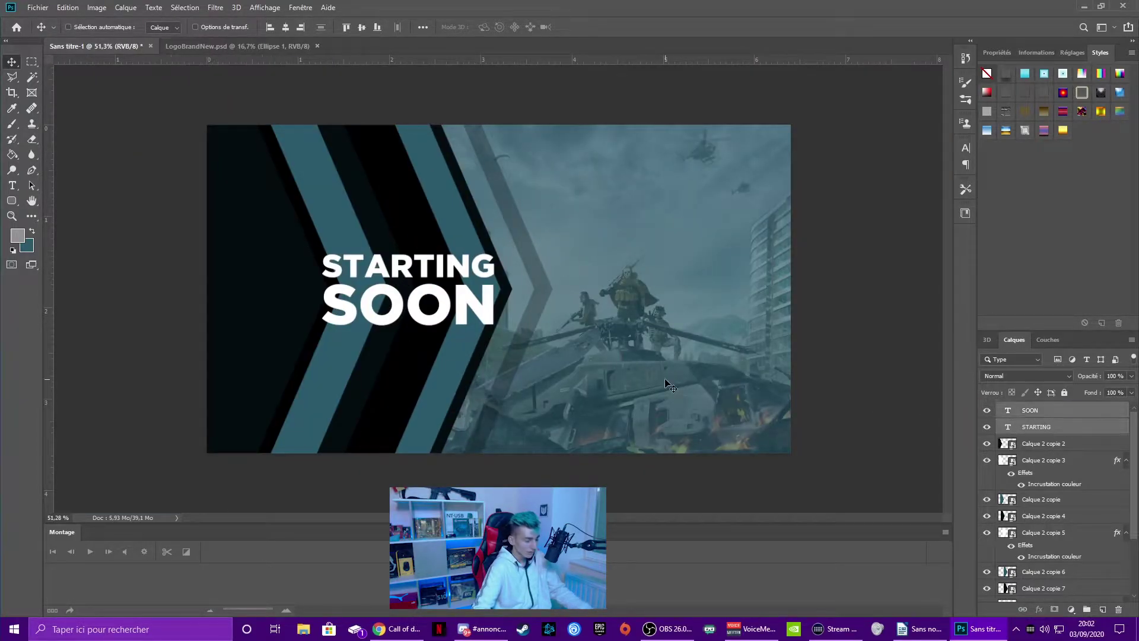
pyautogui.hotkey('ctrl', 't')
pyautogui.moveTo(320, 326); pyautogui.dragTo(280, 333)
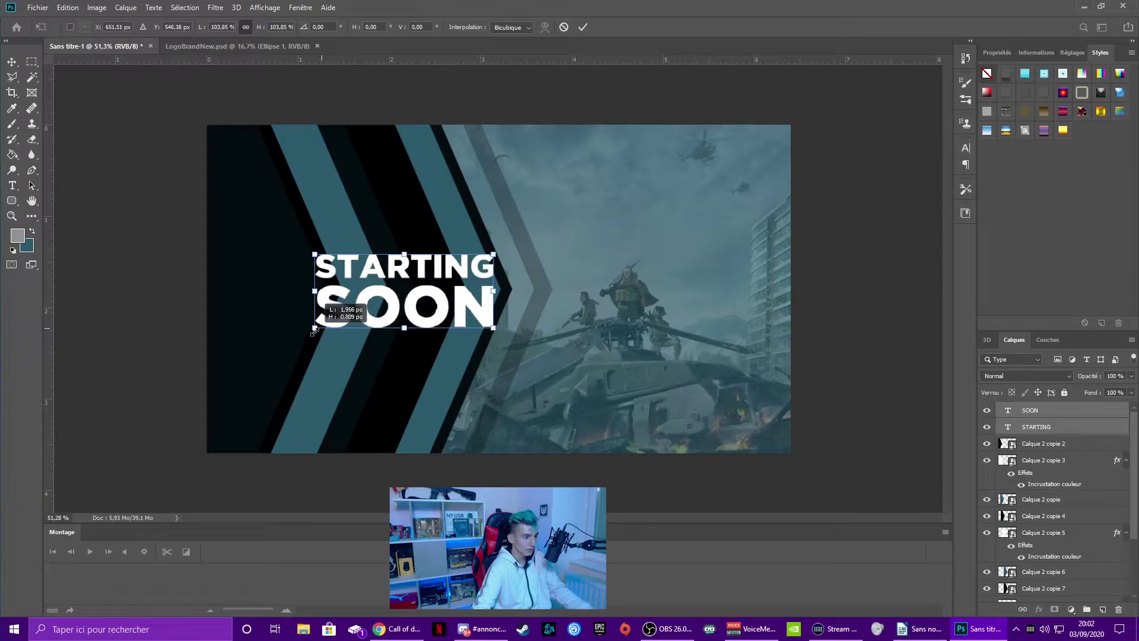
pyautogui.moveTo(389, 306); pyautogui.dragTo(377, 306)
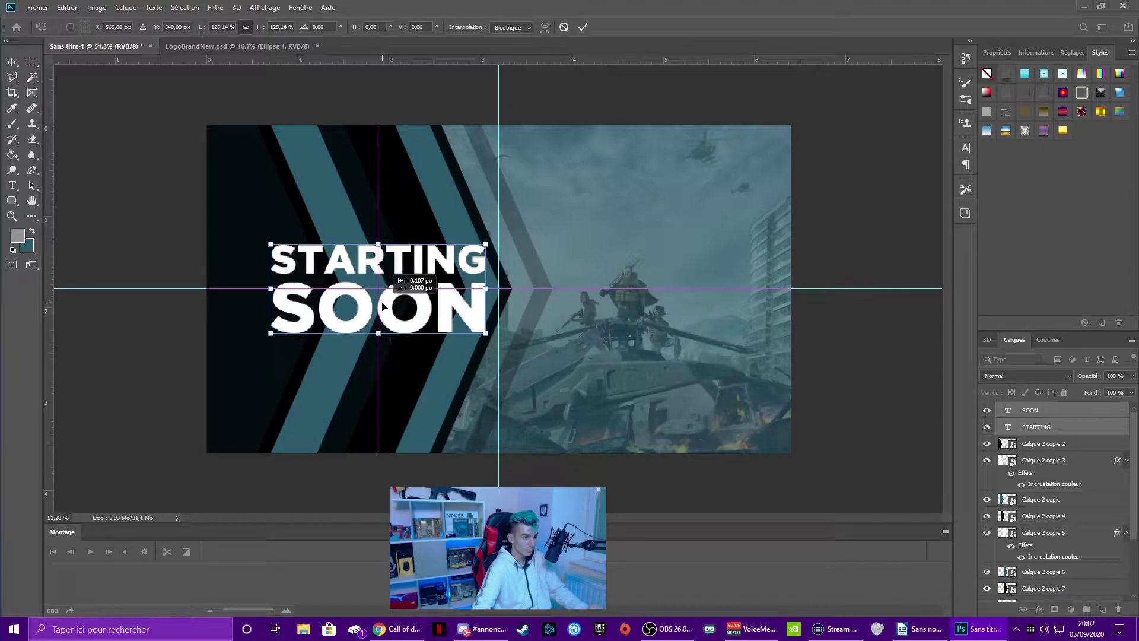
pyautogui.click(584, 27)
# Inspect the enlarged title with guides hidden and reselect only the SOON layer.
pyautogui.hotkey('ctrl', 'h')
pyautogui.scroll(2, 534, 249)
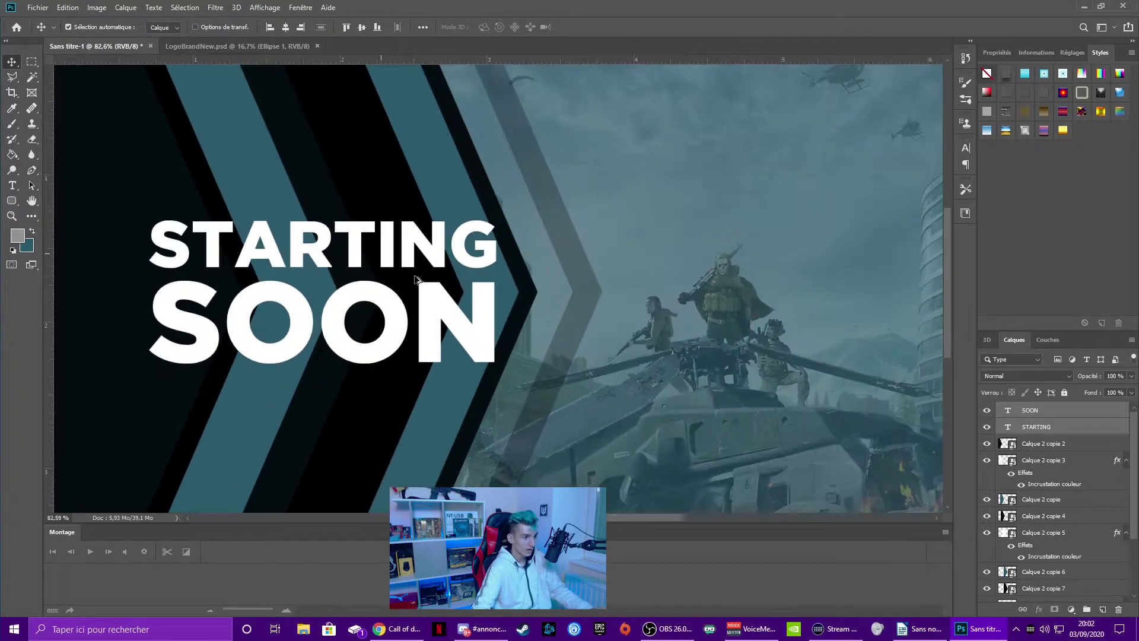
pyautogui.scroll(-1, 385, 278)
pyautogui.scroll(-1, 482, 328)
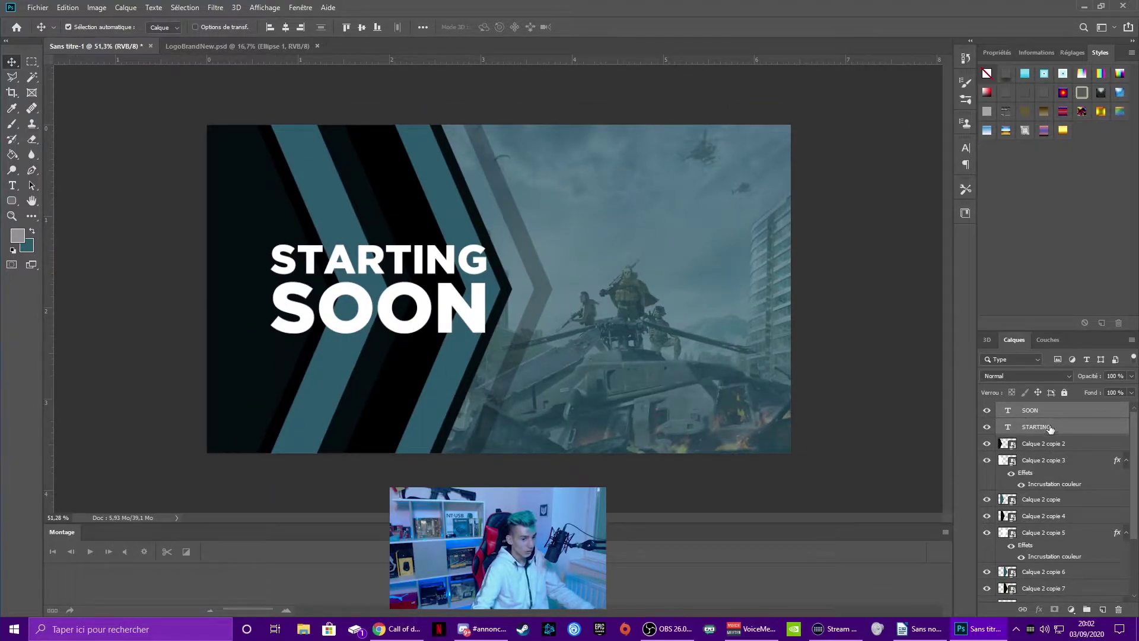
pyautogui.click(1053, 413)
# On a new layer, type 00:00 to the right of SOON.
pyautogui.click(1102, 610)
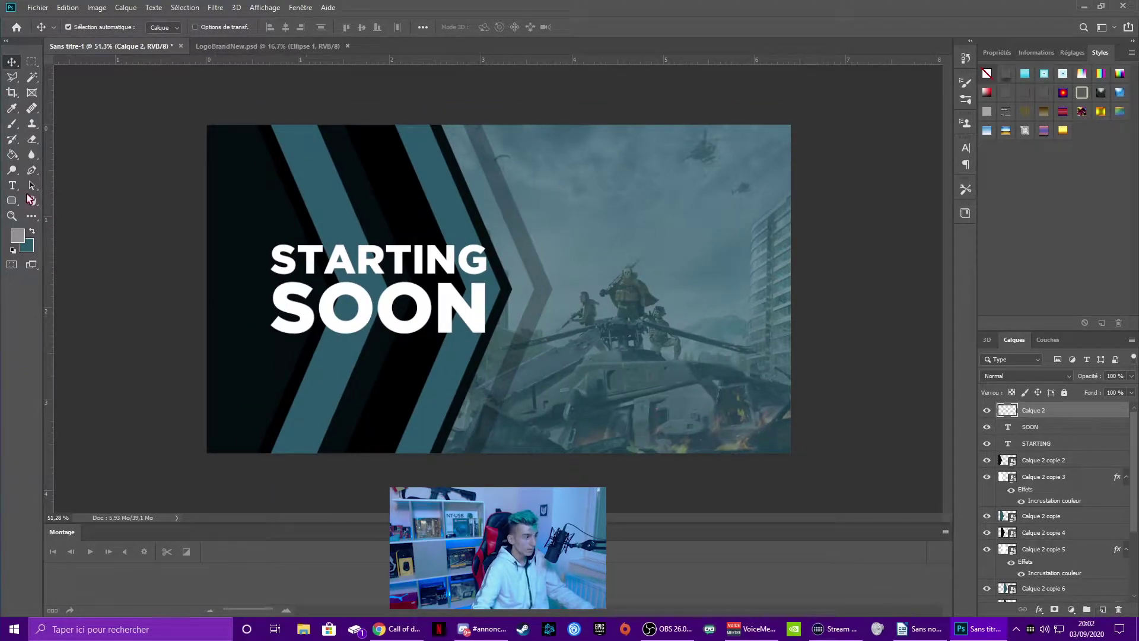
pyautogui.click(12, 185)
pyautogui.click(646, 284)
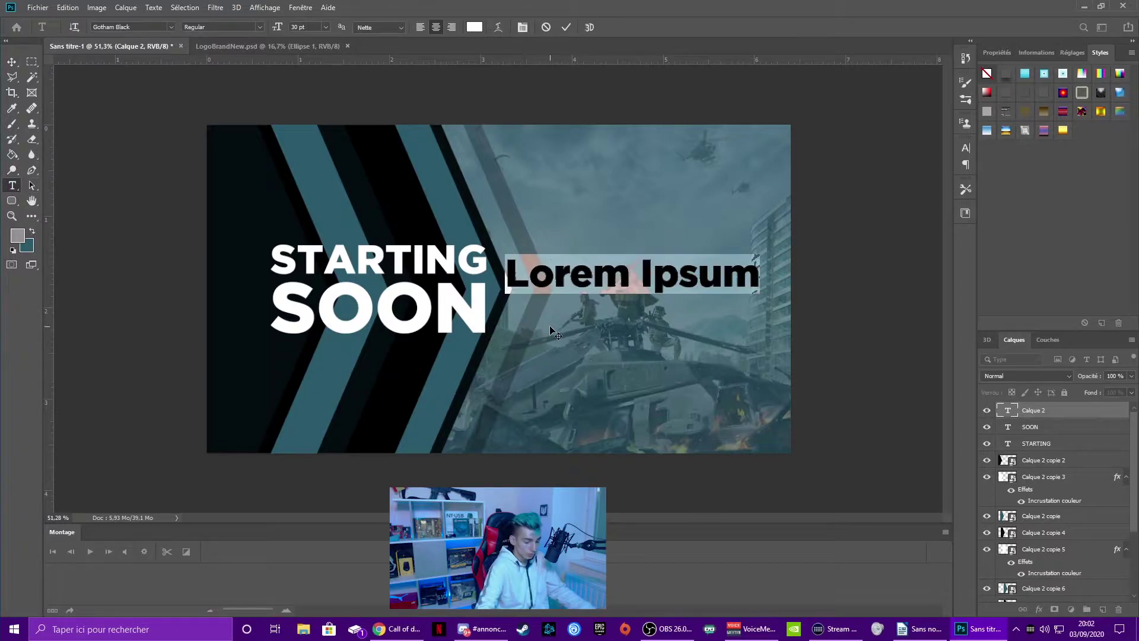
pyautogui.write('00:0')
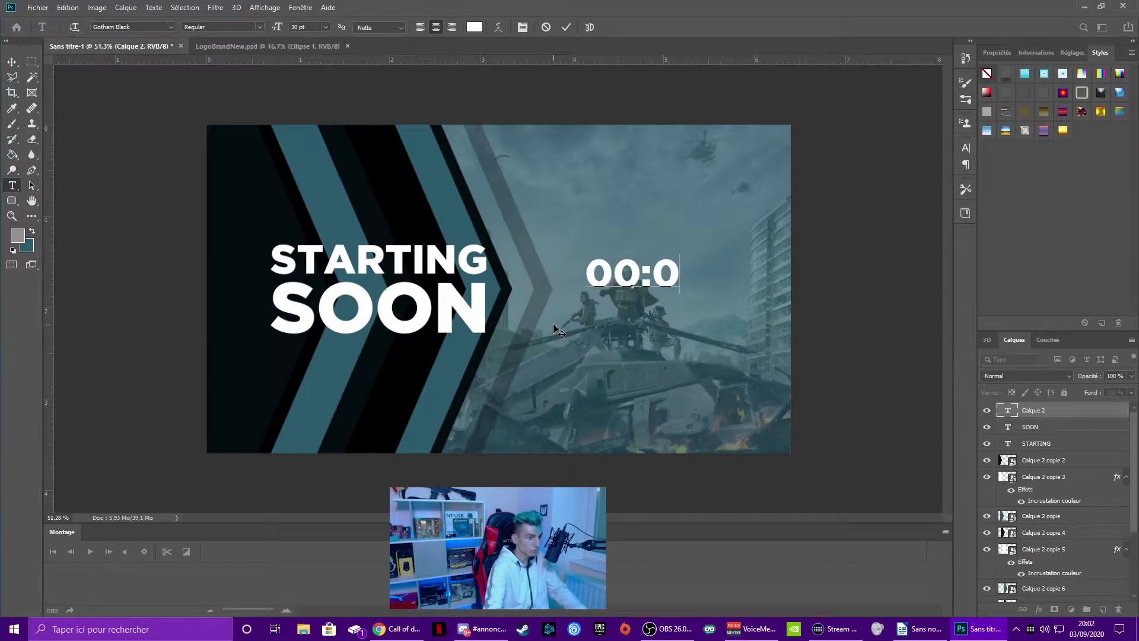
pyautogui.write('0')
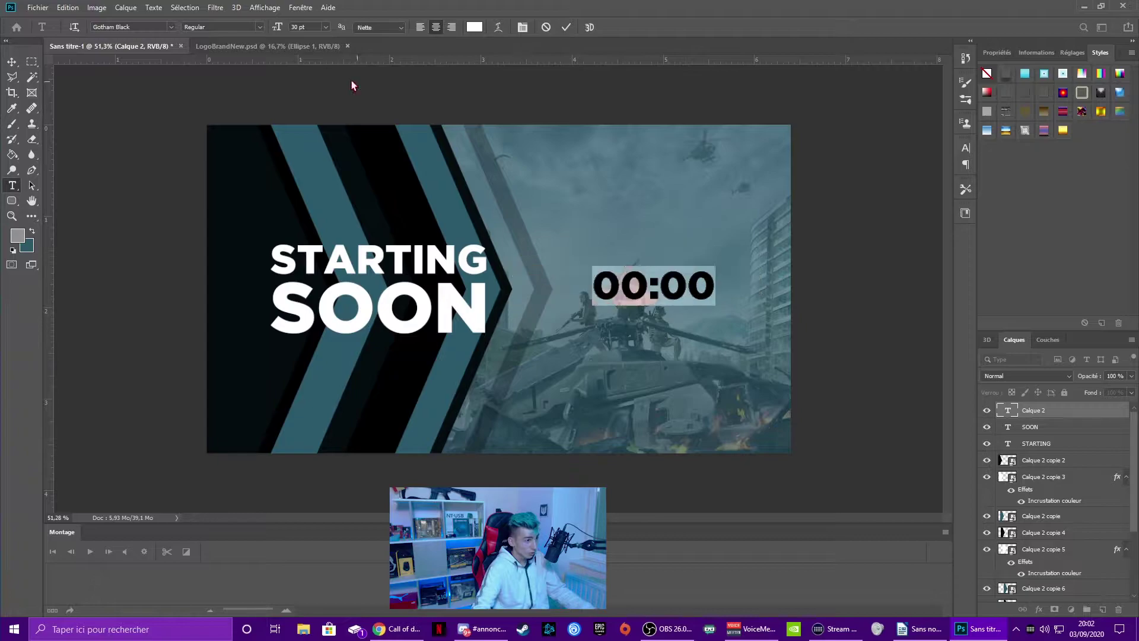
# Set the 00:00 timer to Uni Sans Demo at 55 pt and commit it.
pyautogui.click(172, 27)
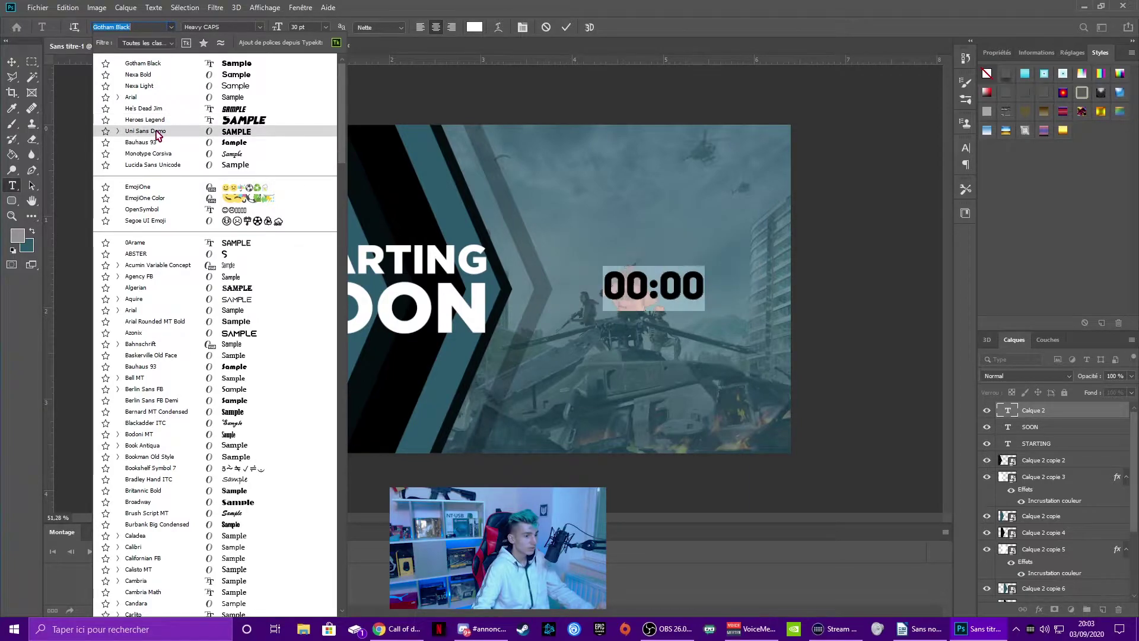
pyautogui.click(158, 132)
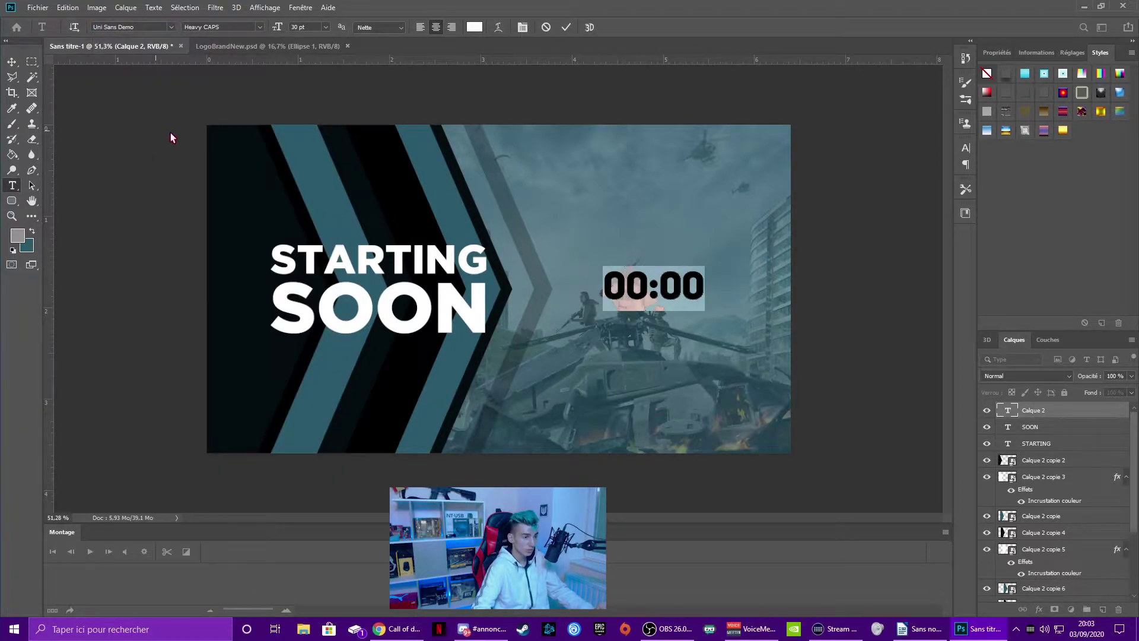
pyautogui.click(297, 26)
pyautogui.write('54')
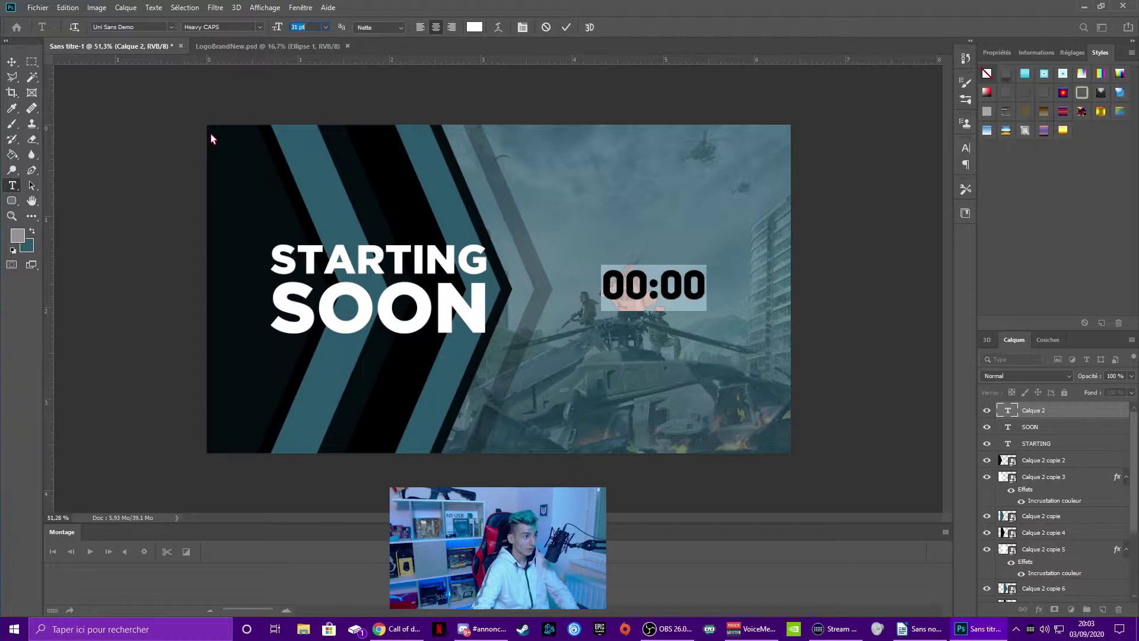
pyautogui.press('Return')
pyautogui.press('Up')
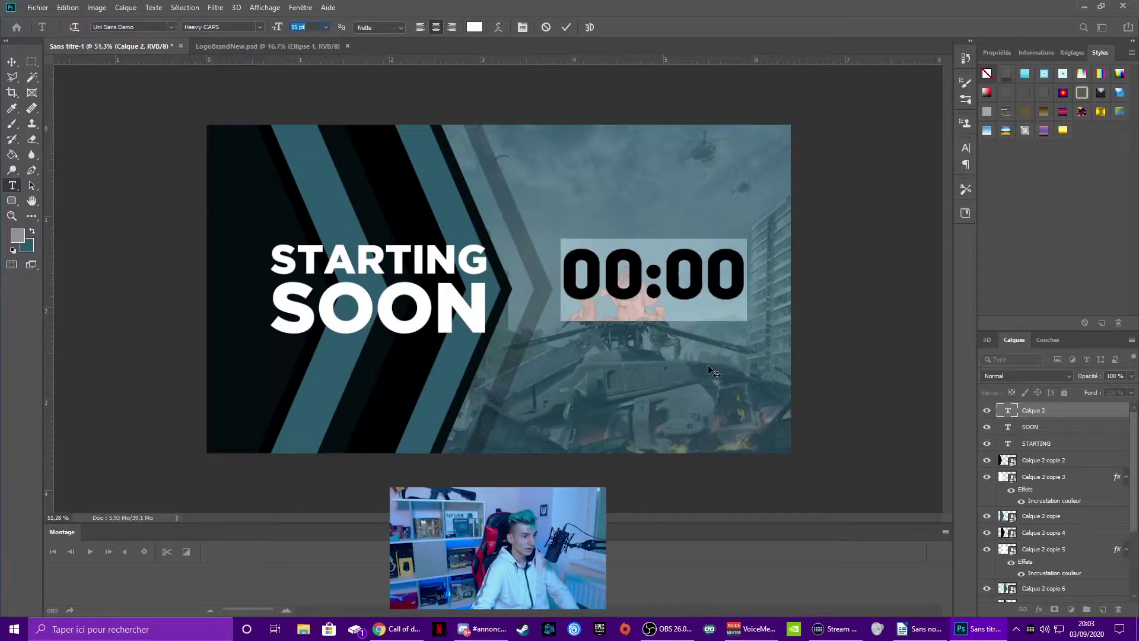
pyautogui.moveTo(688, 363); pyautogui.dragTo(696, 376)
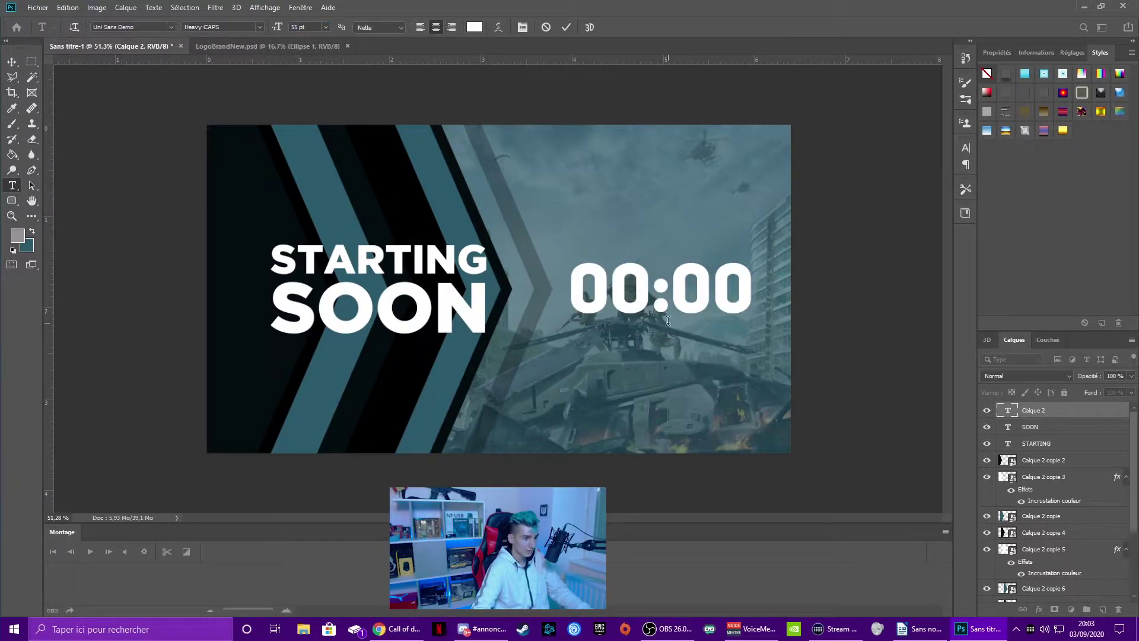
pyautogui.hotkey('ctrl', 't')
pyautogui.hotkey('ctrl', 'a')
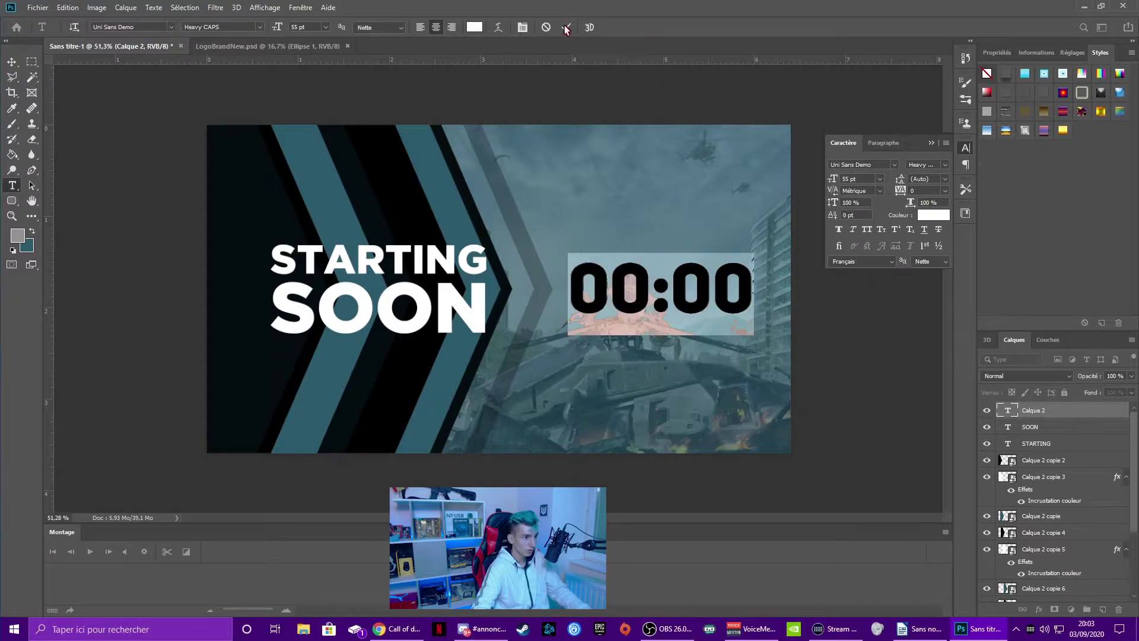
pyautogui.click(566, 29)
# Move the 00:00 timer about 20 px right and a few pixels down.
pyautogui.hotkey('ctrl', 't')
pyautogui.moveTo(630, 295); pyautogui.dragTo(626, 291)
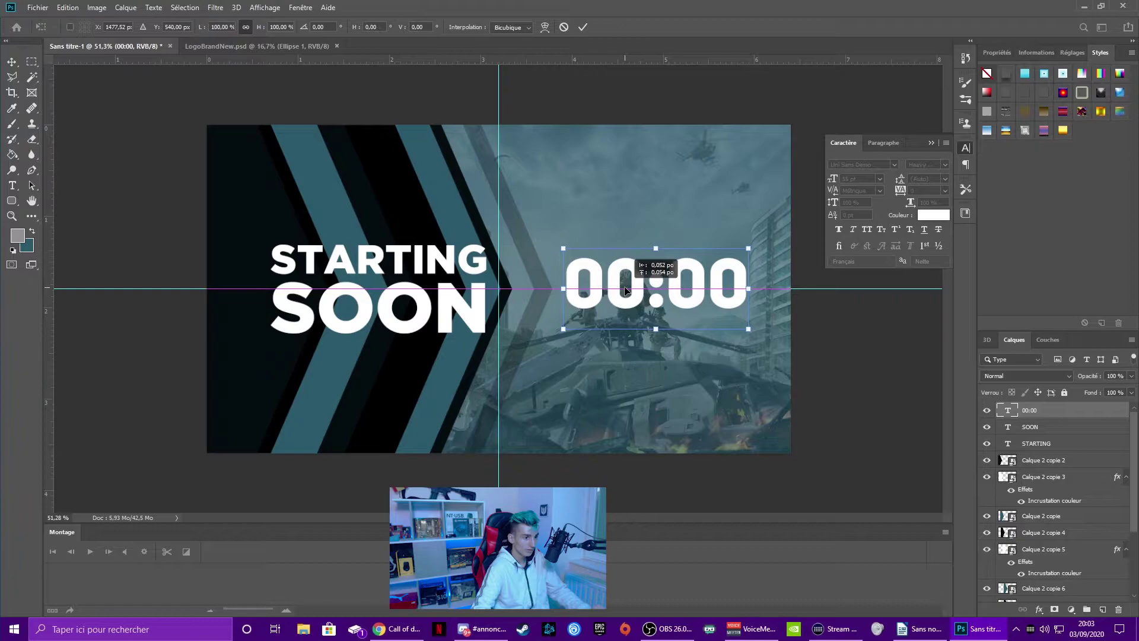
pyautogui.moveTo(626, 290); pyautogui.dragTo(637, 291)
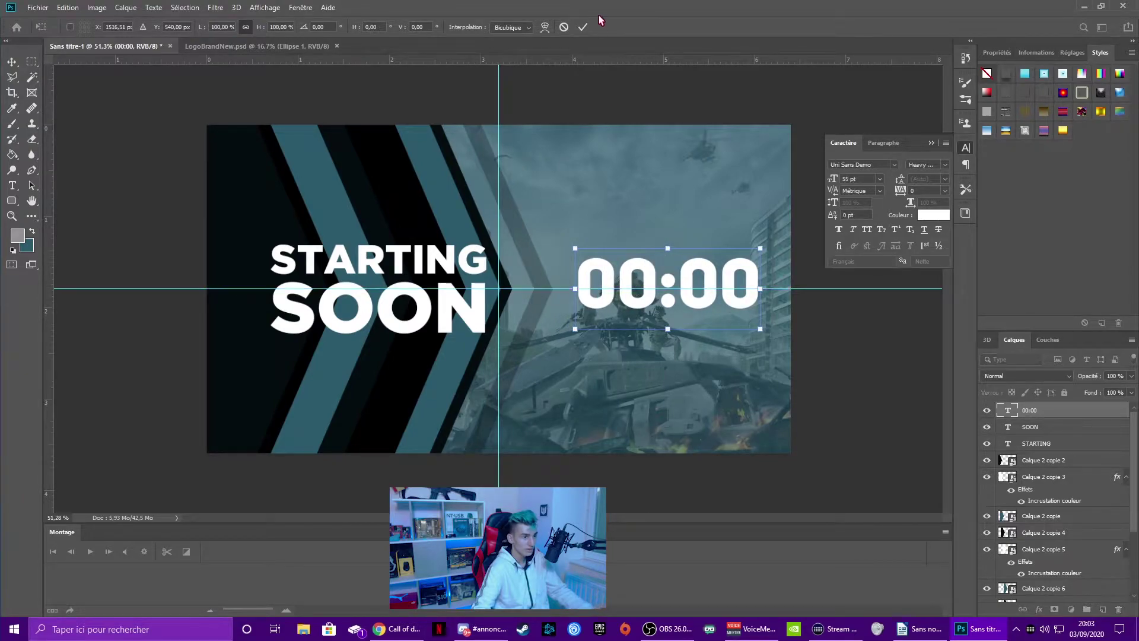
pyautogui.click(582, 26)
pyautogui.hotkey('ctrl', '0')
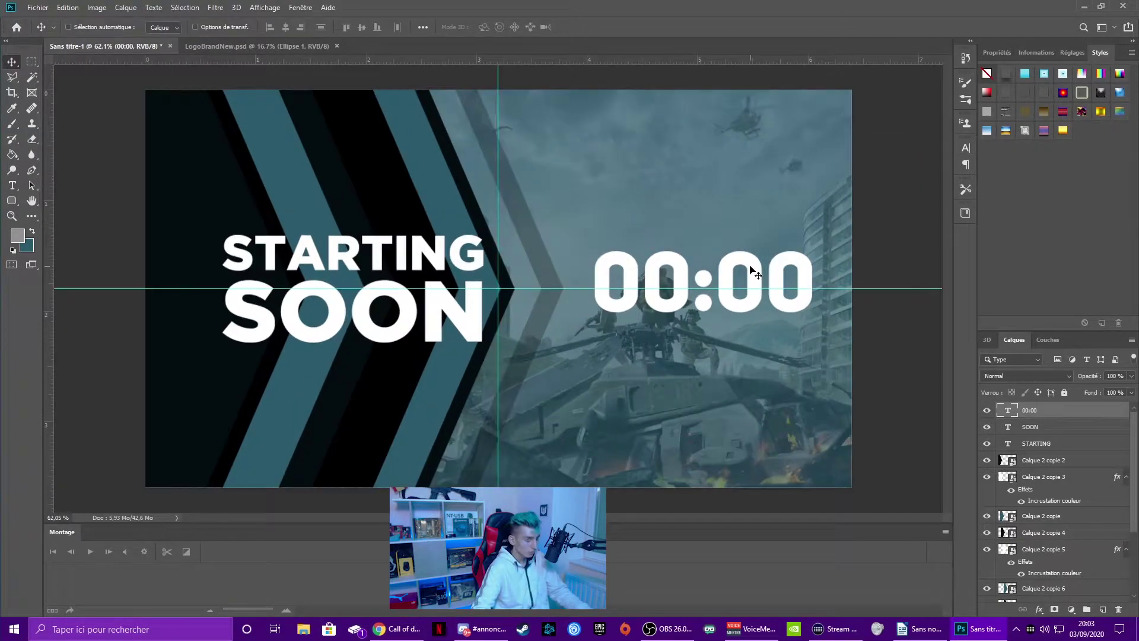
pyautogui.hotkey('ctrl', ';')
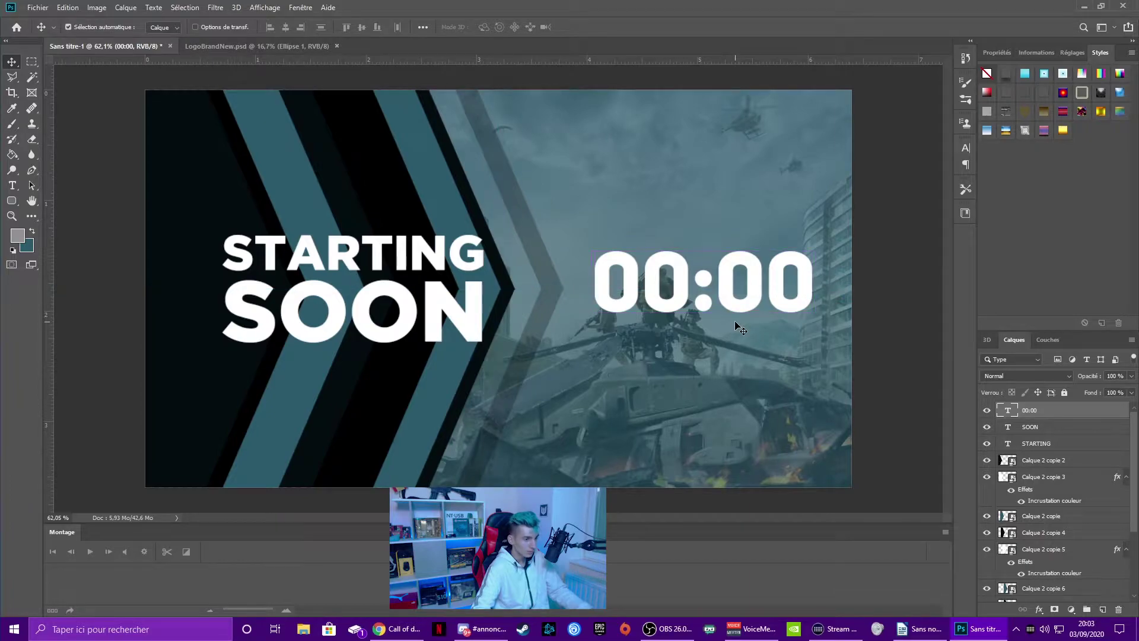
pyautogui.scroll(1, 736, 330)
pyautogui.scroll(1, 702, 300)
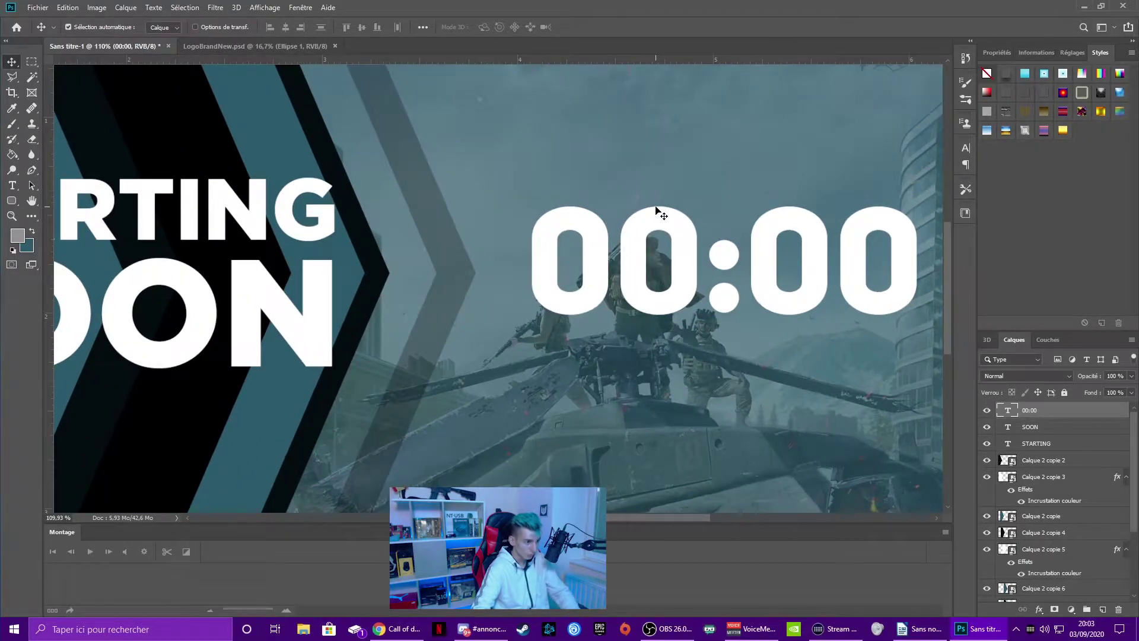
pyautogui.press('Down')
pyautogui.press('Down')
pyautogui.press('Down')
pyautogui.press('Down')
pyautogui.press('Down')
pyautogui.press('Down')
pyautogui.press('Down')
pyautogui.press('Down')
pyautogui.press('Down')
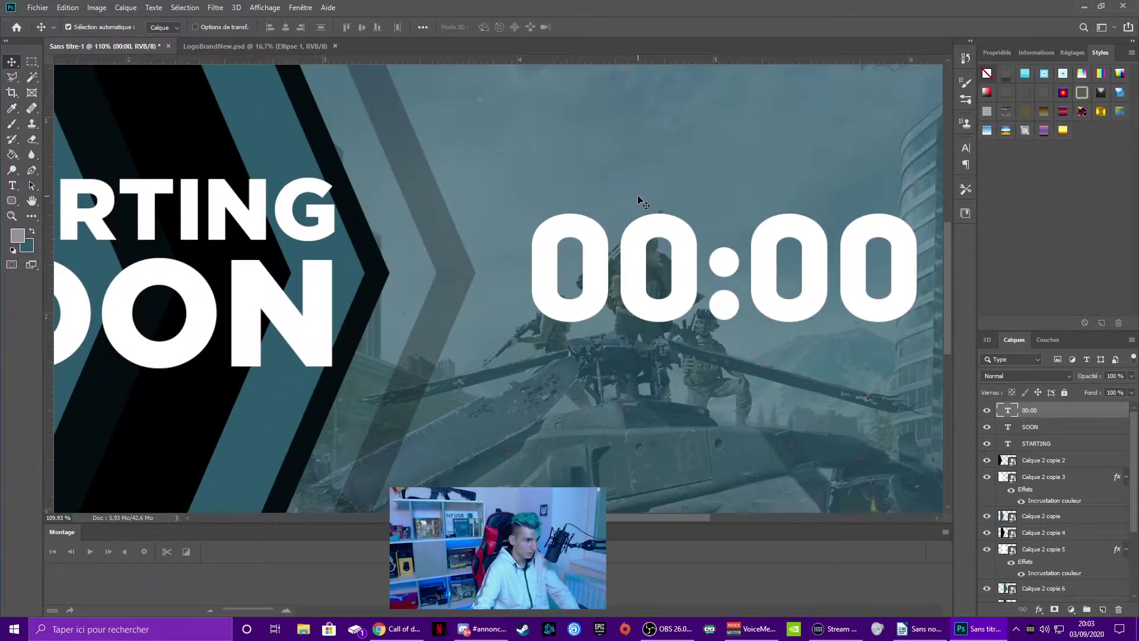
pyautogui.scroll(-2, 643, 203)
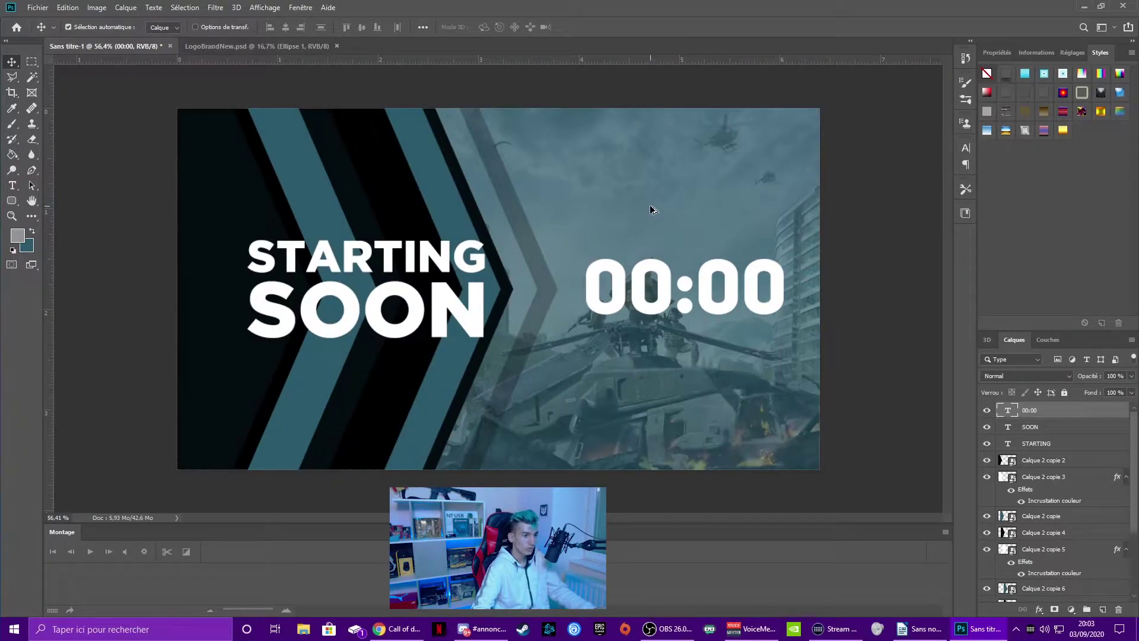
# Shrink the 00:00 timer to about 84% and STARTING to about 74%.
pyautogui.hotkey('ctrl', 't')
pyautogui.moveTo(786, 293); pyautogui.dragTo(752, 290)
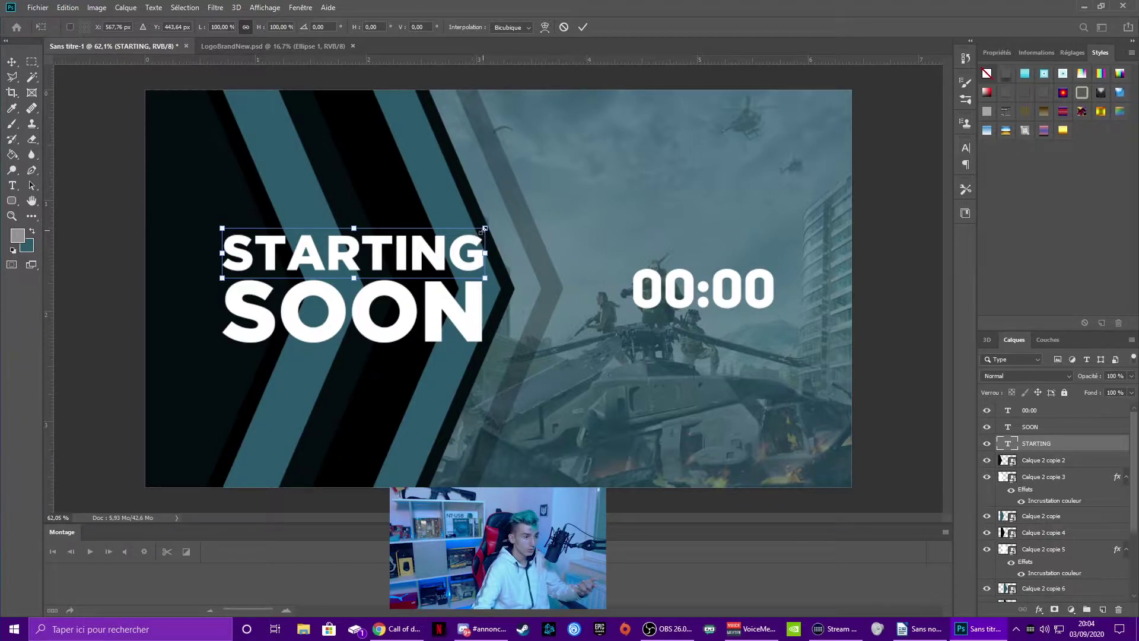
pyautogui.moveTo(482, 230); pyautogui.dragTo(414, 245)
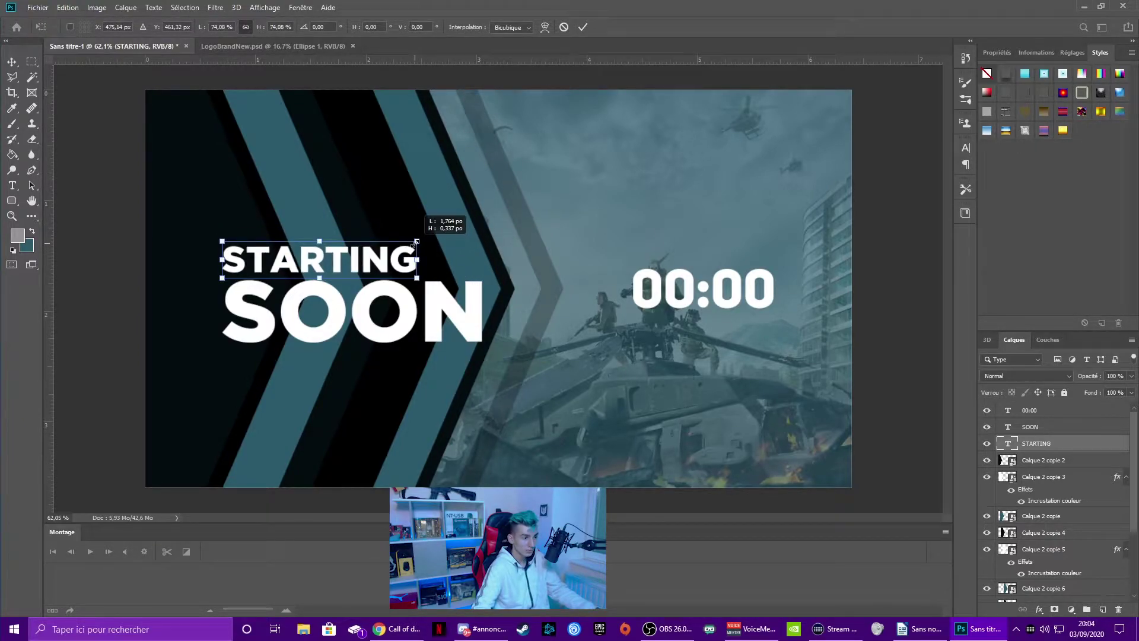
pyautogui.click(583, 26)
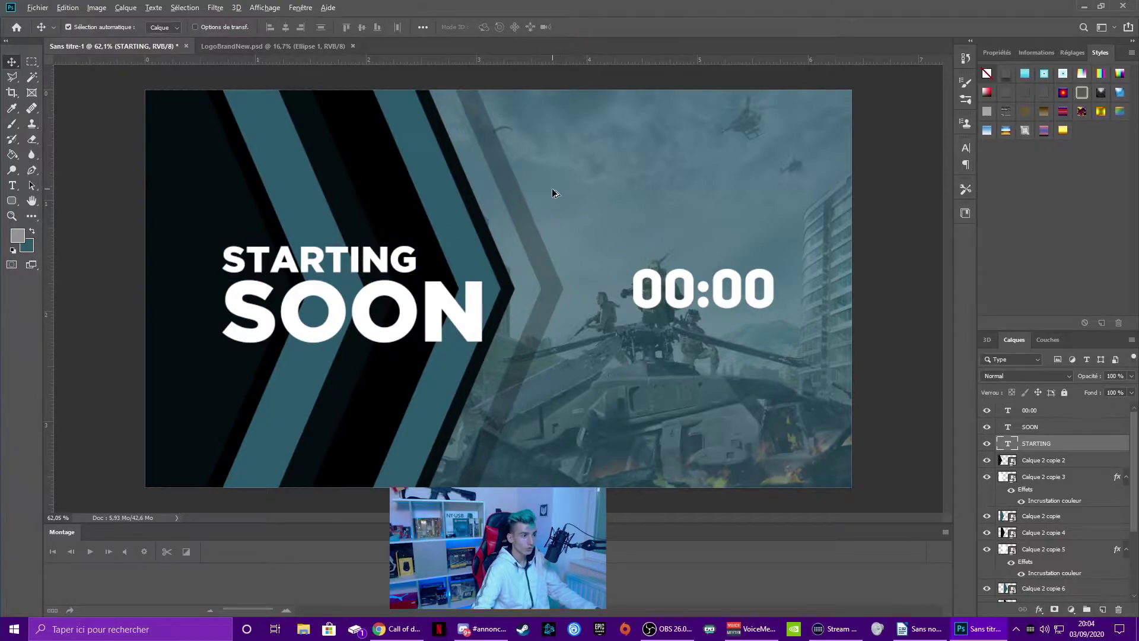
# Review the resized title and select the 00:00 timer layer.
pyautogui.scroll(-2, 551, 190)
pyautogui.scroll(-1, 552, 196)
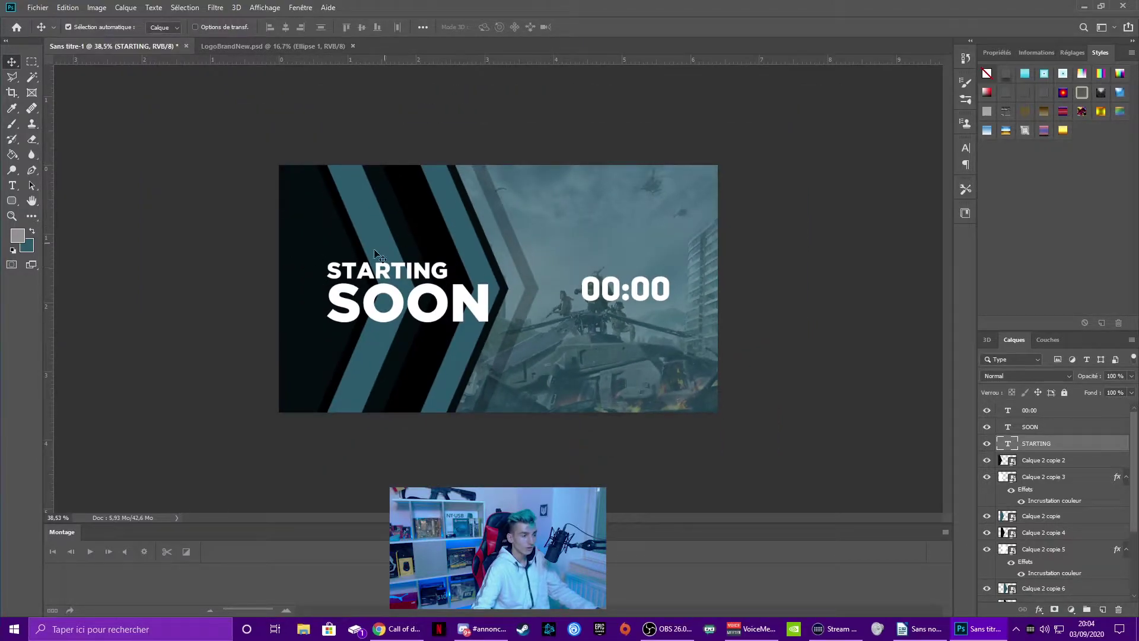
pyautogui.scroll(-1, 375, 254)
pyautogui.scroll(2, 512, 324)
pyautogui.scroll(1, 513, 324)
pyautogui.scroll(-1, 798, 340)
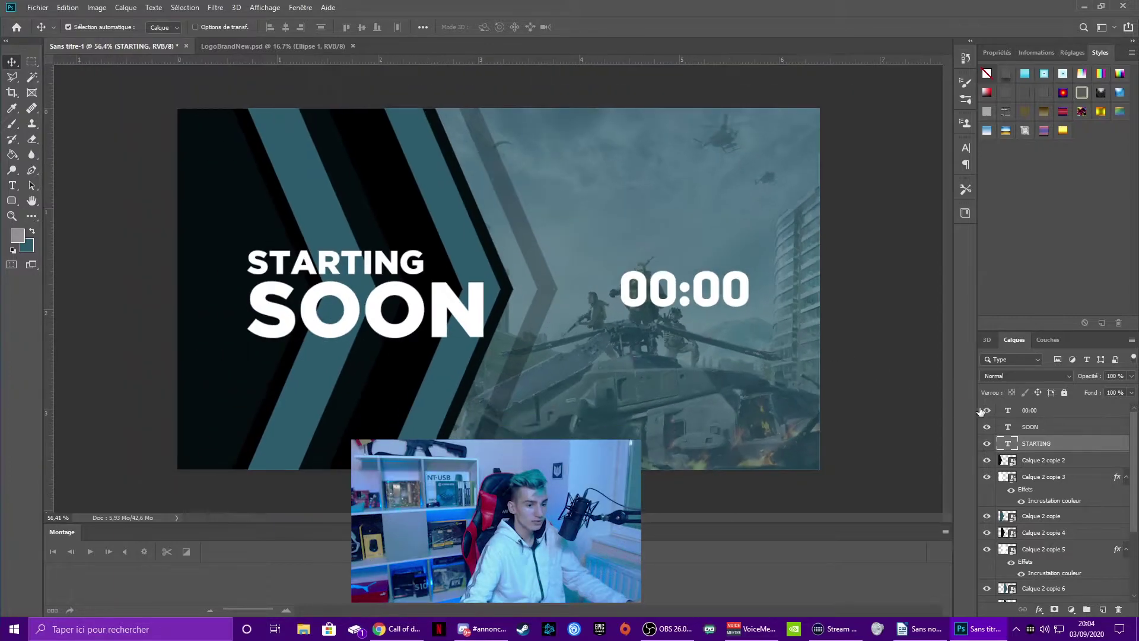
pyautogui.click(1033, 414)
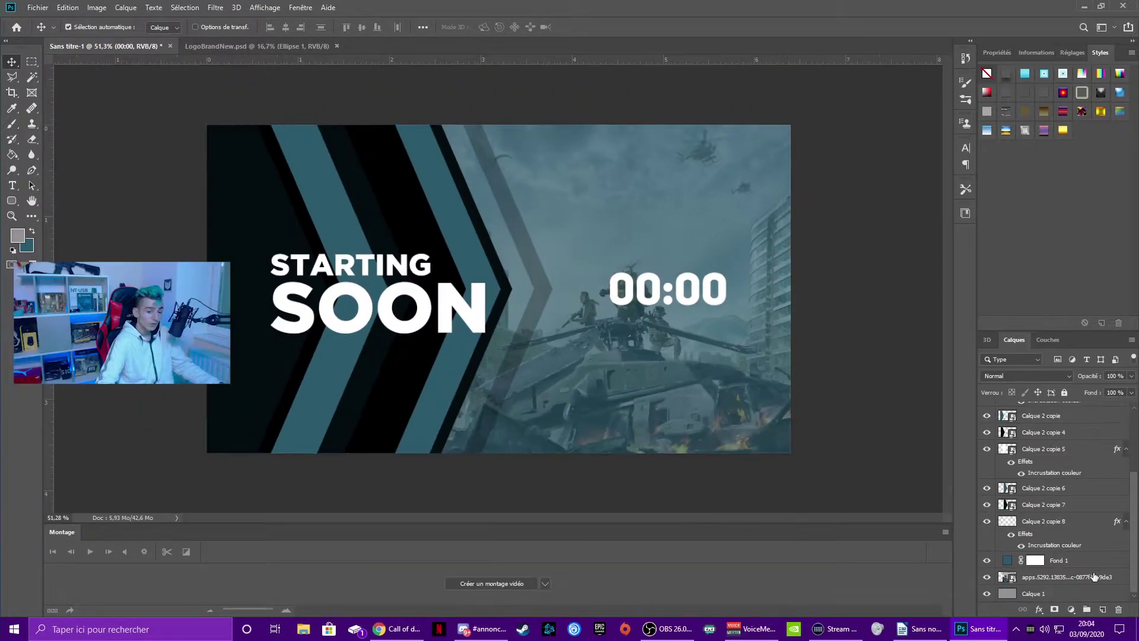
# Select the background photo layer and open the Filter menu.
pyautogui.click(1121, 579)
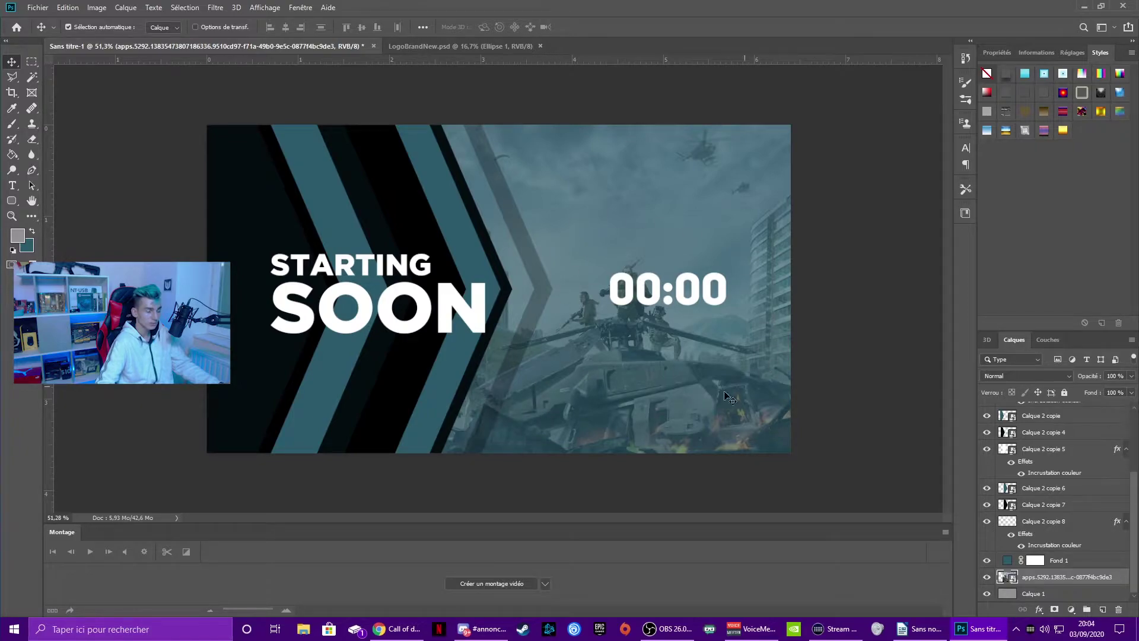
pyautogui.scroll(3, 660, 295)
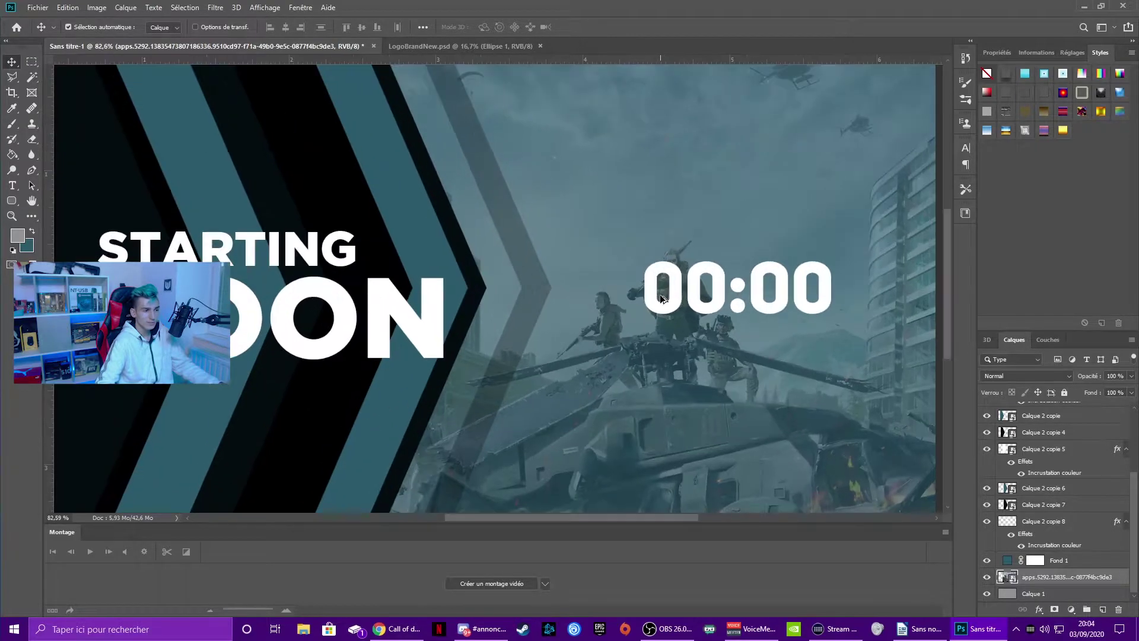
pyautogui.scroll(2, 653, 289)
pyautogui.scroll(-3, 739, 310)
pyautogui.scroll(-2, 691, 296)
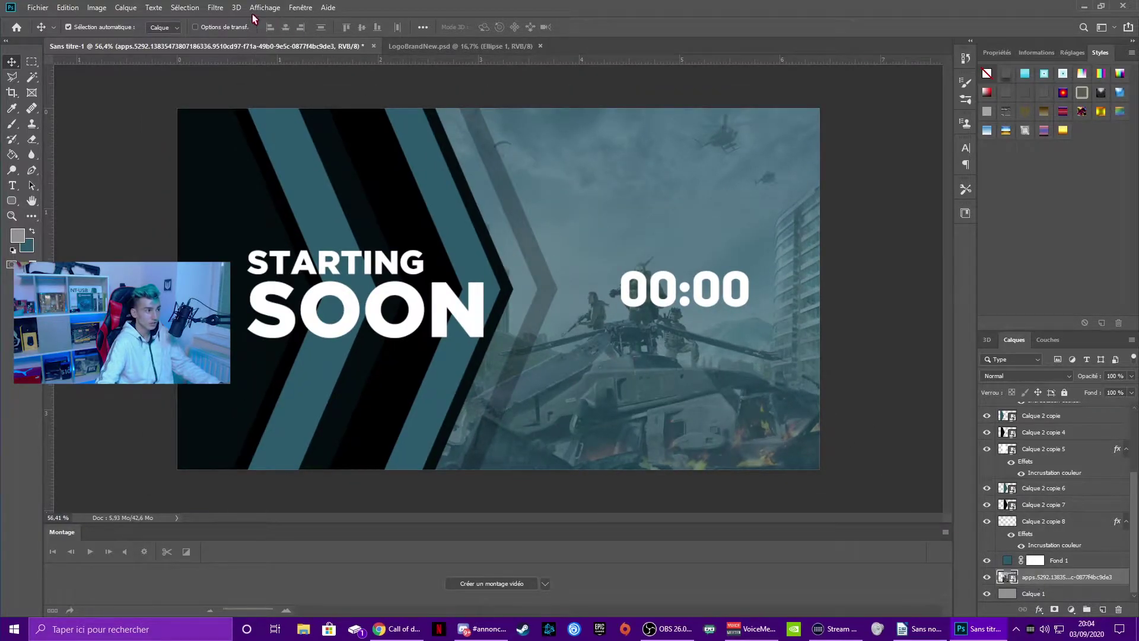
pyautogui.click(216, 7)
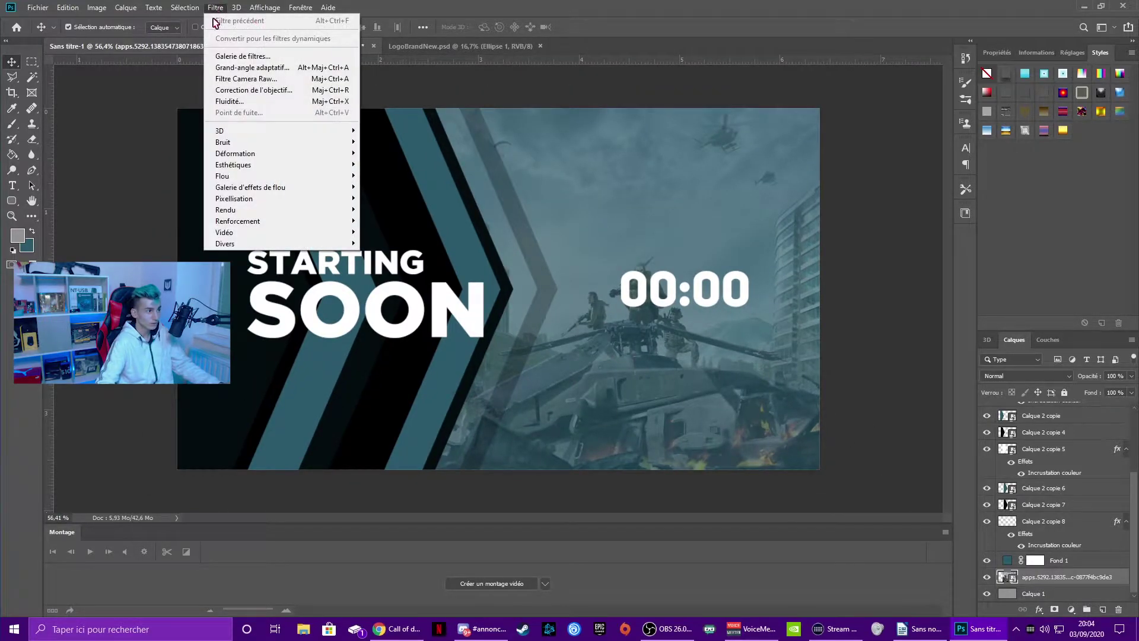
# Apply Camera Raw to the artwork: shadows -50, highlights +17, contrast +78, clarity -34.
pyautogui.click(249, 79)
pyautogui.moveTo(676, 48); pyautogui.dragTo(509, 54)
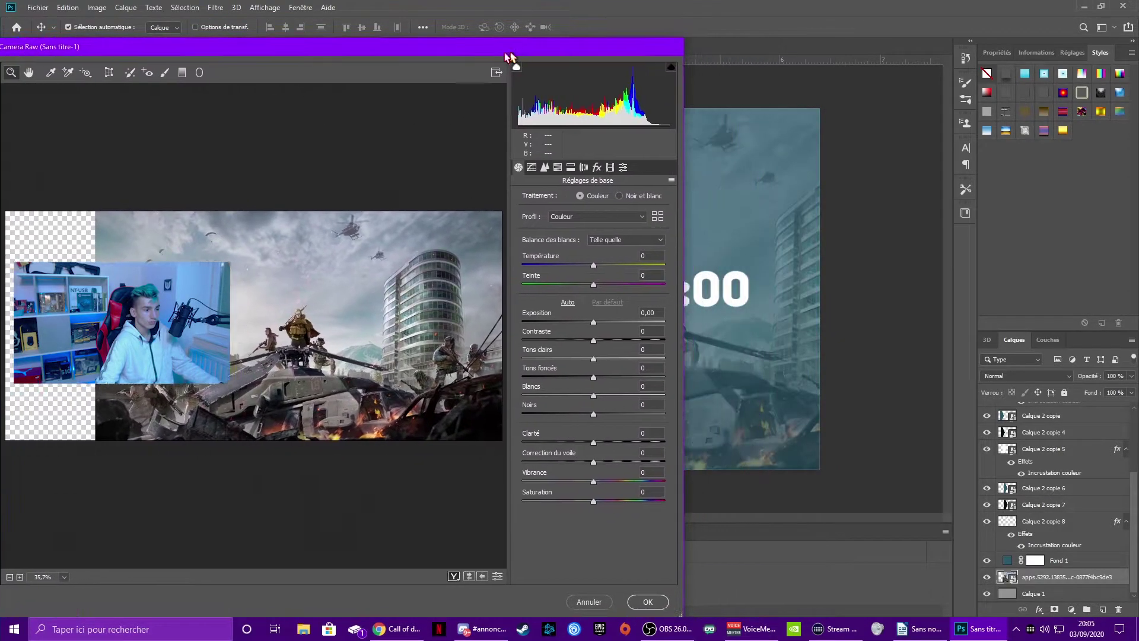
pyautogui.moveTo(583, 377); pyautogui.dragTo(546, 382)
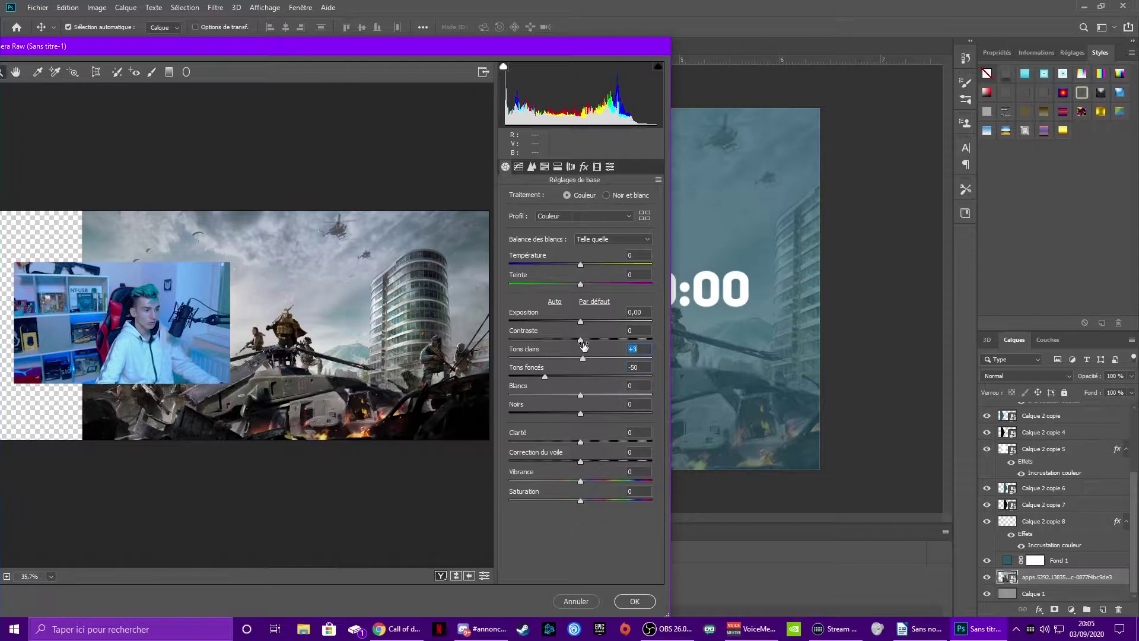
pyautogui.moveTo(581, 345); pyautogui.dragTo(636, 340)
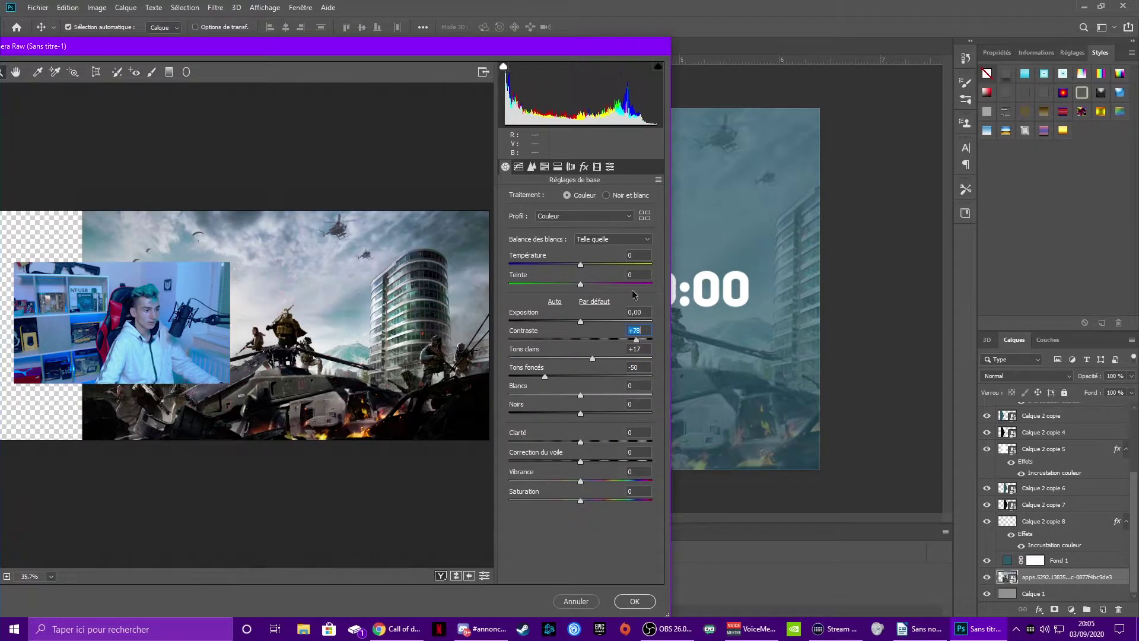
pyautogui.moveTo(579, 45)
pyautogui.mouseDown()
pyautogui.moveTo(315, 180)
pyautogui.moveTo(654, 46)
pyautogui.mouseUp()
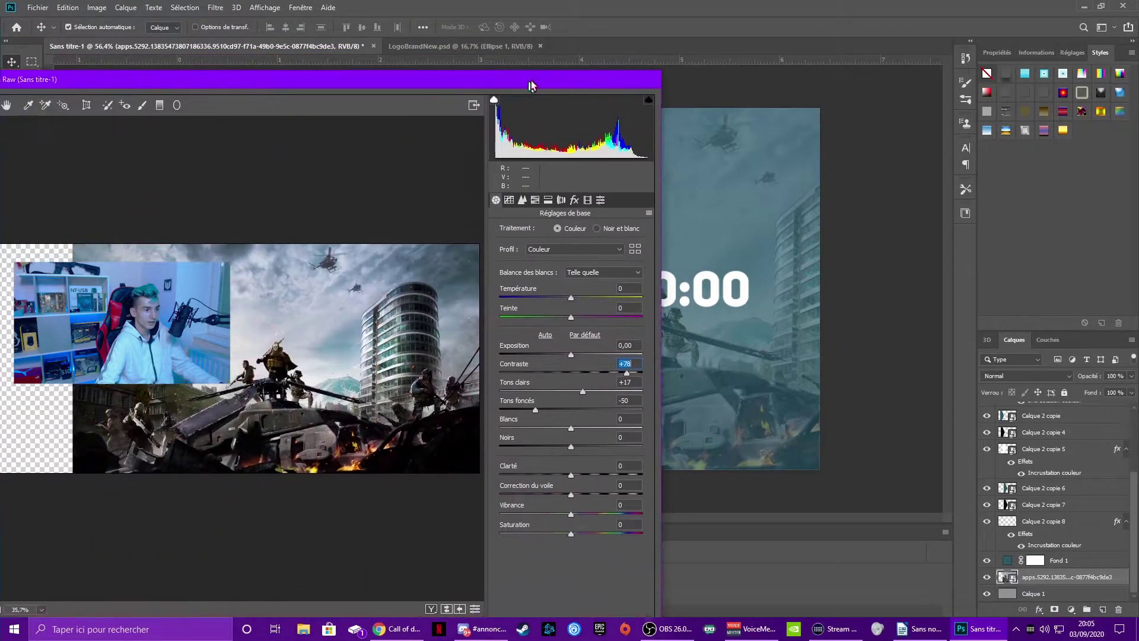
pyautogui.moveTo(655, 456); pyautogui.dragTo(631, 455)
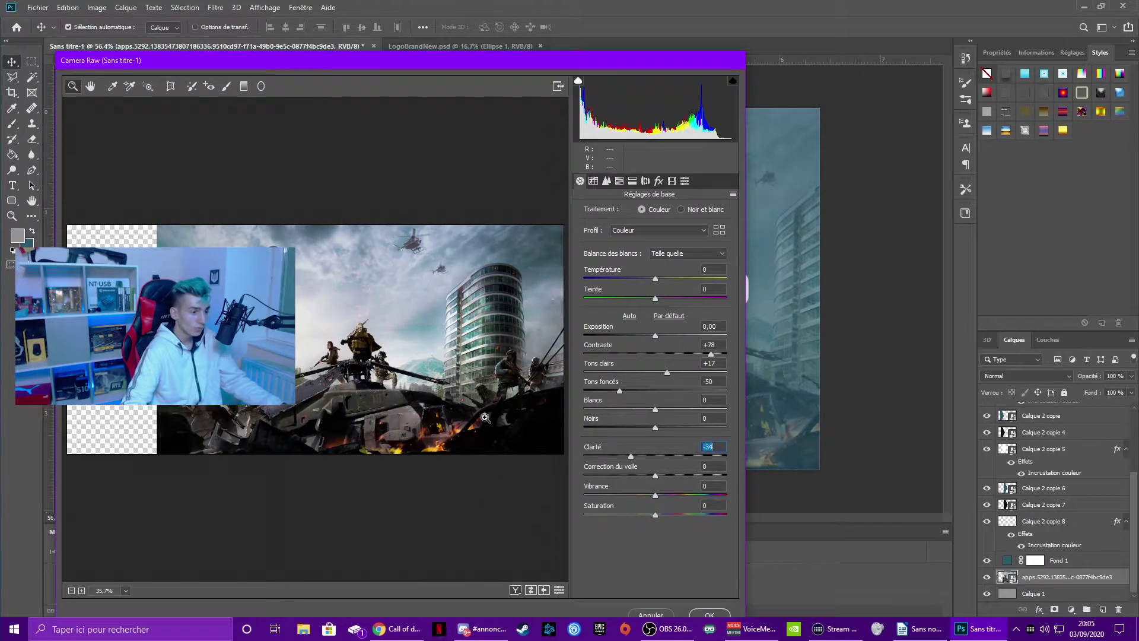
pyautogui.click(710, 614)
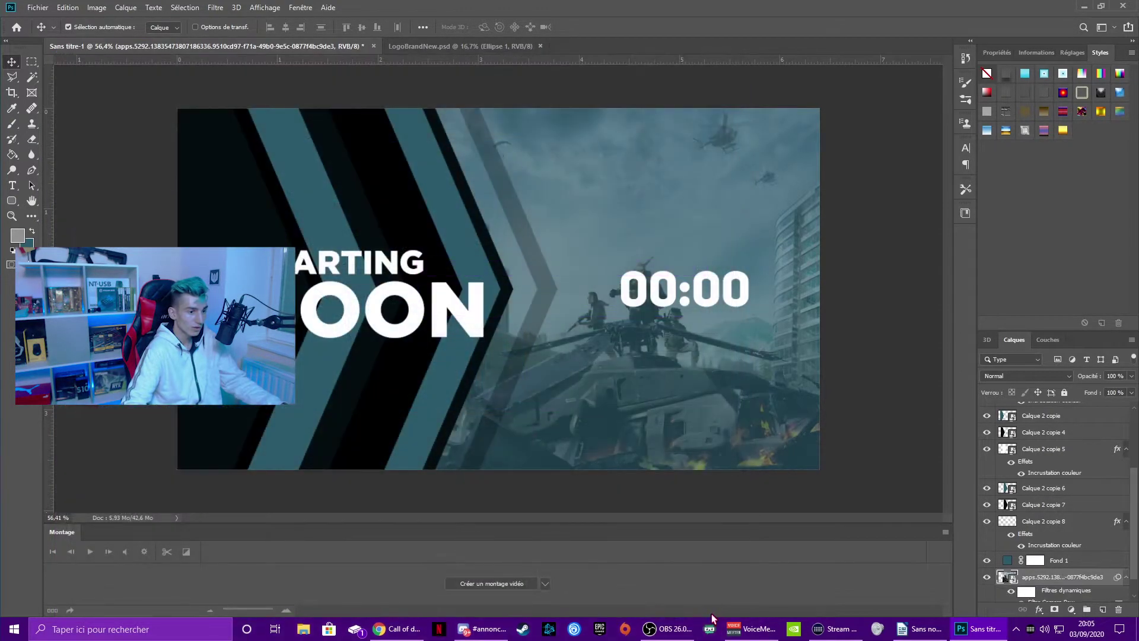
pyautogui.scroll(-3, 655, 366)
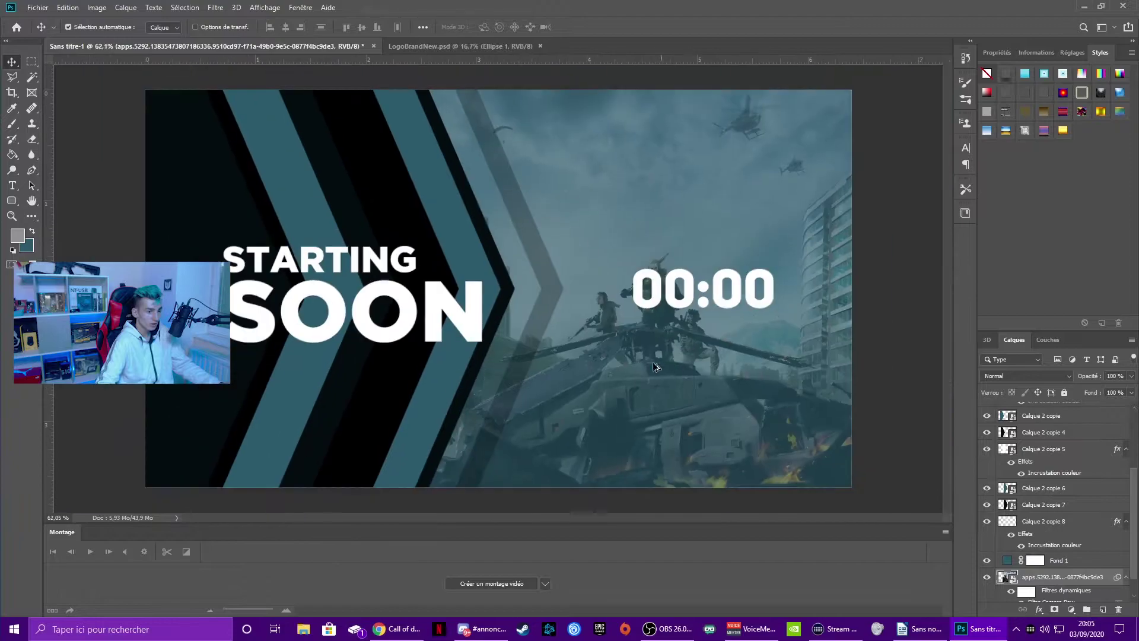
pyautogui.scroll(-2, 552, 425)
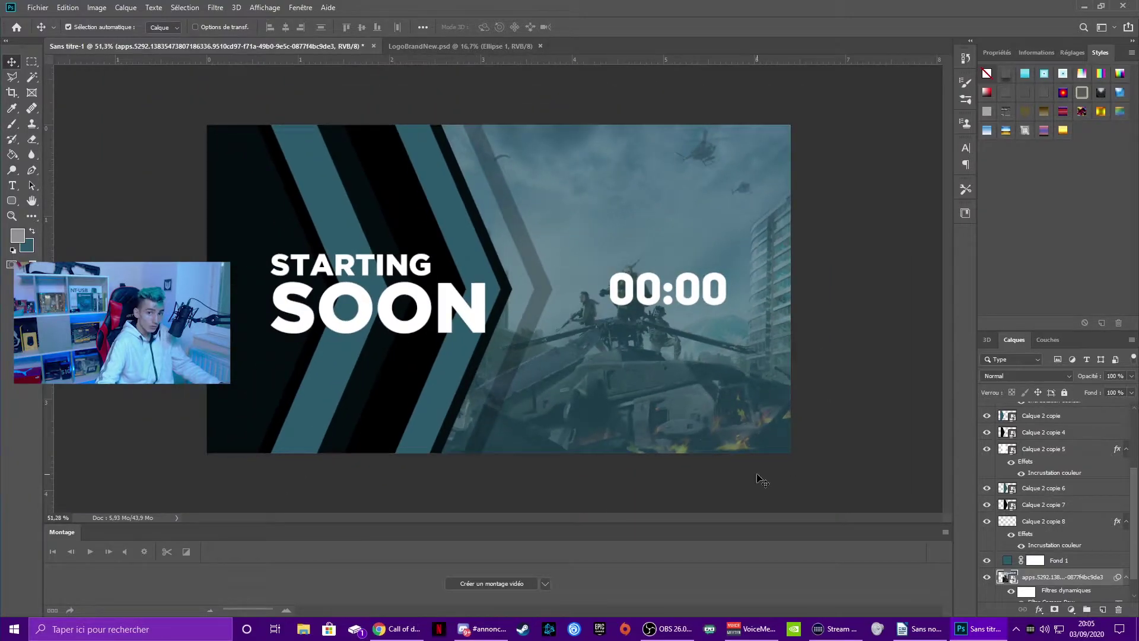
pyautogui.scroll(-2, 1043, 567)
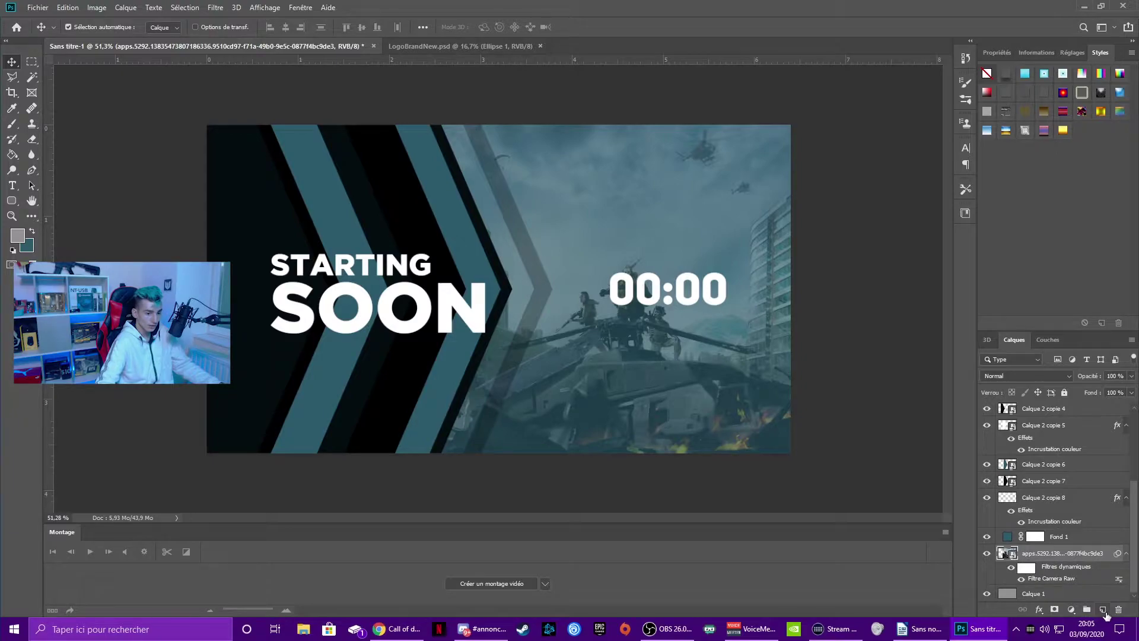
# Add a new empty layer and set the foreground colour to black.
pyautogui.click(1103, 610)
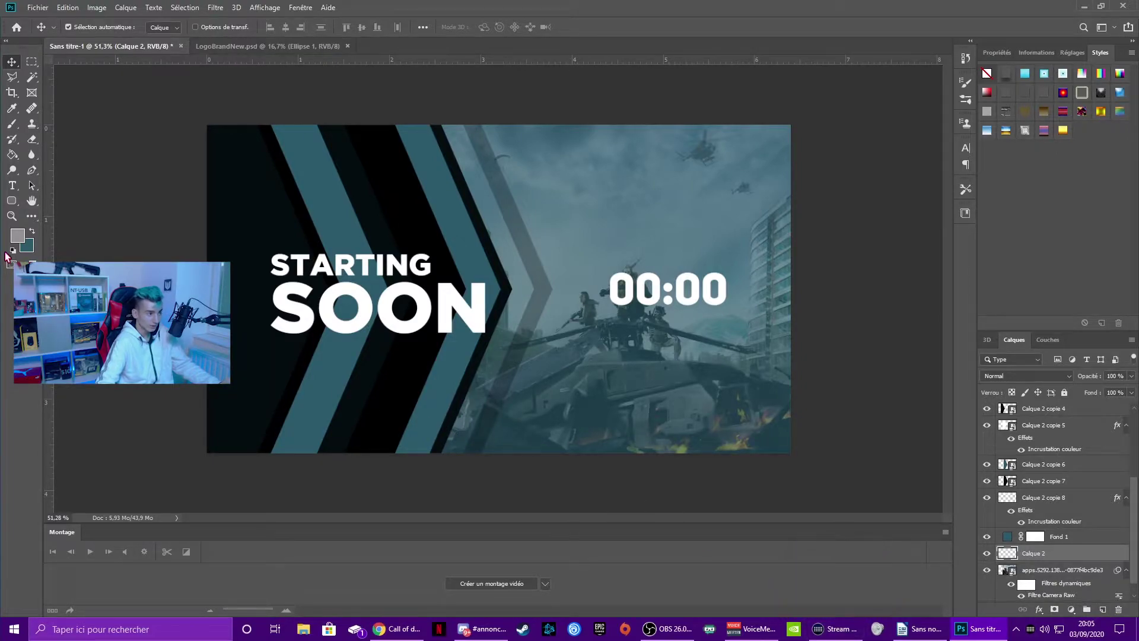
pyautogui.click(17, 236)
pyautogui.moveTo(362, 499)
pyautogui.mouseDown()
pyautogui.moveTo(344, 470)
pyautogui.moveTo(351, 506)
pyautogui.mouseUp()
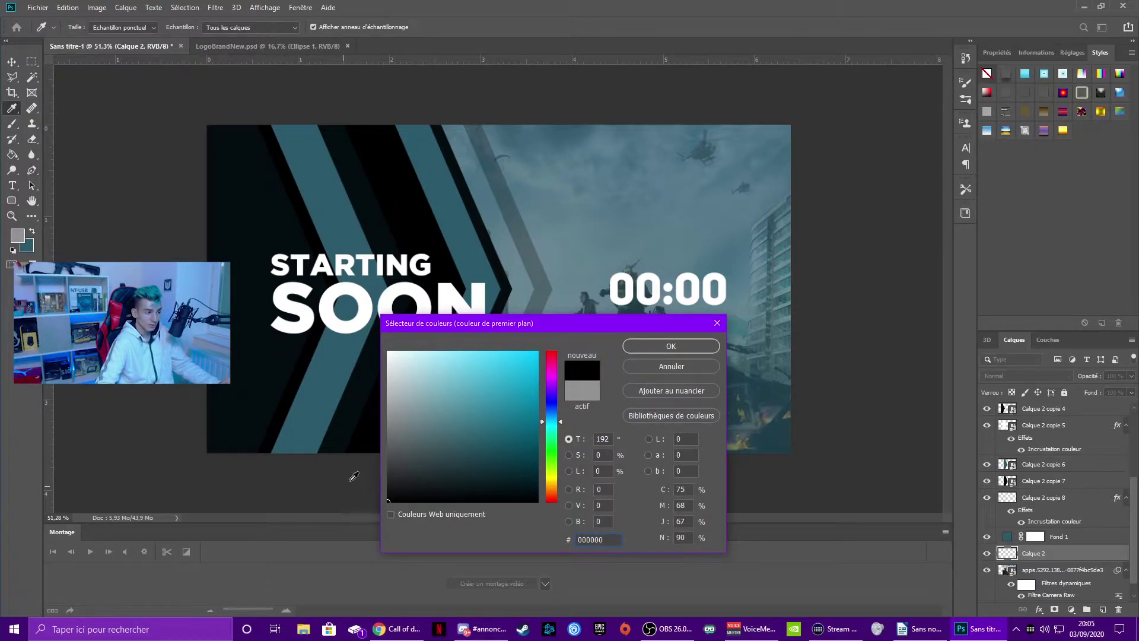
pyautogui.click(671, 345)
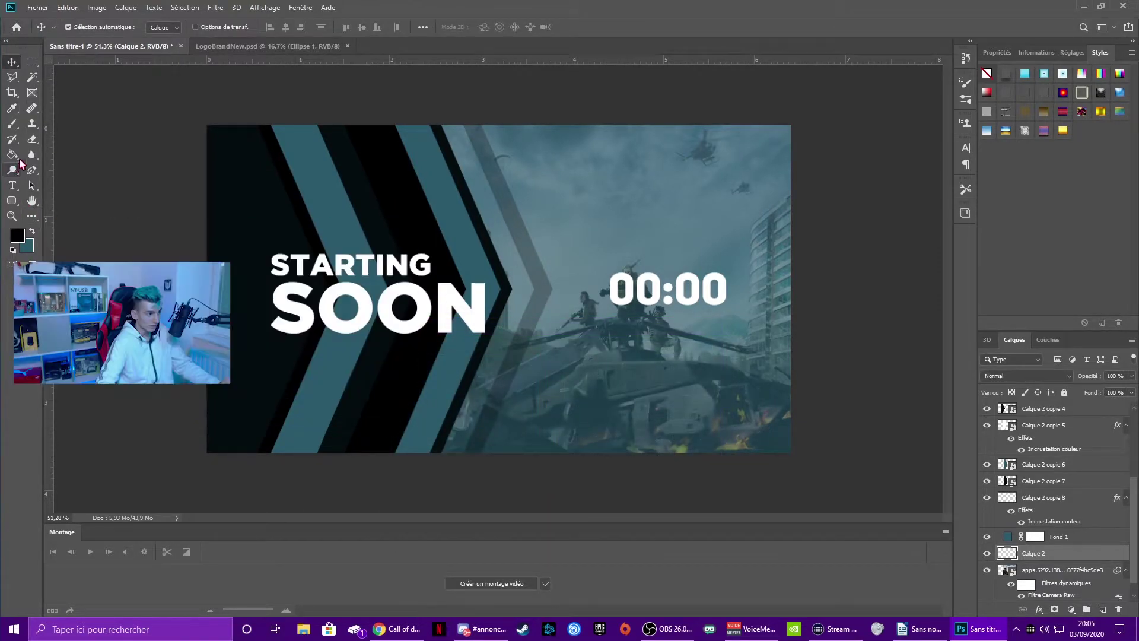
# Choose the soft round brush at 251 px.
pyautogui.click(12, 126)
pyautogui.rightClick(525, 198)
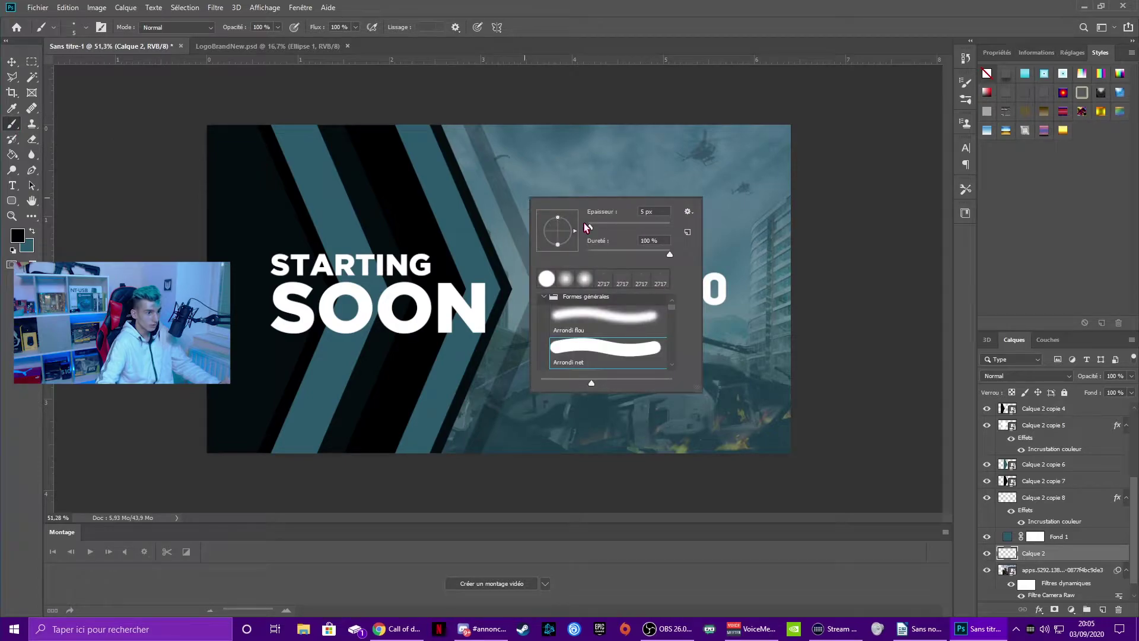
pyautogui.moveTo(598, 226); pyautogui.dragTo(615, 225)
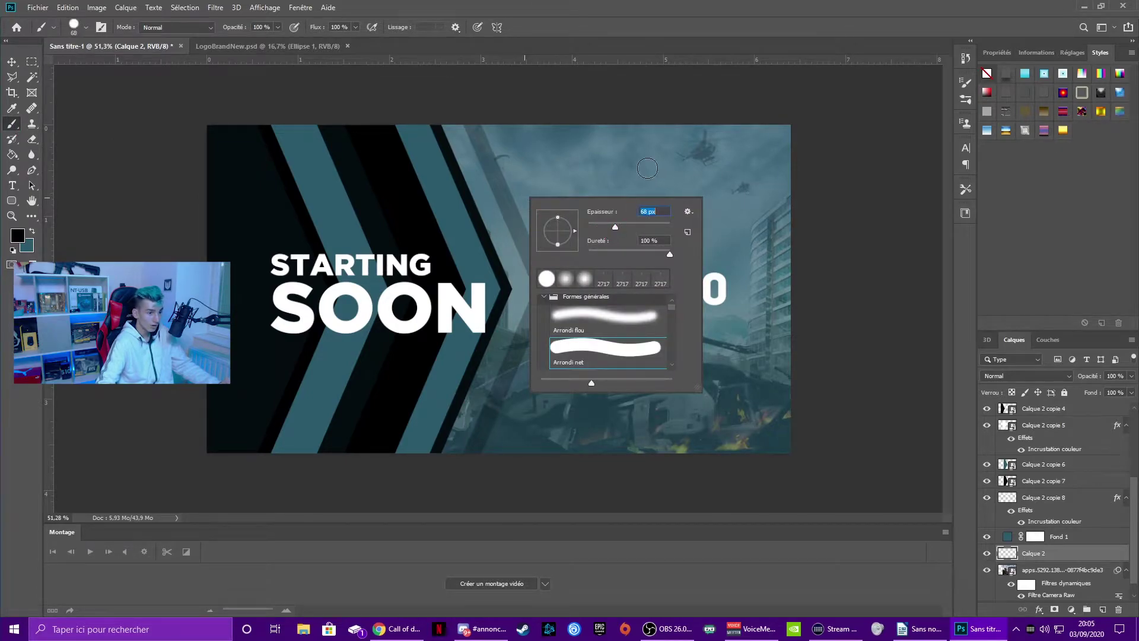
pyautogui.click(617, 319)
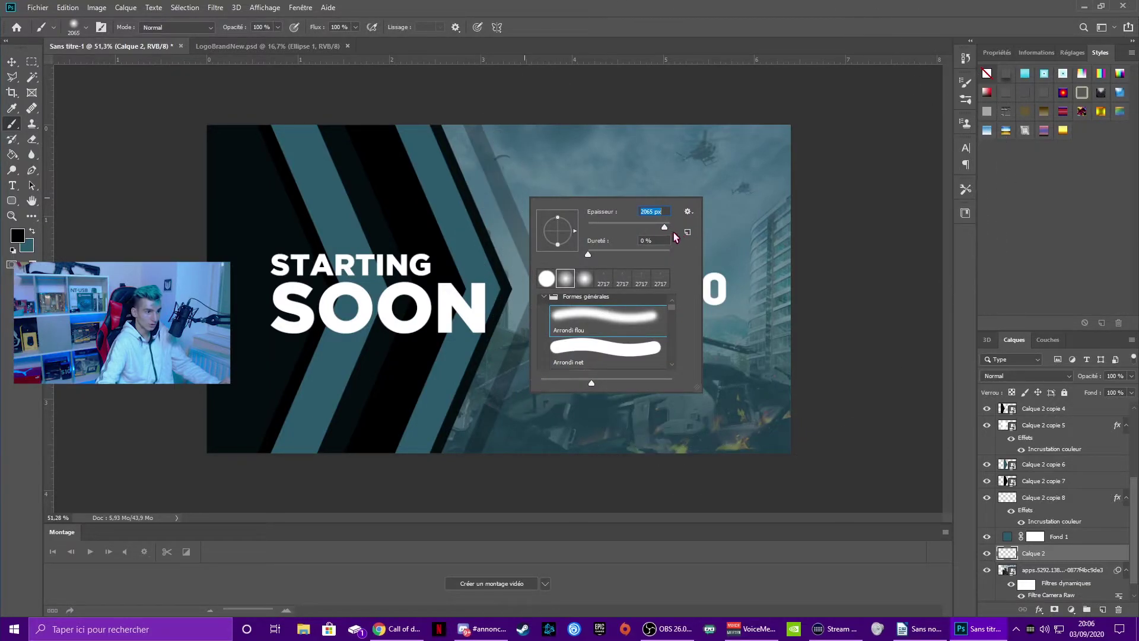
pyautogui.moveTo(648, 227); pyautogui.dragTo(659, 230)
pyautogui.press('Return')
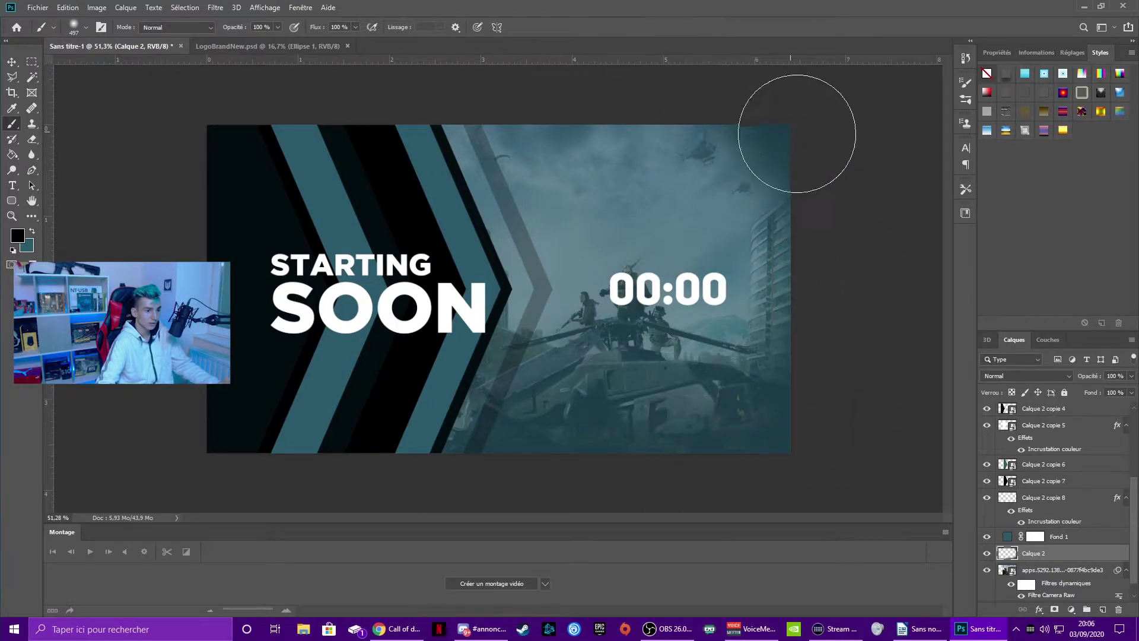
# Paint soft black shading over the top sky of the scene.
pyautogui.moveTo(673, 96); pyautogui.dragTo(516, 98)
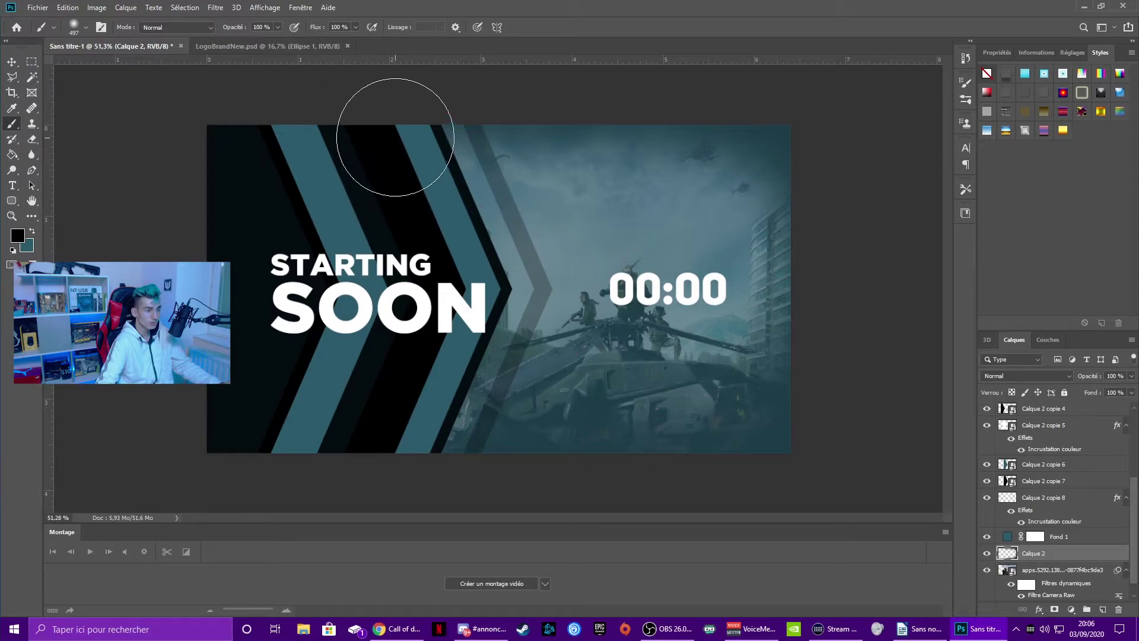
pyautogui.scroll(-1, 704, 339)
pyautogui.scroll(-1, 704, 338)
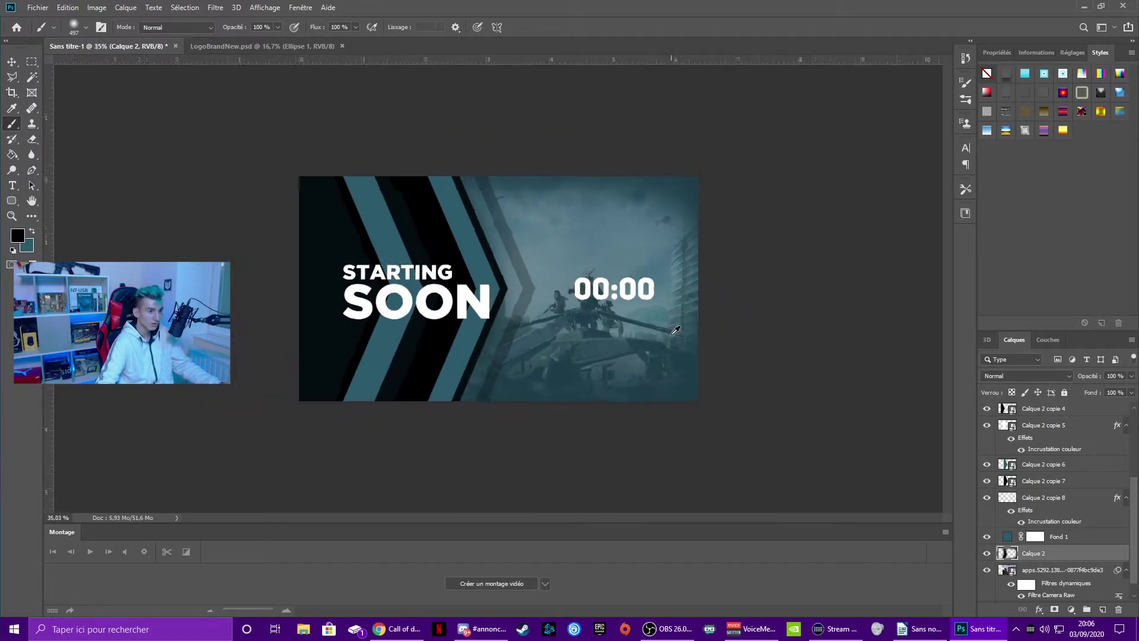
pyautogui.scroll(1, 704, 338)
pyautogui.scroll(1, 704, 338)
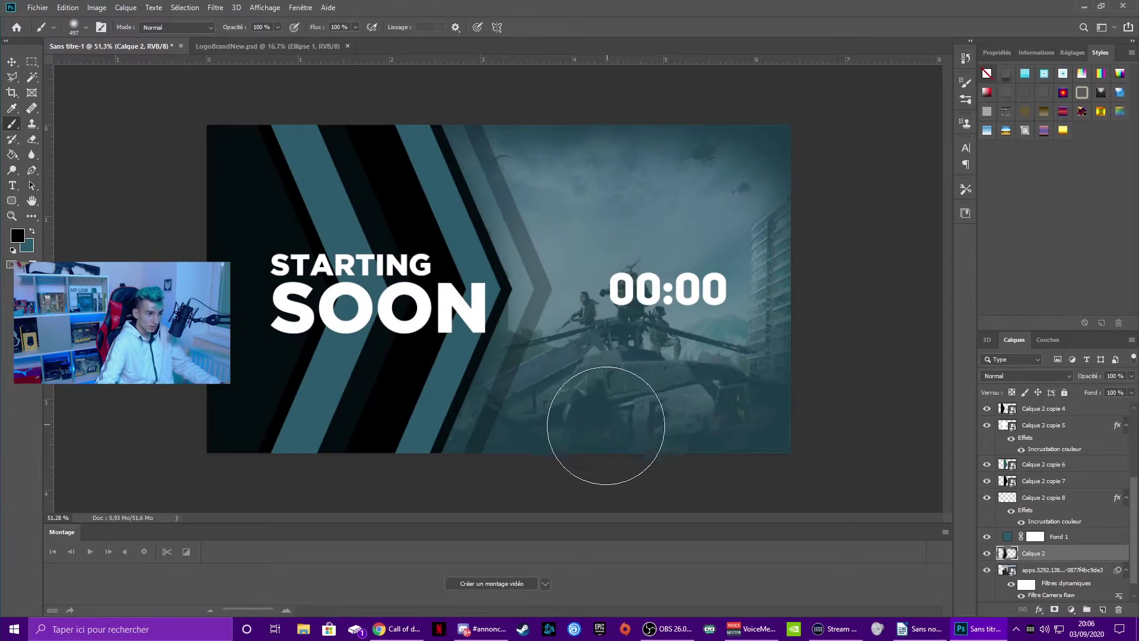
pyautogui.click(1083, 575)
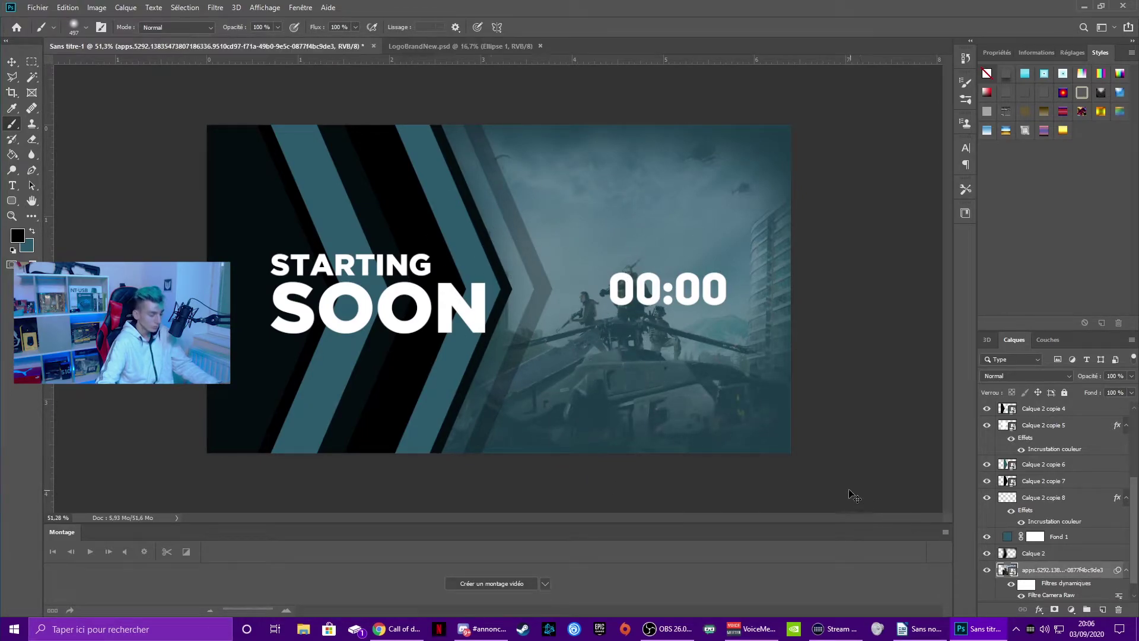
pyautogui.hotkey('ctrl', 't')
pyautogui.click(580, 263)
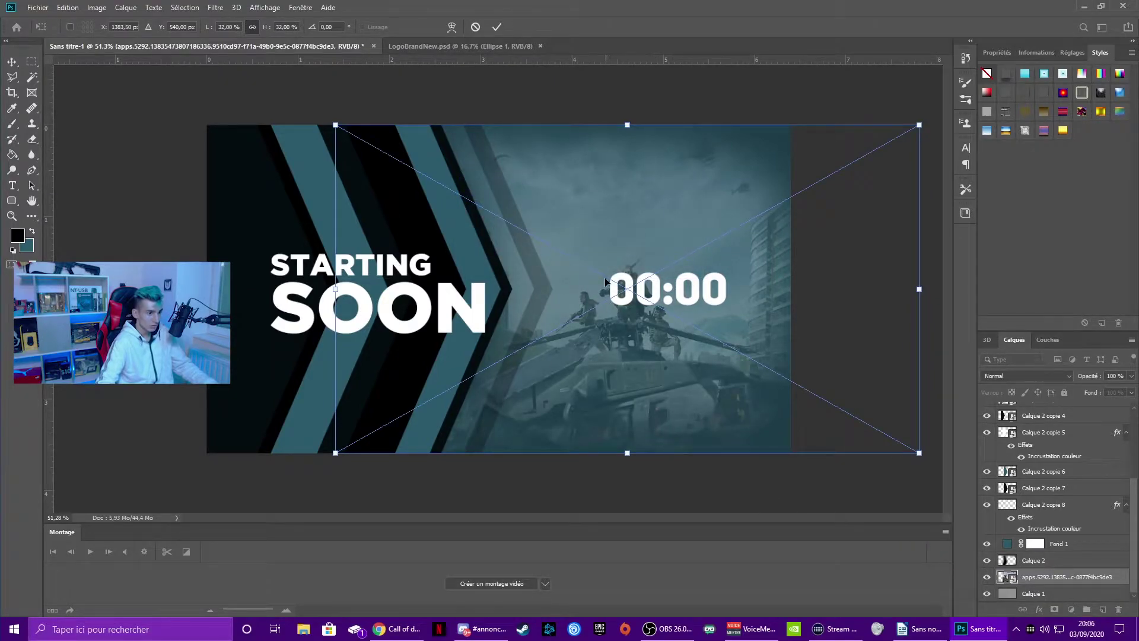
pyautogui.moveTo(626, 125); pyautogui.dragTo(628, 93)
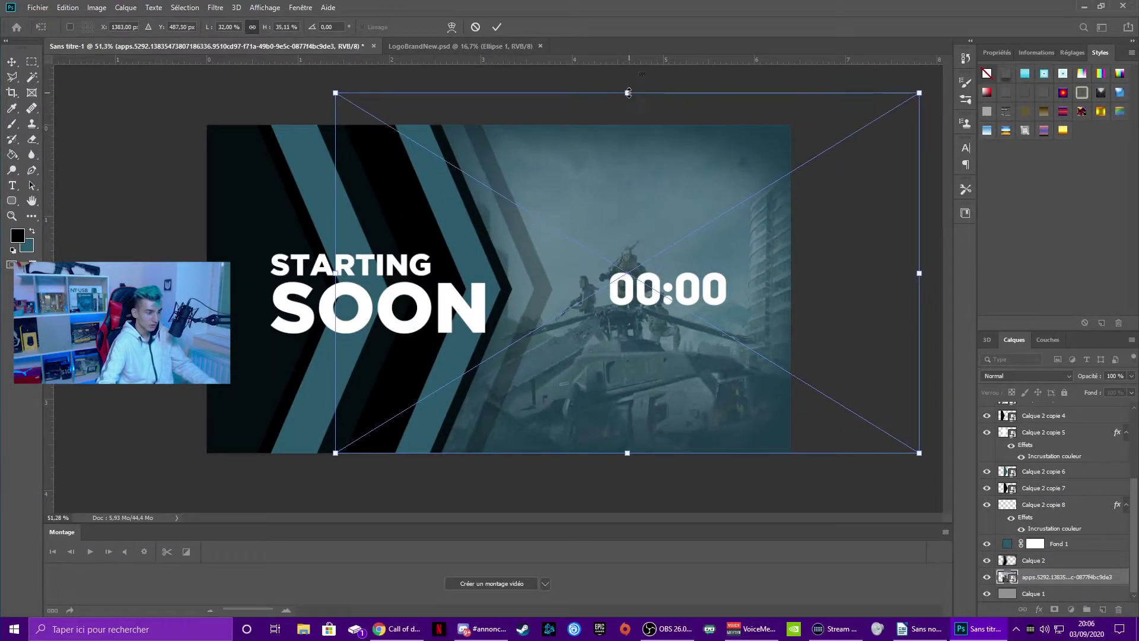
pyautogui.hotkey('ctrl', 'z')
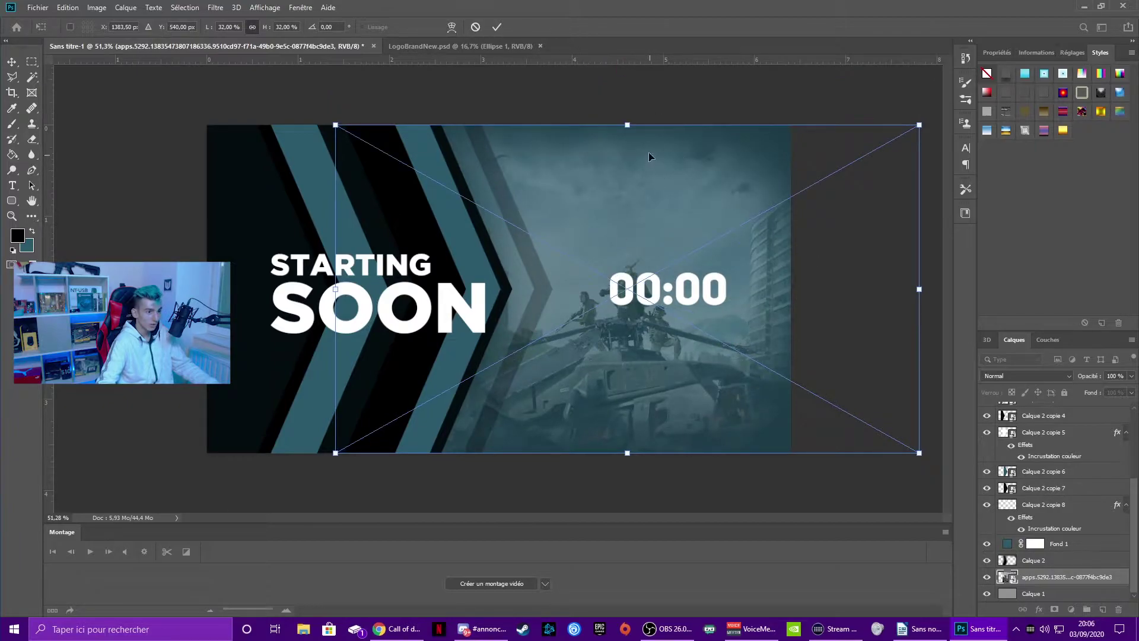
pyautogui.moveTo(631, 125); pyautogui.dragTo(628, 86)
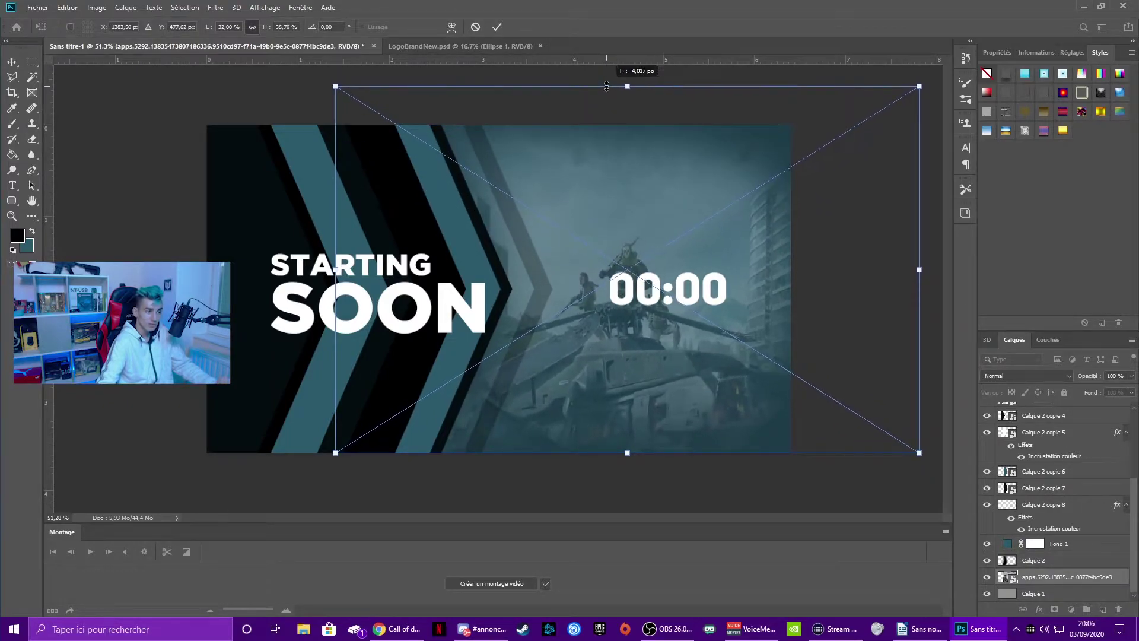
pyautogui.click(476, 27)
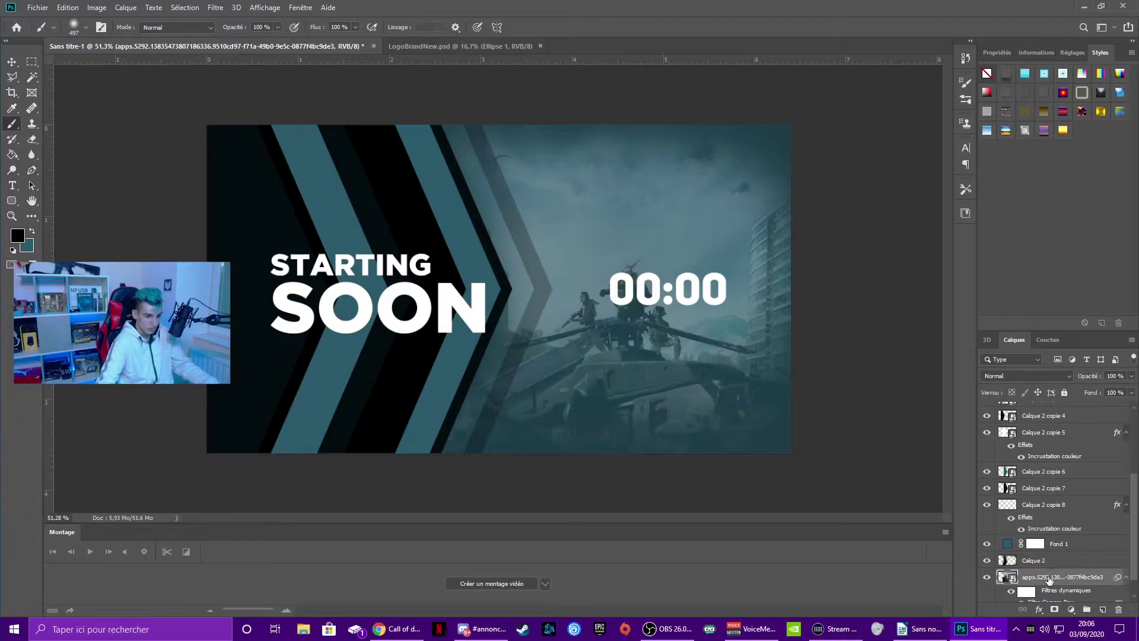
pyautogui.click(12, 155)
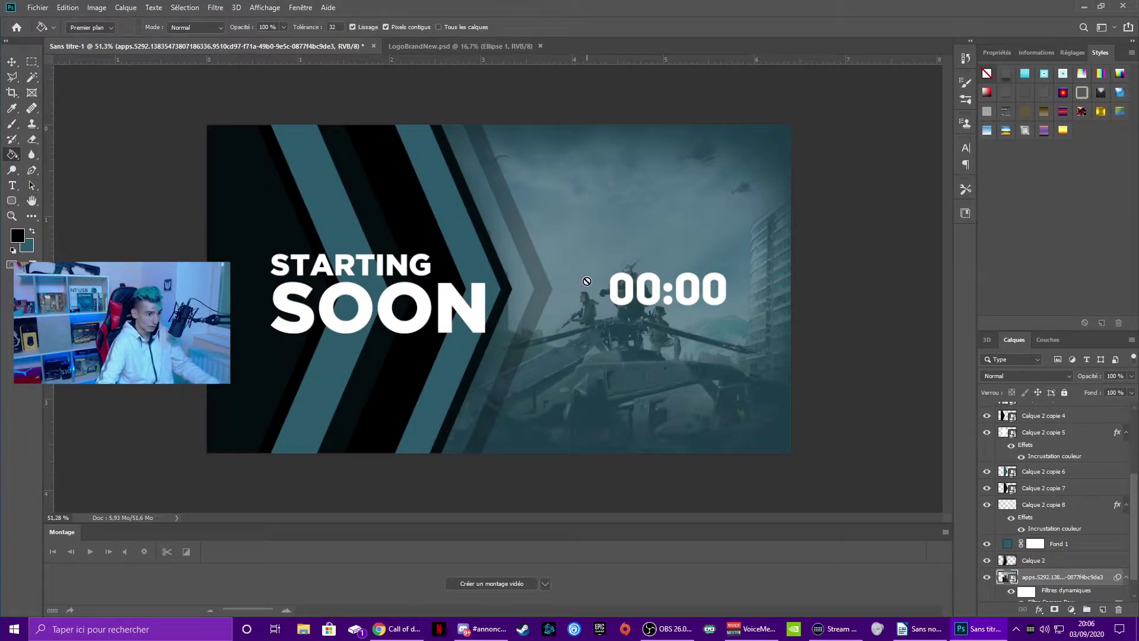
pyautogui.click(568, 248)
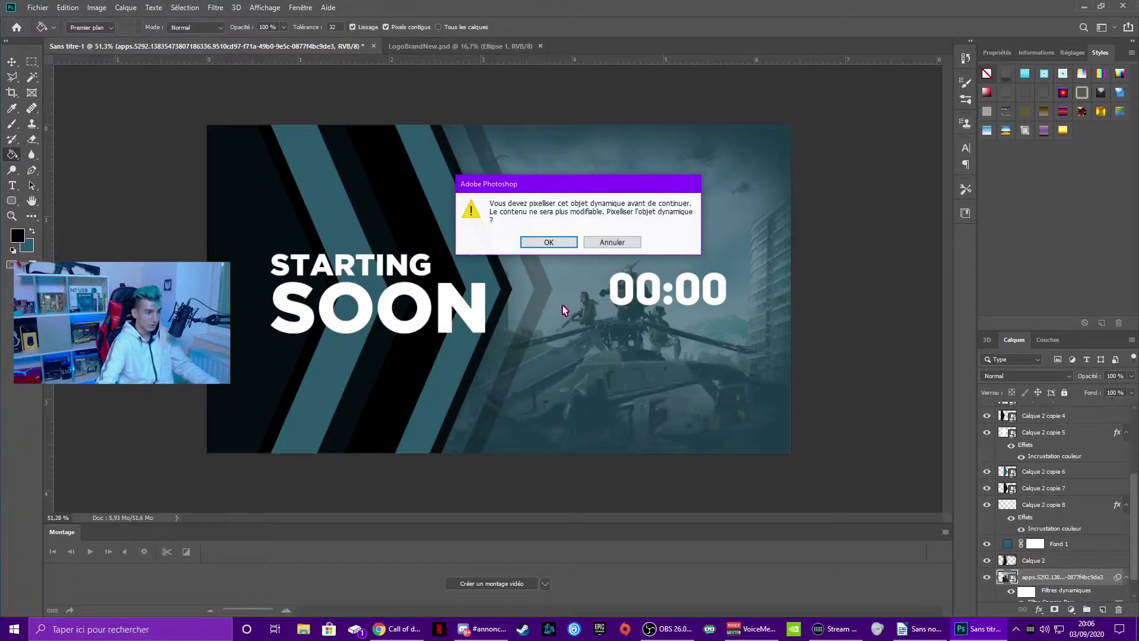
pyautogui.click(542, 244)
pyautogui.hotkey('ctrl', 't')
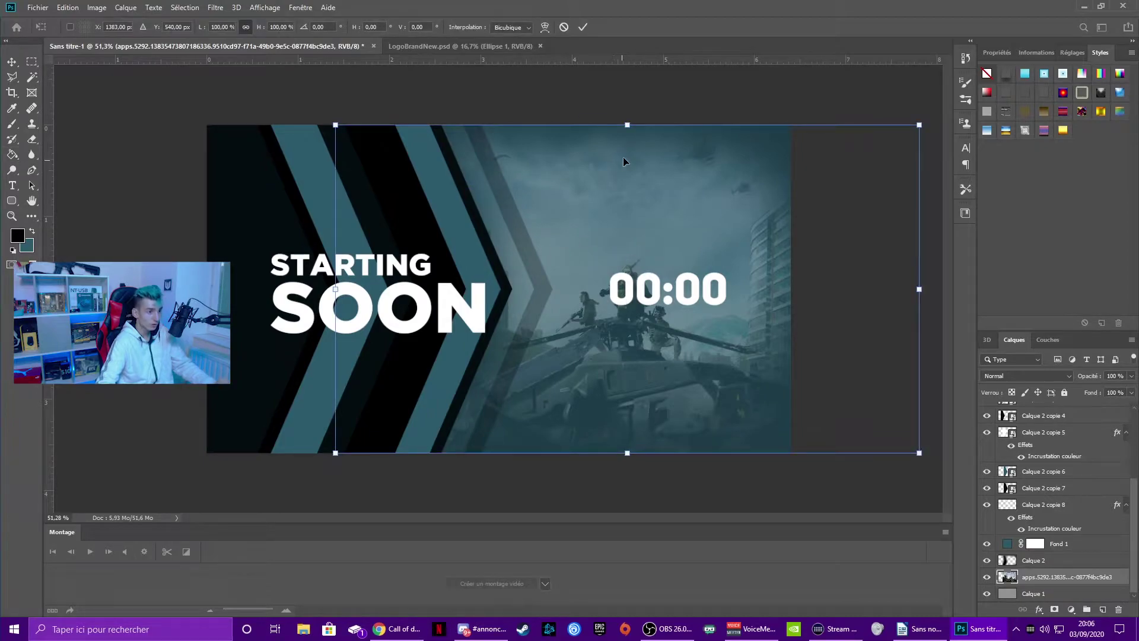
pyautogui.moveTo(624, 118)
pyautogui.mouseDown()
pyautogui.moveTo(644, 6)
pyautogui.moveTo(665, 3)
pyautogui.mouseUp()
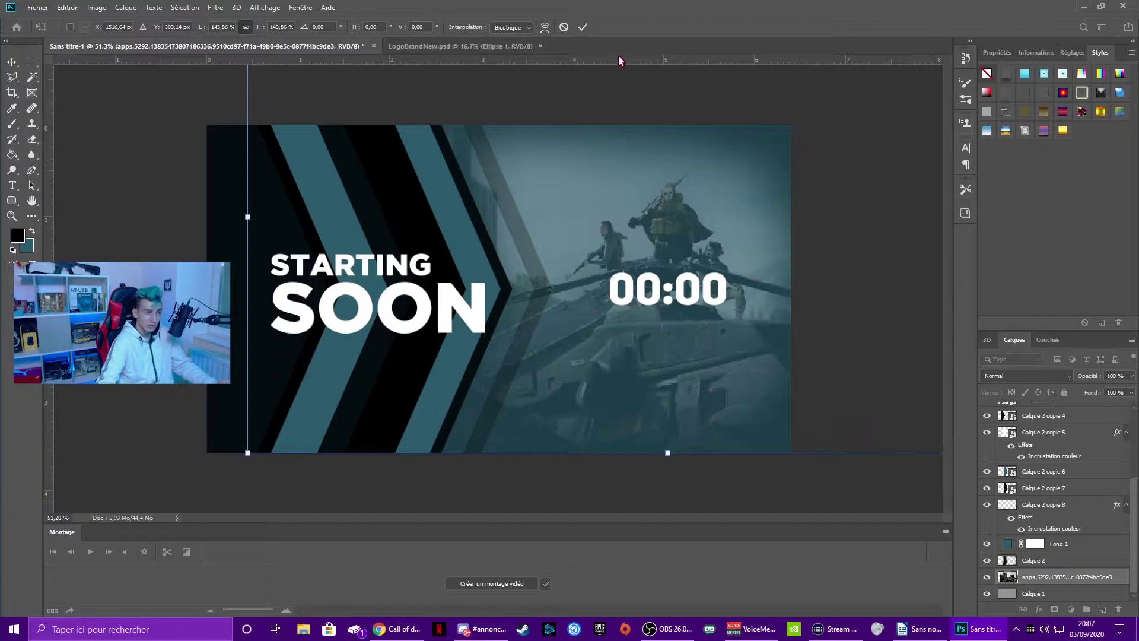
pyautogui.click(584, 27)
pyautogui.press('g')
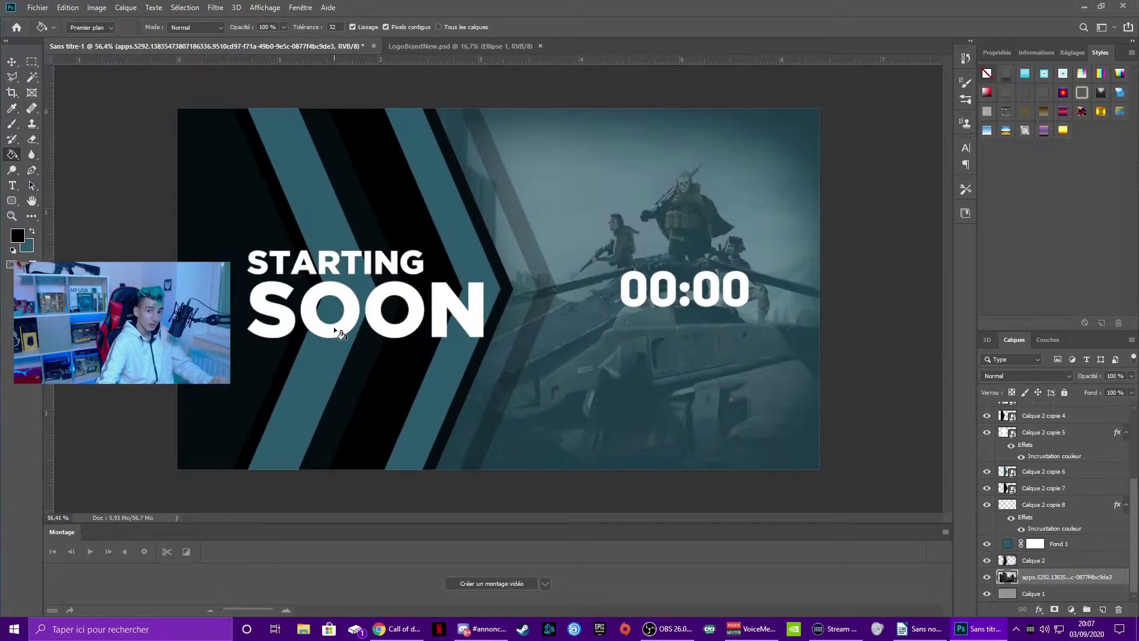
pyautogui.scroll(1, 334, 326)
pyautogui.scroll(2, 327, 339)
pyautogui.scroll(-2, 327, 340)
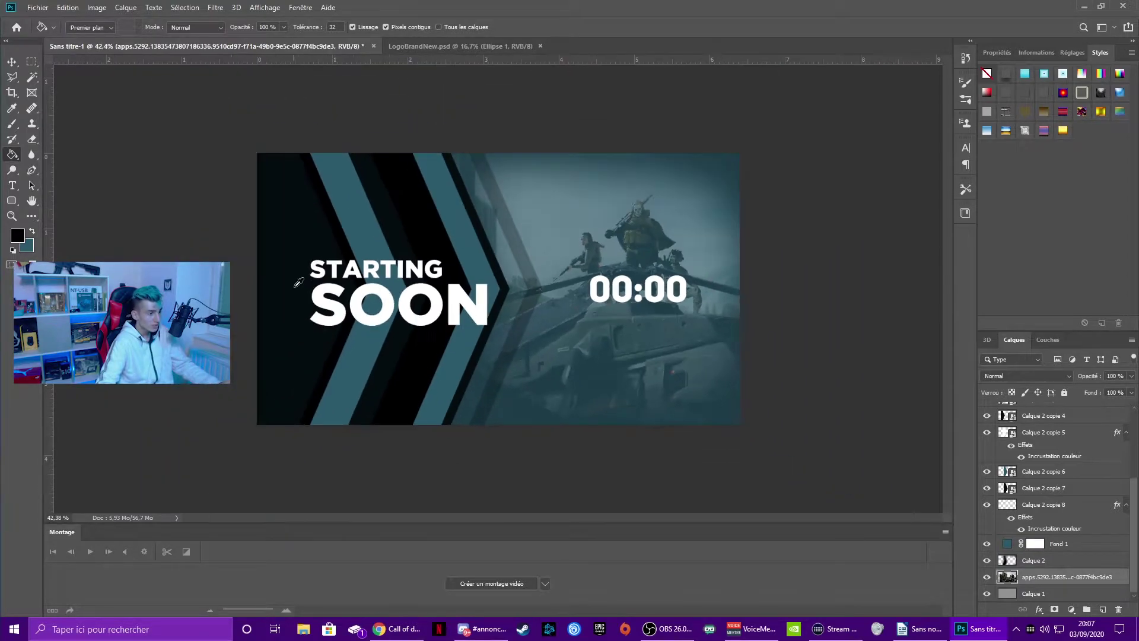
pyautogui.scroll(2, 328, 339)
pyautogui.scroll(2, 386, 305)
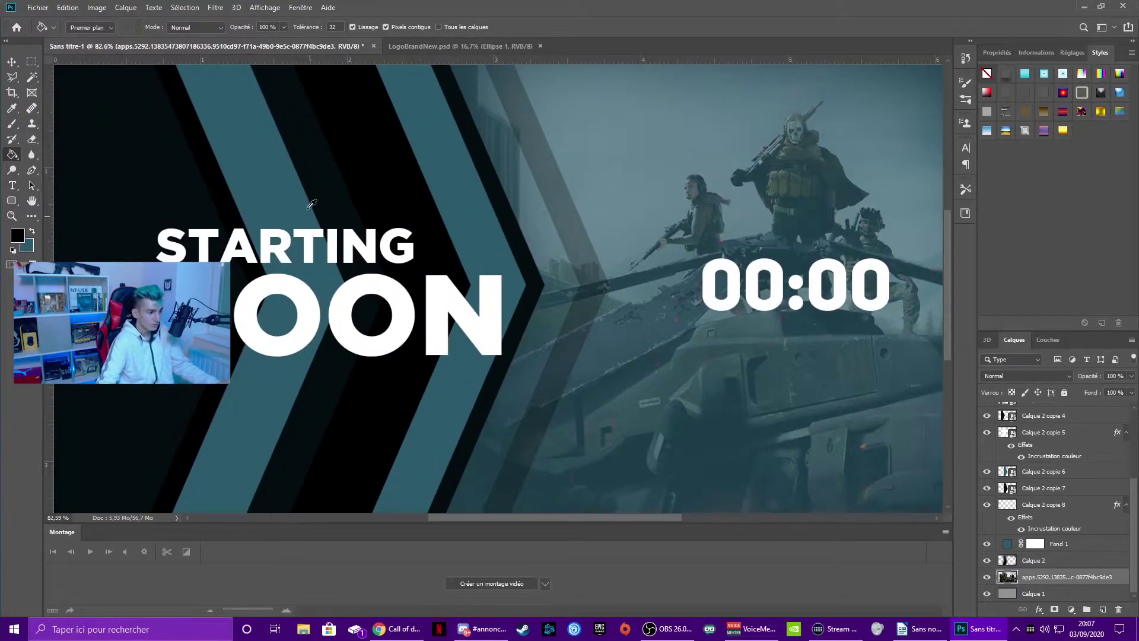
pyautogui.scroll(-2, 340, 331)
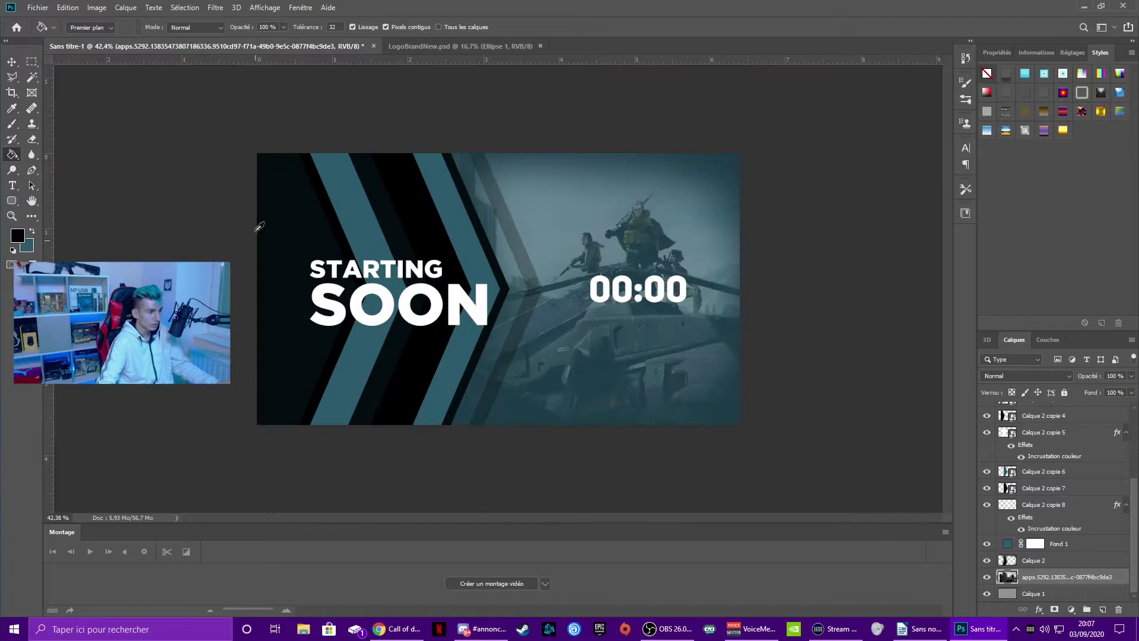
pyautogui.scroll(3, 1044, 529)
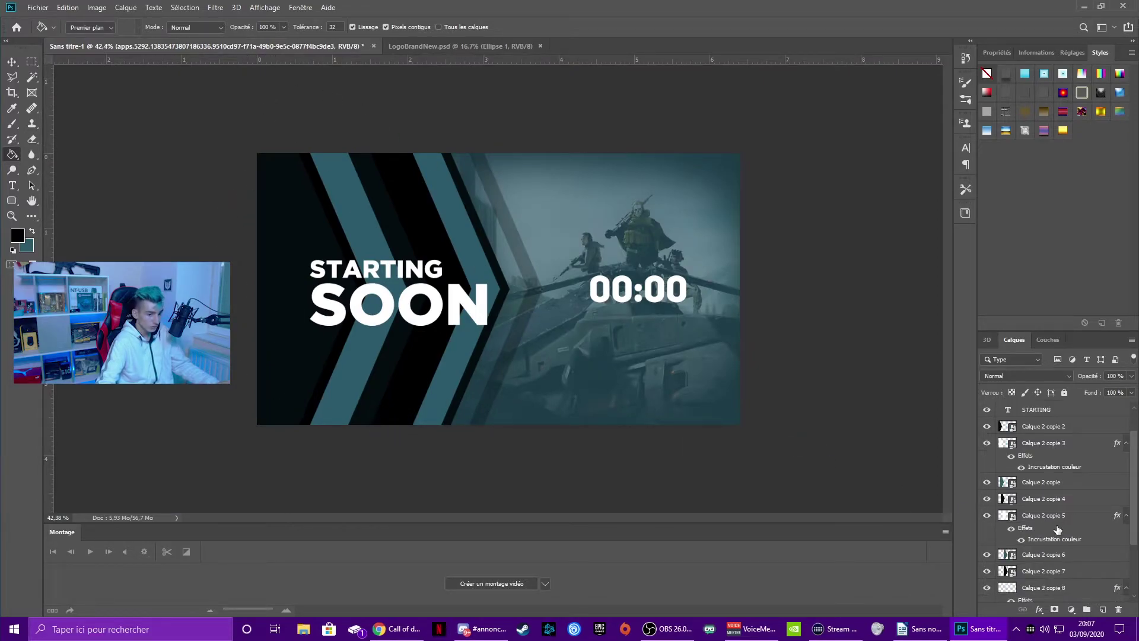
pyautogui.click(1045, 485)
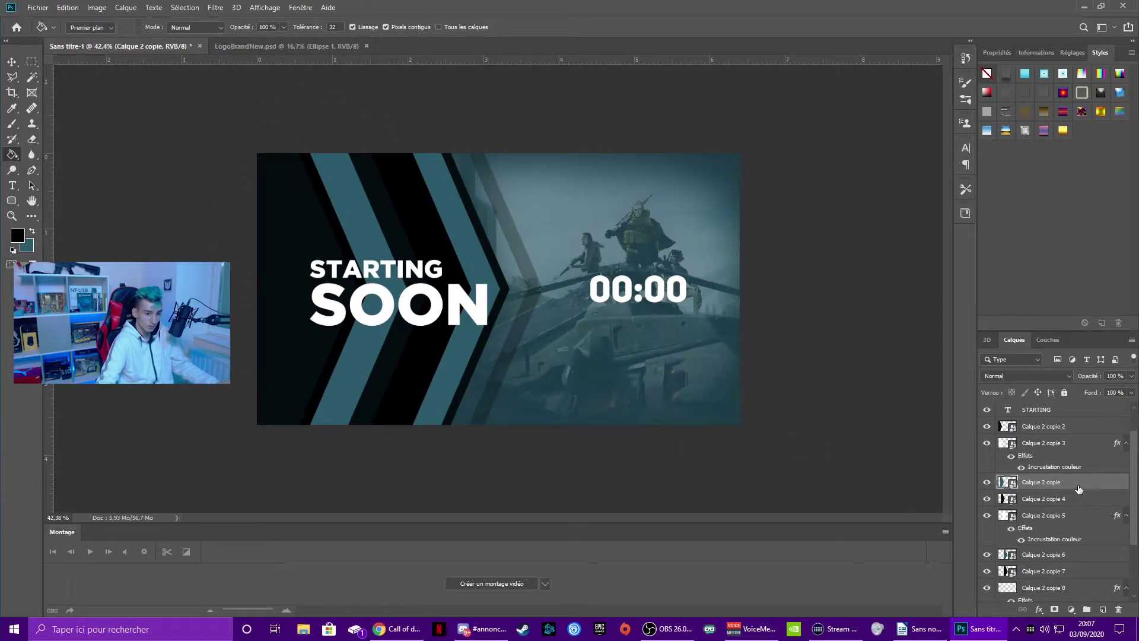
pyautogui.scroll(2, 1043, 482)
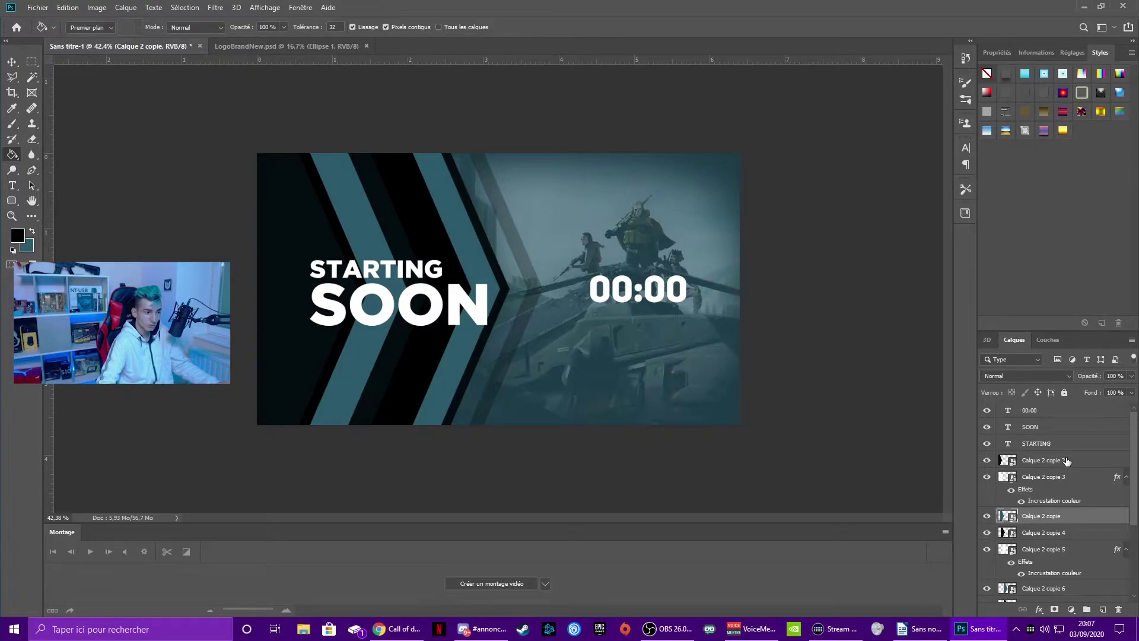
# Try a 46 px white outside stroke on Calque 2 copie 2, then turn it off.
pyautogui.doubleClick(1066, 461)
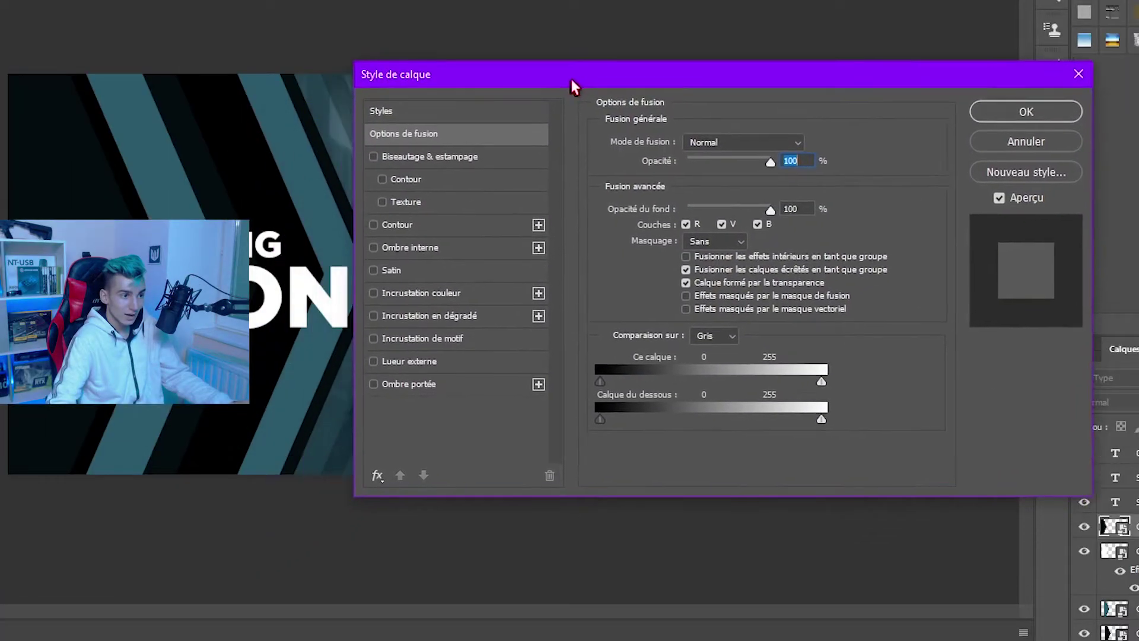
pyautogui.moveTo(571, 76); pyautogui.dragTo(678, 23)
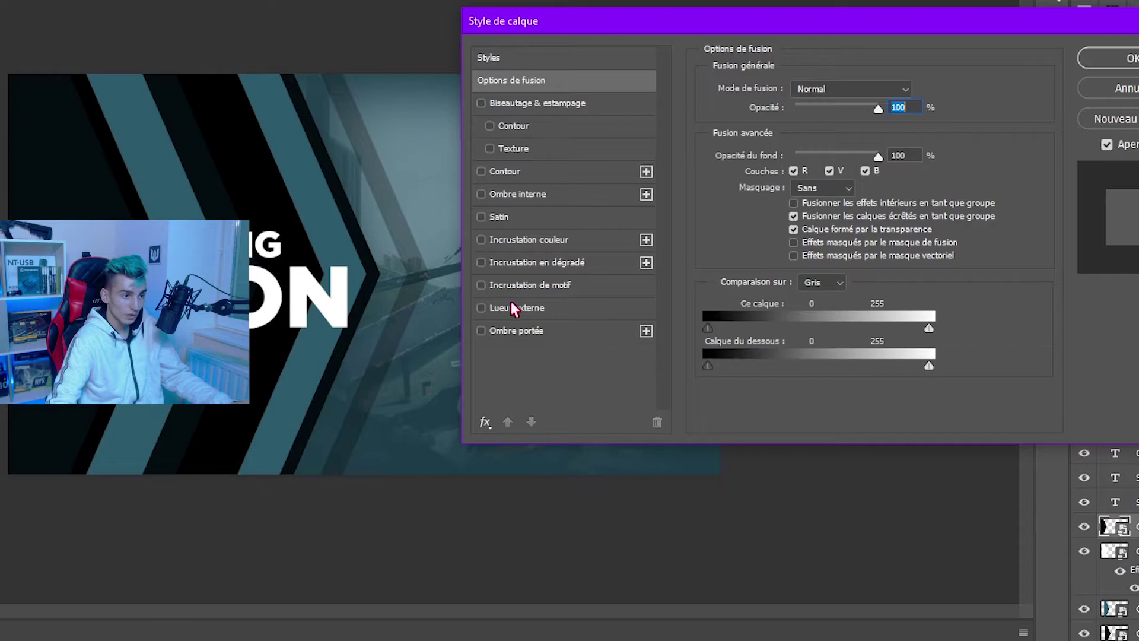
pyautogui.click(496, 172)
pyautogui.click(828, 106)
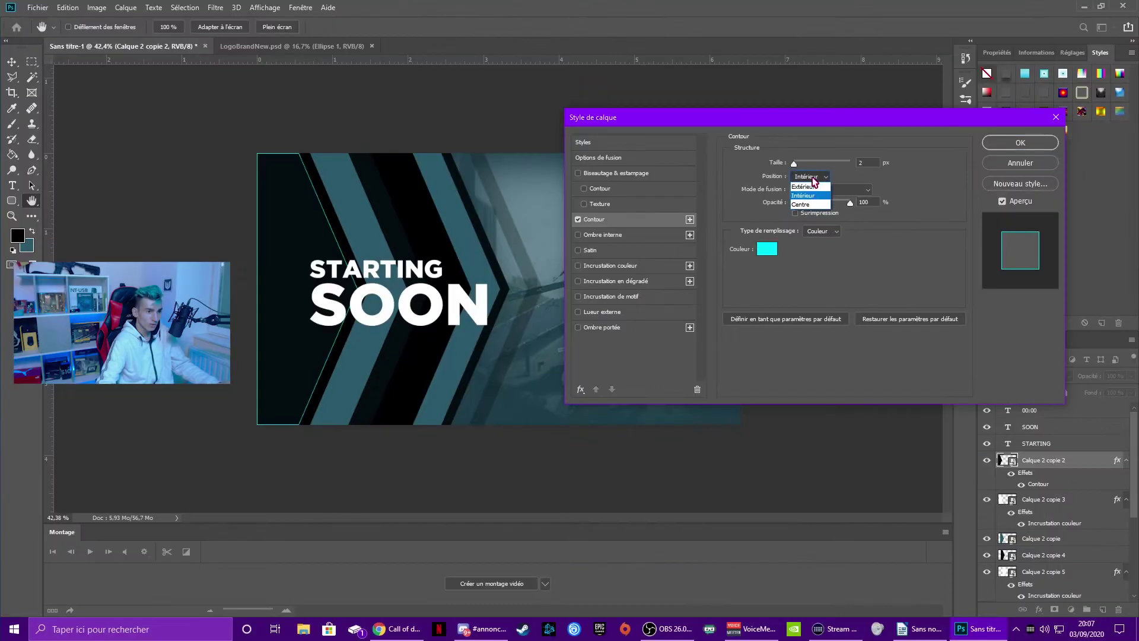
pyautogui.click(808, 186)
pyautogui.moveTo(795, 162); pyautogui.dragTo(806, 163)
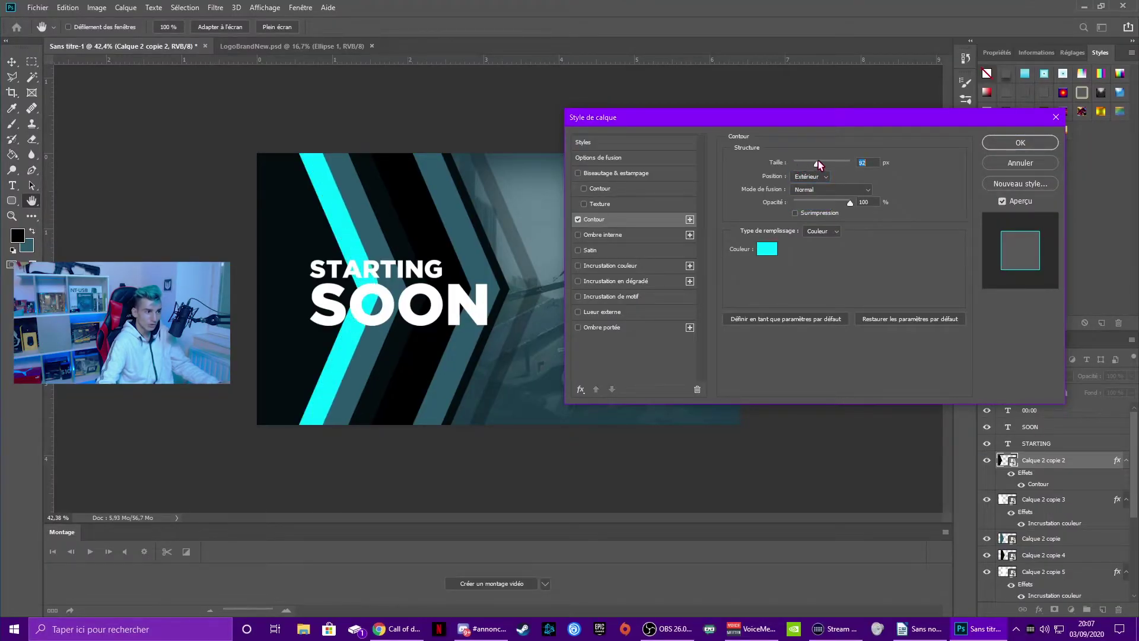
pyautogui.click(766, 248)
pyautogui.click(377, 312)
pyautogui.click(647, 366)
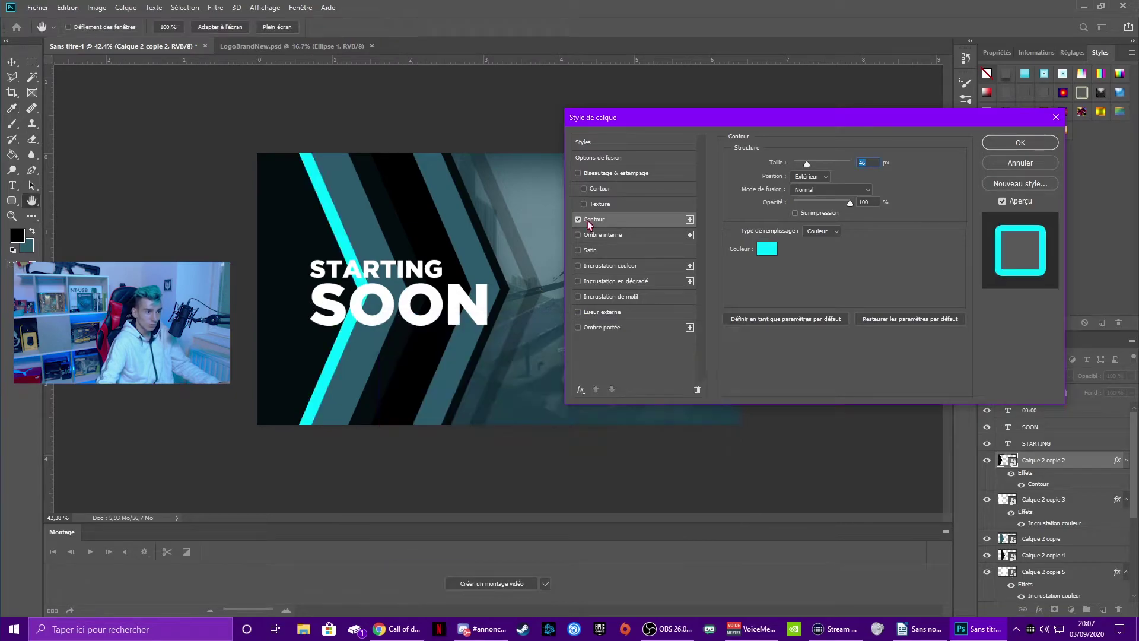
pyautogui.click(578, 219)
# Try inner shadow, drop shadow and outer glow, then discard all layer style changes.
pyautogui.click(602, 237)
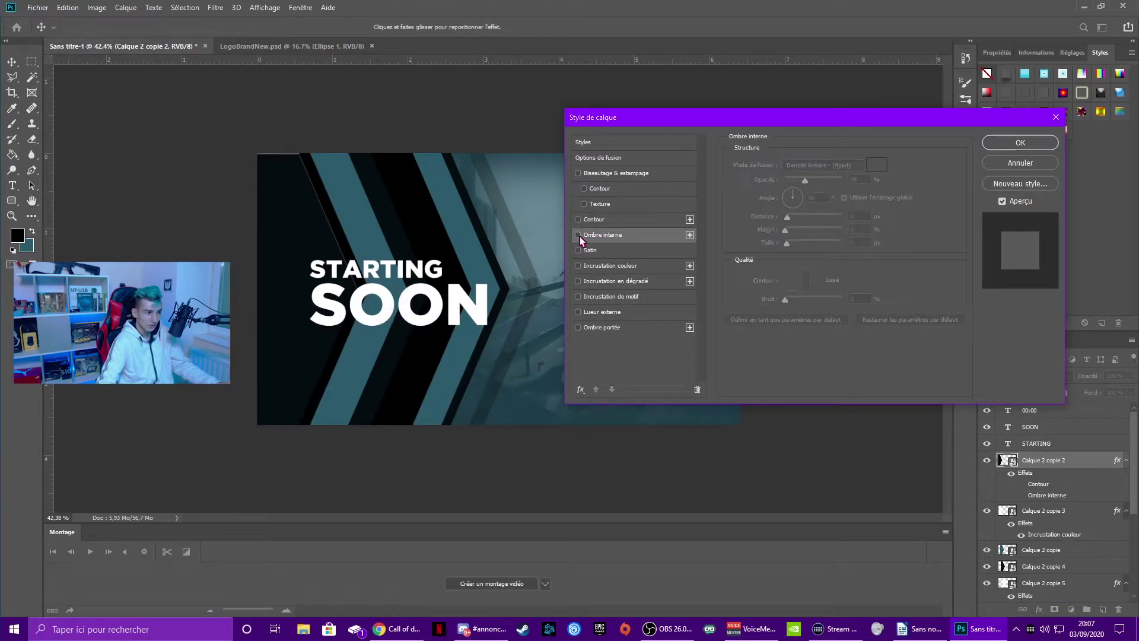
pyautogui.click(586, 329)
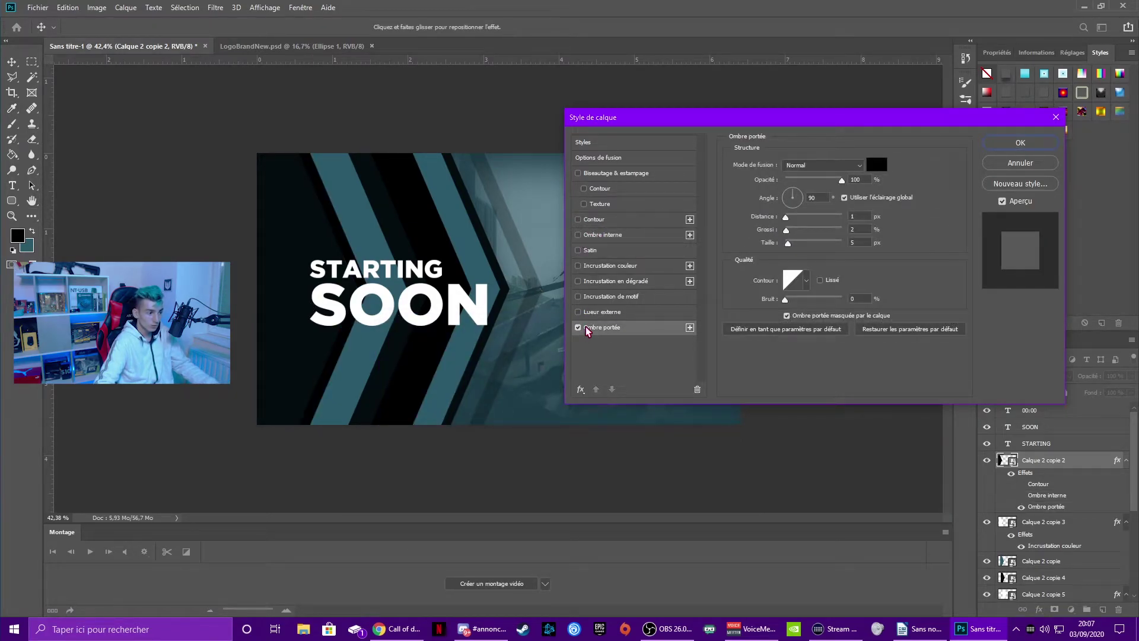
pyautogui.click(794, 203)
pyautogui.click(578, 327)
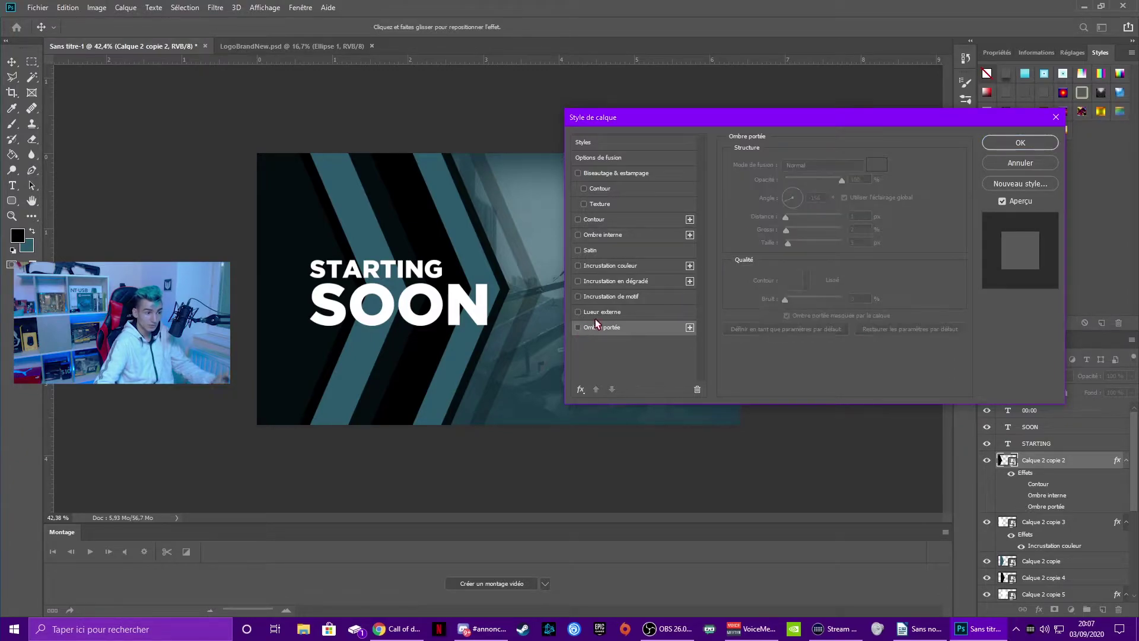
pyautogui.click(599, 311)
pyautogui.press('Escape')
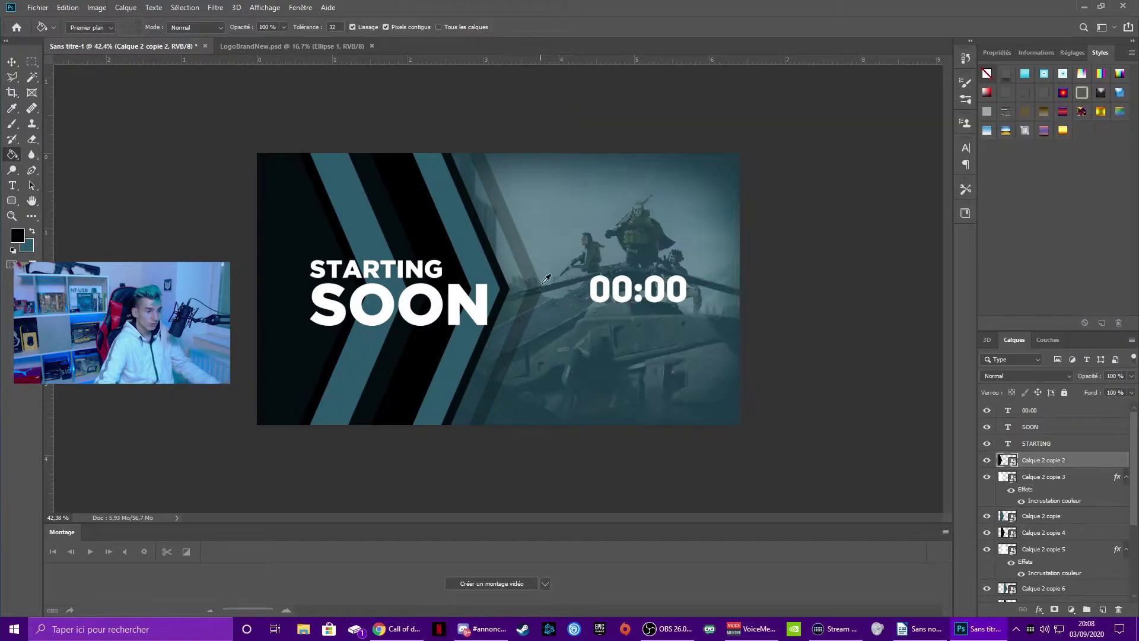
# Add a new empty layer, Calque 3, at the top above the 00:00 timer.
pyautogui.scroll(2, 547, 279)
pyautogui.scroll(-1, 582, 296)
pyautogui.scroll(1, 608, 310)
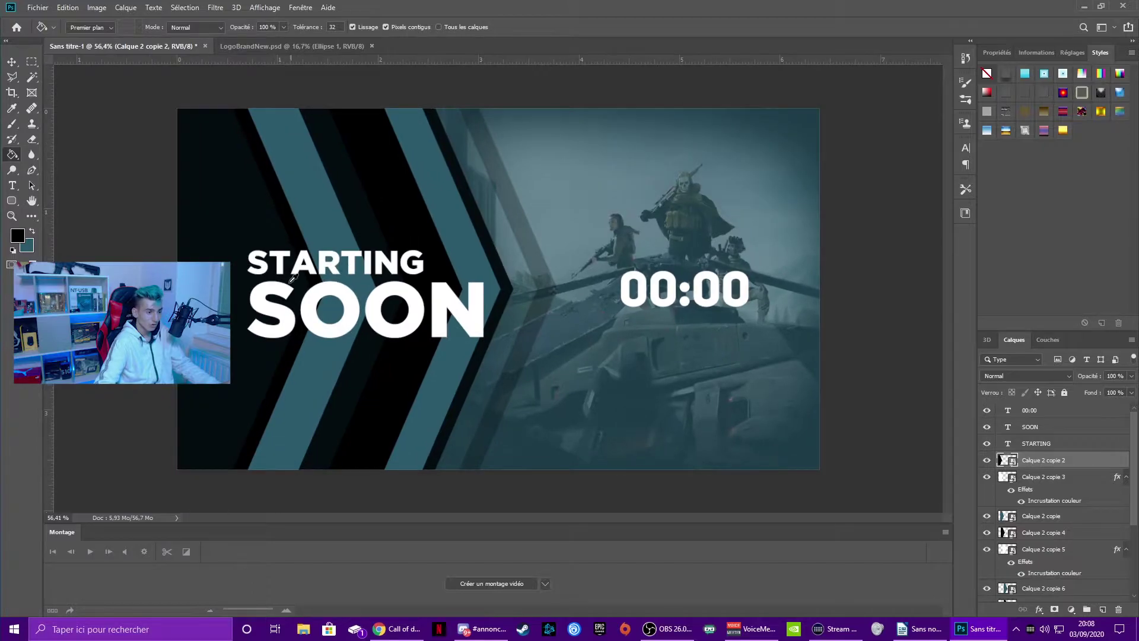
pyautogui.scroll(-1, 751, 346)
pyautogui.scroll(1, 807, 323)
pyautogui.scroll(1, 798, 324)
pyautogui.scroll(-1, 790, 325)
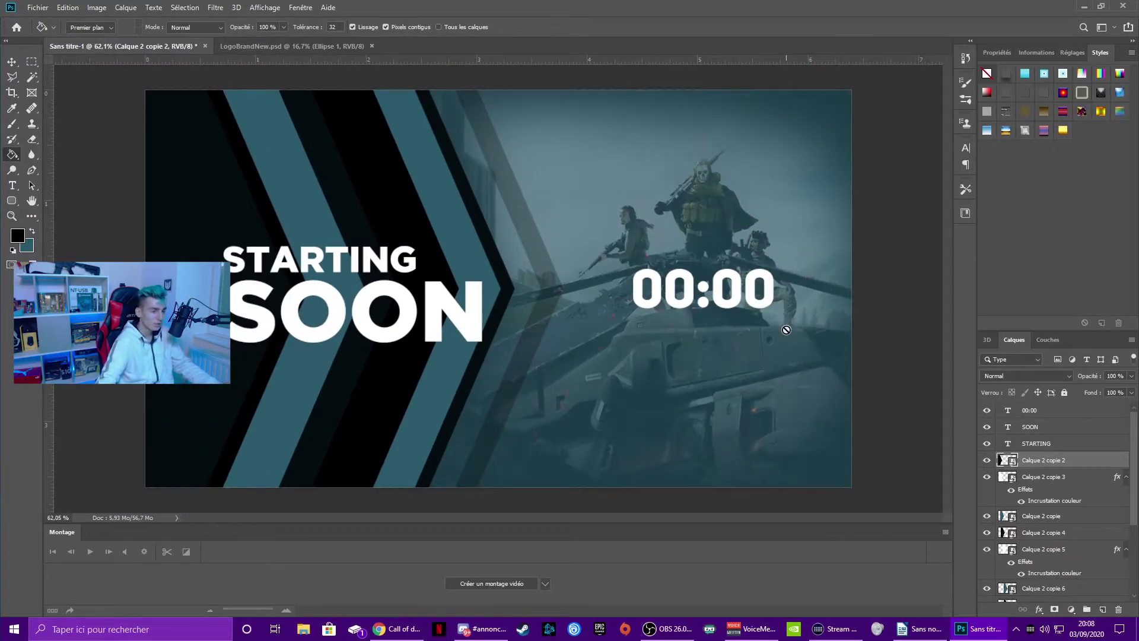
pyautogui.click(1044, 410)
pyautogui.click(1102, 609)
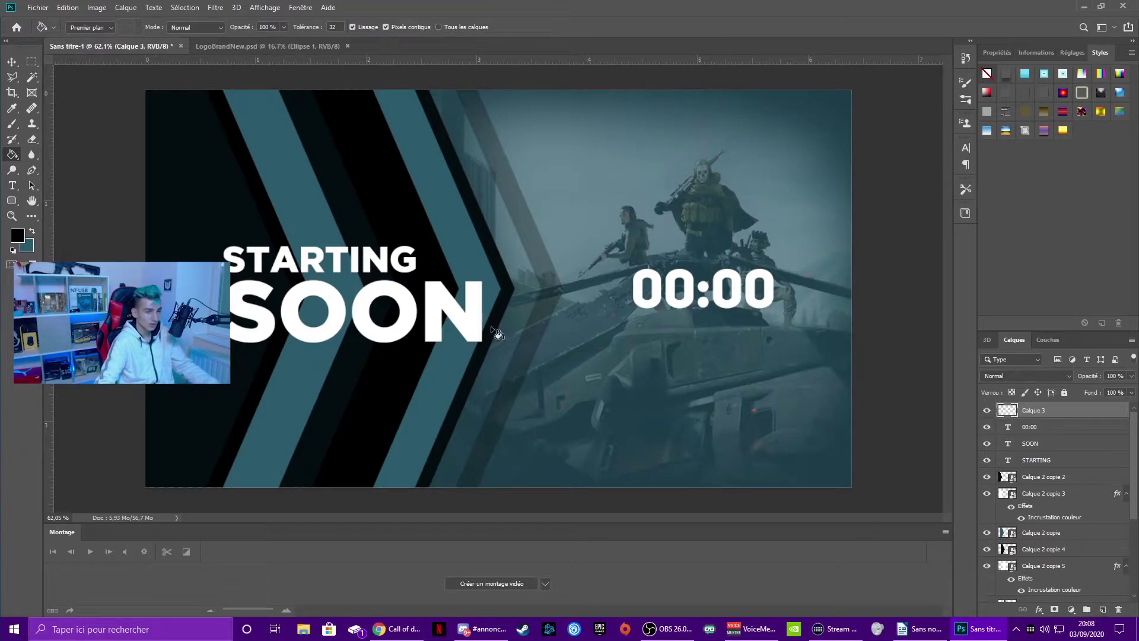
# Select a wide rectangle and fill it with white (ffffff).
pyautogui.click(32, 62)
pyautogui.moveTo(533, 151); pyautogui.dragTo(808, 209)
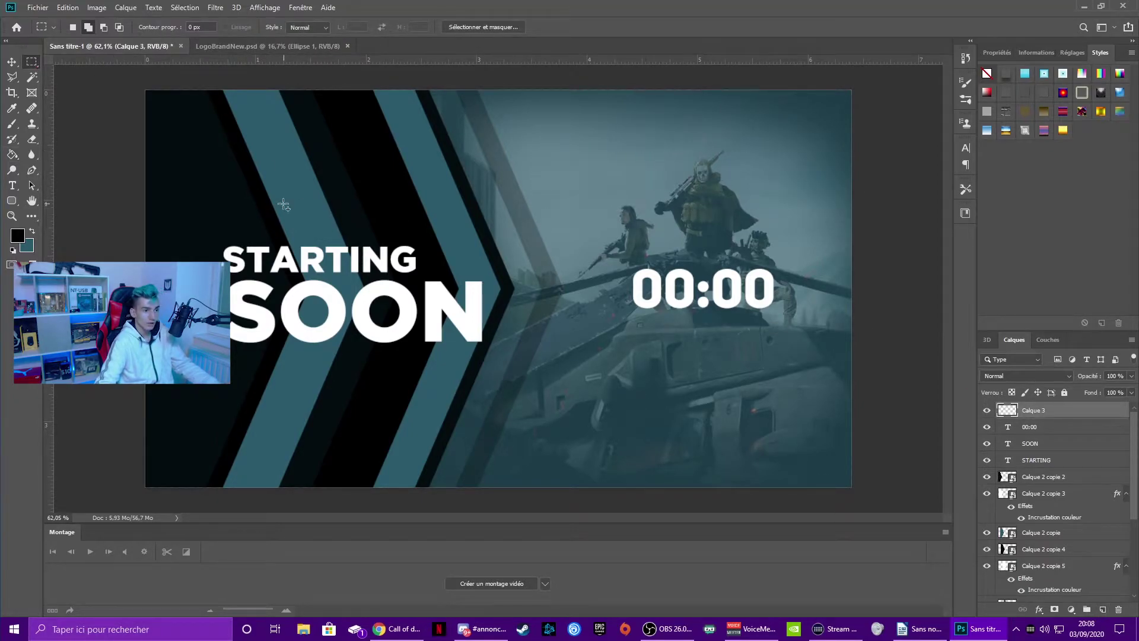
pyautogui.click(18, 239)
pyautogui.write('ffffff')
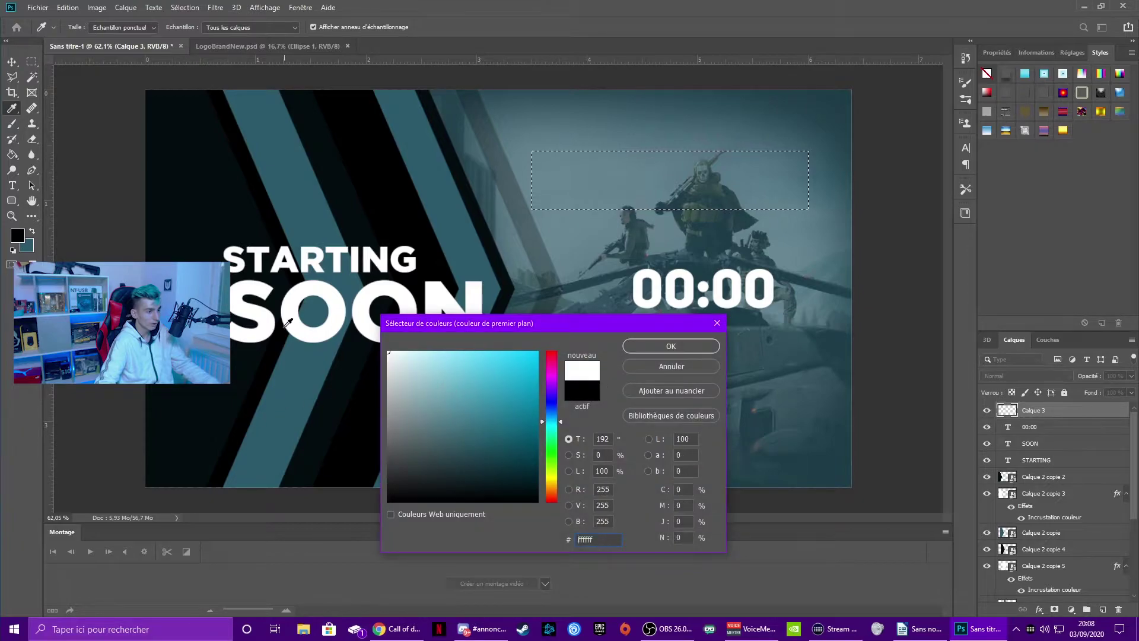
pyautogui.click(671, 346)
pyautogui.press('g')
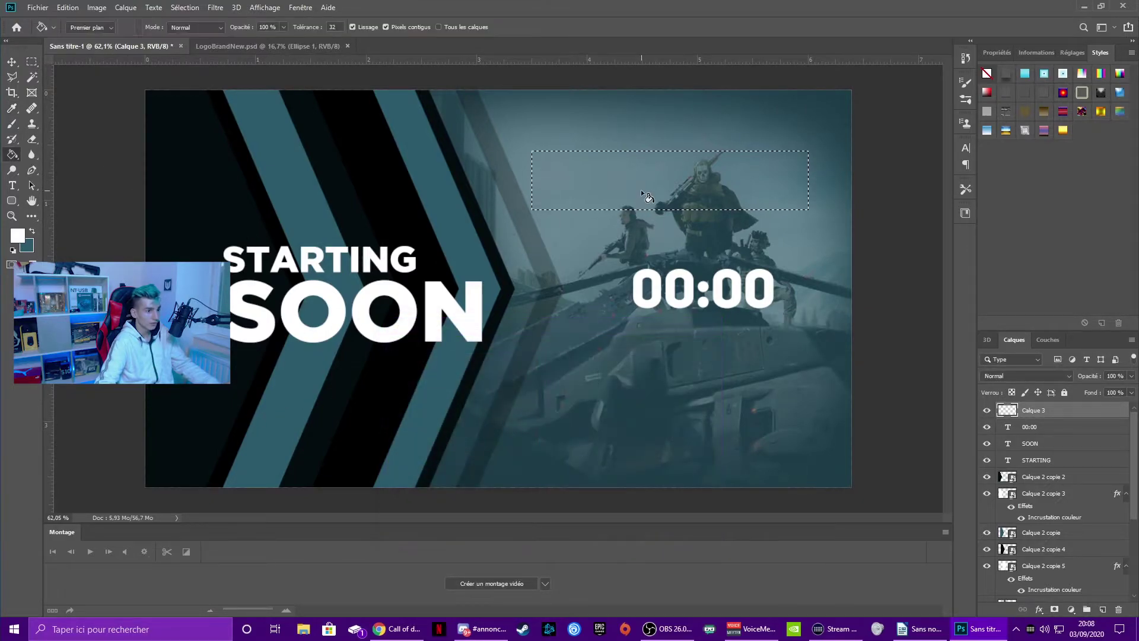
pyautogui.click(647, 199)
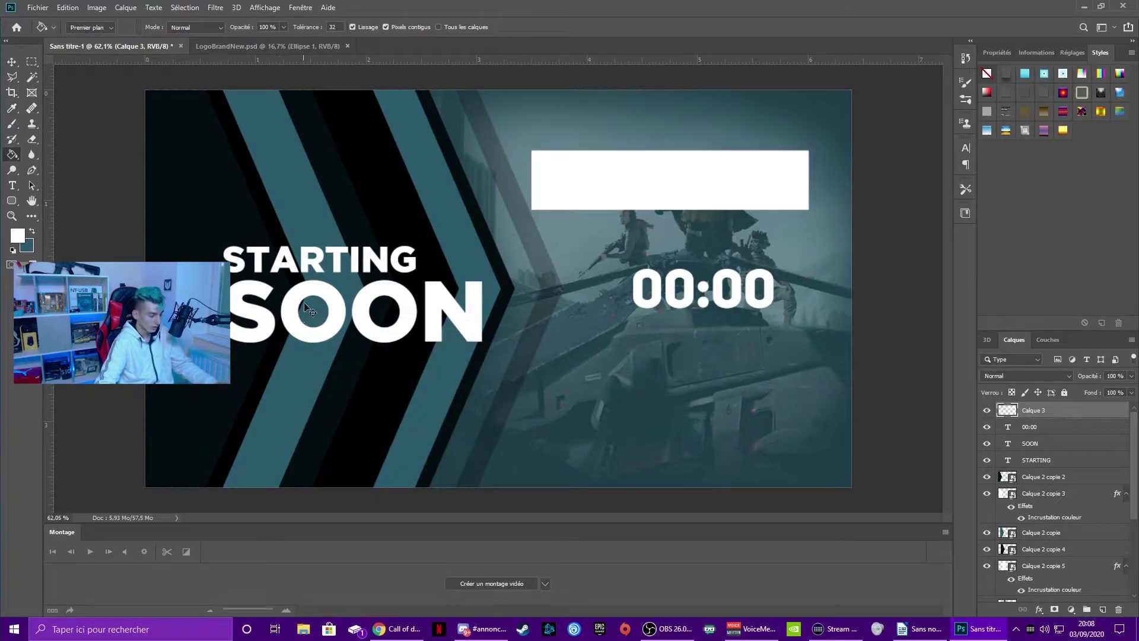
# Move the white bar down to sit just above the 00:00 timer.
pyautogui.hotkey('ctrl', 't')
pyautogui.moveTo(724, 189); pyautogui.dragTo(756, 238)
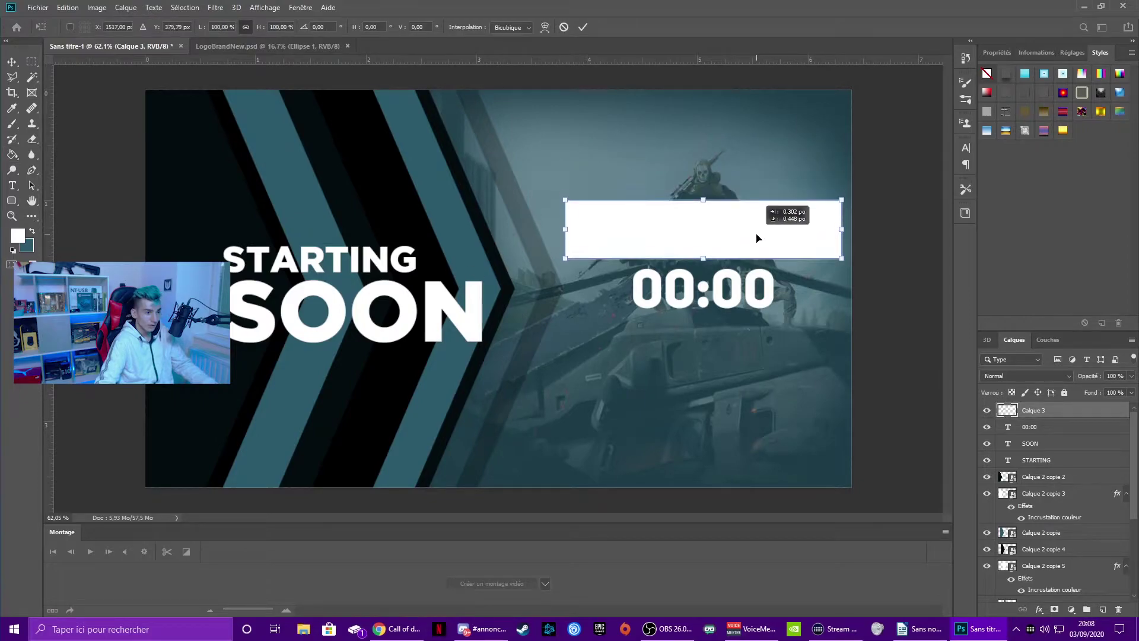
pyautogui.hotkey('ctrl', '+')
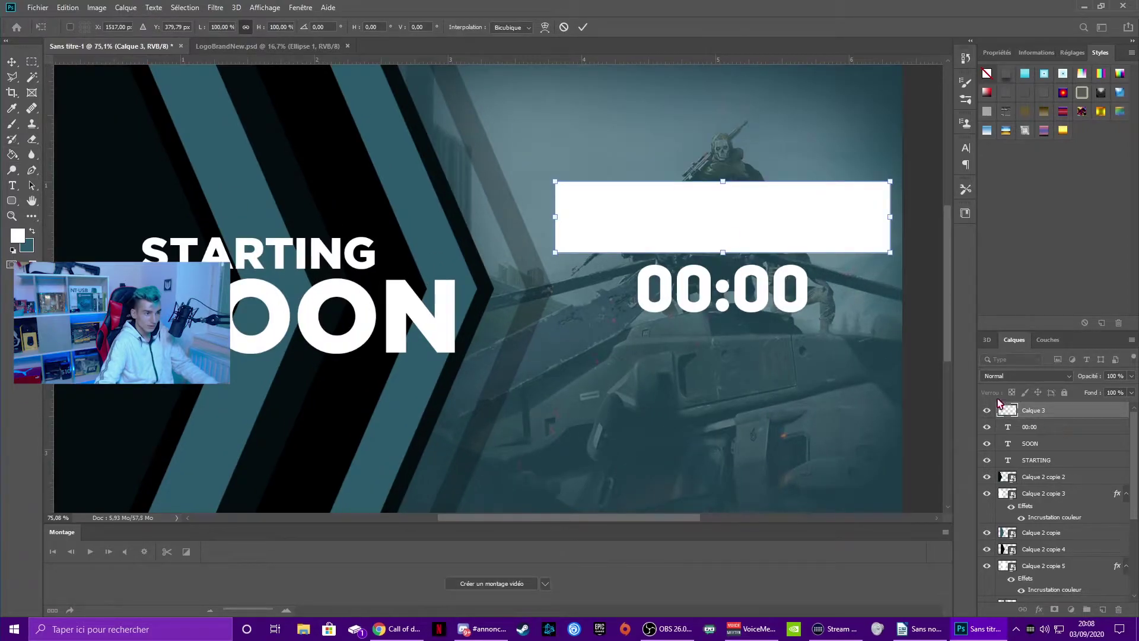
# Add a vertical guide through the centre of the 00:00 timer.
pyautogui.press('g')
pyautogui.click(1020, 426)
pyautogui.moveTo(226, 309); pyautogui.dragTo(723, 339)
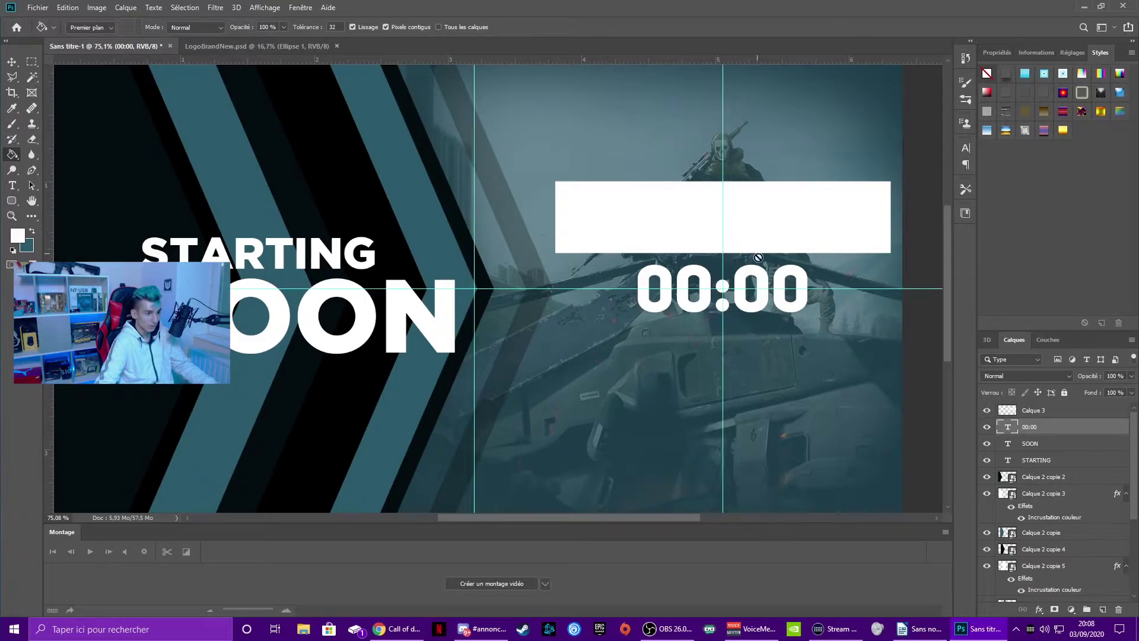
pyautogui.scroll(-1, 740, 245)
# Free-transform the white rectangle on Calque 3 into a very thin bar.
pyautogui.keyDown('ctrl'); pyautogui.click(712, 330); pyautogui.keyUp('ctrl')
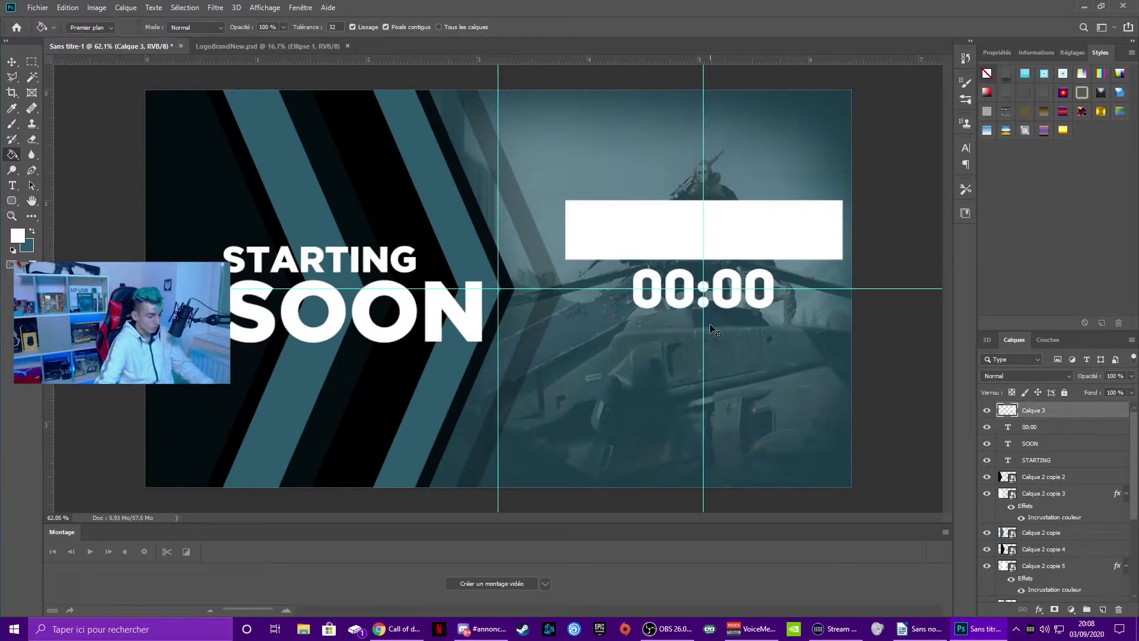
pyautogui.hotkey('ctrl', 't')
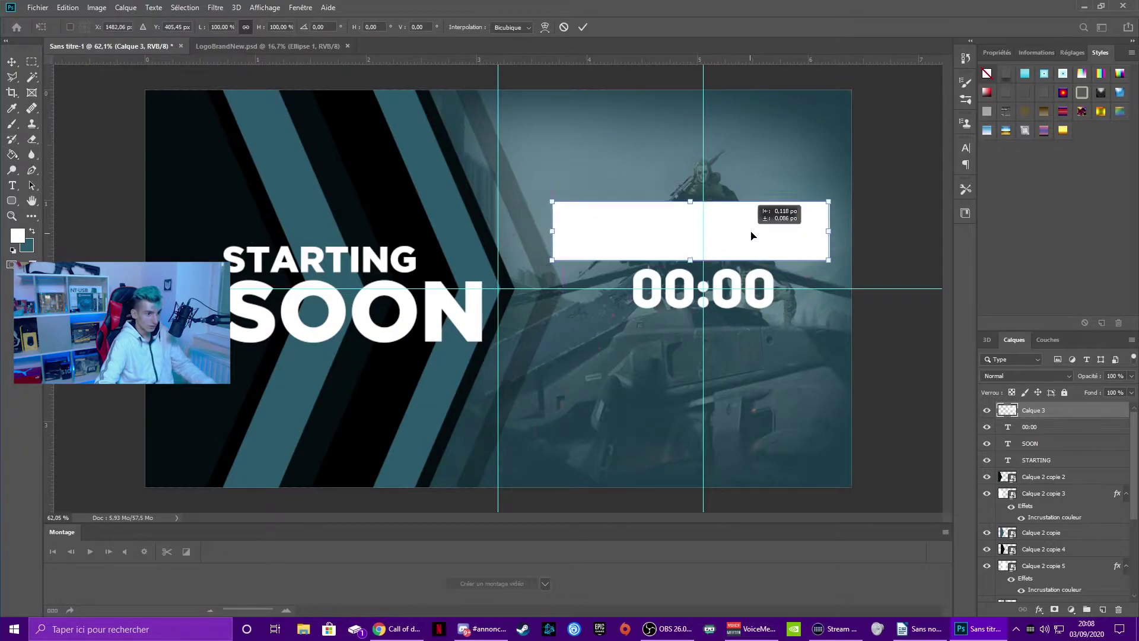
pyautogui.moveTo(723, 237); pyautogui.dragTo(719, 237)
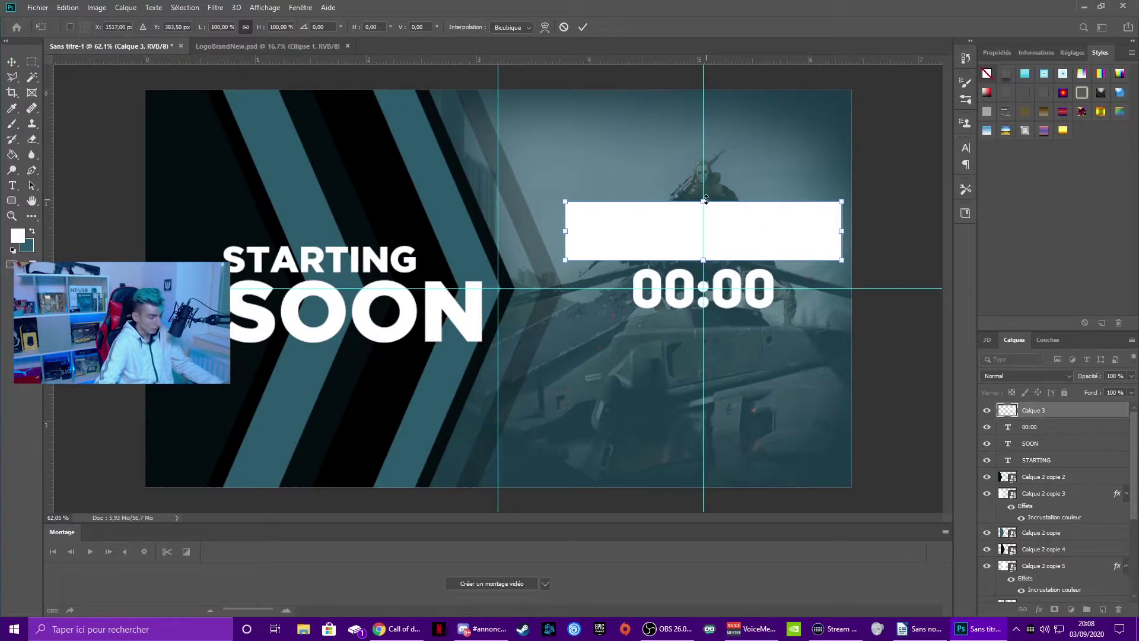
pyautogui.moveTo(706, 200); pyautogui.dragTo(712, 248)
pyautogui.scroll(3, 712, 249)
pyautogui.scroll(5, 712, 249)
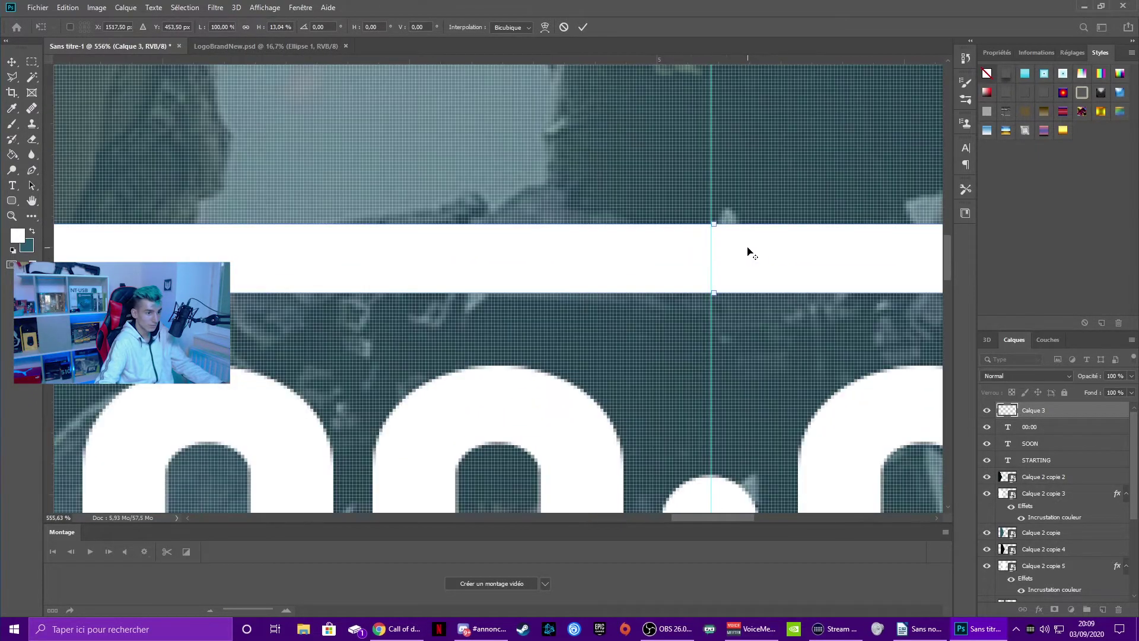
pyautogui.scroll(2, 705, 237)
pyautogui.moveTo(705, 211); pyautogui.dragTo(709, 297)
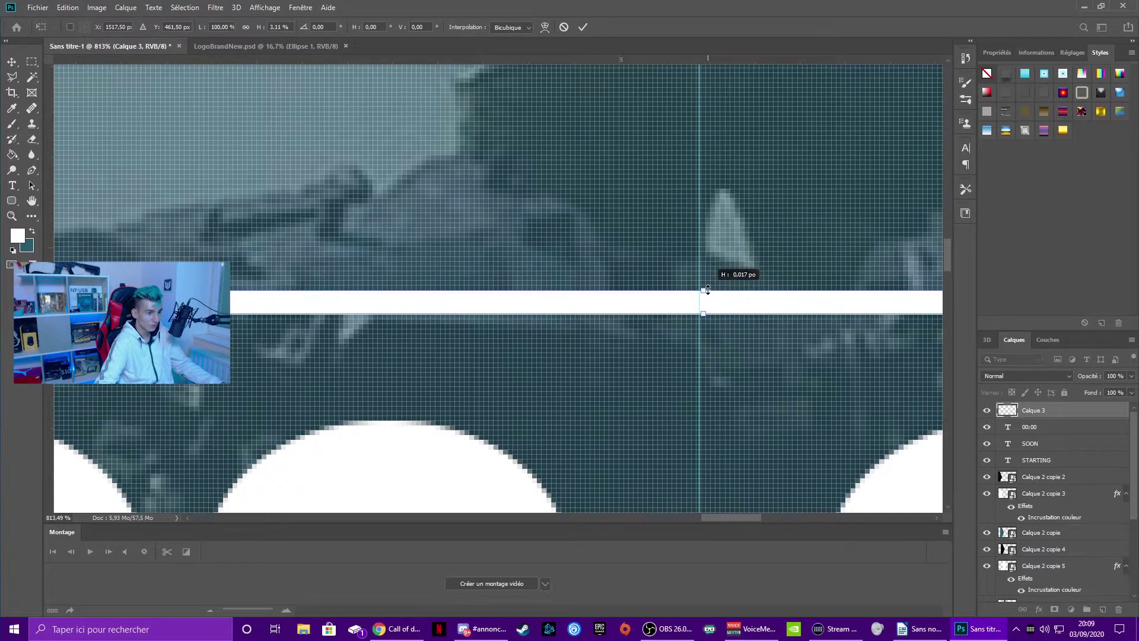
# Shorten the white bar, then stretch both ends to set the line's width over the timer.
pyautogui.moveTo(196, 300); pyautogui.dragTo(383, 300)
pyautogui.scroll(-3, 704, 294)
pyautogui.scroll(-2, 704, 294)
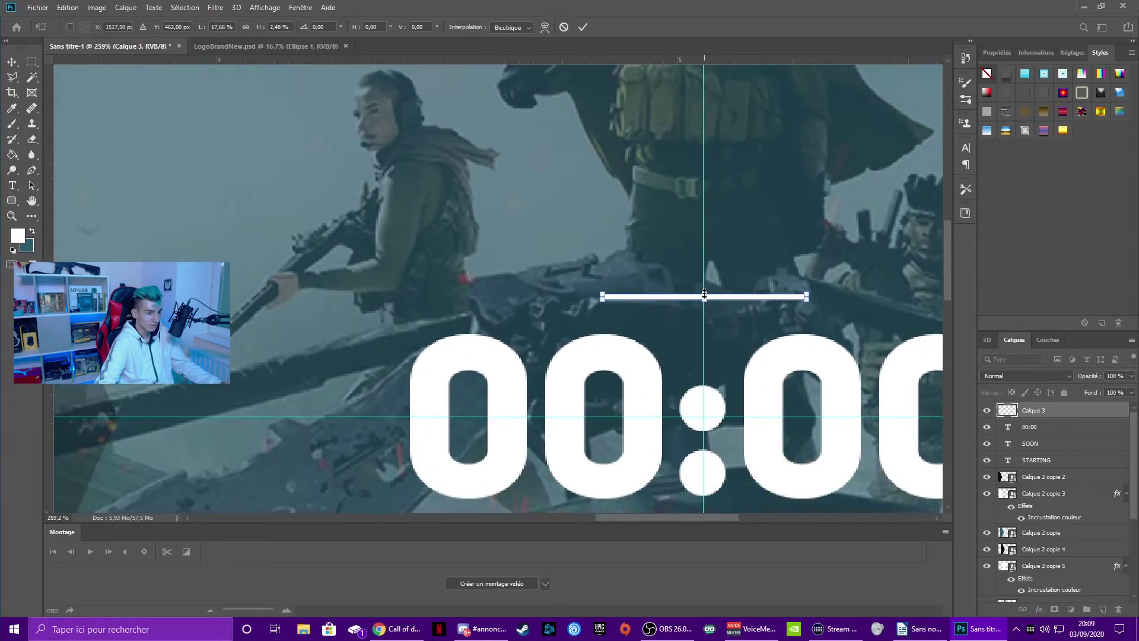
pyautogui.scroll(-2, 704, 295)
pyautogui.scroll(6, 771, 290)
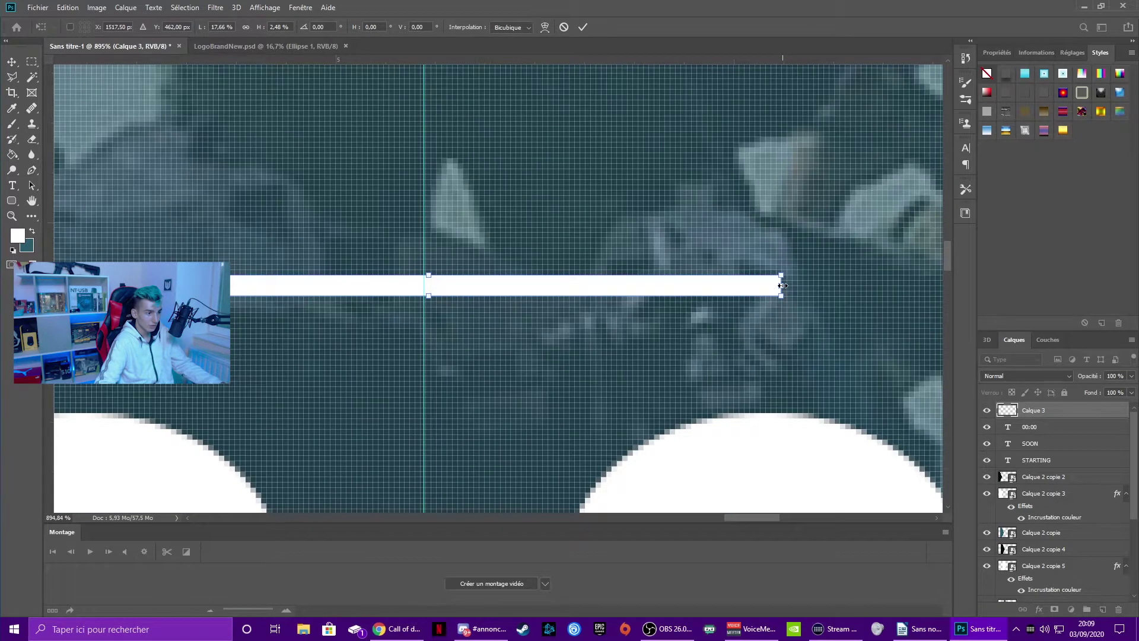
pyautogui.scroll(-3, 676, 288)
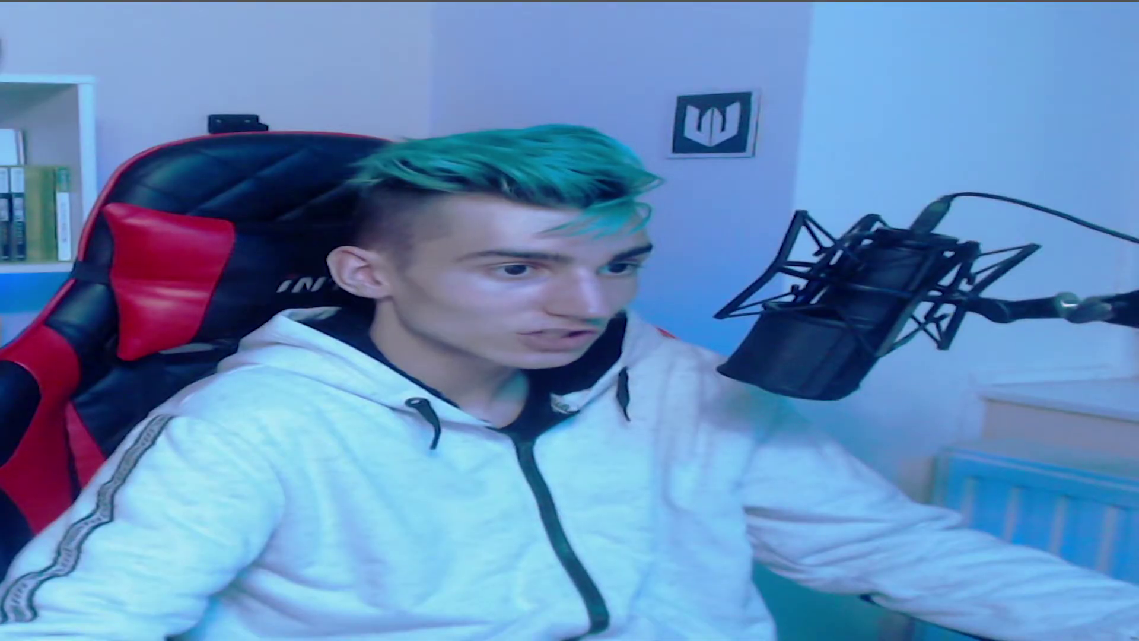
pyautogui.moveTo(727, 285); pyautogui.dragTo(828, 285)
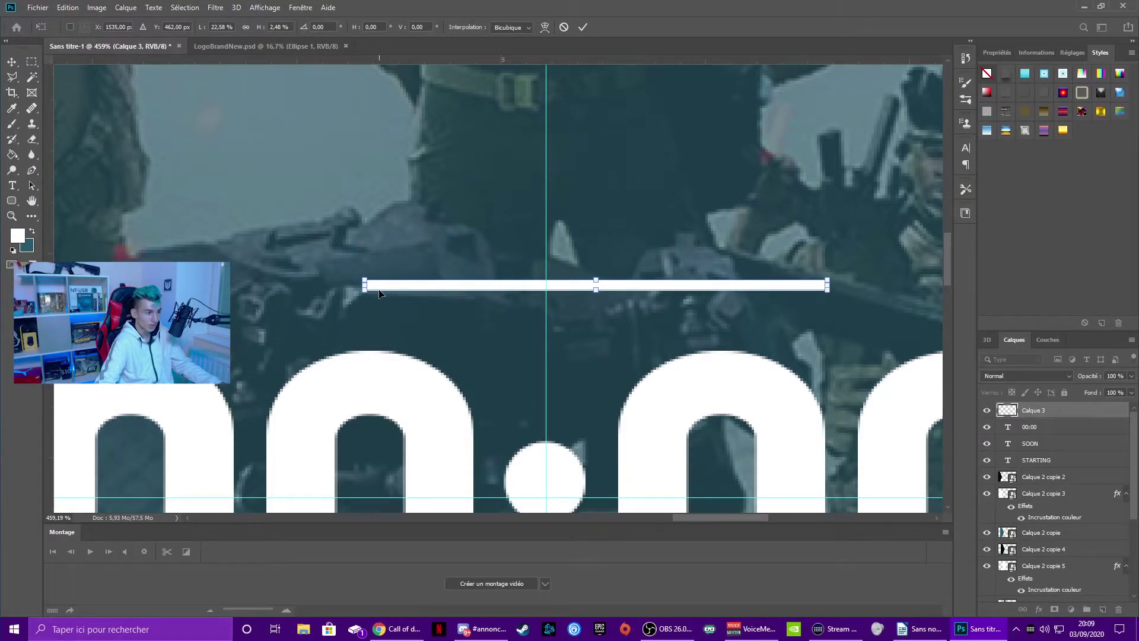
pyautogui.moveTo(366, 286); pyautogui.dragTo(253, 286)
pyautogui.press('Return')
# Nudge the white line up so it sits just above the 00:00 digits.
pyautogui.press('g')
pyautogui.scroll(-5, 482, 342)
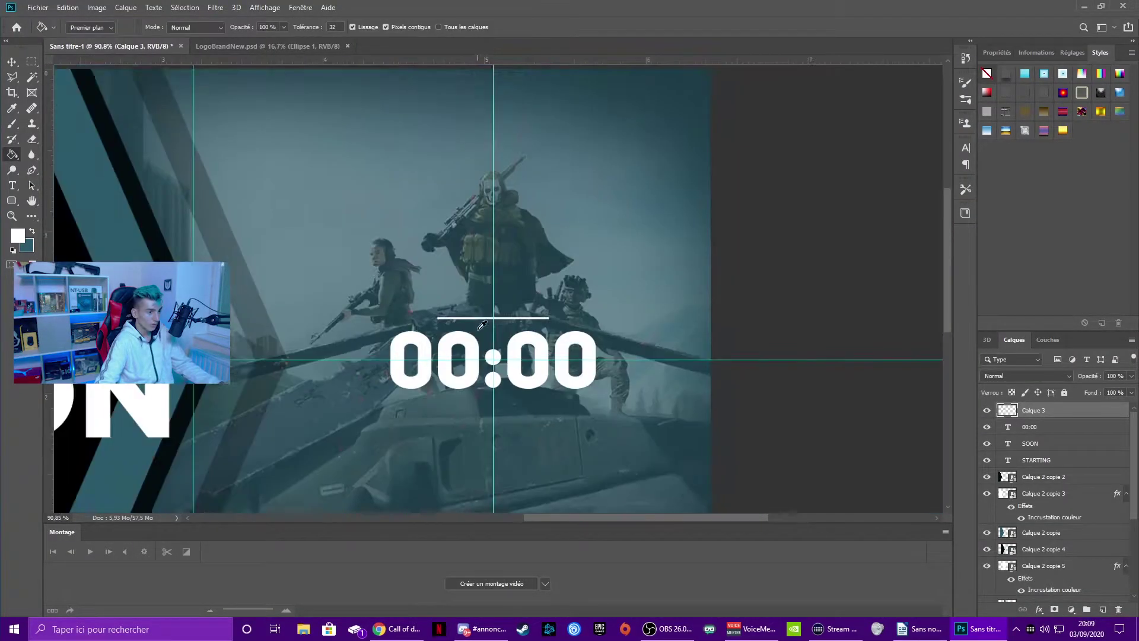
pyautogui.scroll(3, 482, 342)
pyautogui.hotkey('ctrl', 't')
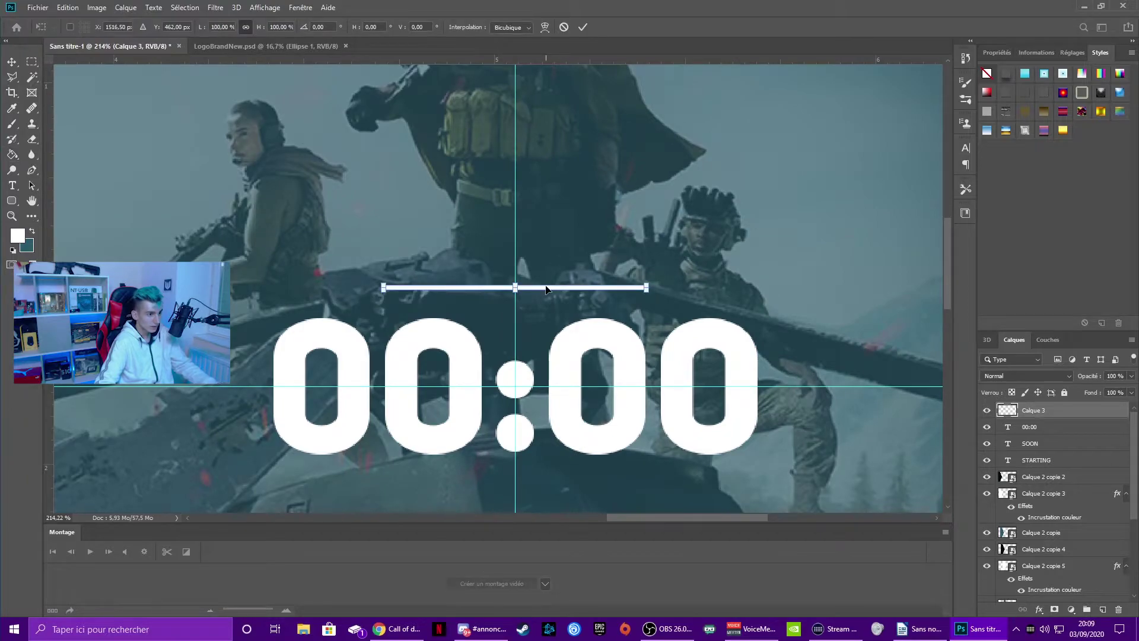
pyautogui.moveTo(546, 290); pyautogui.dragTo(548, 286)
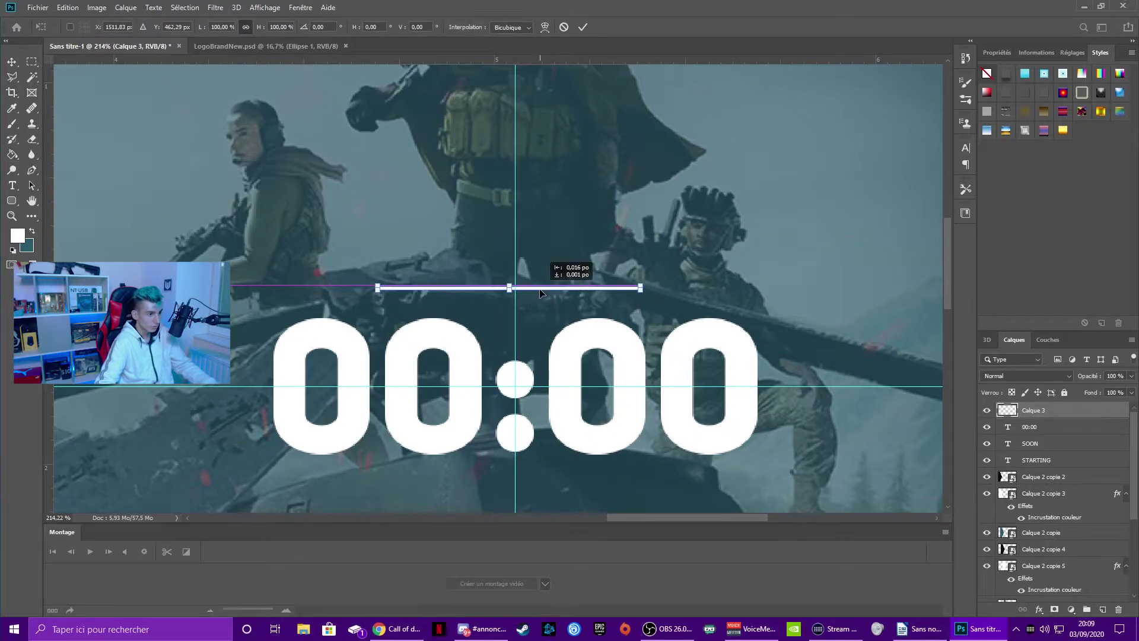
pyautogui.click(582, 28)
pyautogui.scroll(-5, 545, 248)
# Duplicate the white line to Calque 3 copie and shift the copy below the 00:00 timer.
pyautogui.scroll(-1, 745, 256)
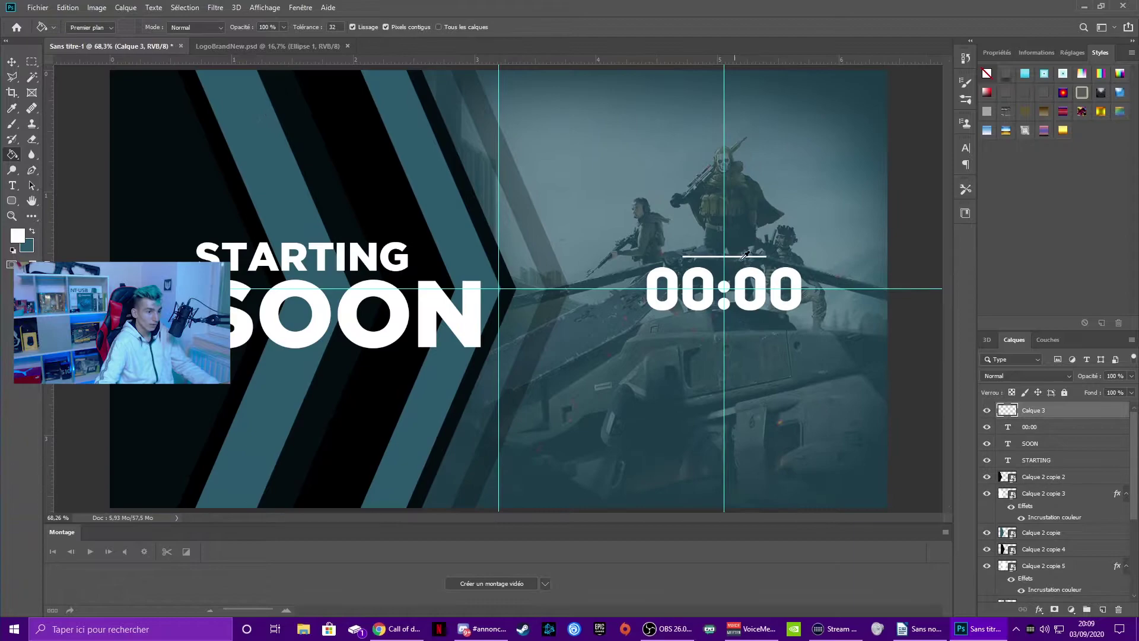
pyautogui.scroll(1, 777, 279)
pyautogui.scroll(1, 779, 278)
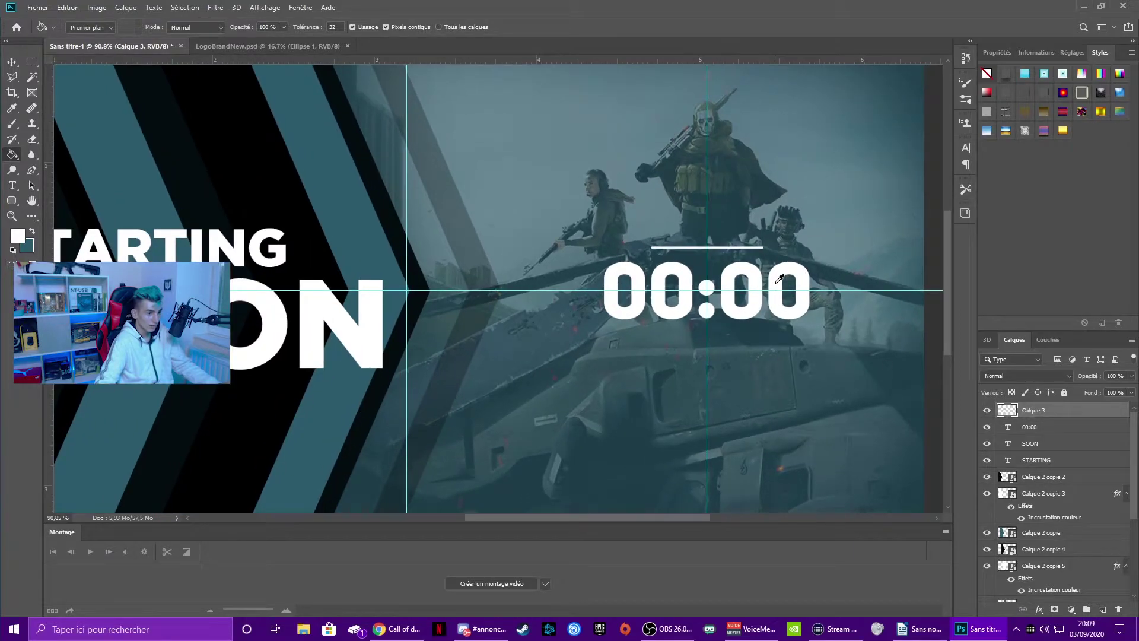
pyautogui.hotkey('ctrl', 'j')
pyautogui.press('v')
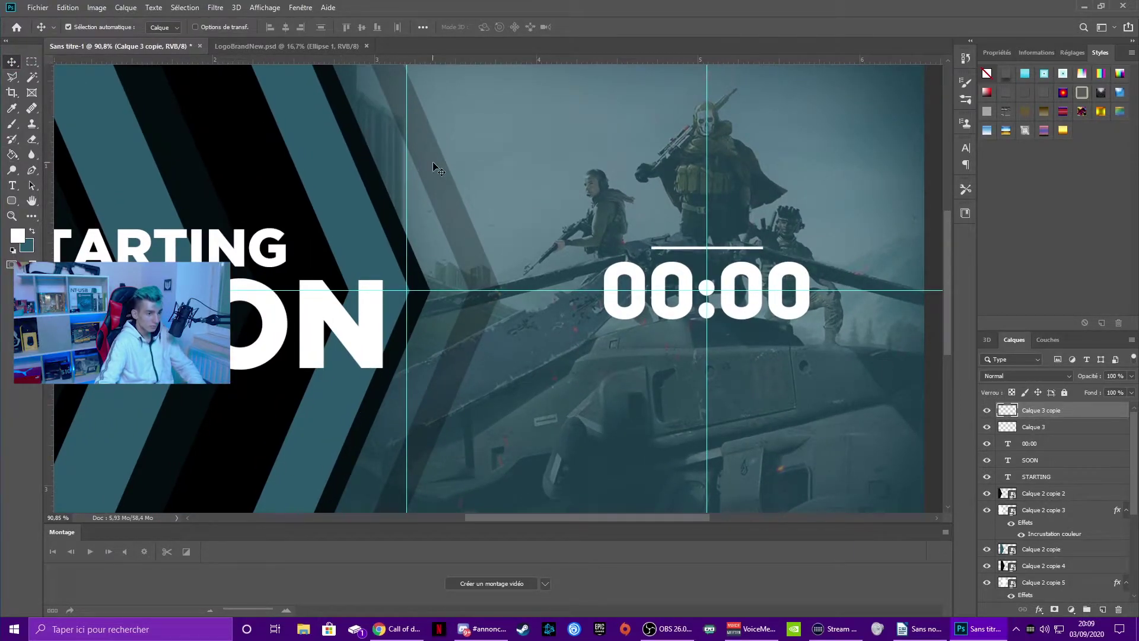
pyautogui.hotkey('shift', 'Down')
pyautogui.hotkey('shift', 'Down')
pyautogui.hotkey('shift', 'Down')
pyautogui.hotkey('shift', 'Down')
pyautogui.hotkey('shift', 'Down')
pyautogui.hotkey('shift', 'Down')
pyautogui.hotkey('shift', 'Down')
pyautogui.hotkey('shift', 'Down')
pyautogui.hotkey('shift', 'Down')
pyautogui.scroll(-2, 436, 167)
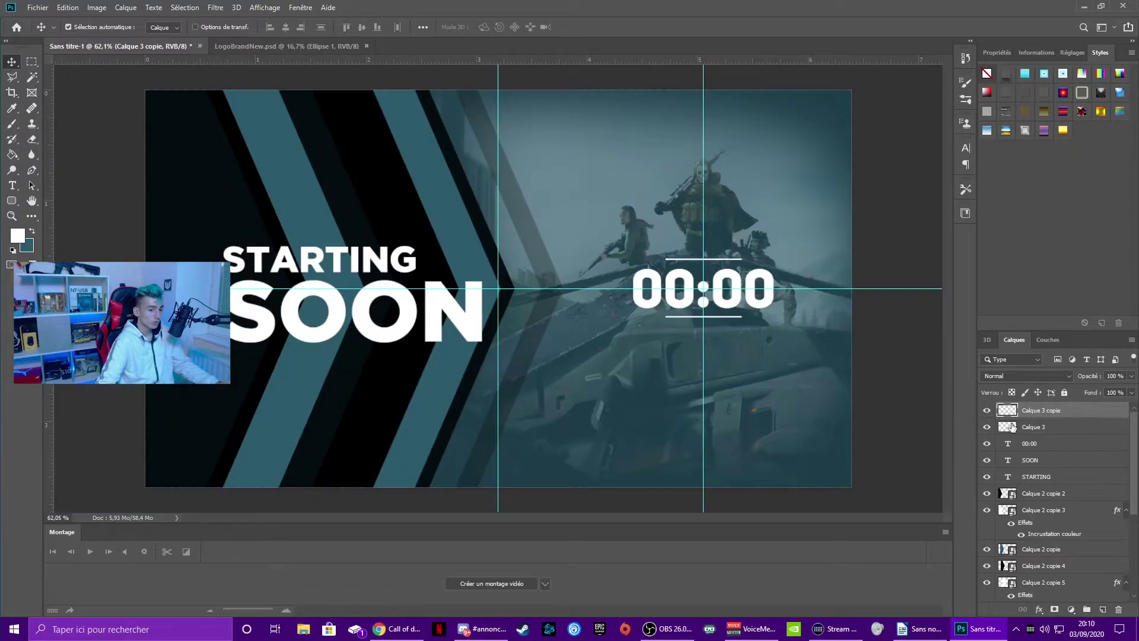
# Select the original Calque 3 line layer.
pyautogui.click(1012, 426)
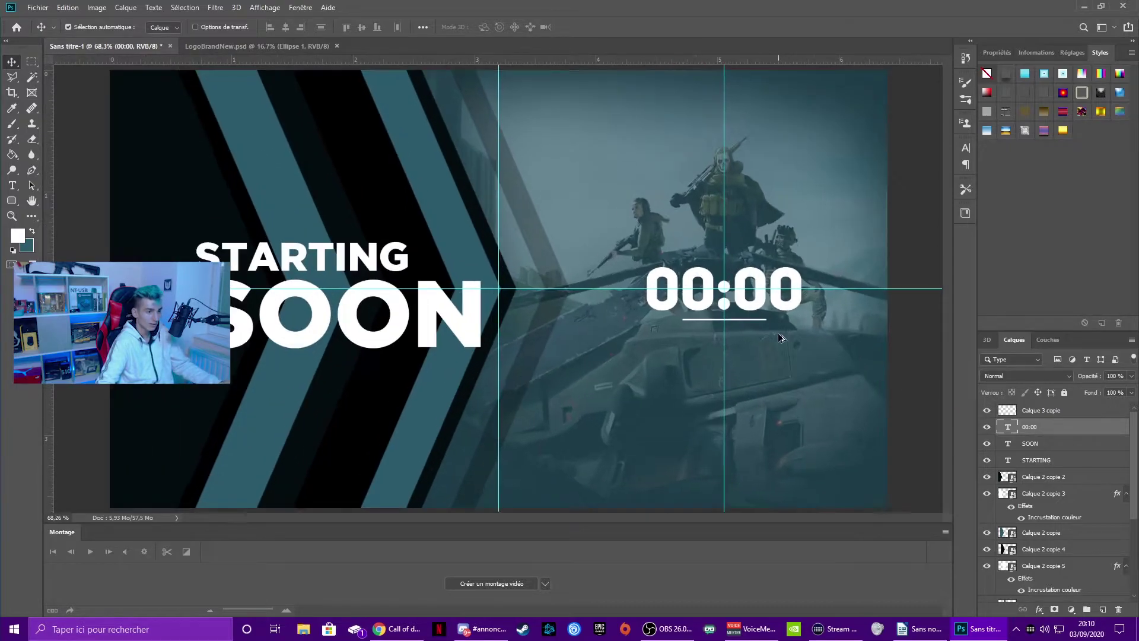
pyautogui.scroll(-3, 777, 333)
pyautogui.scroll(-1, 777, 334)
pyautogui.scroll(2, 711, 315)
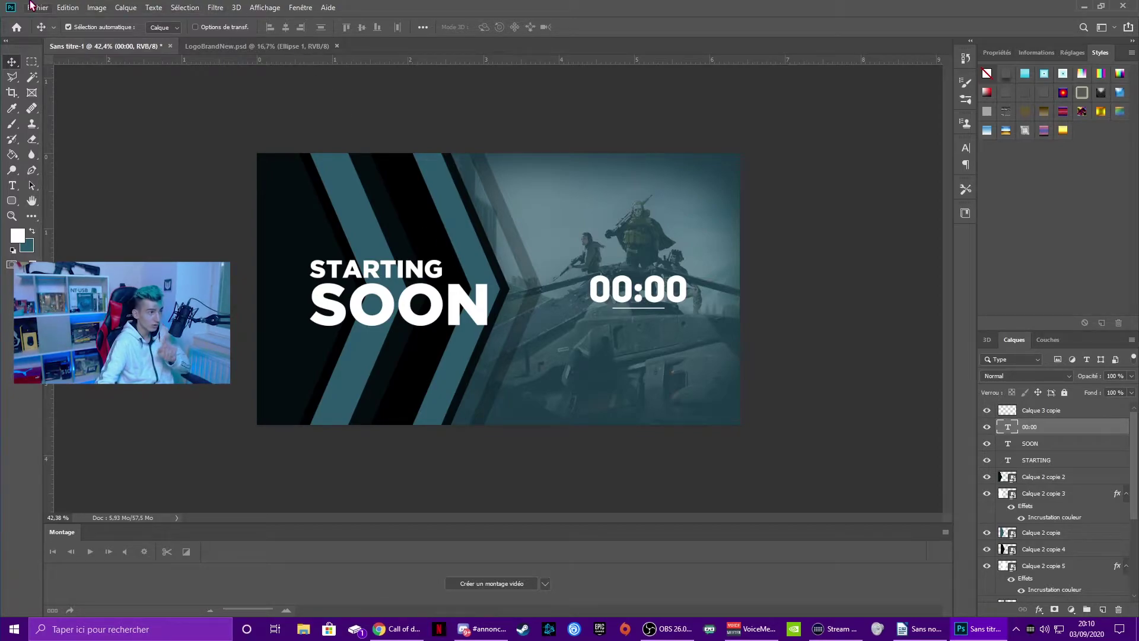
# Save the design as Starting-Soon.psd, accepting the compatibility prompt.
pyautogui.click(37, 7)
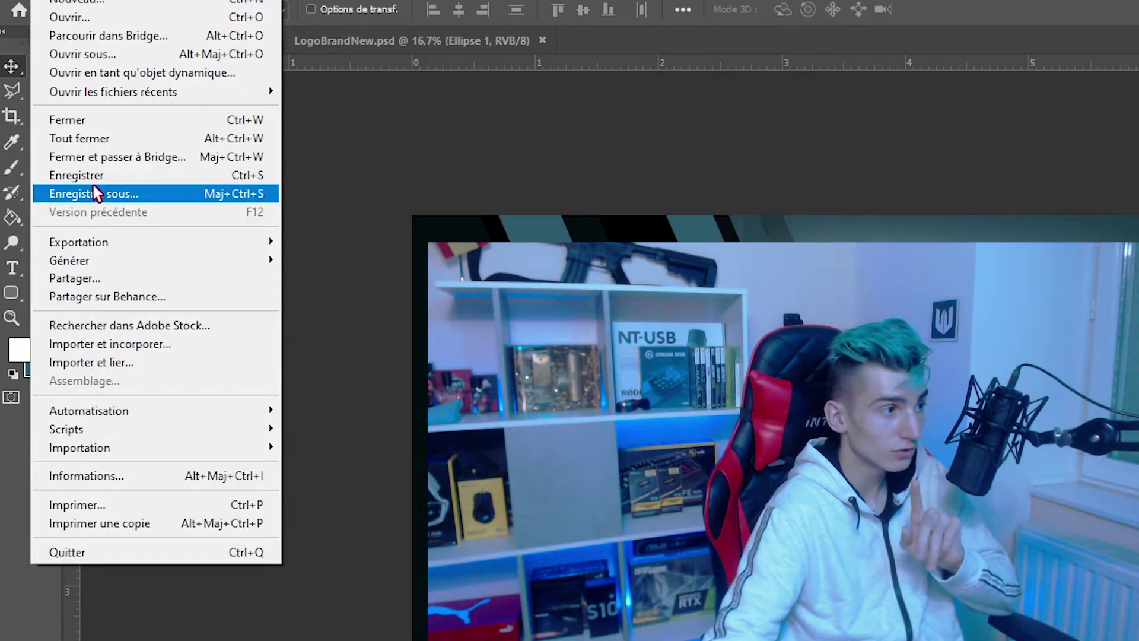
pyautogui.click(95, 193)
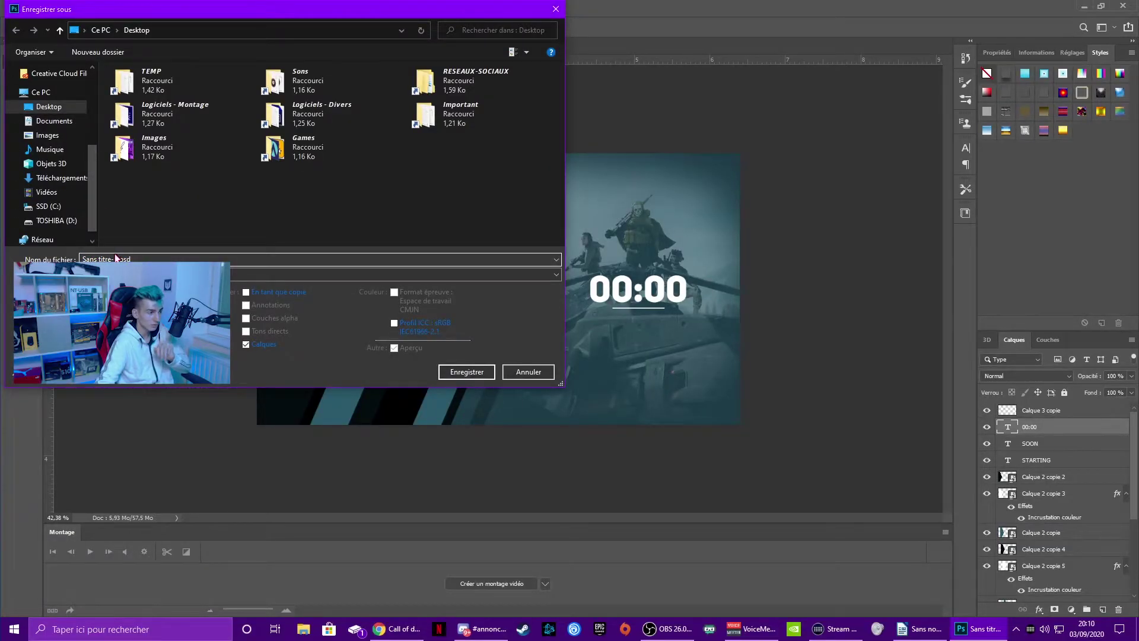
pyautogui.write('Starting-Soon')
pyautogui.press('Return')
pyautogui.click(736, 179)
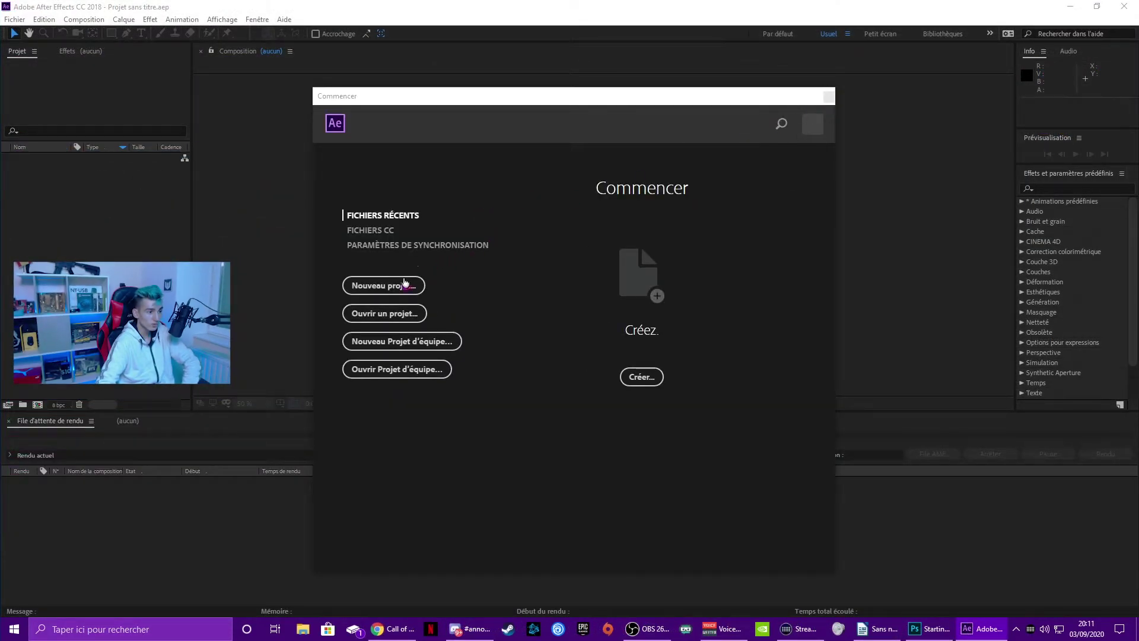
# Start a new project and create Composition 1 with a duration of 0:05:00:00.
pyautogui.click(829, 97)
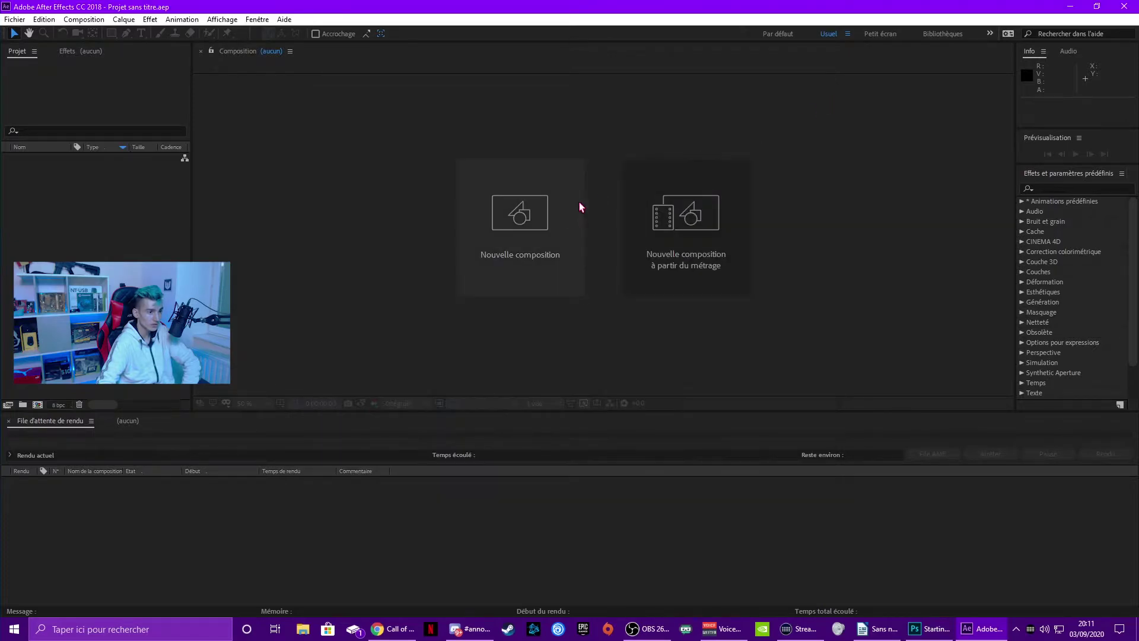
pyautogui.click(557, 219)
pyautogui.click(407, 327)
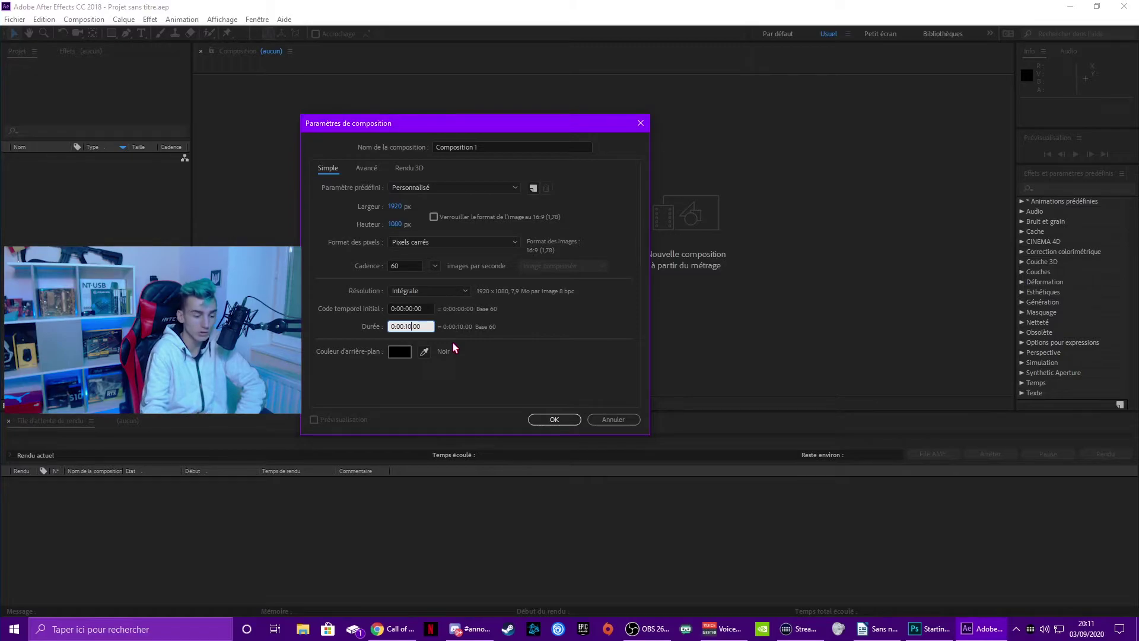
pyautogui.press('BackSpace')
pyautogui.write('0')
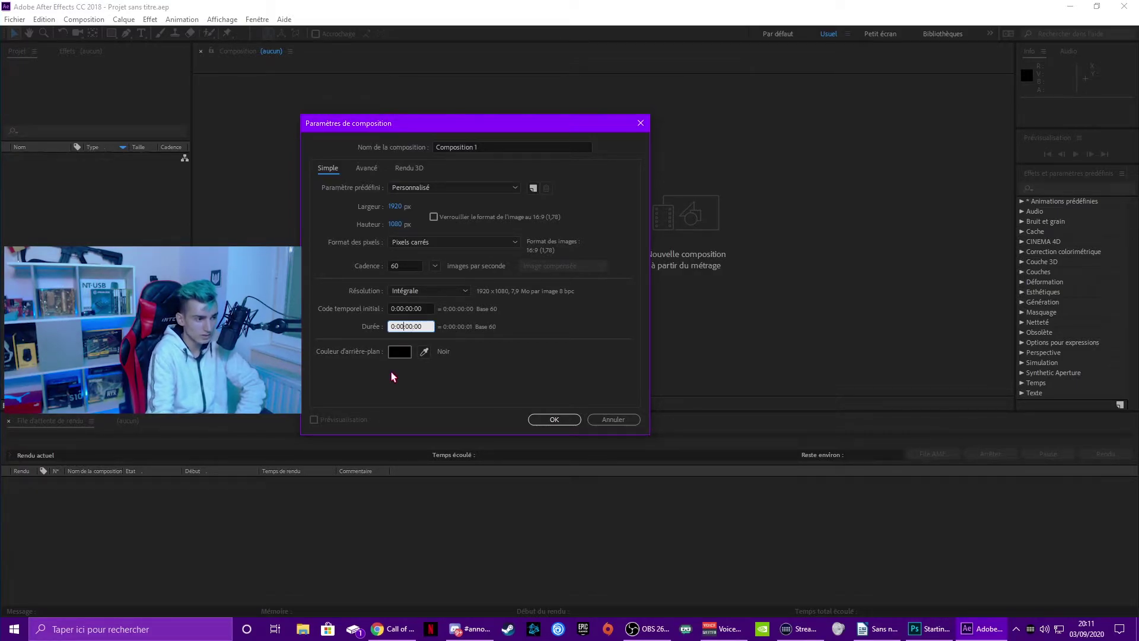
pyautogui.write('5')
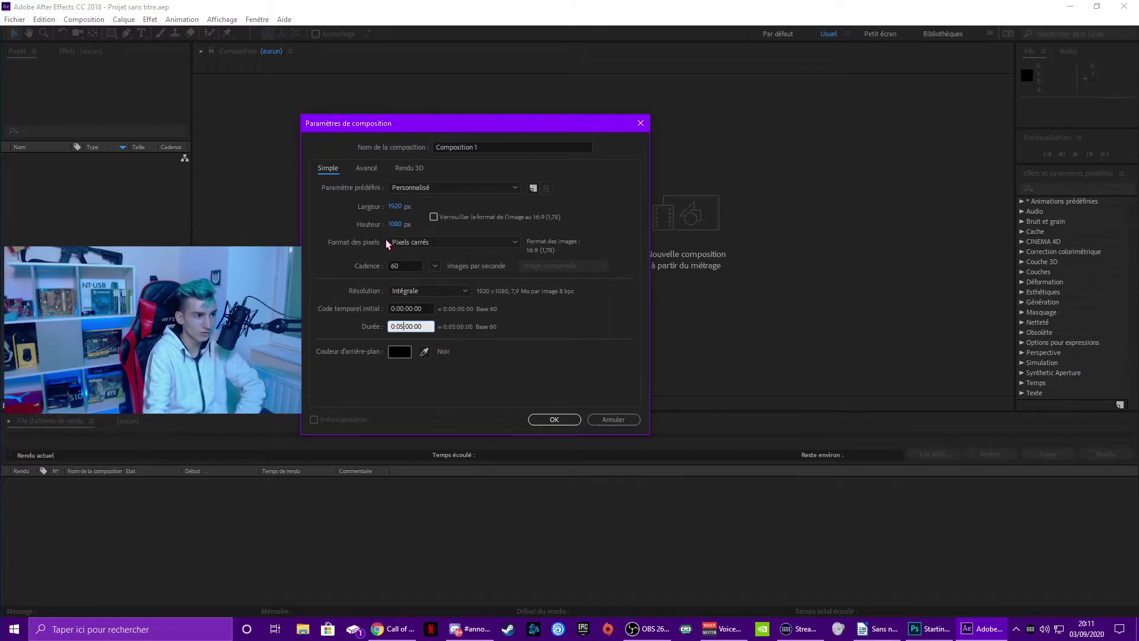
pyautogui.click(547, 419)
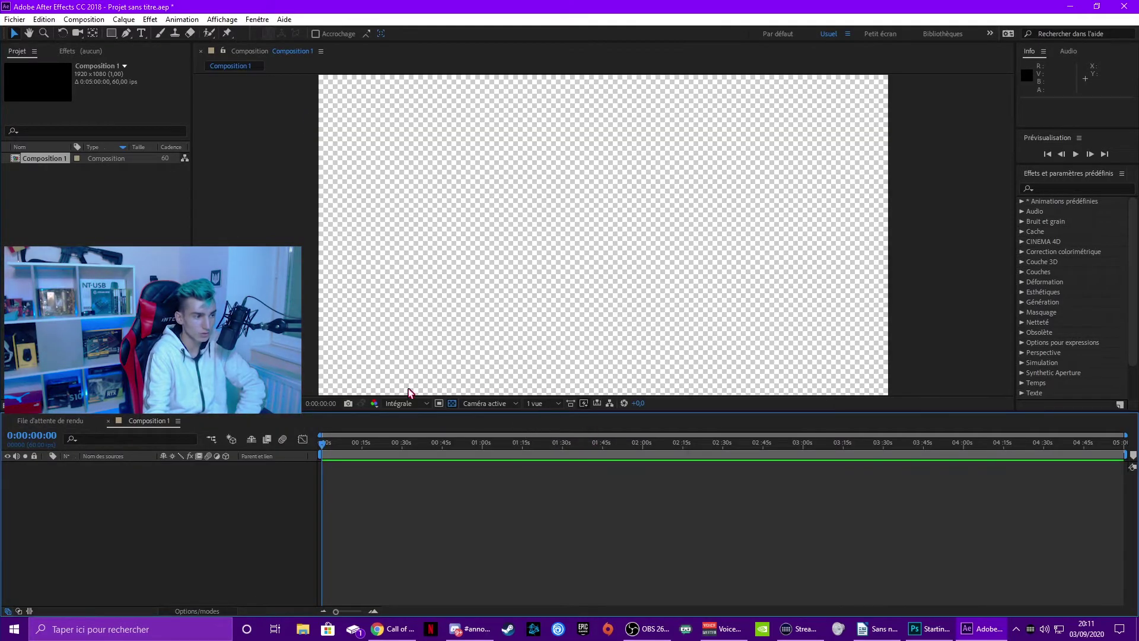
# Import Starting-Soon.psd from the Desktop as a composition and open it.
pyautogui.click(13, 20)
pyautogui.moveTo(34, 186)
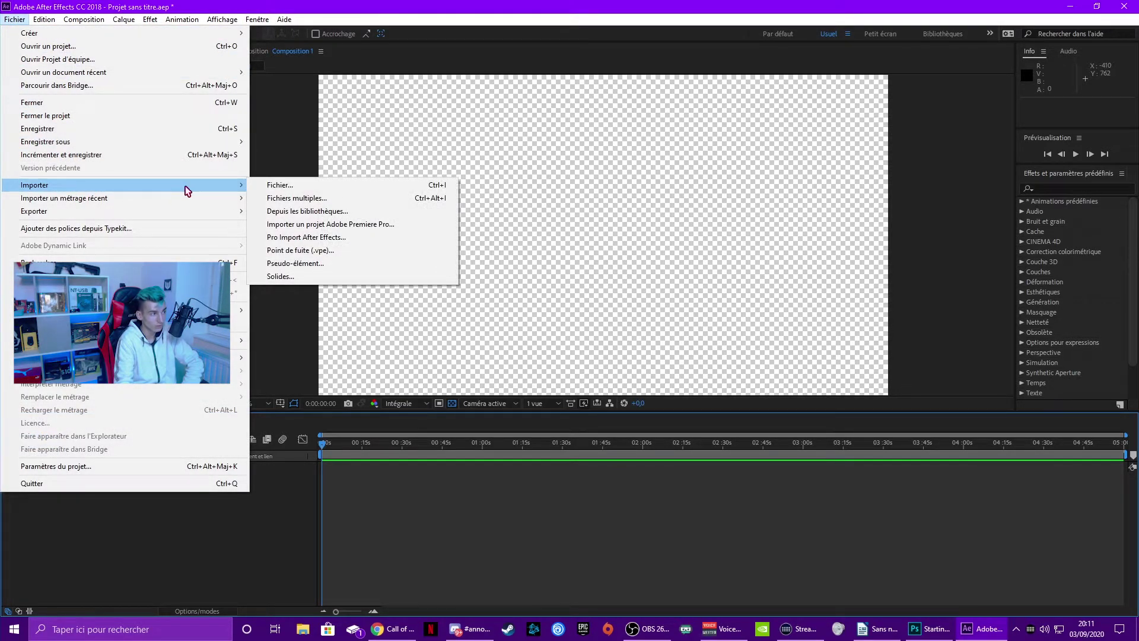
pyautogui.click(279, 185)
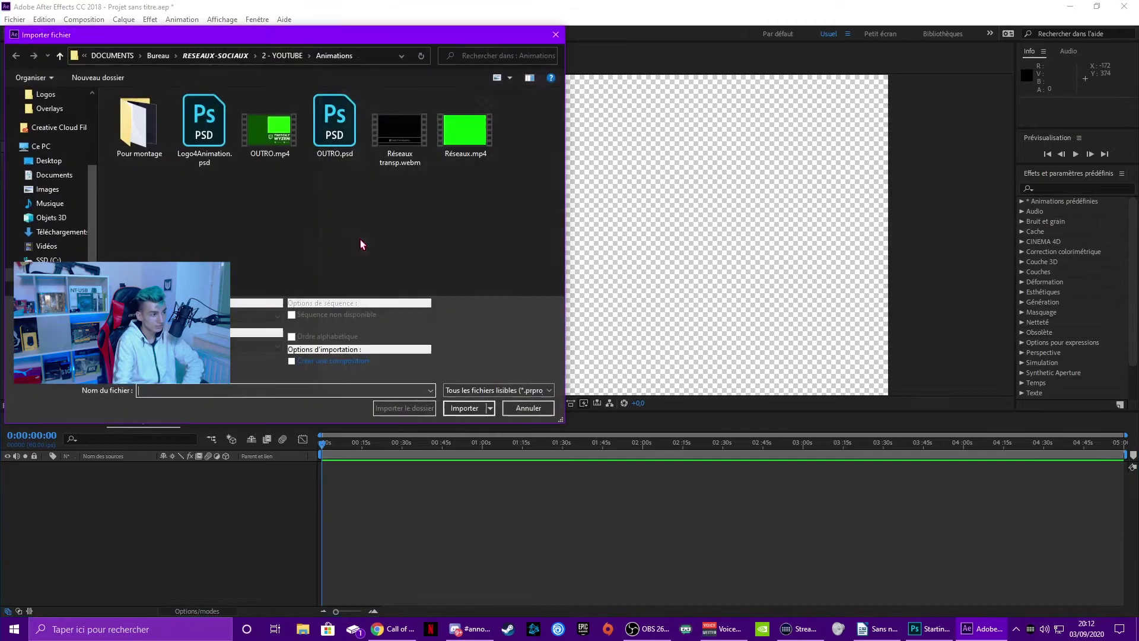
pyautogui.click(48, 160)
pyautogui.click(175, 214)
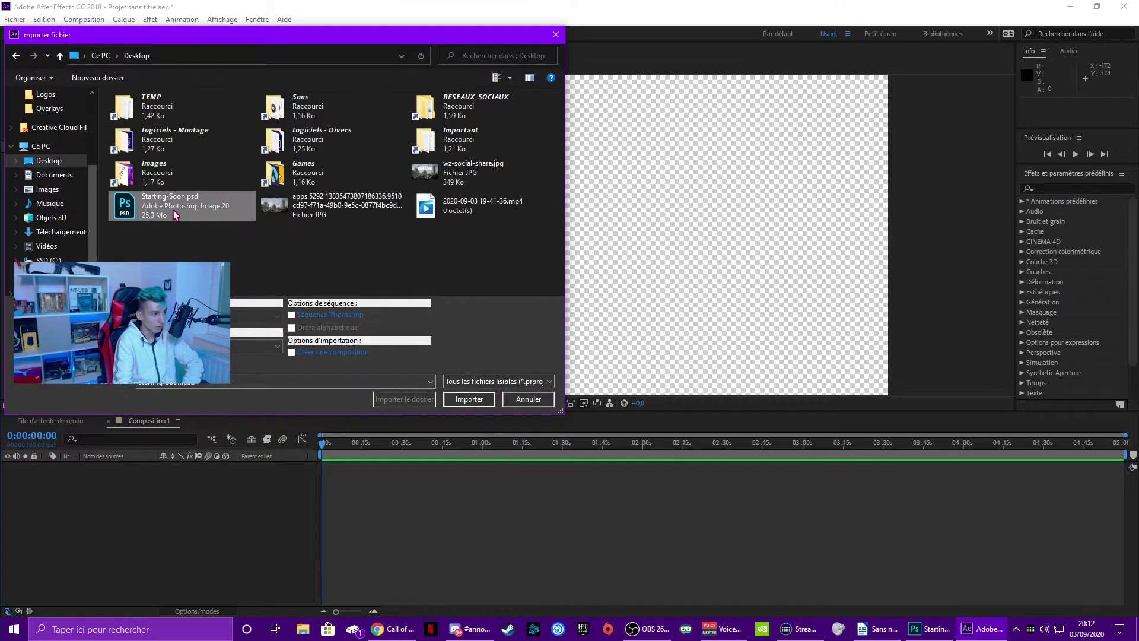
pyautogui.click(468, 399)
pyautogui.click(112, 33)
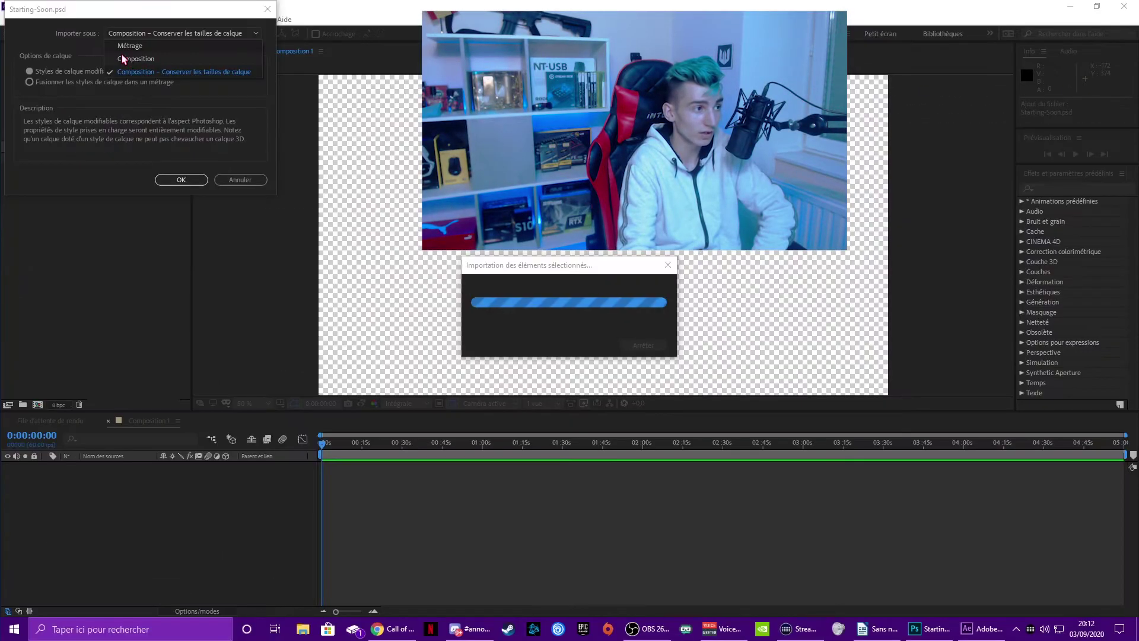
pyautogui.click(48, 58)
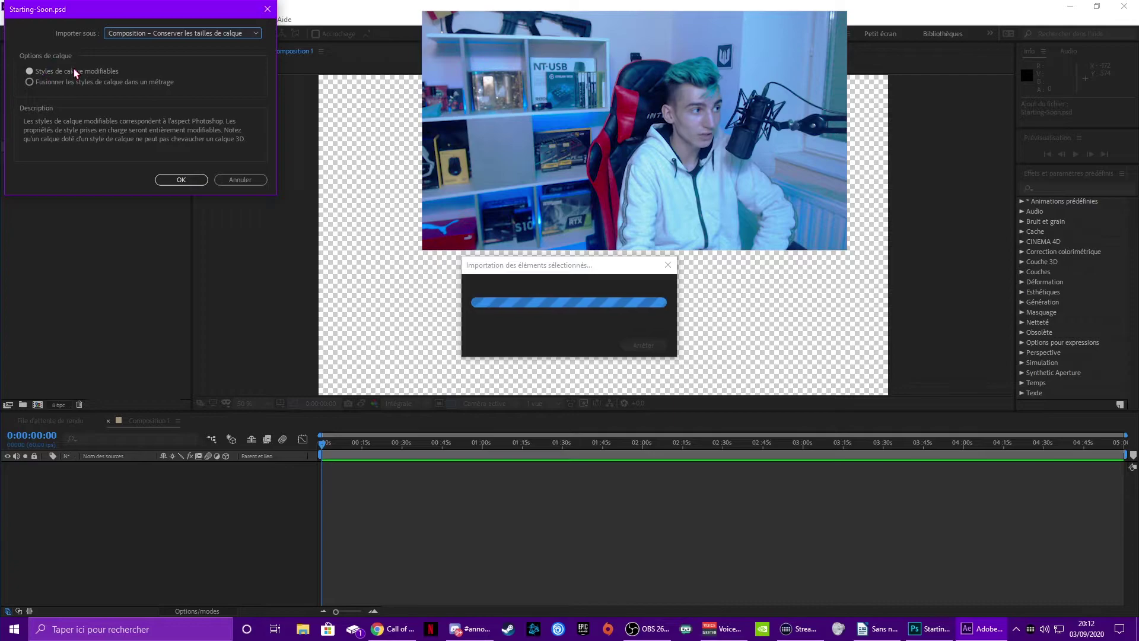
pyautogui.click(178, 180)
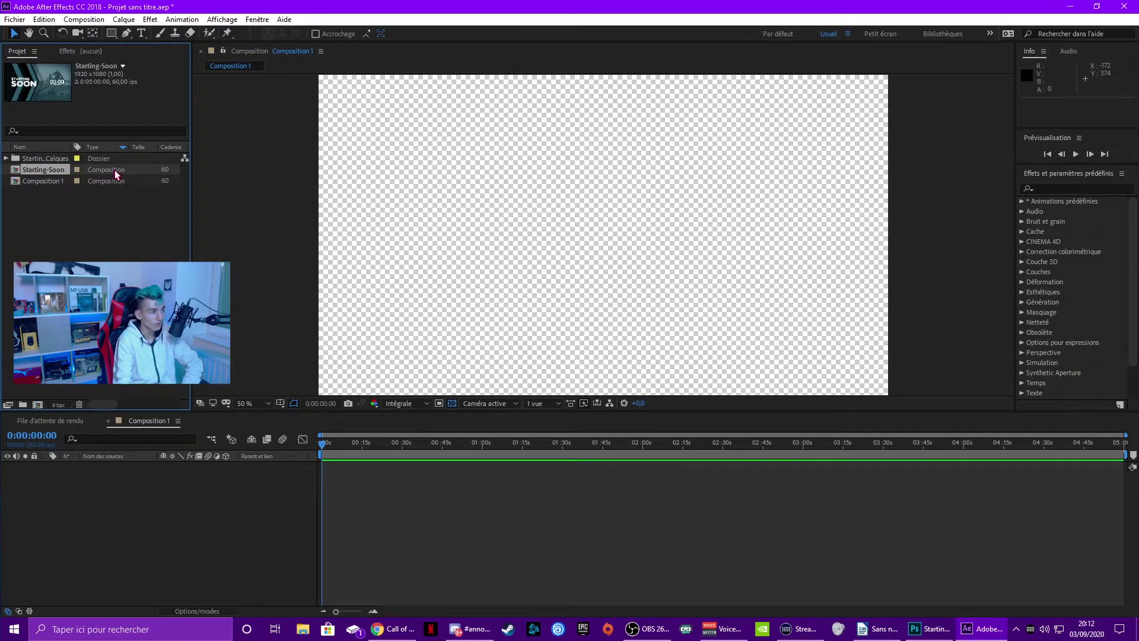
pyautogui.doubleClick(114, 170)
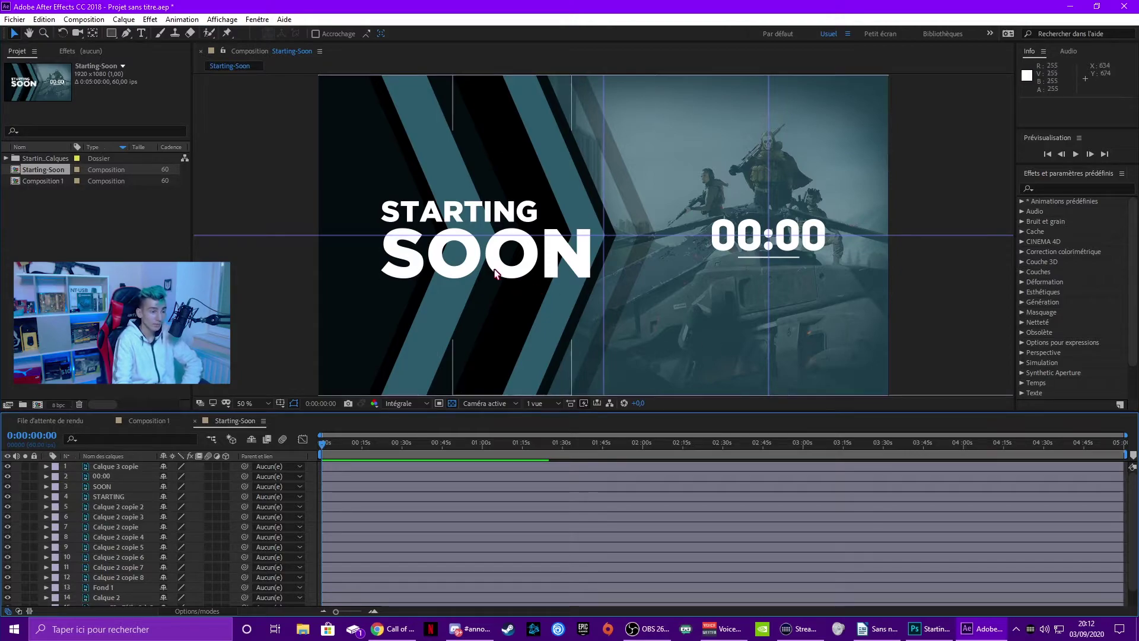
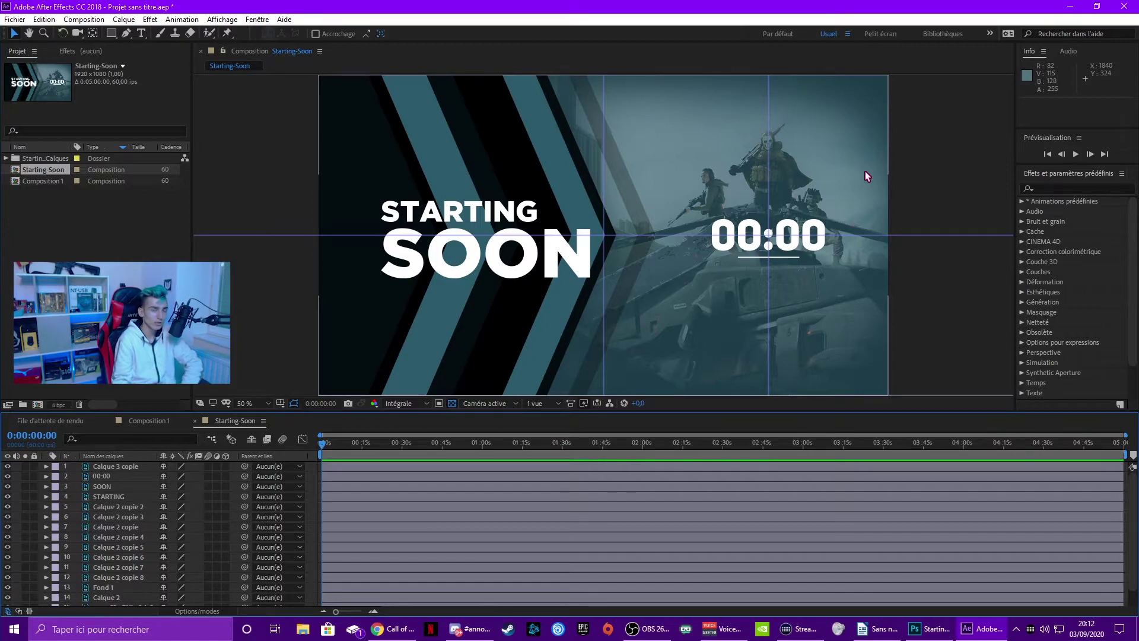
# Change a guide-related view setting and select the Calque 1 layer.
pyautogui.click(222, 20)
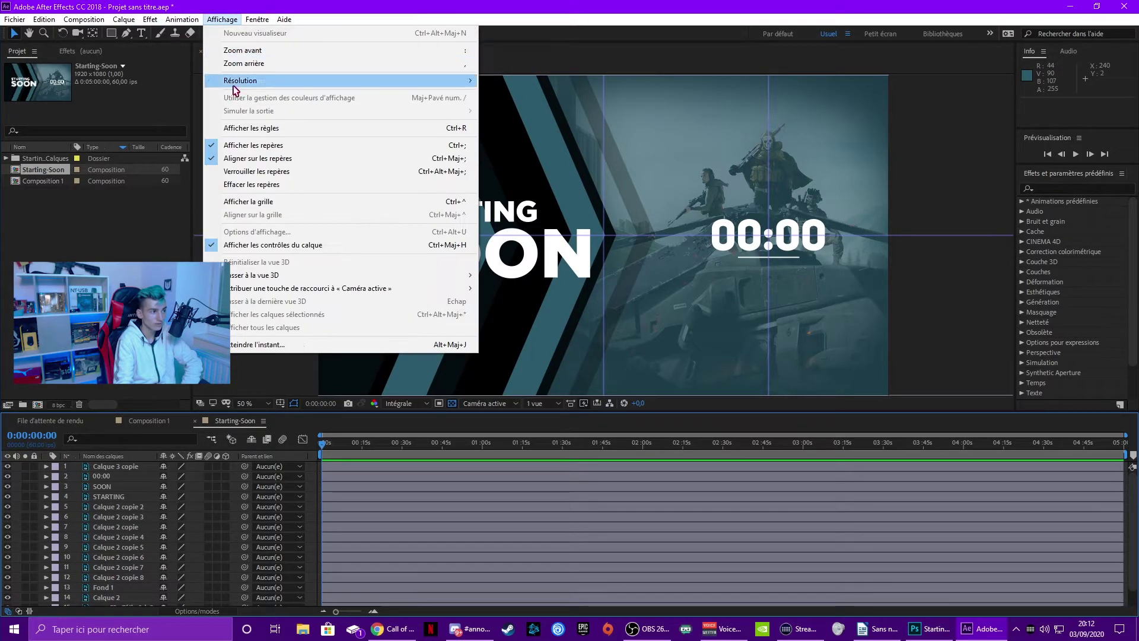
pyautogui.click(256, 158)
pyautogui.scroll(-1, 105, 563)
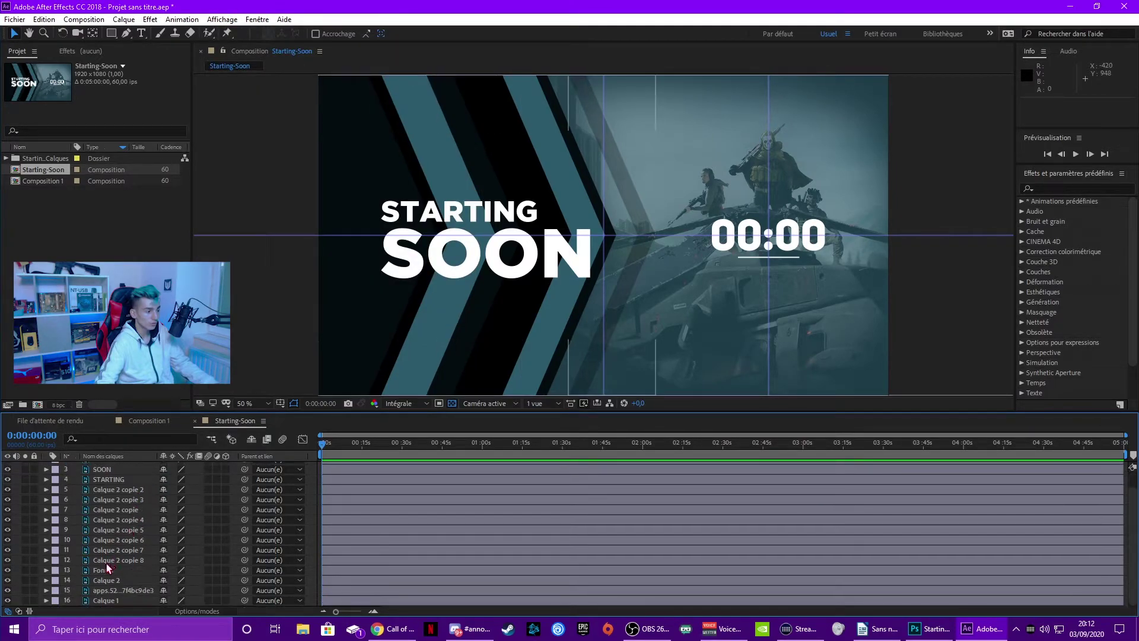
pyautogui.click(88, 605)
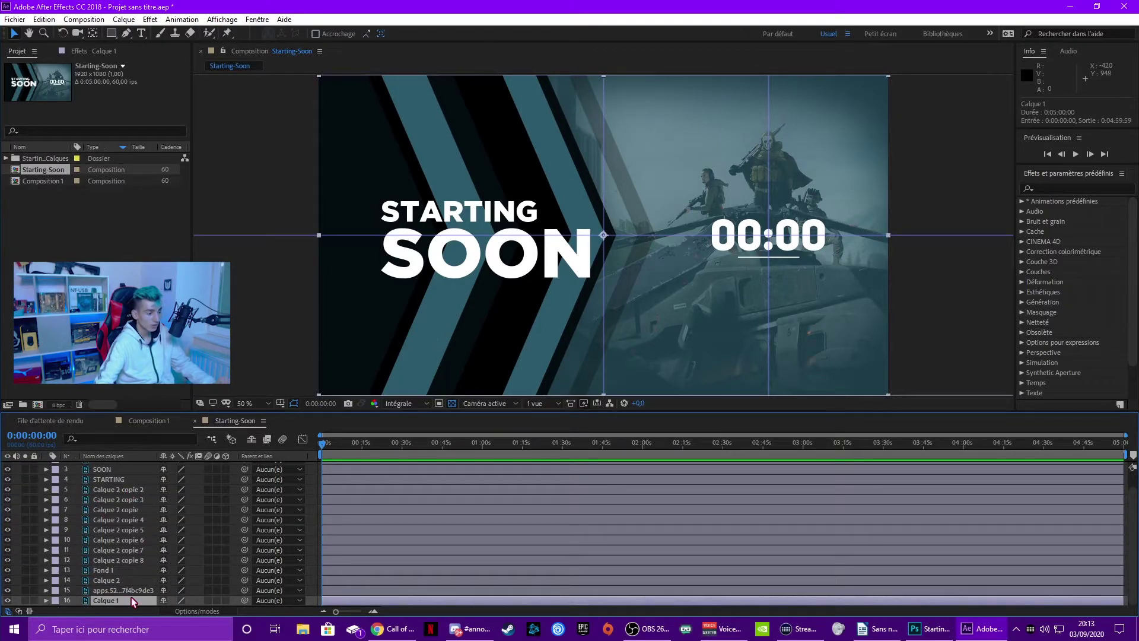
# Create Calque d'effets 1 in Composition 1 and paste it into the Starting-Soon composition.
pyautogui.click(146, 421)
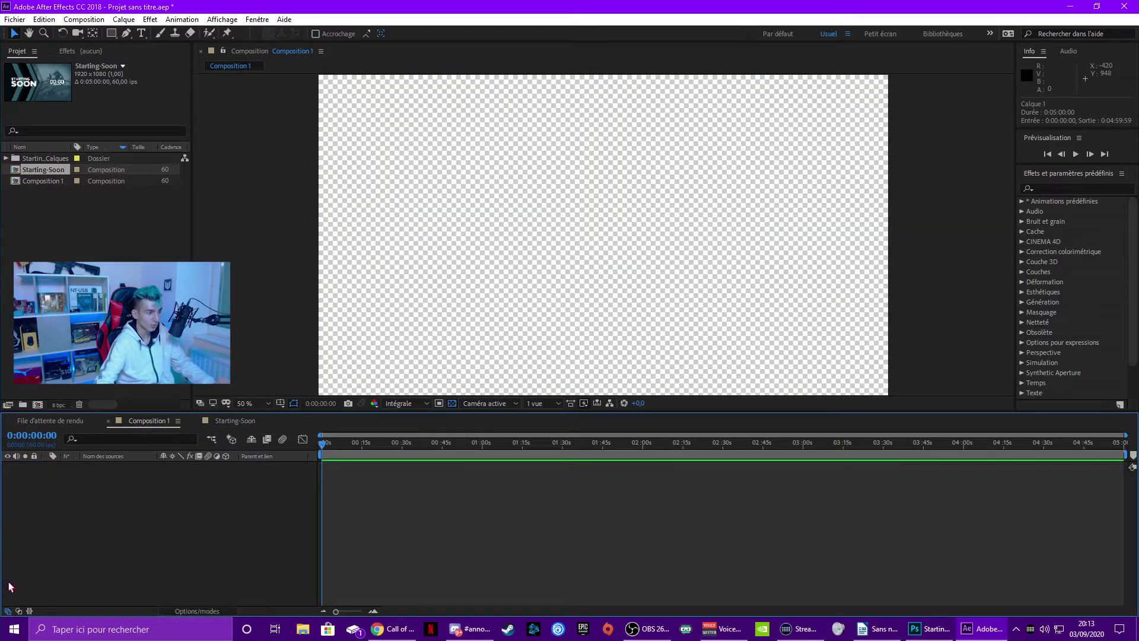
pyautogui.rightClick(73, 493)
pyautogui.moveTo(160, 361)
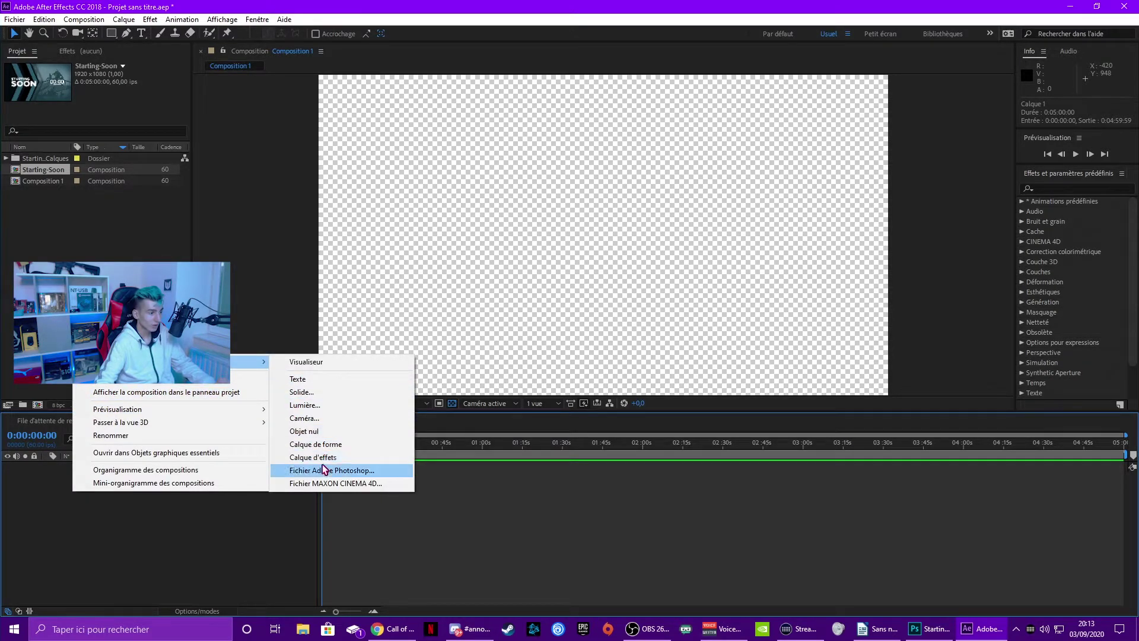
pyautogui.click(318, 460)
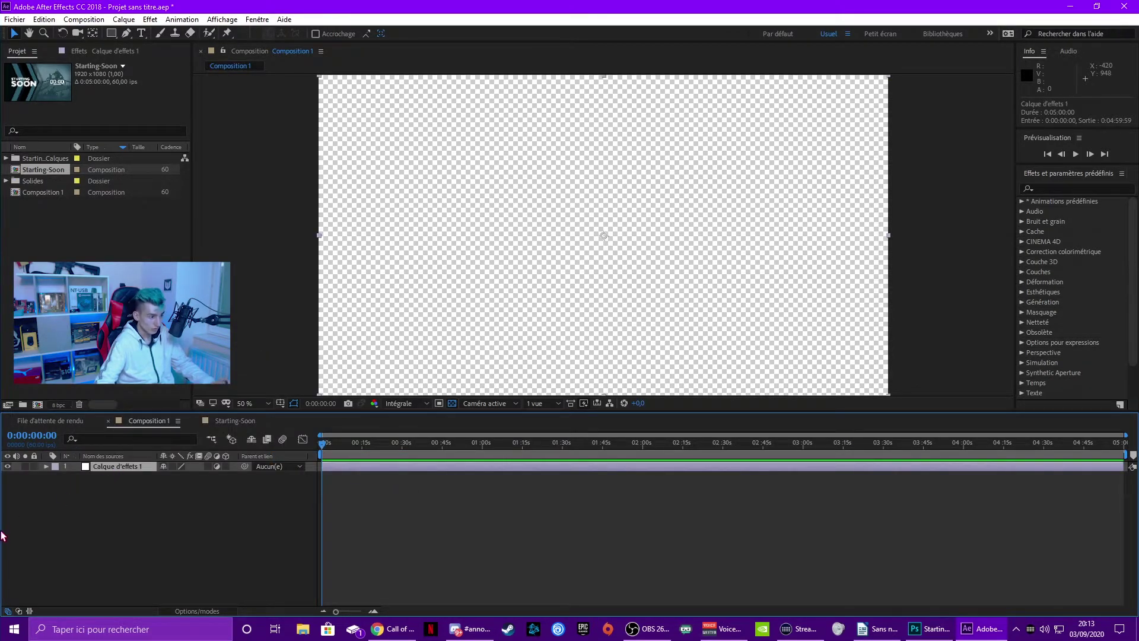
pyautogui.hotkey('ctrl', 'c')
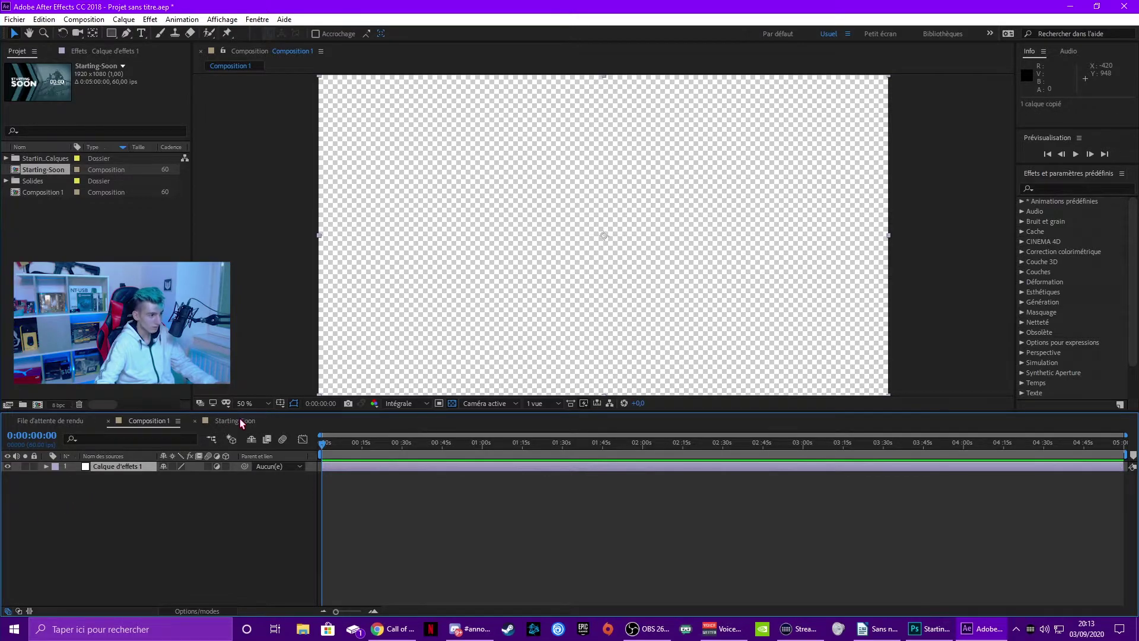
pyautogui.click(241, 422)
pyautogui.click(119, 556)
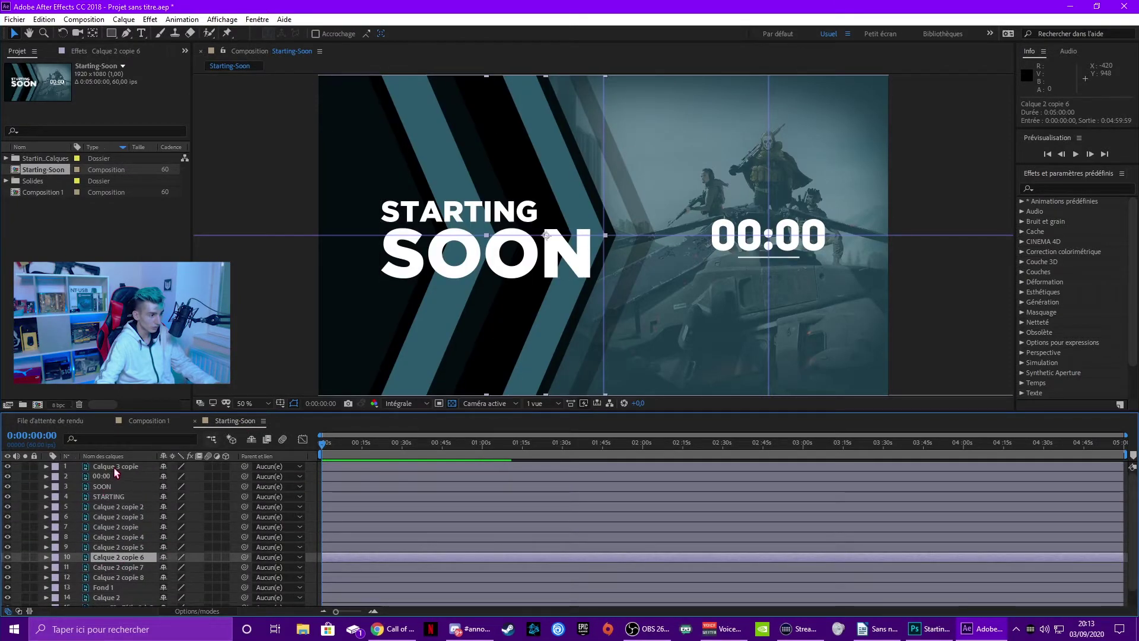
pyautogui.hotkey('ctrl', 'v')
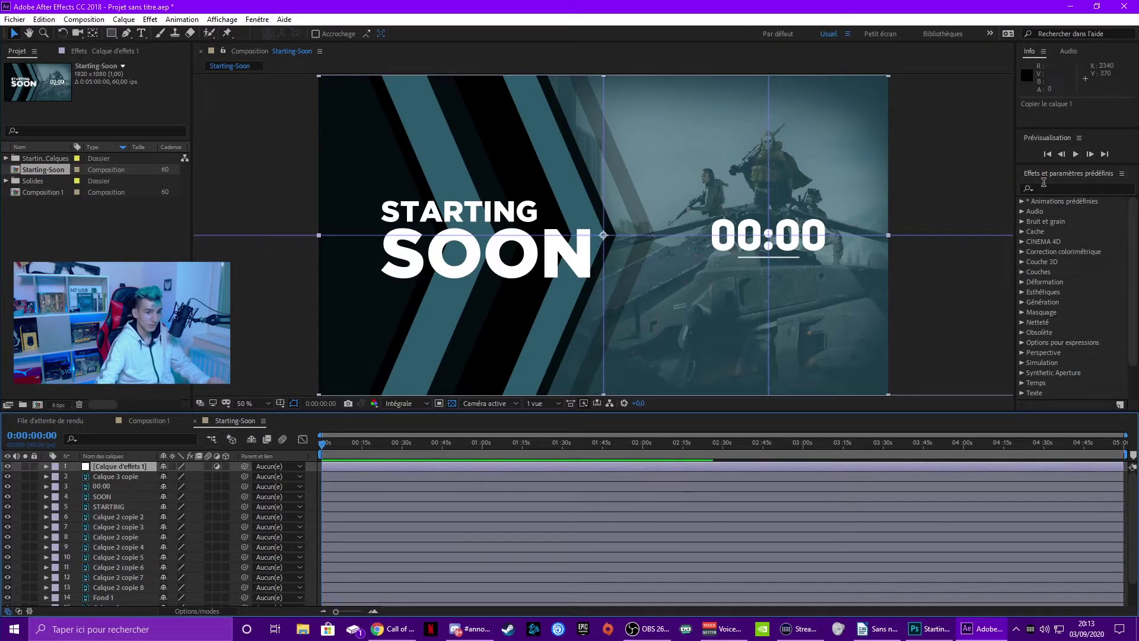
pyautogui.click(1065, 192)
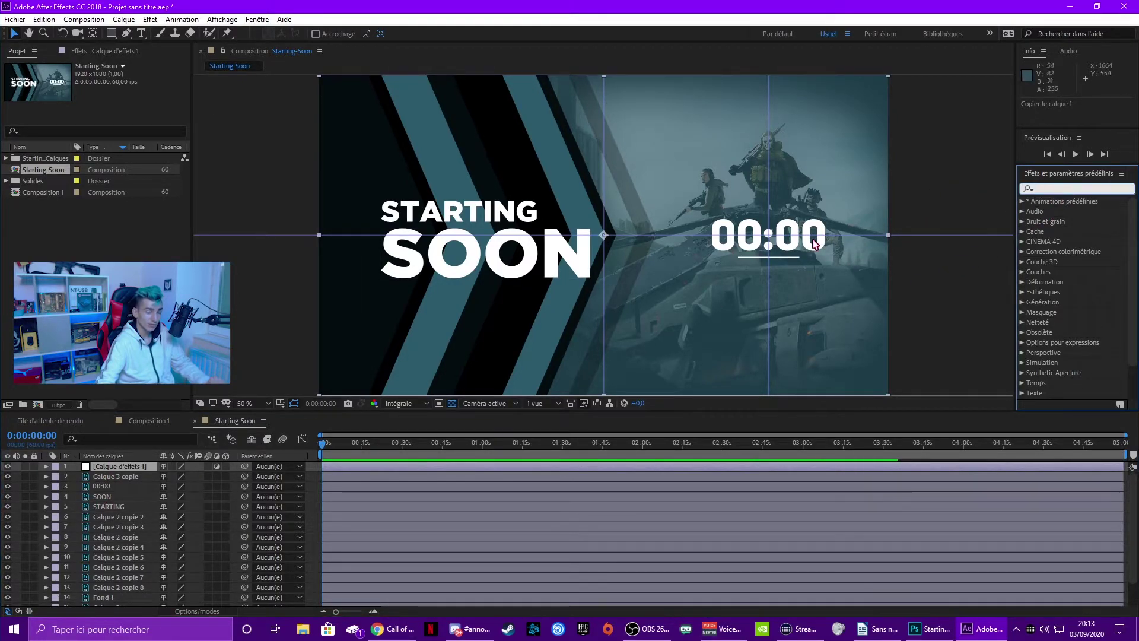
pyautogui.click(1120, 174)
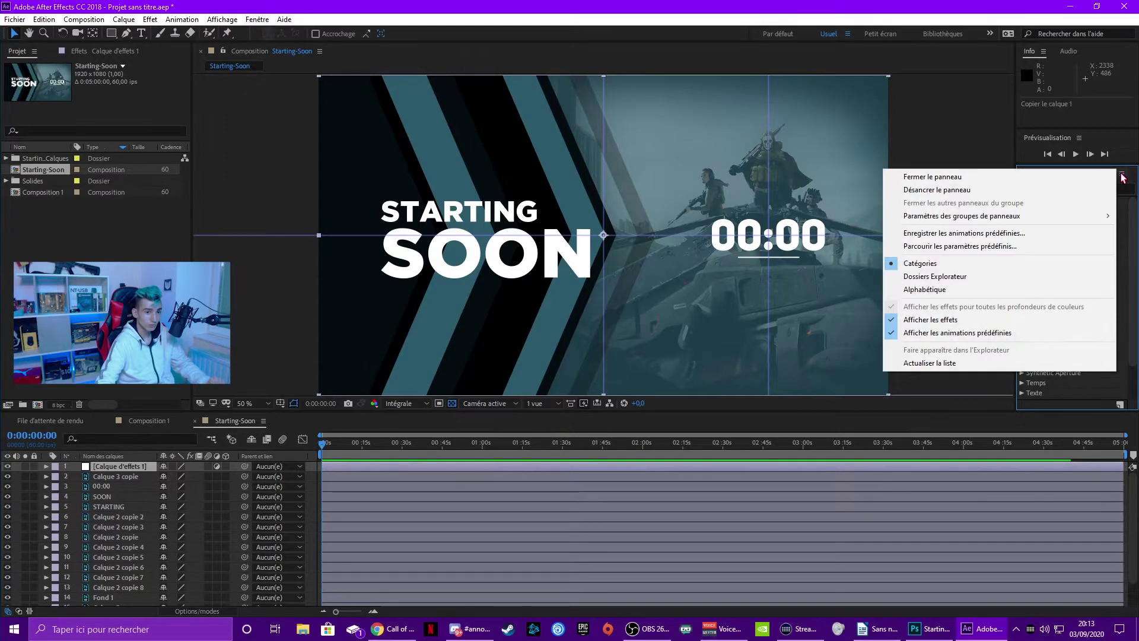
pyautogui.click(1130, 161)
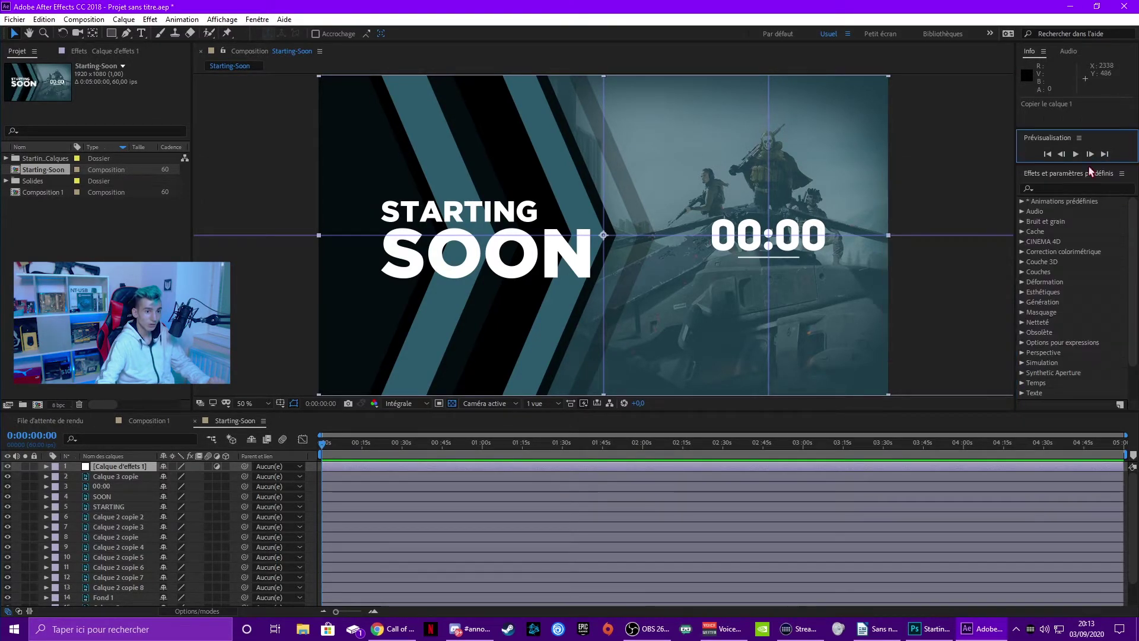
pyautogui.click(1057, 171)
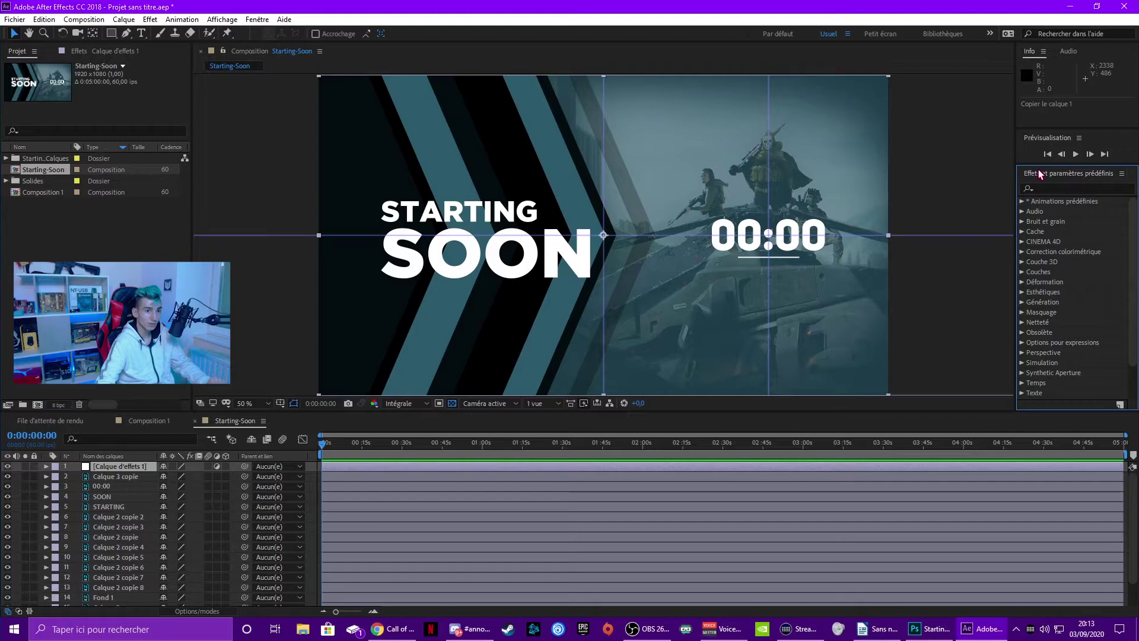
pyautogui.click(1043, 52)
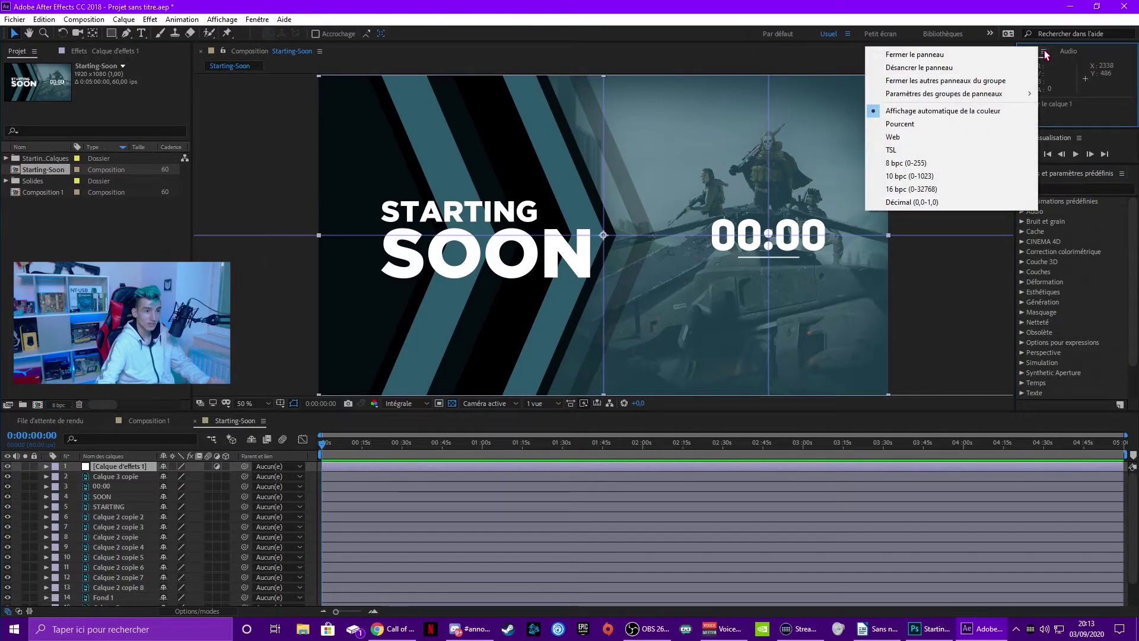
pyautogui.click(1044, 53)
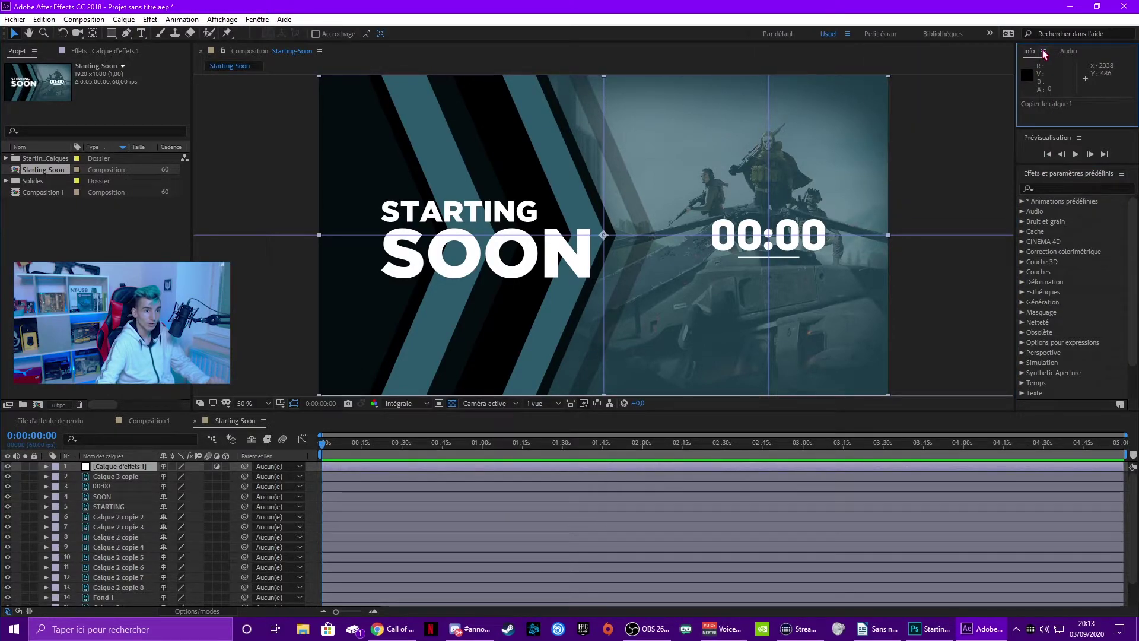
pyautogui.click(1122, 174)
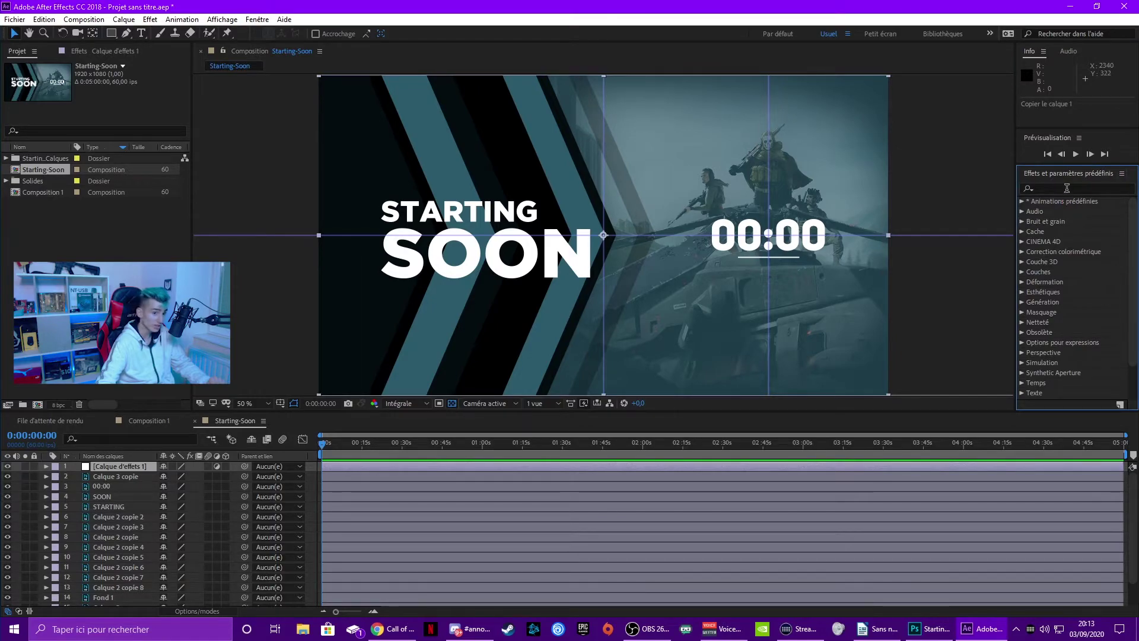
pyautogui.click(1065, 189)
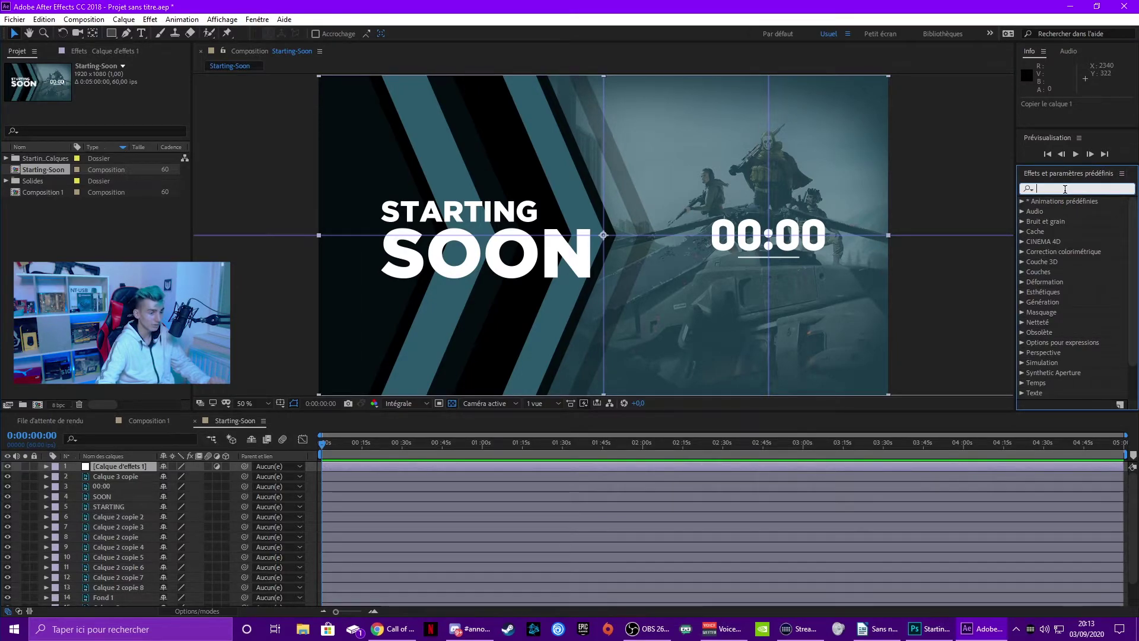
pyautogui.click(108, 470)
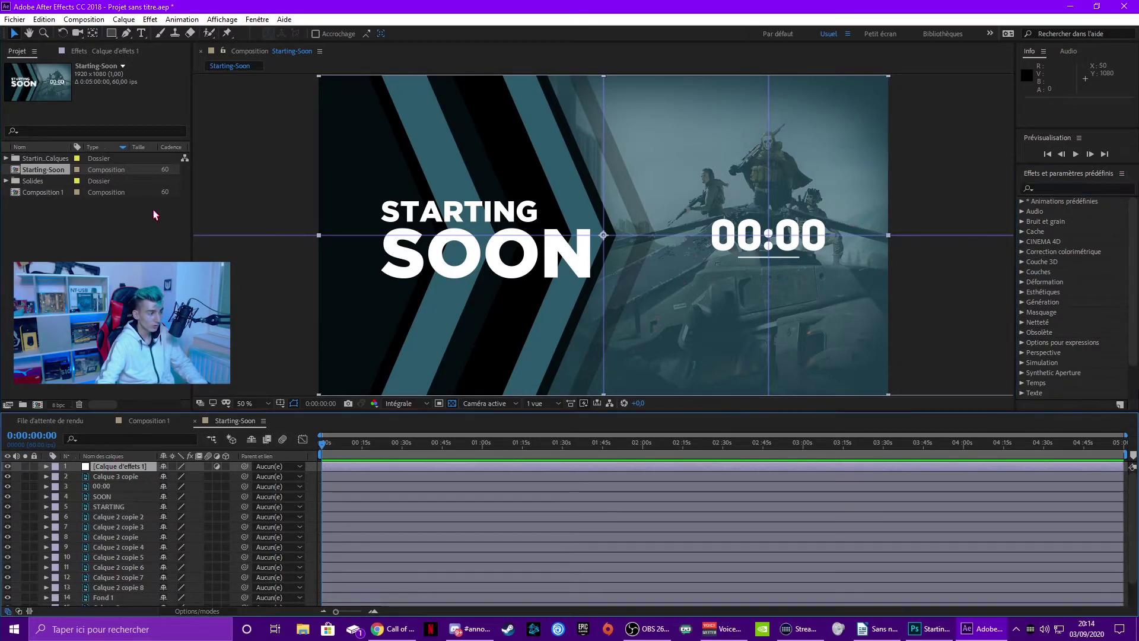
# Apply the Nombres effect to Calque d'effets 1 with the Uni Sans Demo font, Heavy CAPS style.
pyautogui.click(149, 20)
pyautogui.moveTo(271, 311)
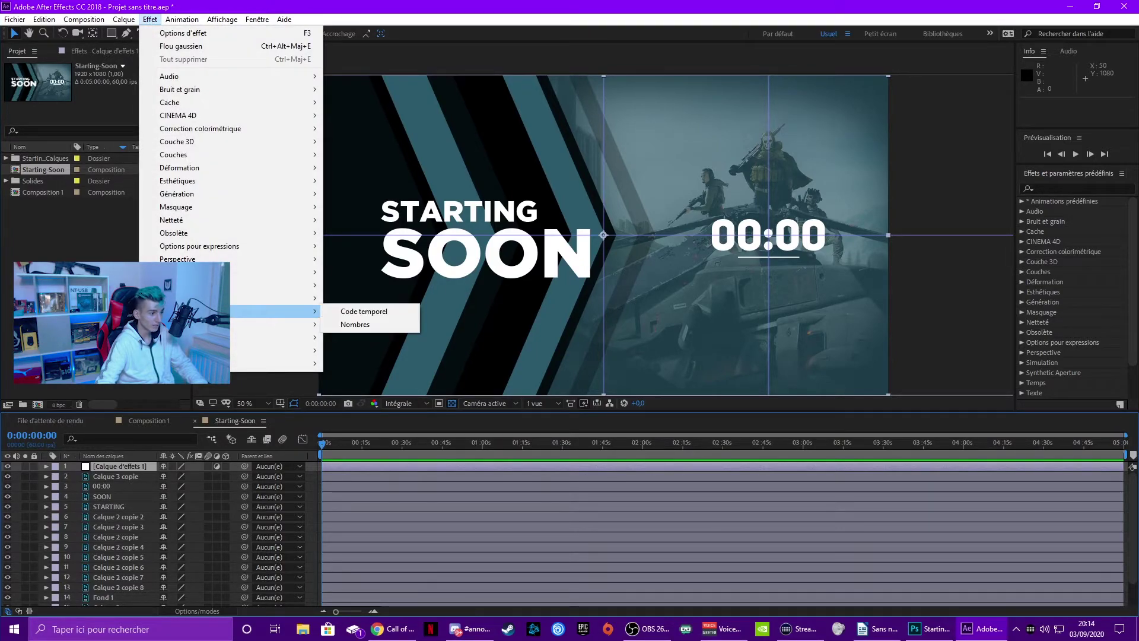
pyautogui.click(353, 324)
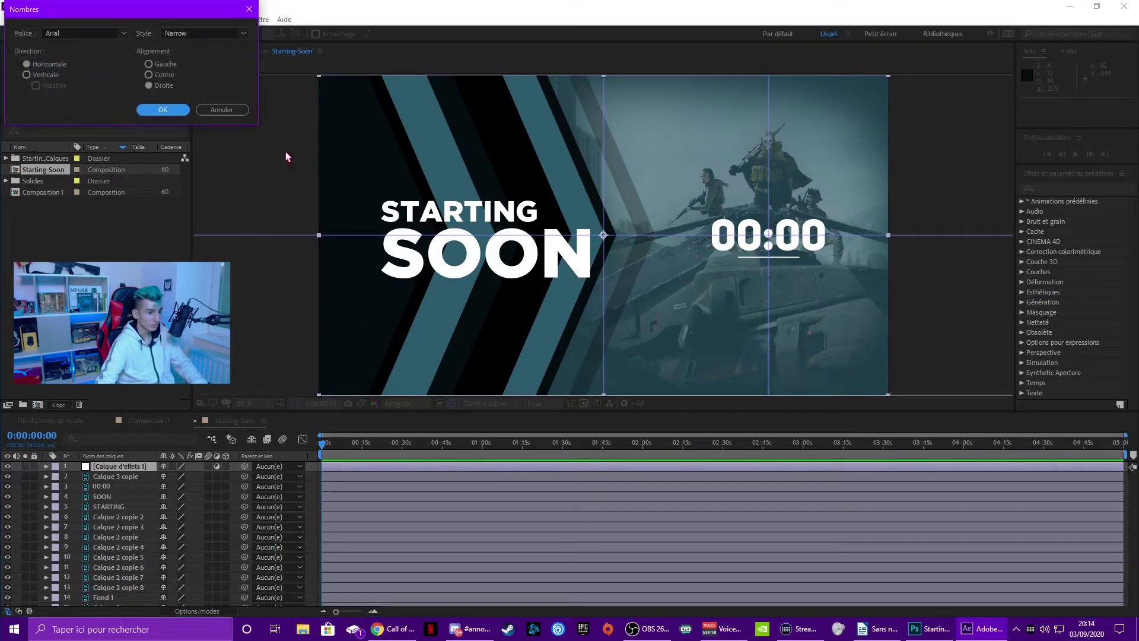
pyautogui.click(86, 33)
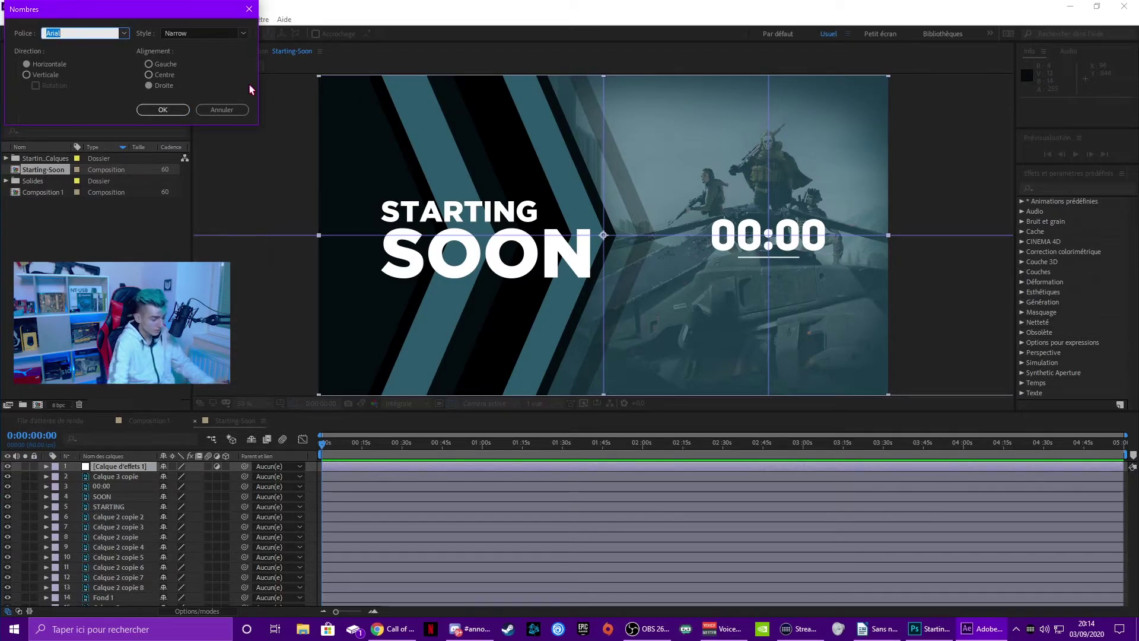
pyautogui.write('Uni Sans Demo')
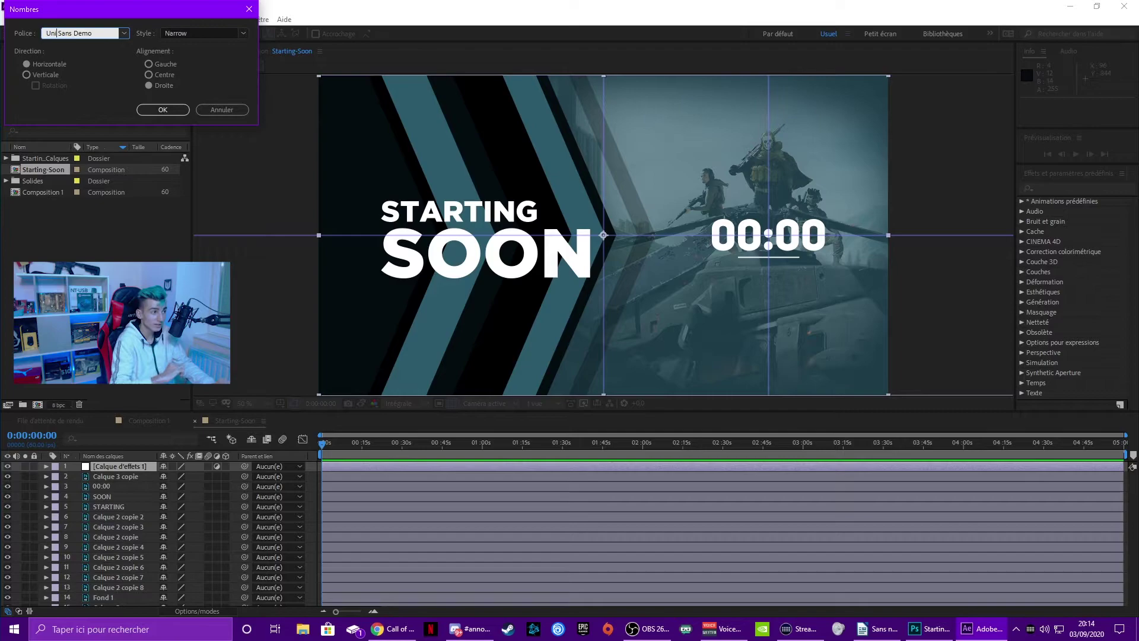
pyautogui.press('Tab')
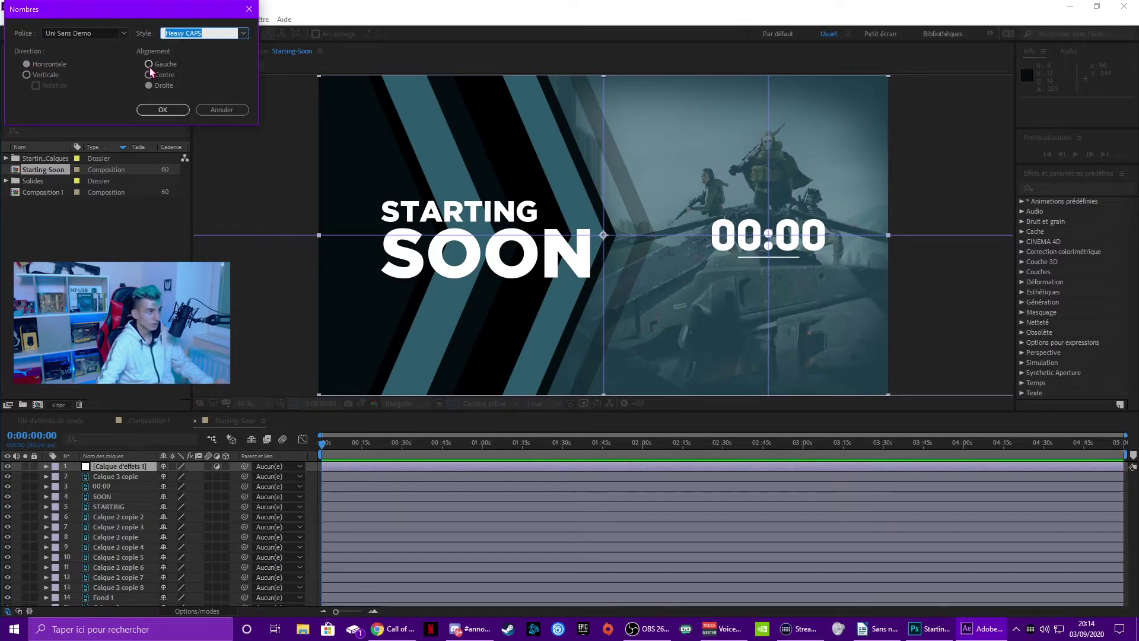
pyautogui.click(161, 110)
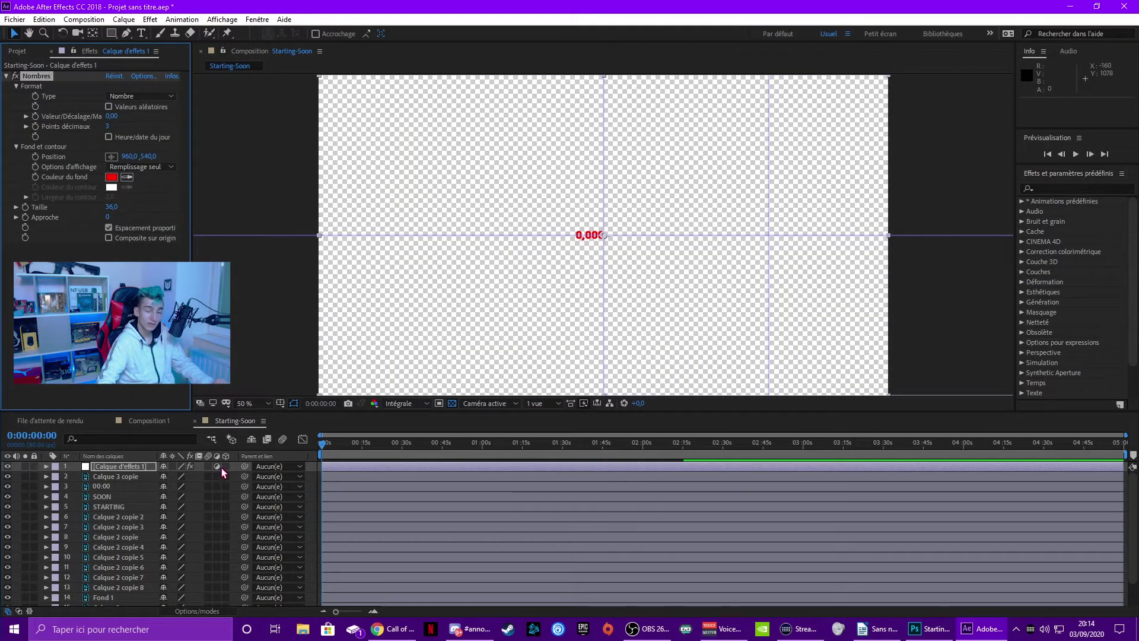
# Let the underlying design show through again and set the number's decimal places to 5.
pyautogui.click(216, 466)
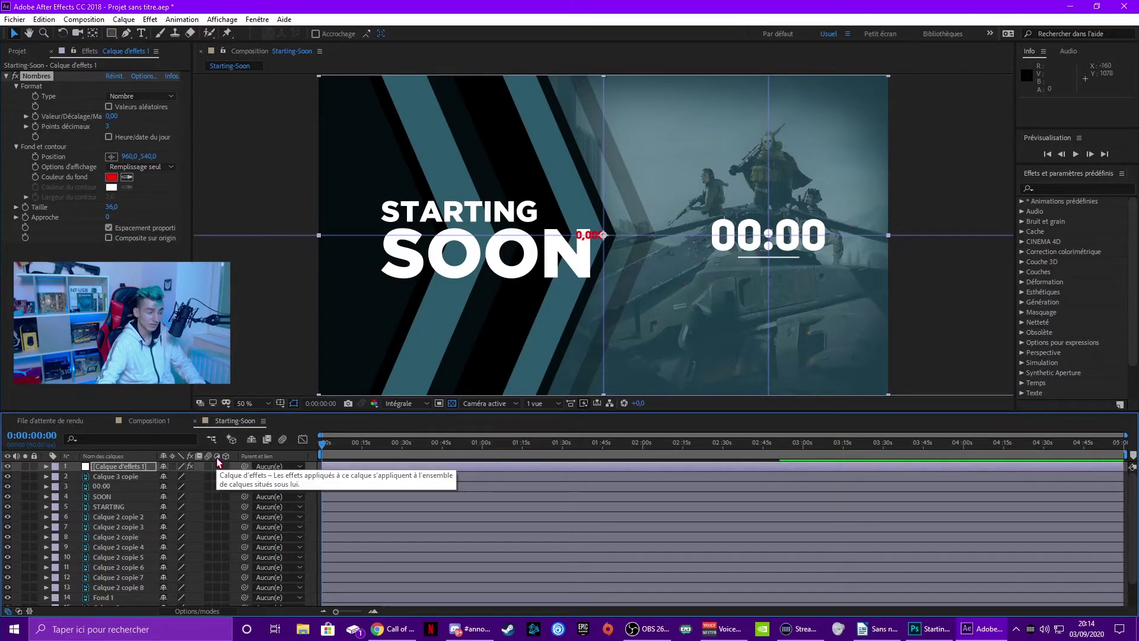
pyautogui.click(217, 466)
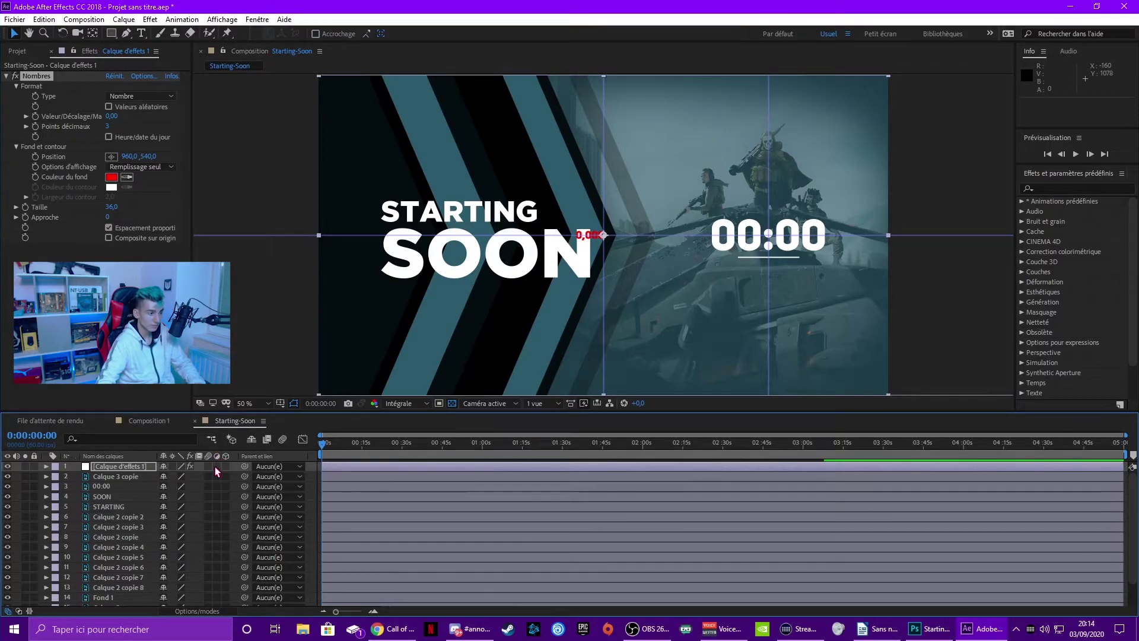
pyautogui.click(108, 127)
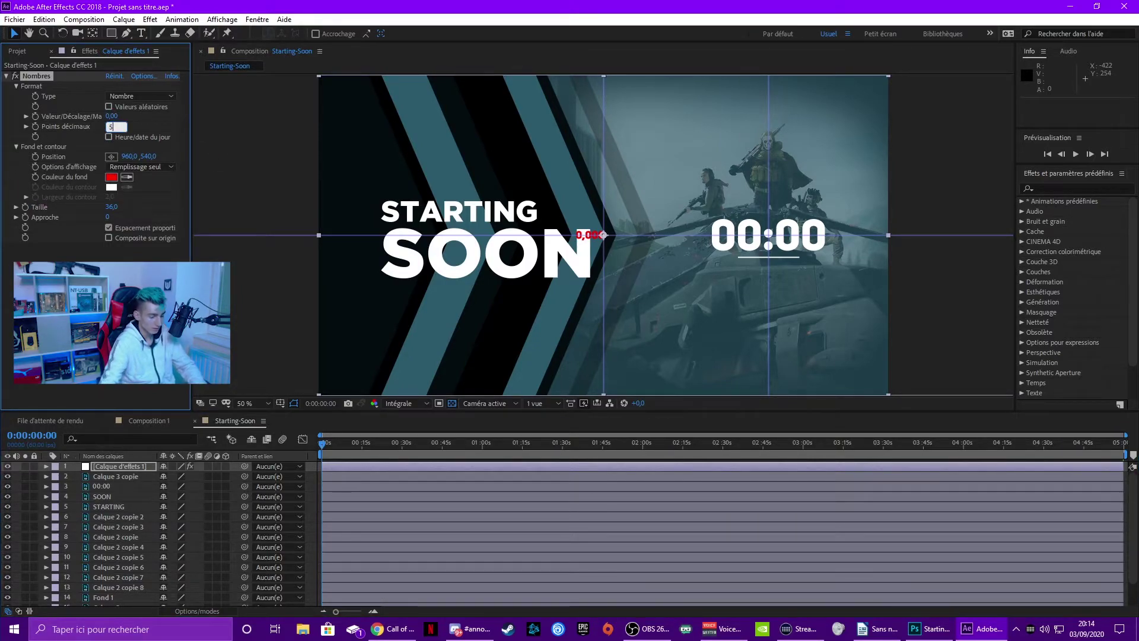
pyautogui.write('5')
pyautogui.press('Return')
# Give the number a white fill and switch its format to Temps (time).
pyautogui.click(112, 176)
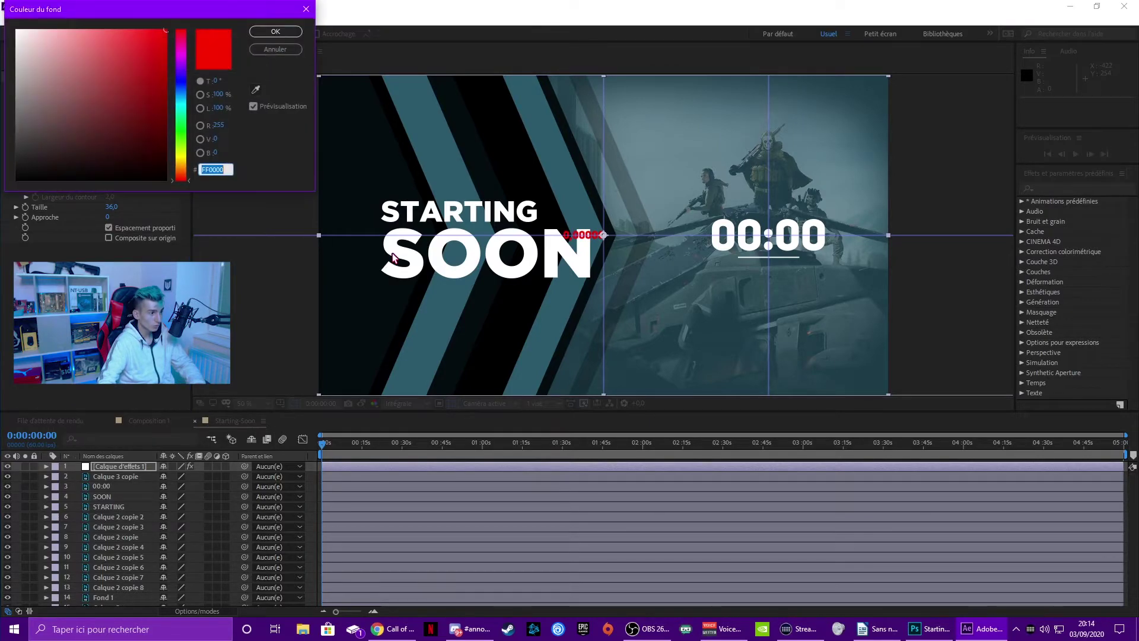
pyautogui.click(256, 90)
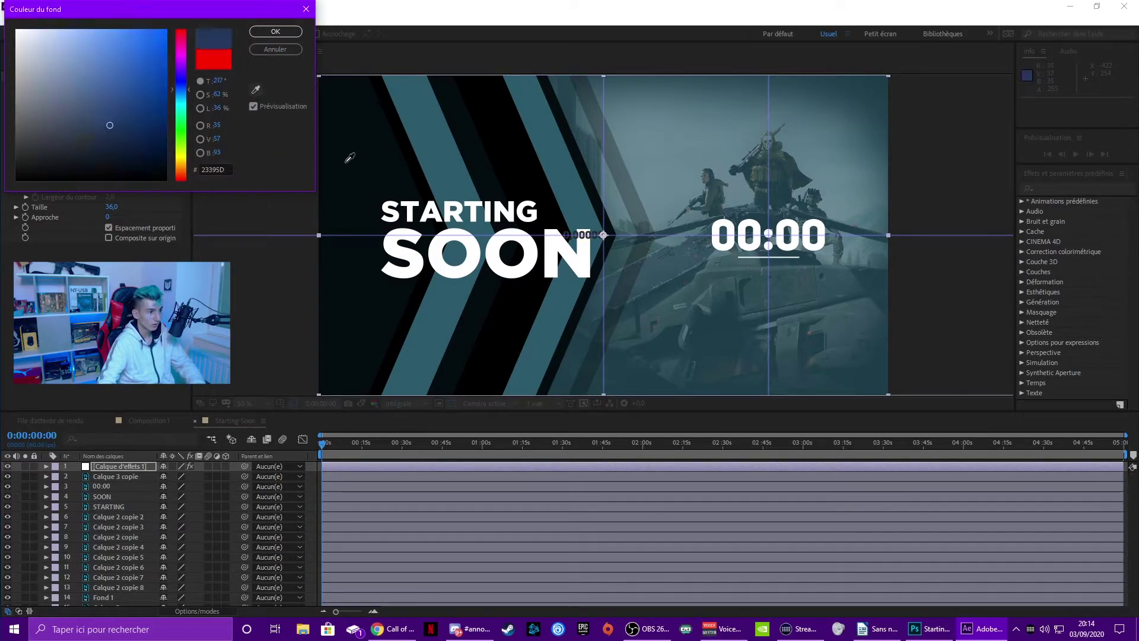
pyautogui.click(275, 31)
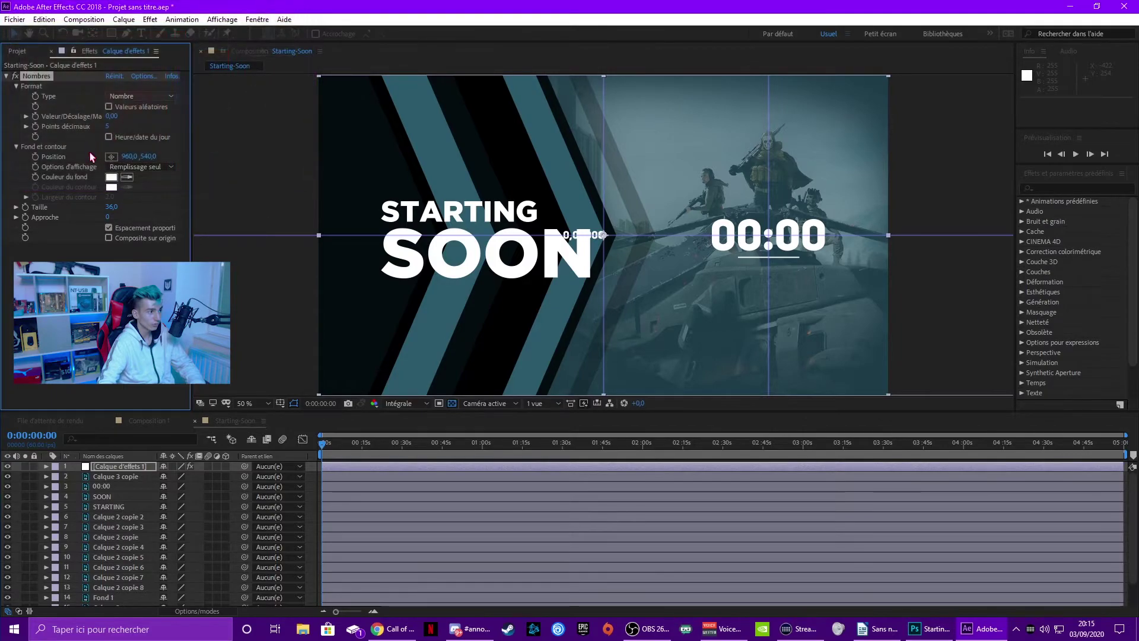
pyautogui.click(141, 96)
pyautogui.click(136, 174)
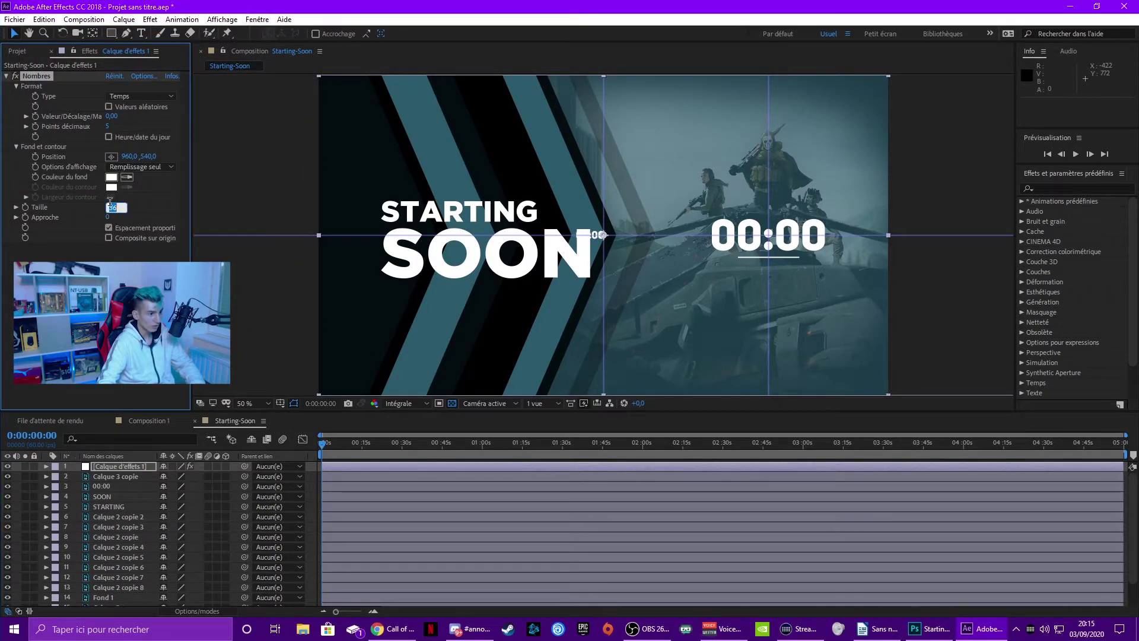
# Set the number size to 150 and move it right to about X 1703 over 00:00.
pyautogui.write('87')
pyautogui.press('Return')
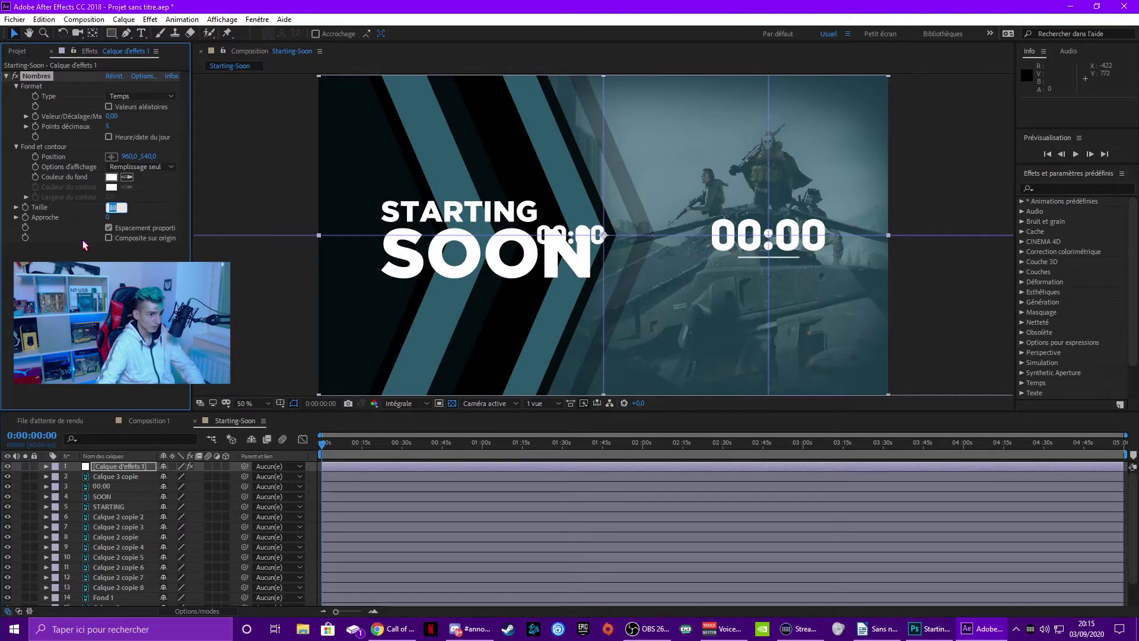
pyautogui.write('159')
pyautogui.press('Return')
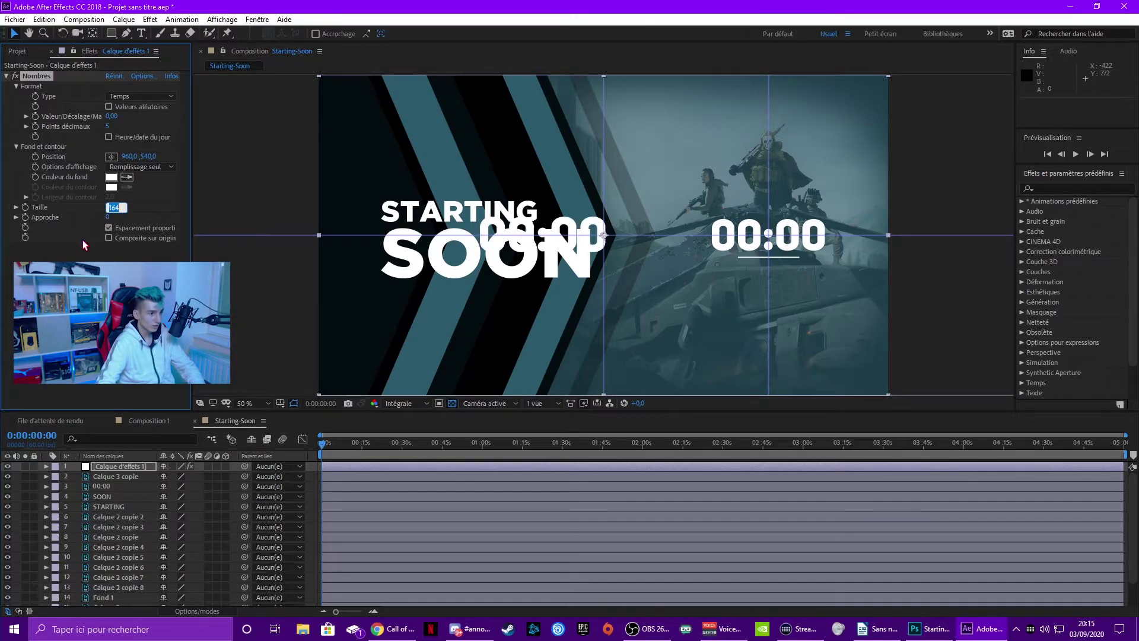
pyautogui.write('150')
pyautogui.press('Return')
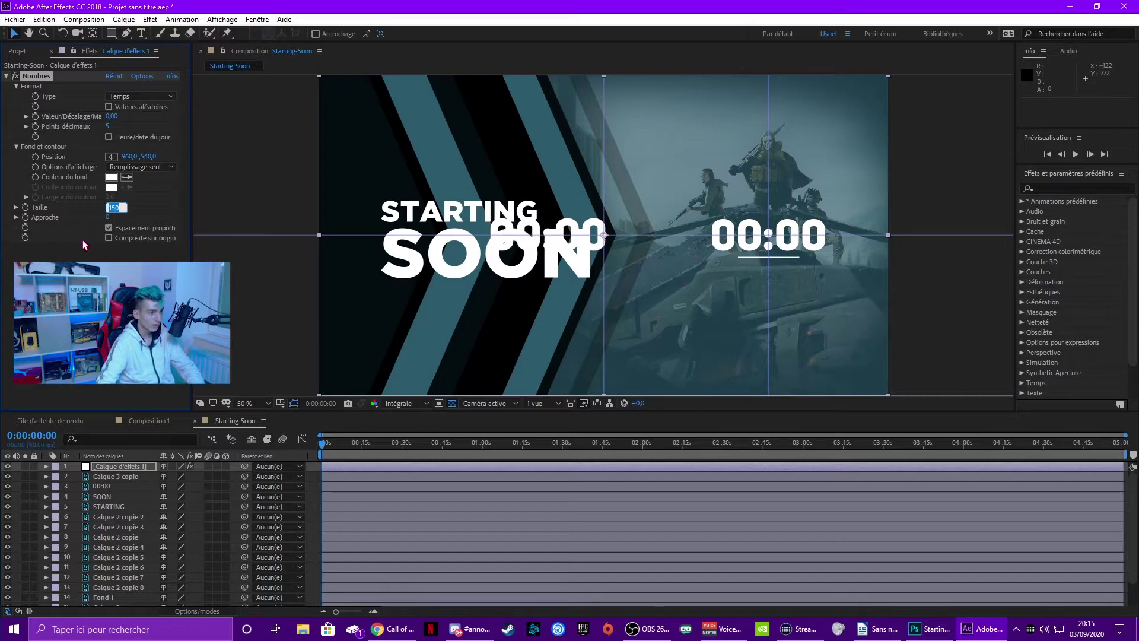
pyautogui.press('Return')
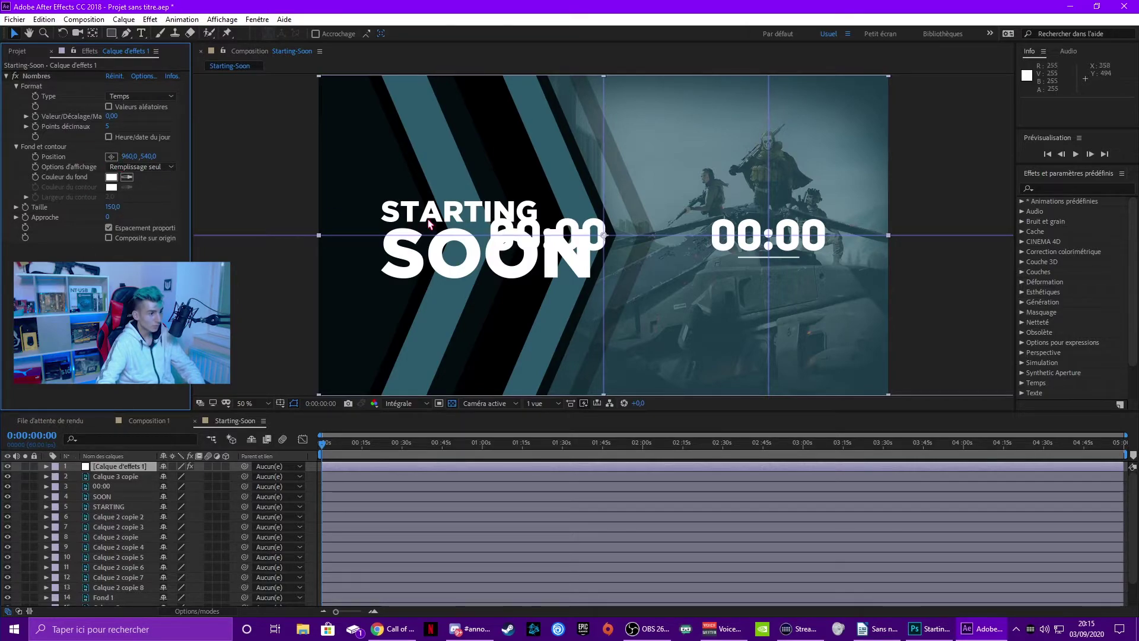
pyautogui.moveTo(130, 156); pyautogui.dragTo(608, 192)
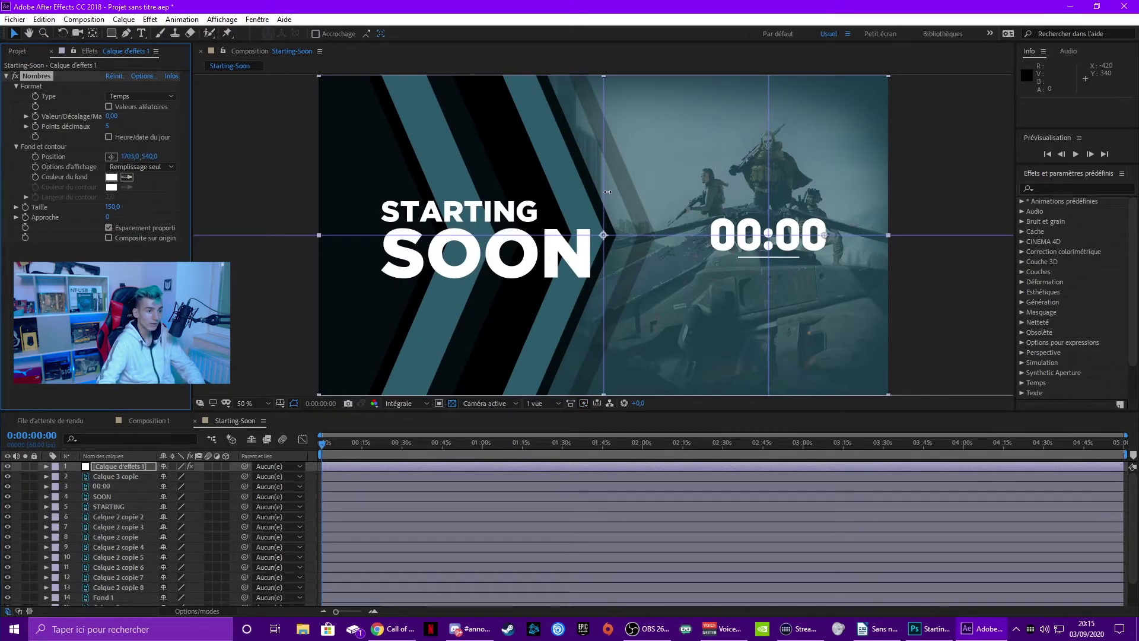
# Delete the static 00:00 text layer and expand Calque d'effets 1 > Effets > Nombres > Format.
pyautogui.click(109, 486)
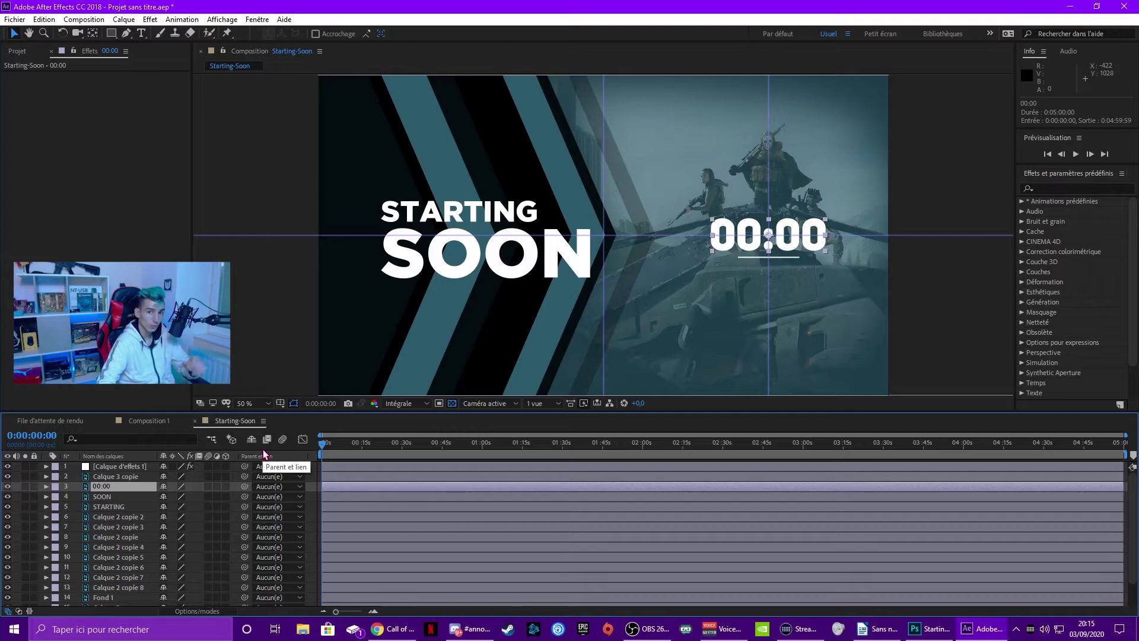
pyautogui.press('Delete')
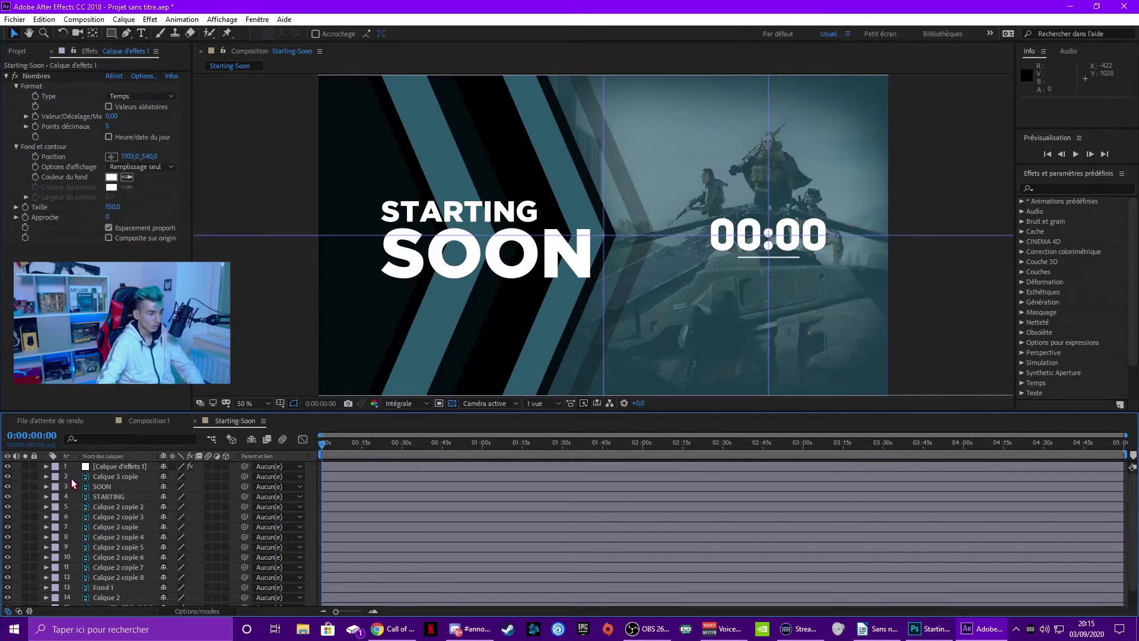
pyautogui.click(50, 467)
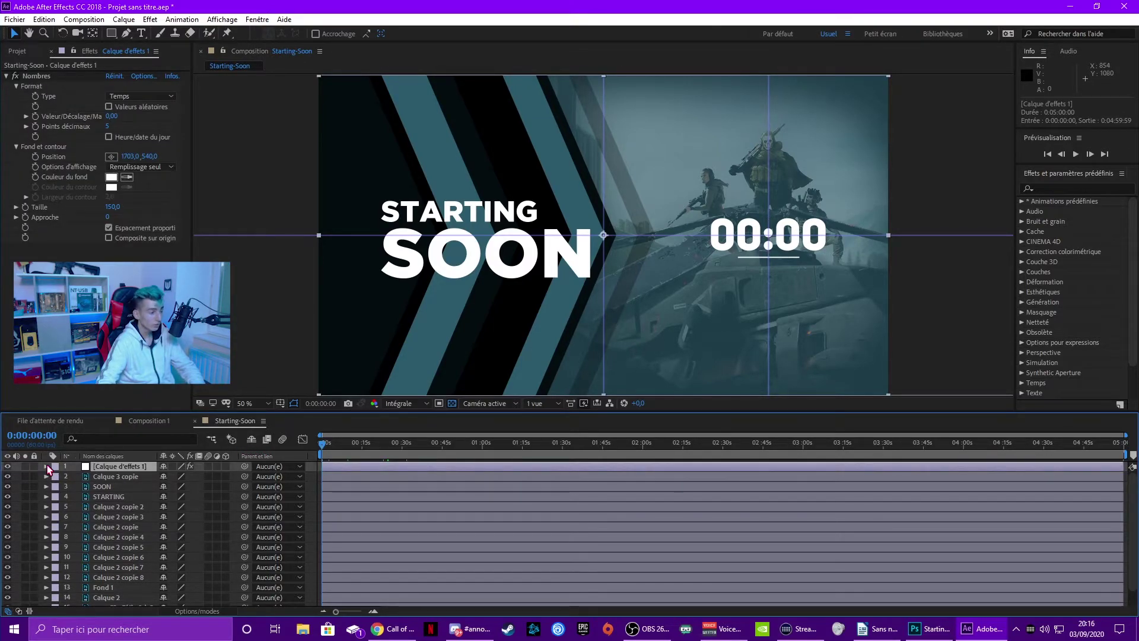
pyautogui.click(47, 467)
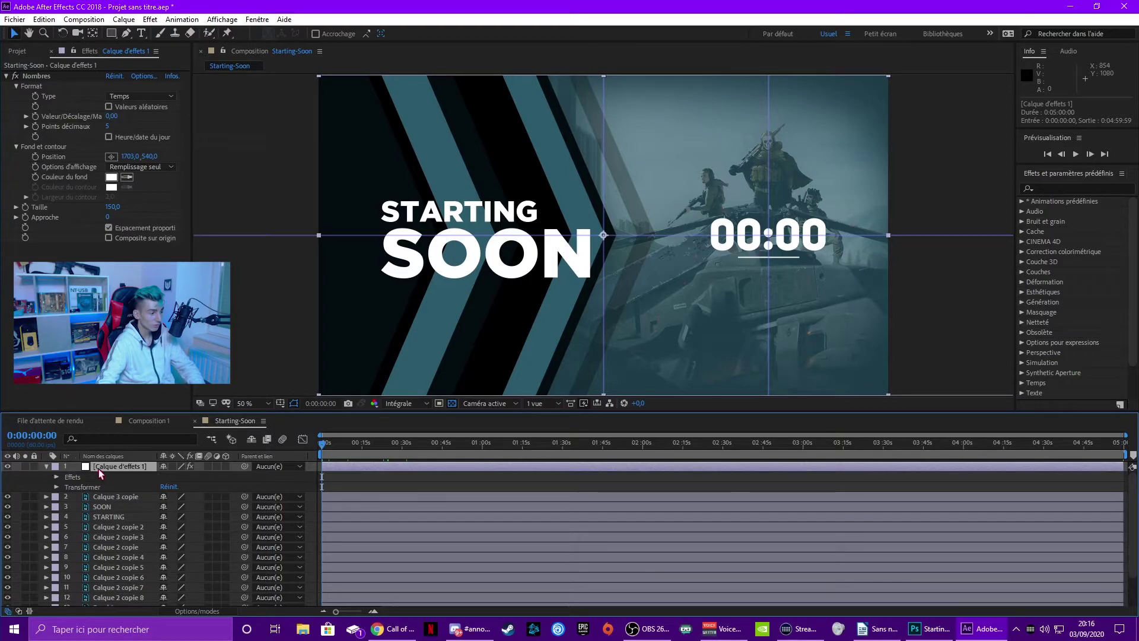
pyautogui.click(56, 477)
pyautogui.click(67, 487)
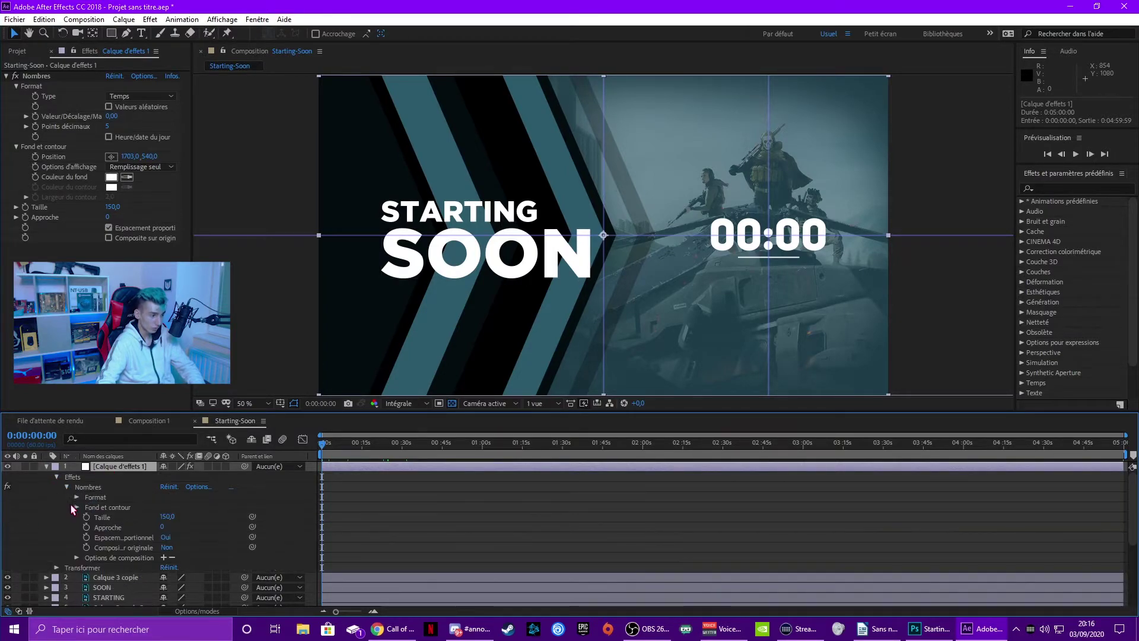
pyautogui.click(77, 498)
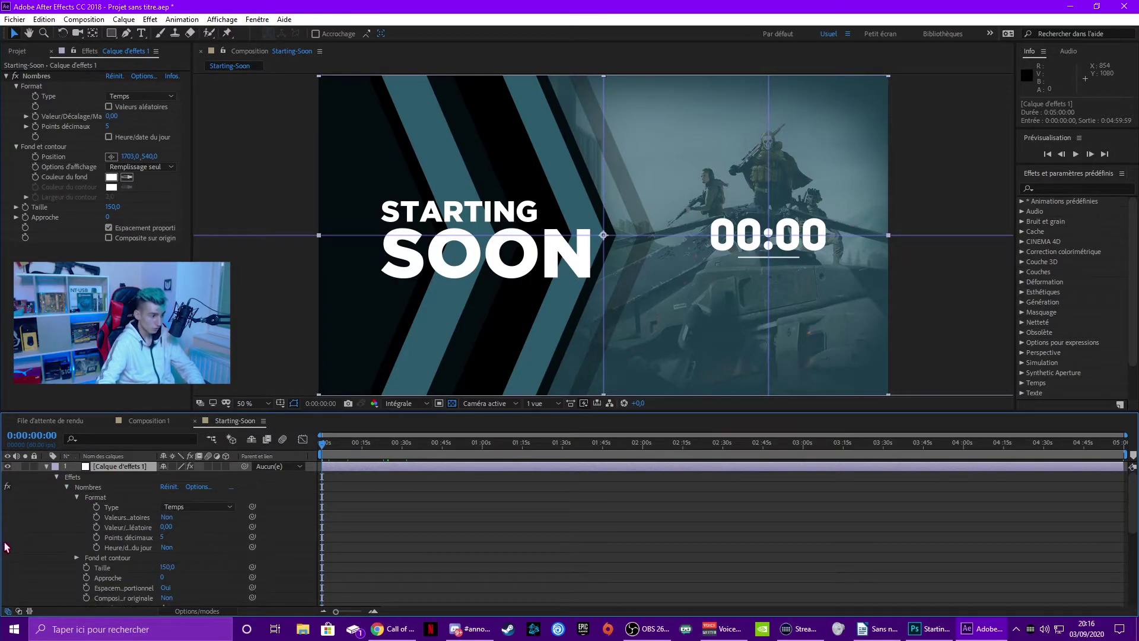
# Keyframe Valeur/Décalage at 180 at 0:00 so the timer reads 03:00, then scrub toward 3:00.
pyautogui.click(126, 532)
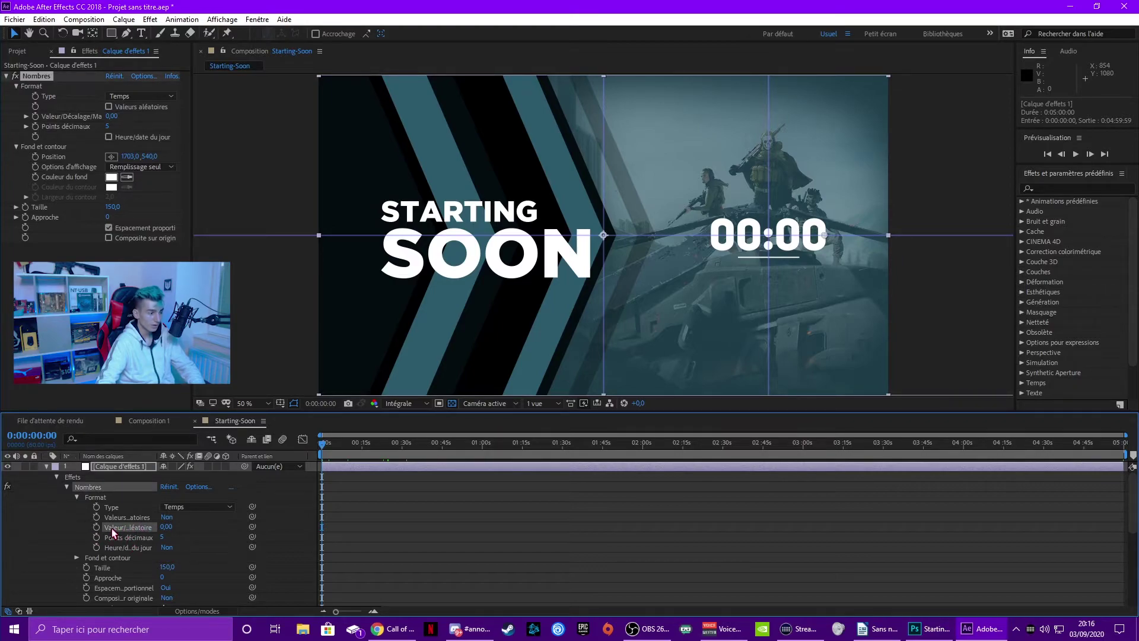
pyautogui.click(96, 527)
pyautogui.click(166, 527)
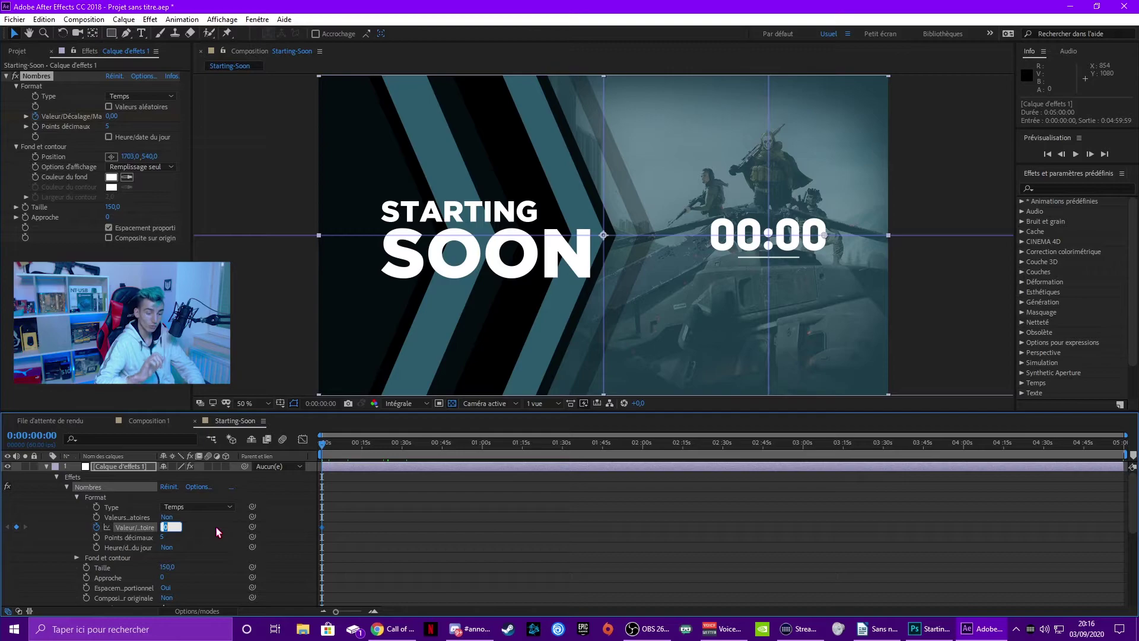
pyautogui.write('18')
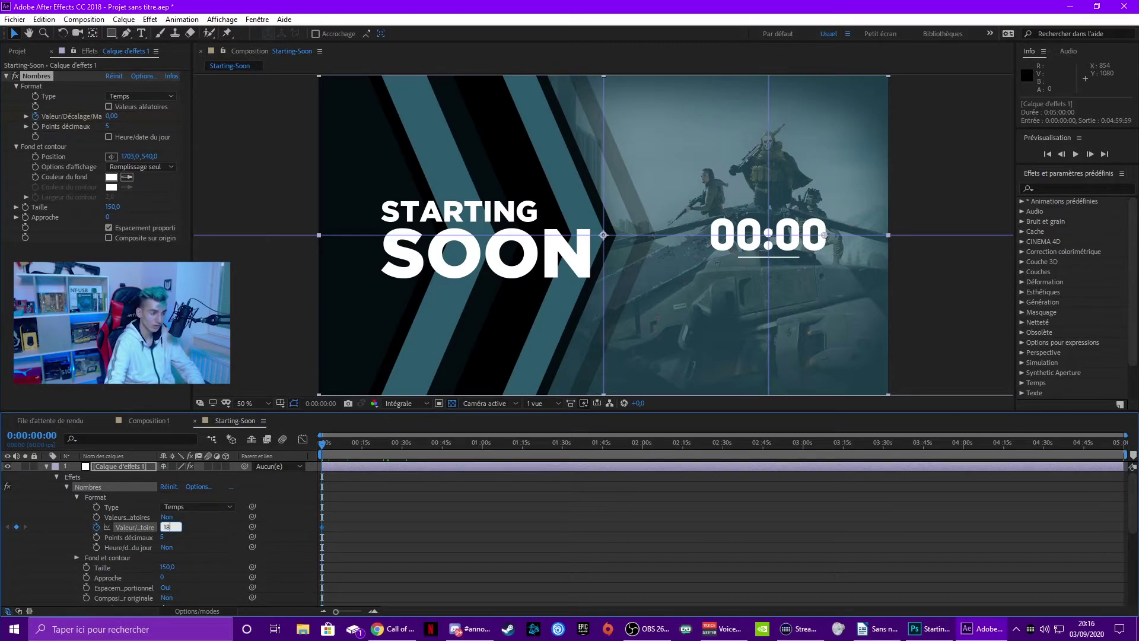
pyautogui.write('0')
pyautogui.press('Return')
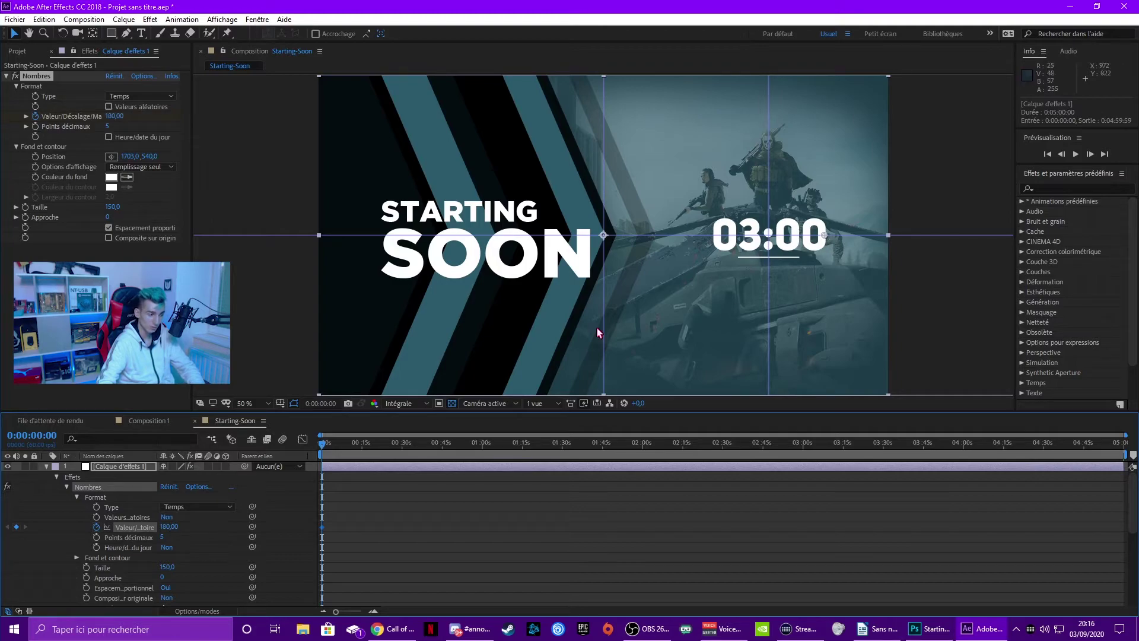
pyautogui.moveTo(323, 443); pyautogui.dragTo(700, 444)
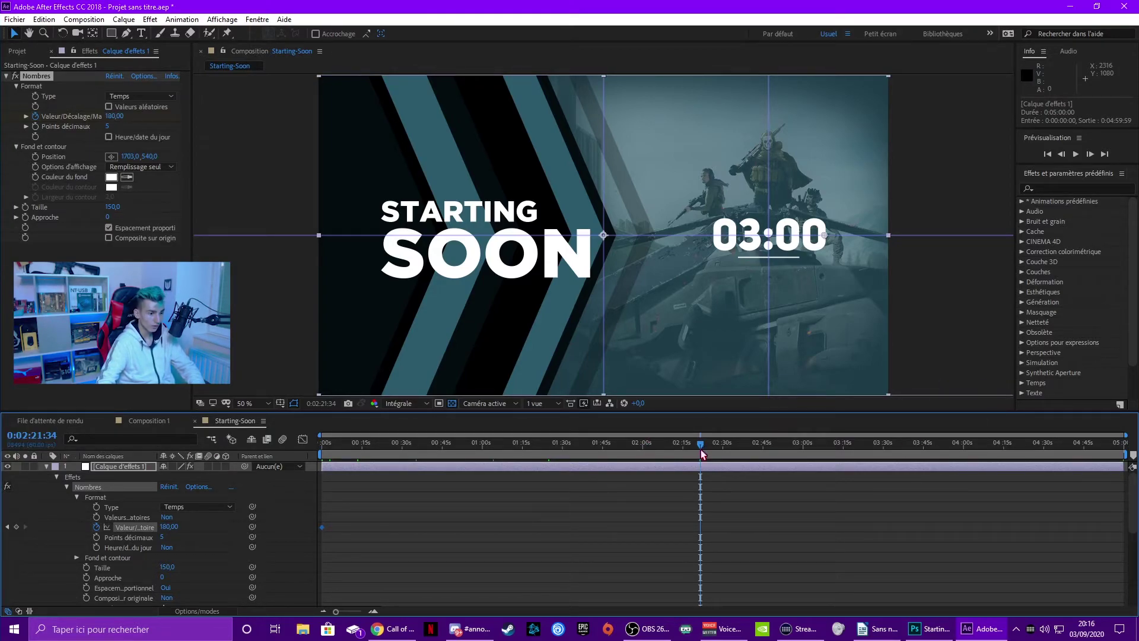
pyautogui.moveTo(701, 449); pyautogui.dragTo(805, 449)
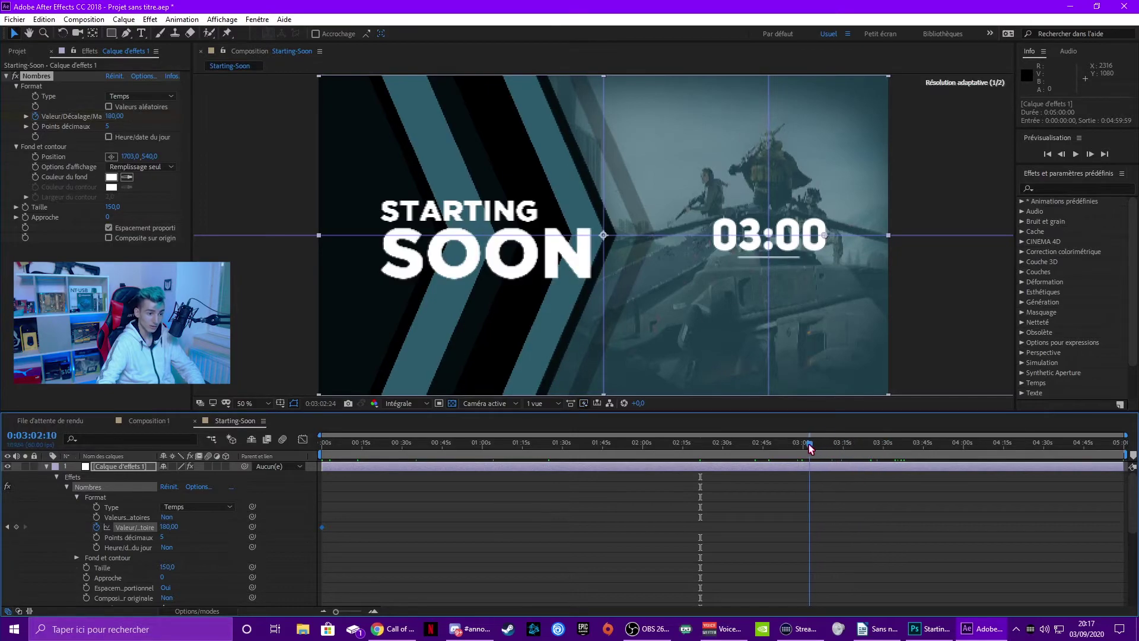
# Set the Starting-Soon composition duration to 0:03:00:00 in Paramètres de composition.
pyautogui.rightClick(734, 509)
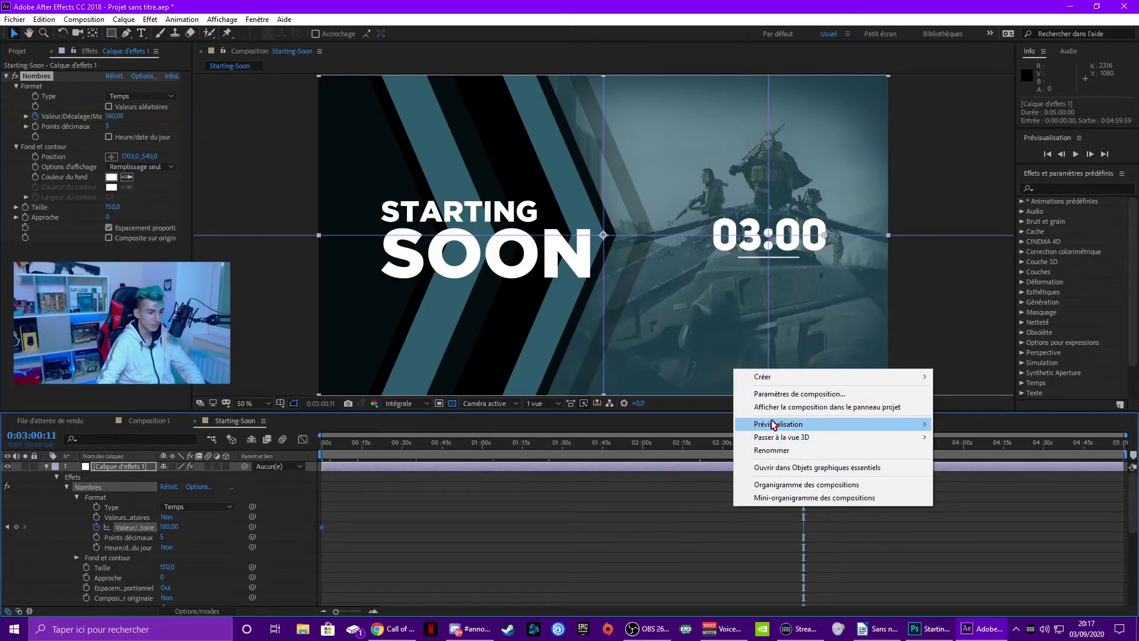
pyautogui.click(772, 394)
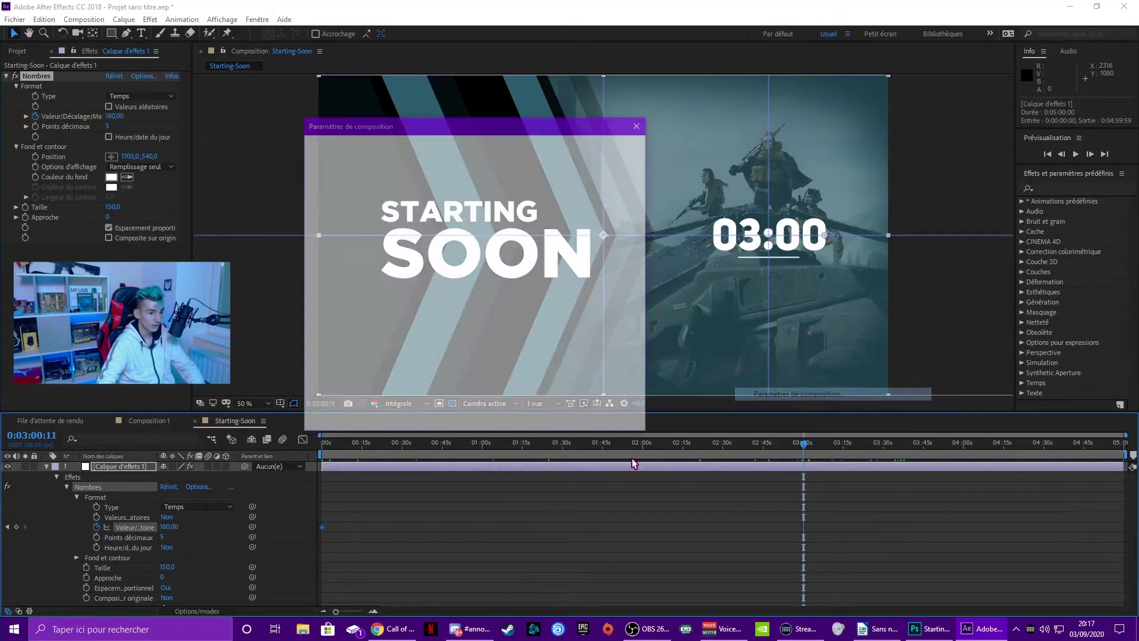
pyautogui.click(399, 326)
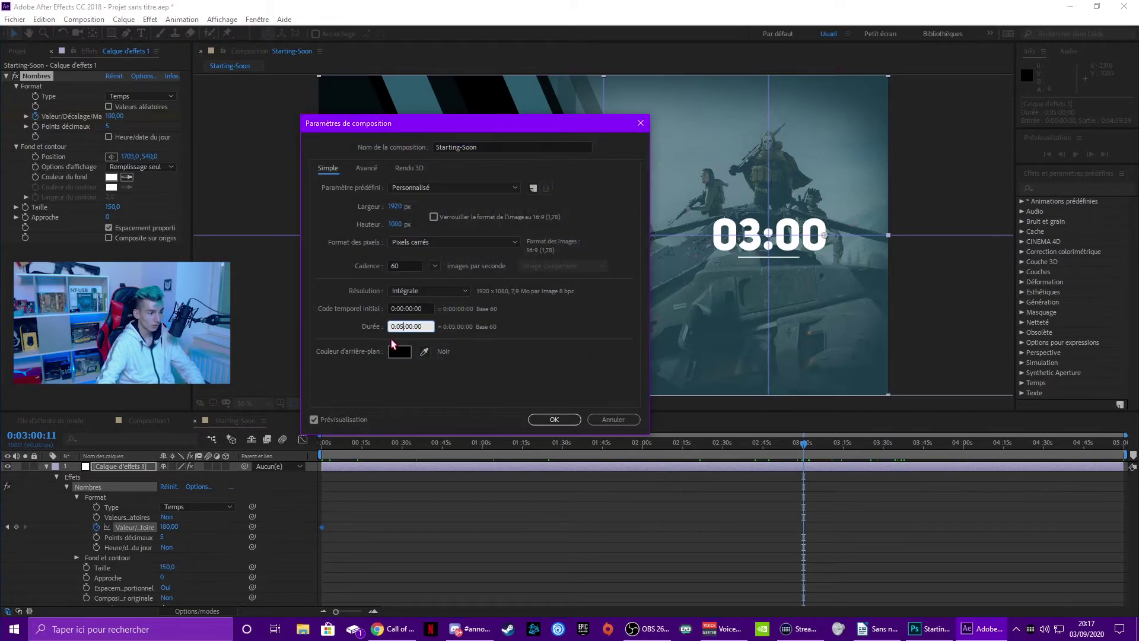
pyautogui.press('BackSpace')
pyautogui.write('3')
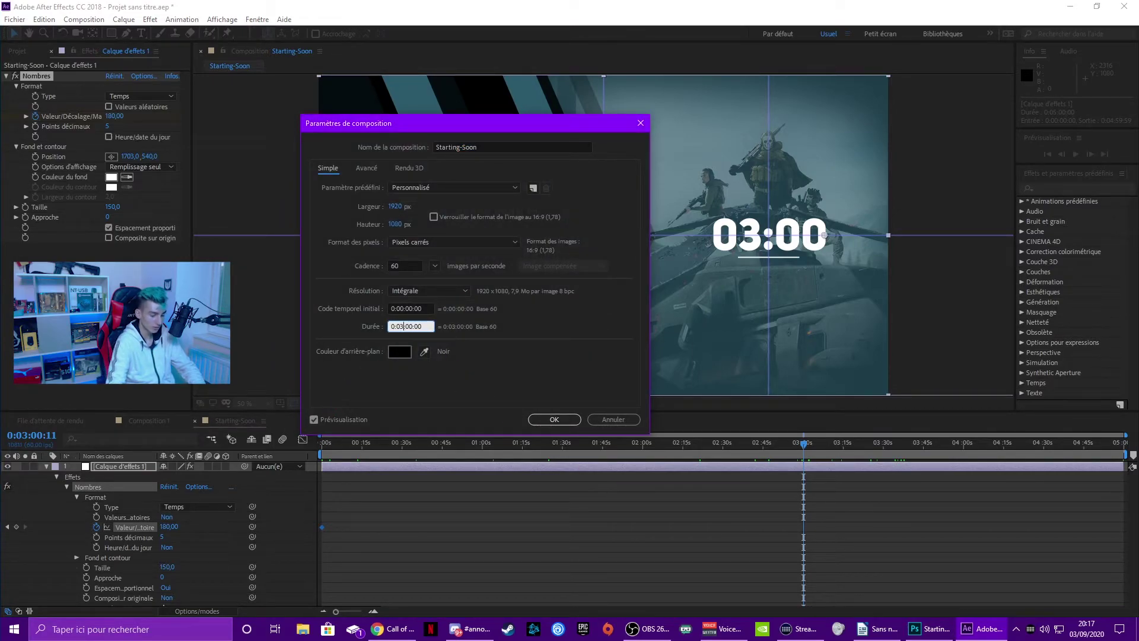
pyautogui.click(554, 418)
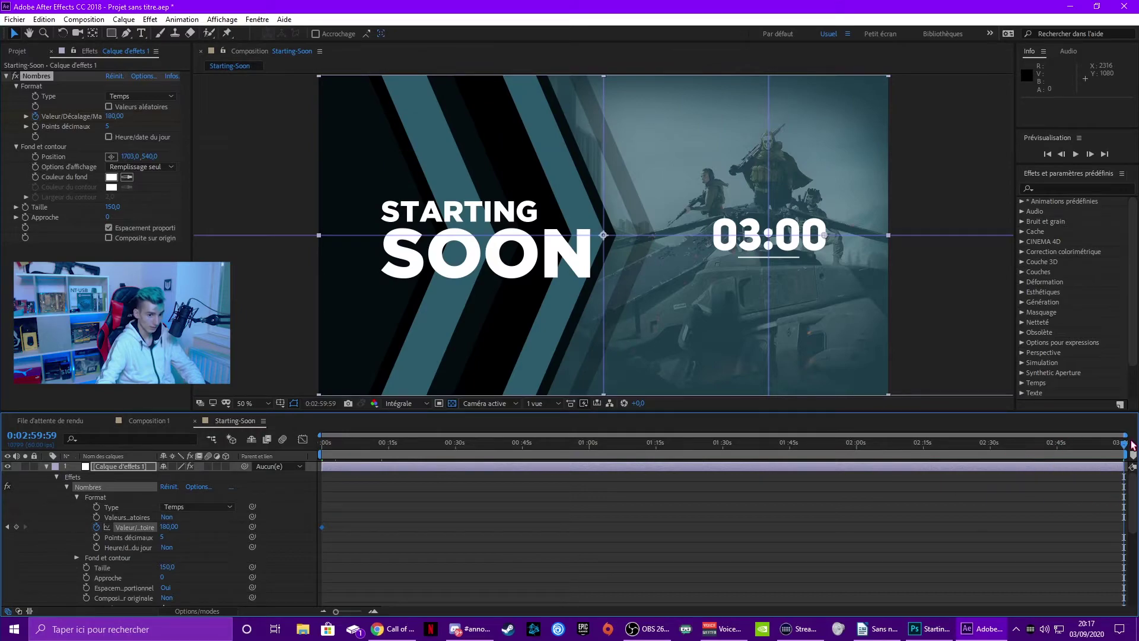
# At the last frame, keyframe Valeur/Décalage to 0 so the timer reads 00:00.
pyautogui.press('space')
pyautogui.click(165, 527)
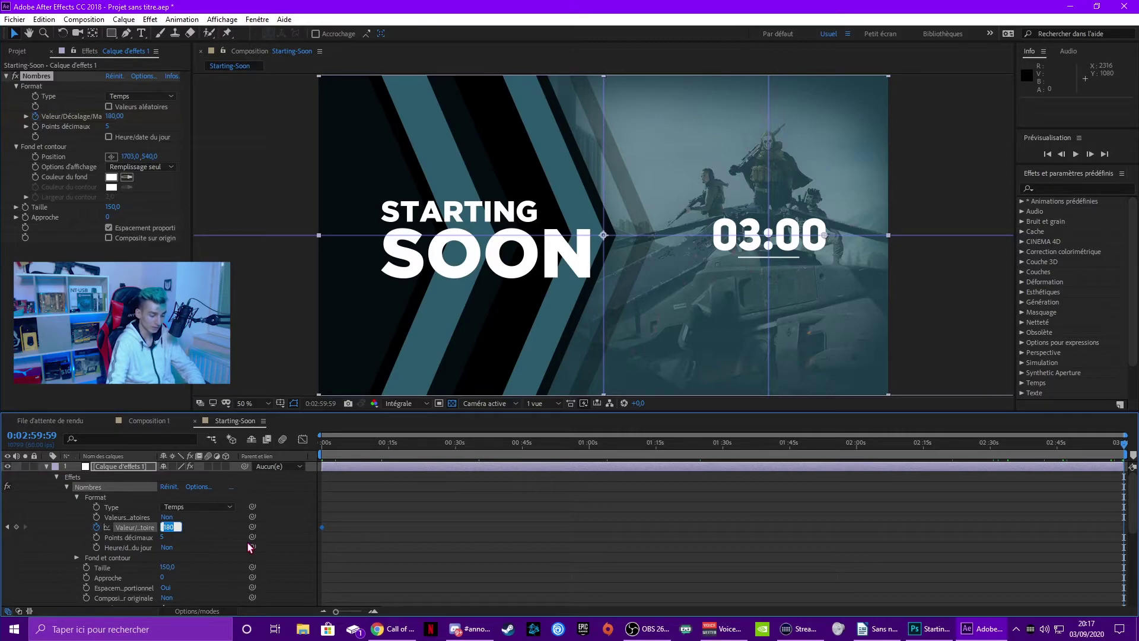
pyautogui.write('0')
pyautogui.press('Return')
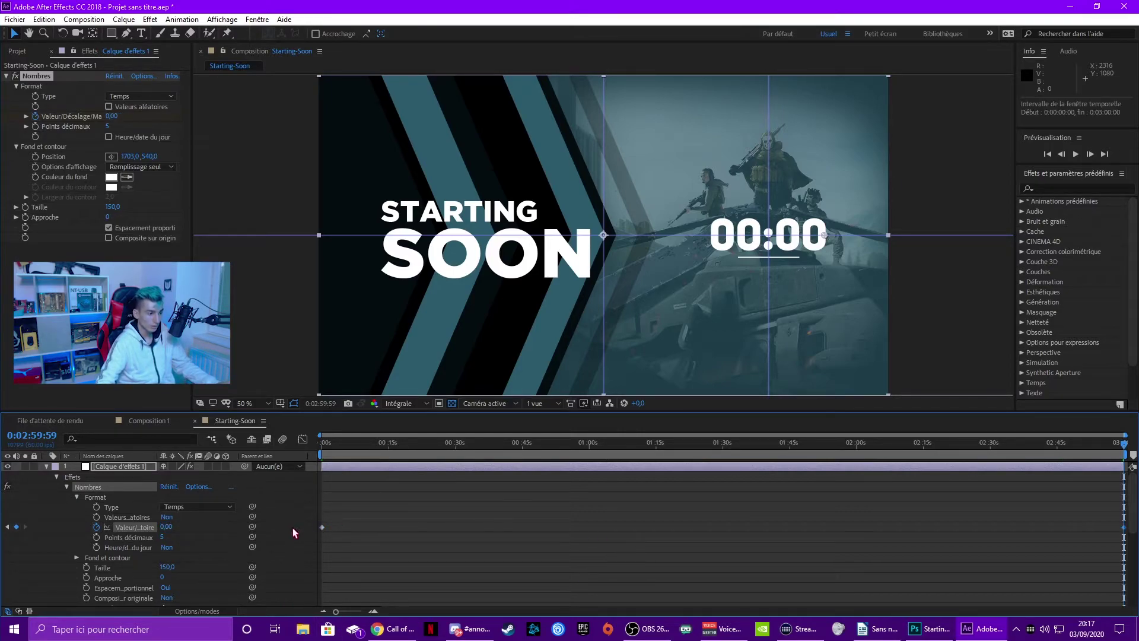
pyautogui.click(773, 519)
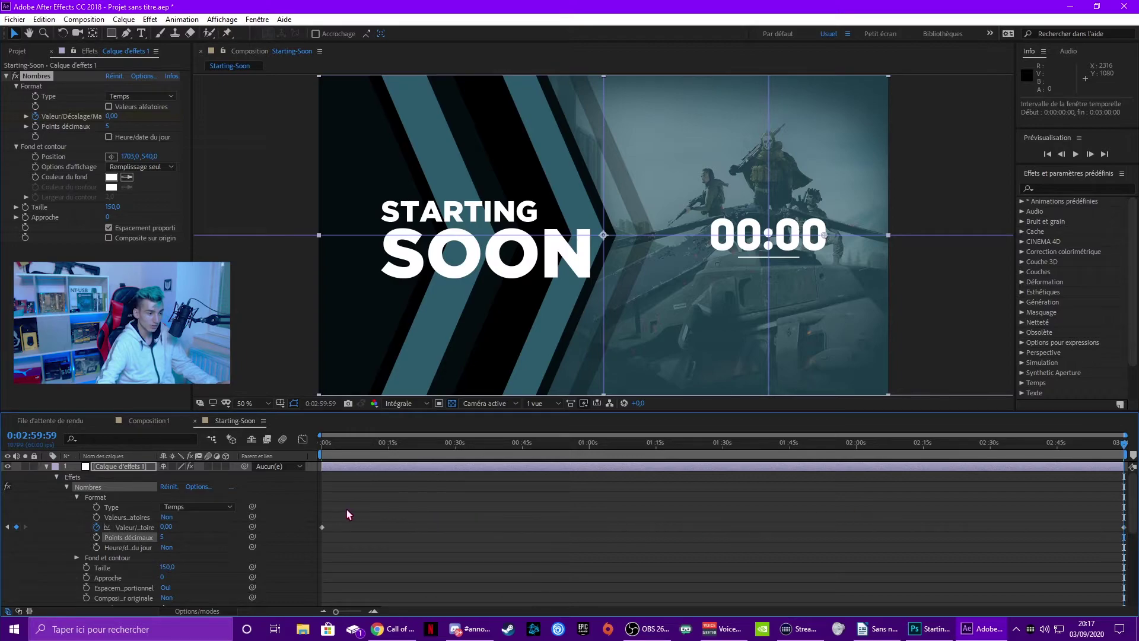
pyautogui.moveTo(322, 507); pyautogui.dragTo(351, 511)
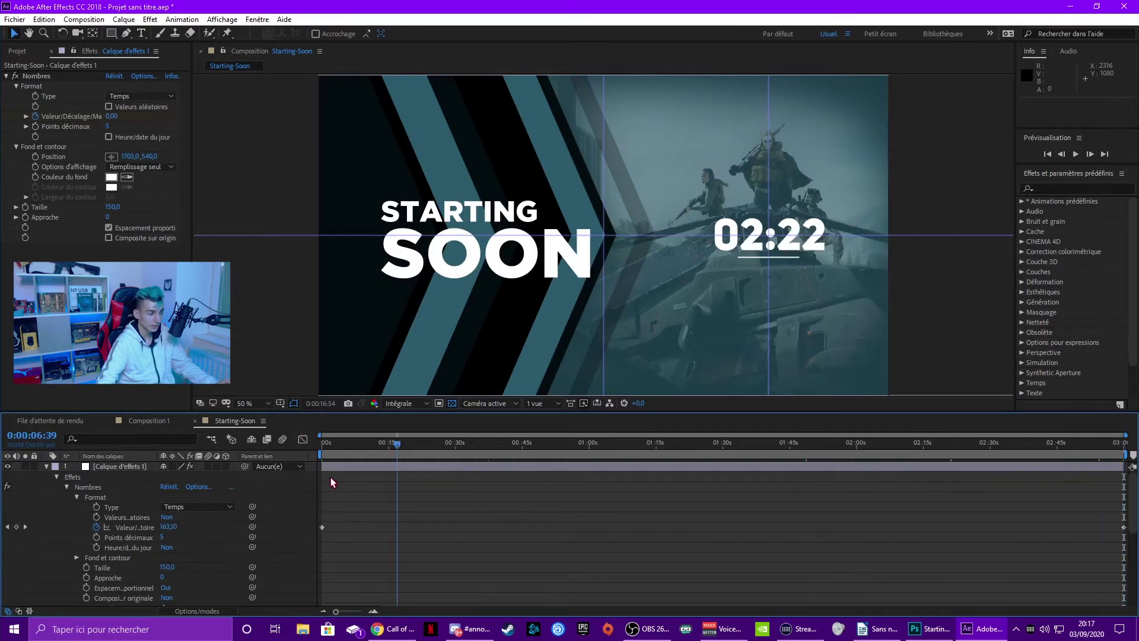
pyautogui.moveTo(491, 444)
pyautogui.mouseDown()
pyautogui.moveTo(325, 446)
pyautogui.moveTo(1124, 444)
pyautogui.mouseUp()
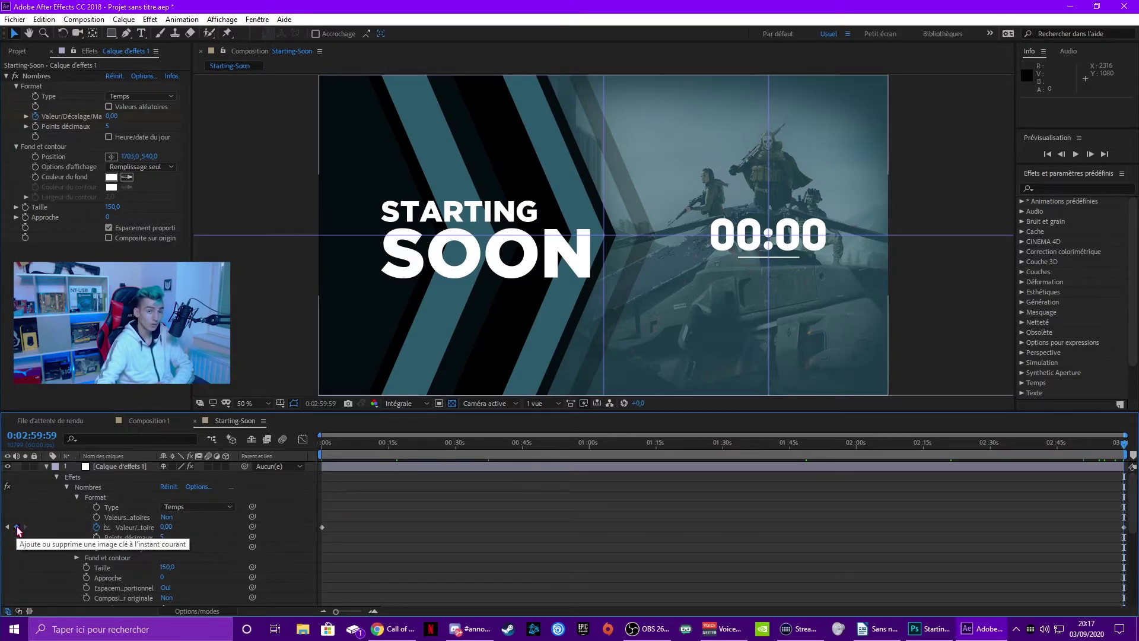
pyautogui.press('Home')
pyautogui.moveTo(167, 526); pyautogui.dragTo(270, 421)
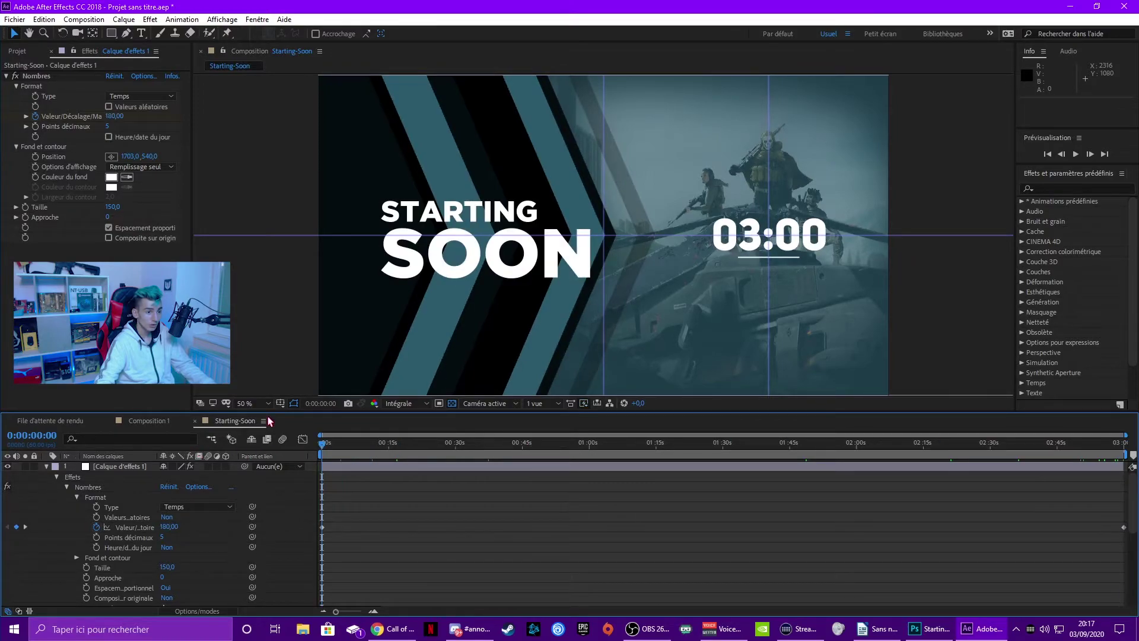
pyautogui.press('space')
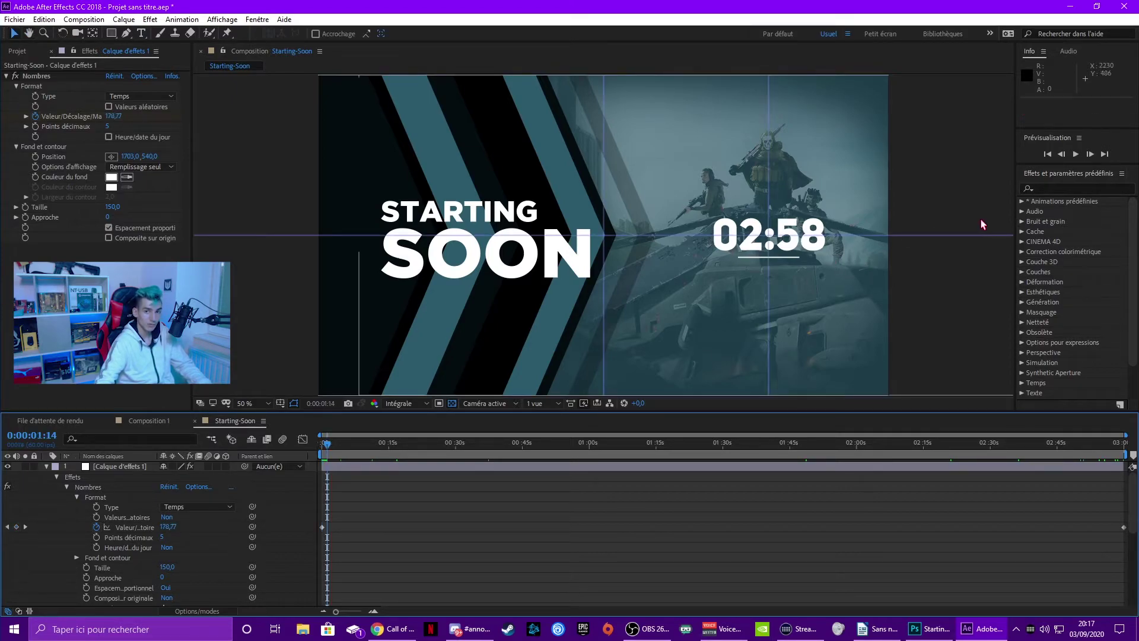
pyautogui.press('space')
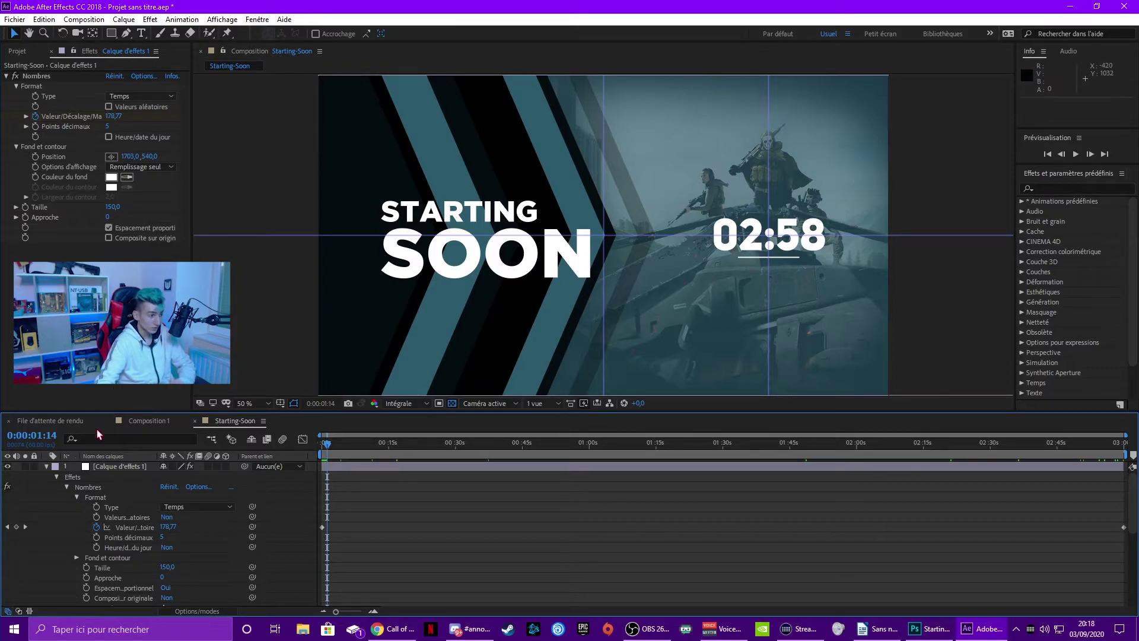
# Add the Starting-Soon composition to the render queue.
pyautogui.click(48, 421)
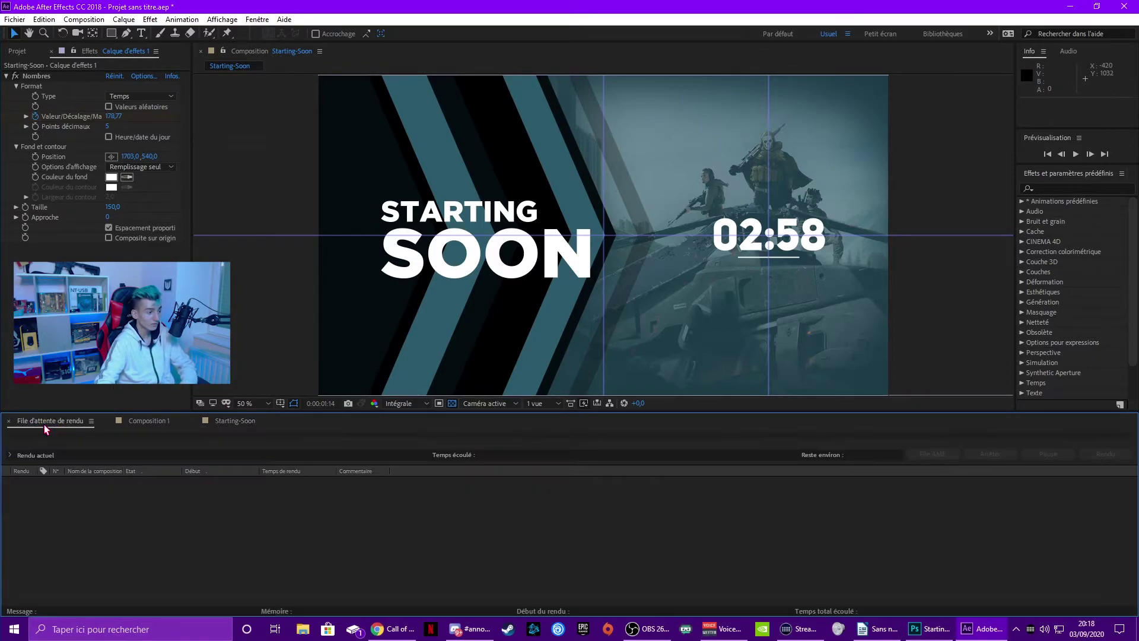
pyautogui.click(30, 51)
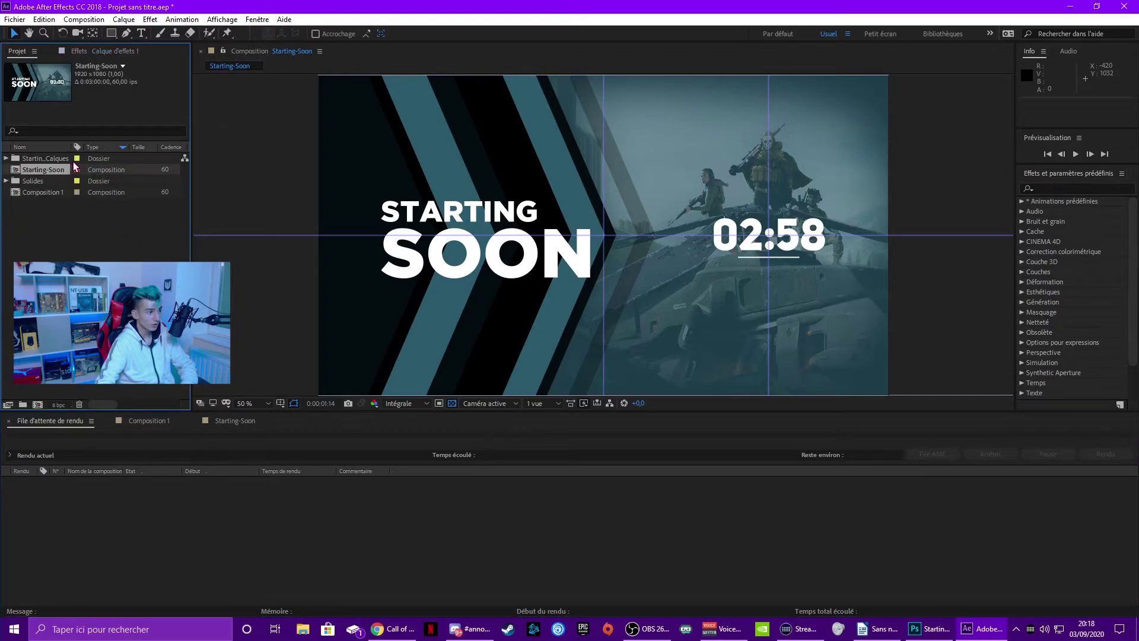
pyautogui.moveTo(98, 173)
pyautogui.mouseDown()
pyautogui.moveTo(89, 172)
pyautogui.moveTo(119, 475)
pyautogui.mouseUp()
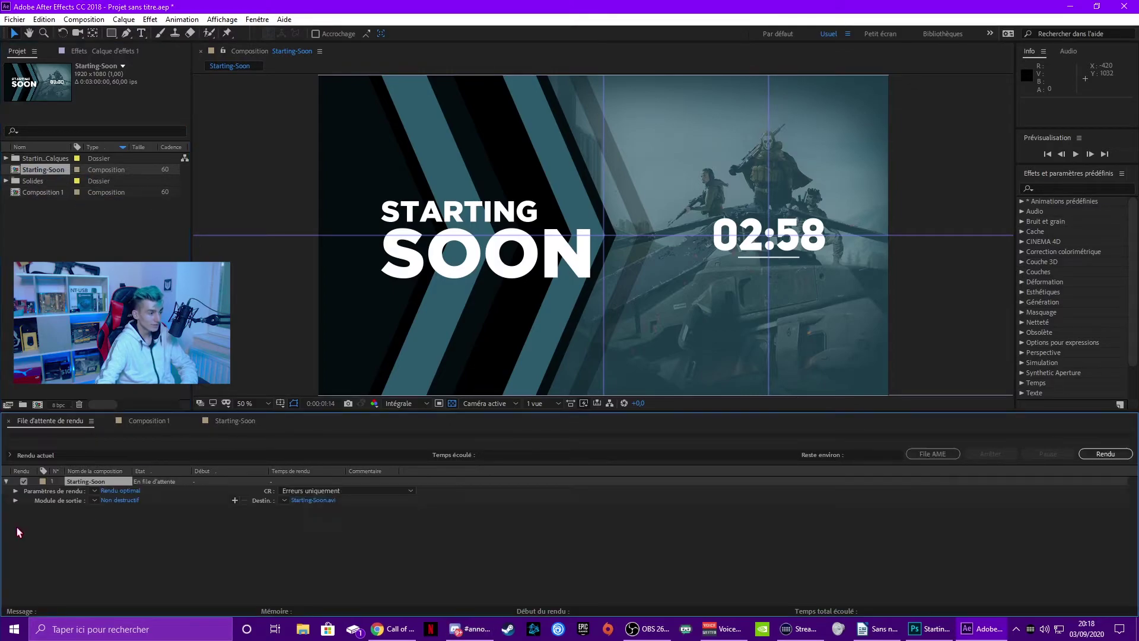
# Set the output module to QuickTime, RGB channels, and Sortie audio désactivée.
pyautogui.click(120, 500)
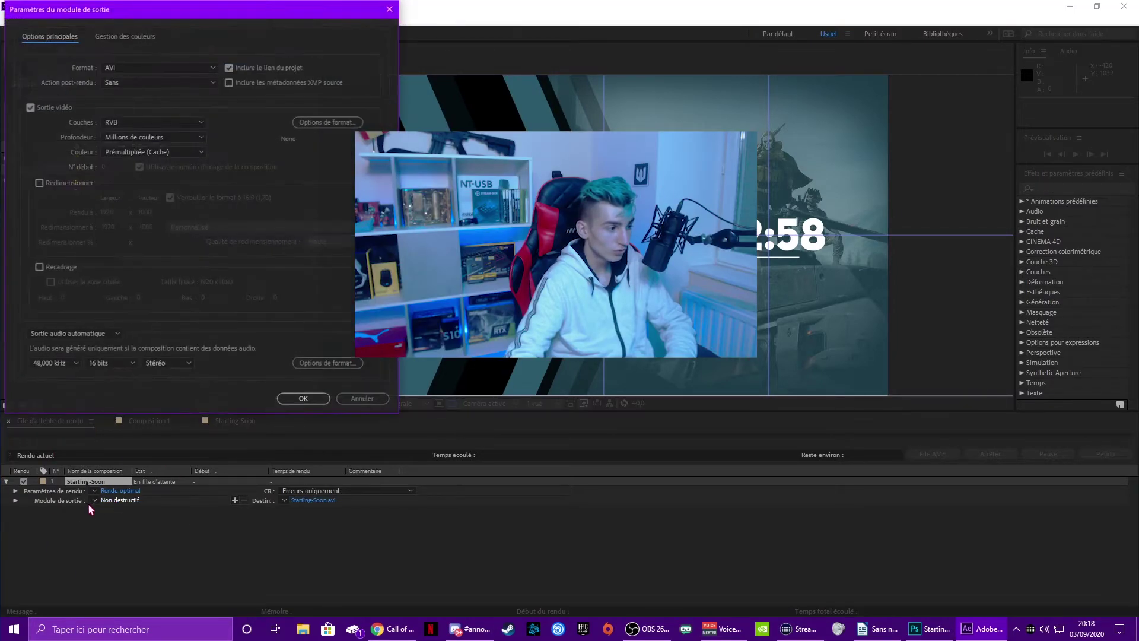
pyautogui.click(113, 67)
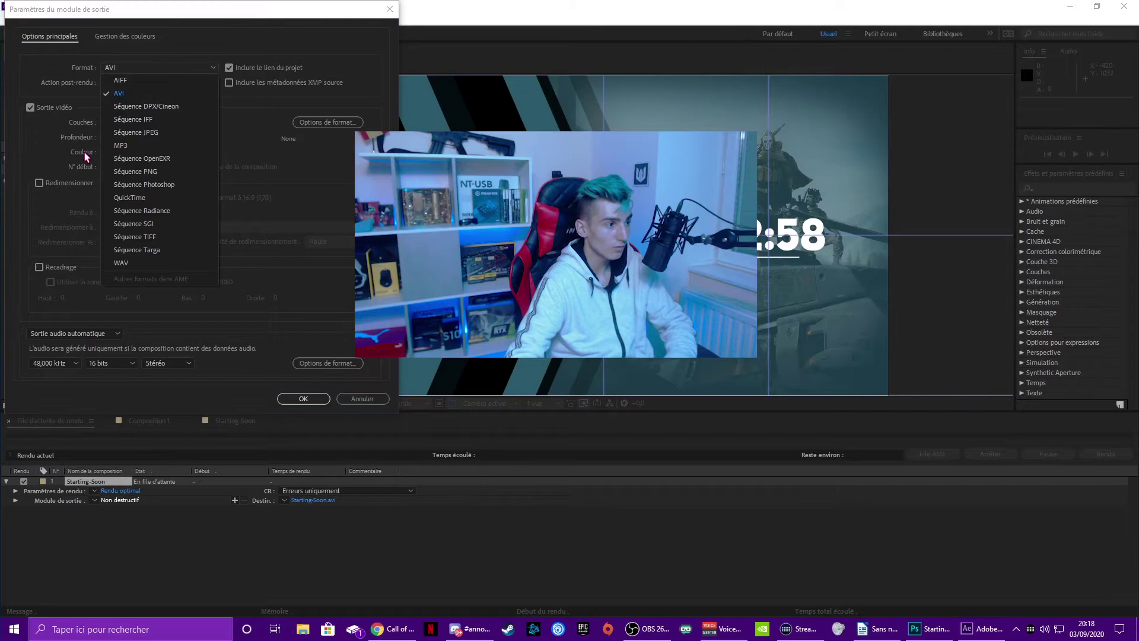
pyautogui.click(126, 198)
pyautogui.click(118, 123)
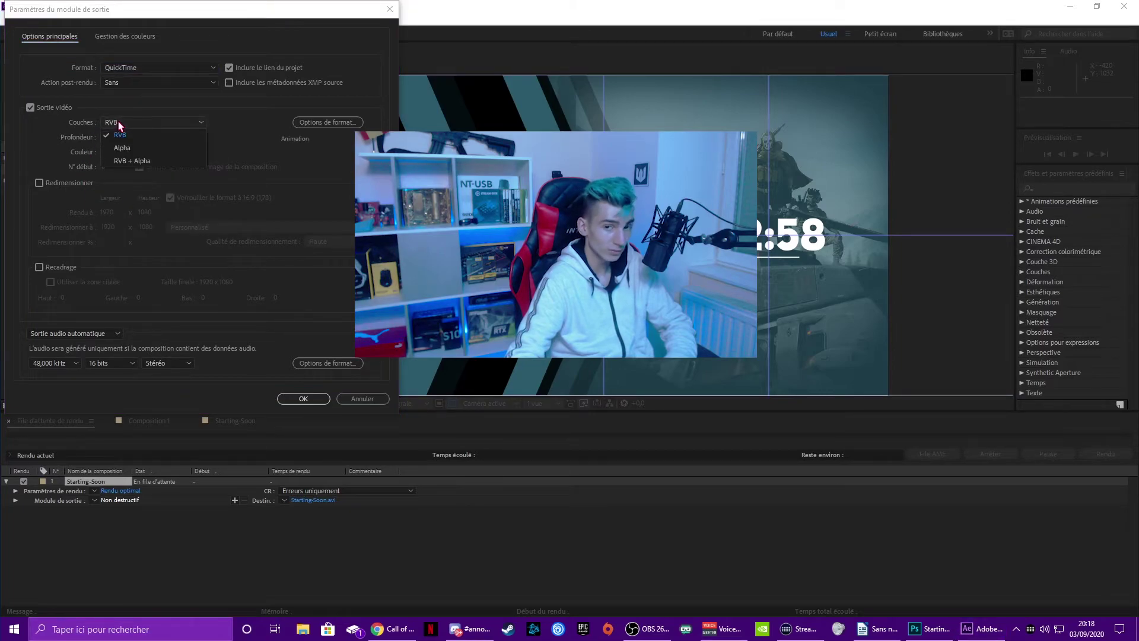
pyautogui.click(122, 112)
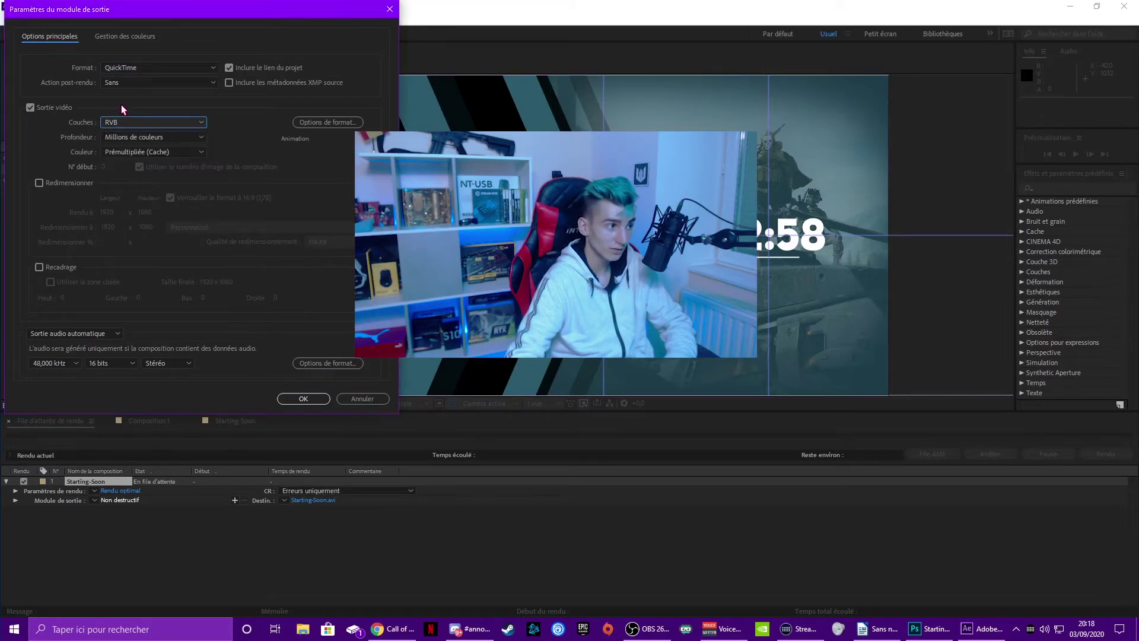
pyautogui.click(124, 112)
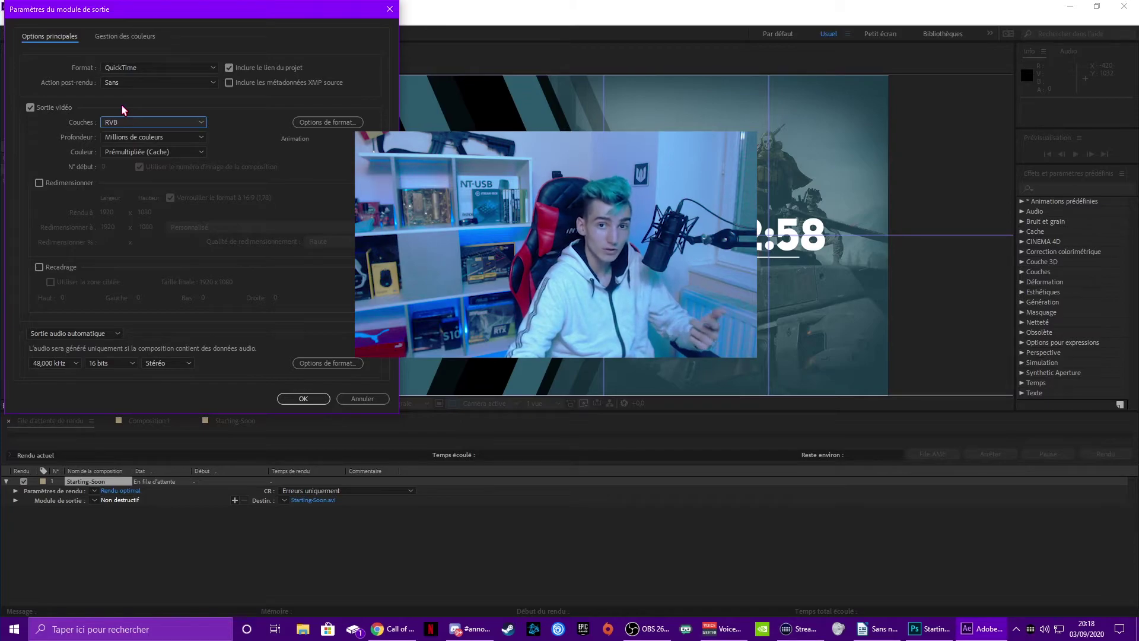
pyautogui.click(59, 332)
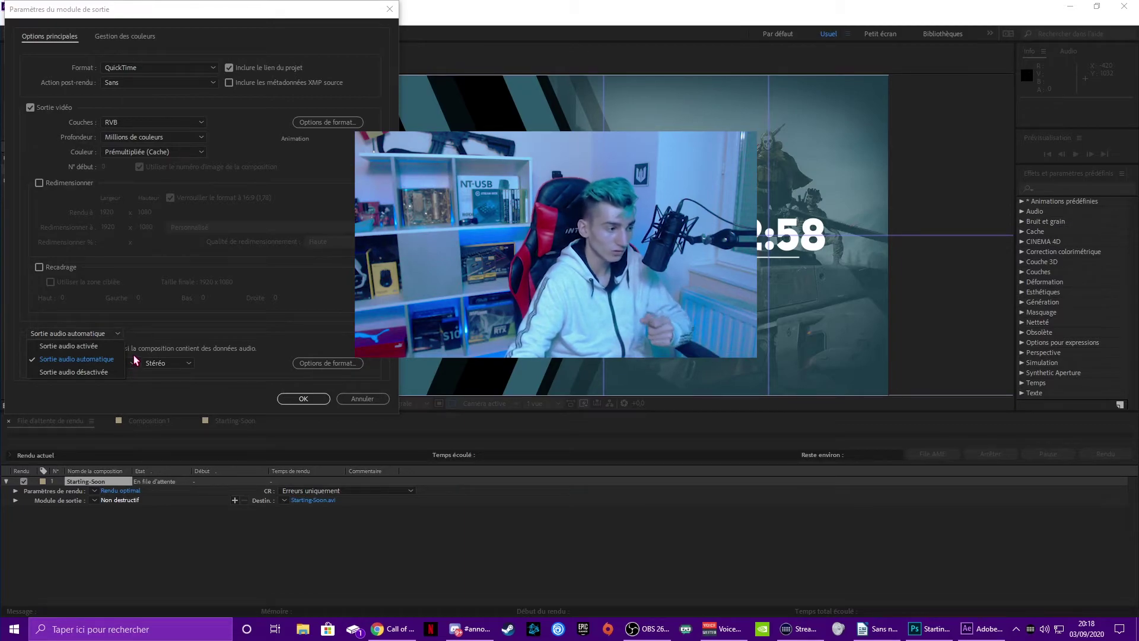
pyautogui.click(58, 373)
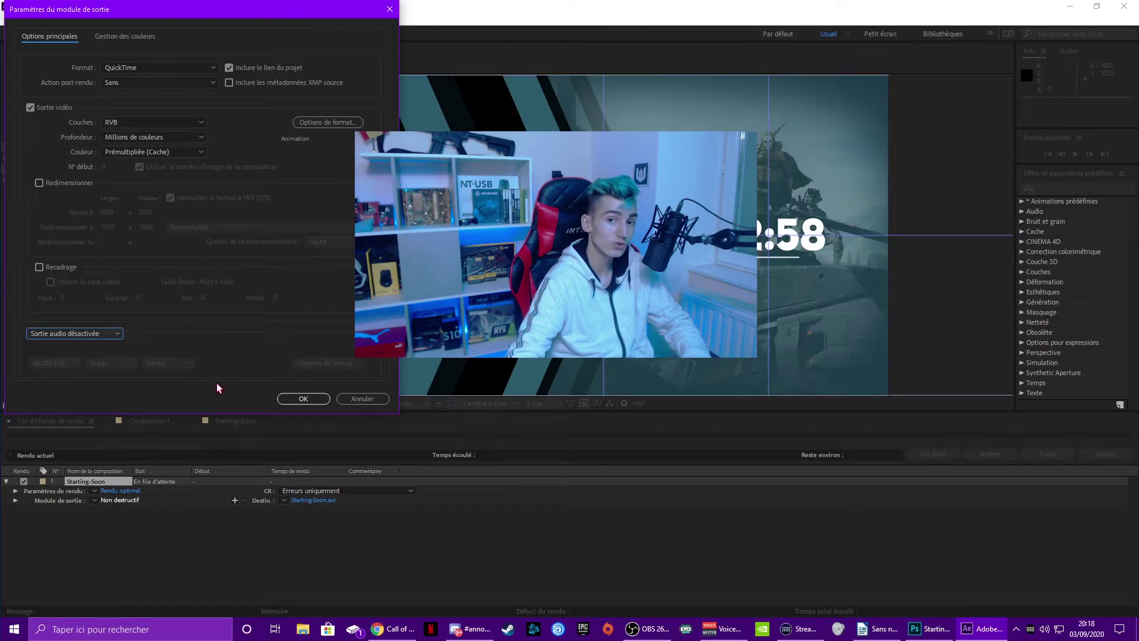
pyautogui.click(292, 402)
# Save the render output to the Desktop, render Starting-Soon, and reveal the Windows desktop.
pyautogui.click(315, 500)
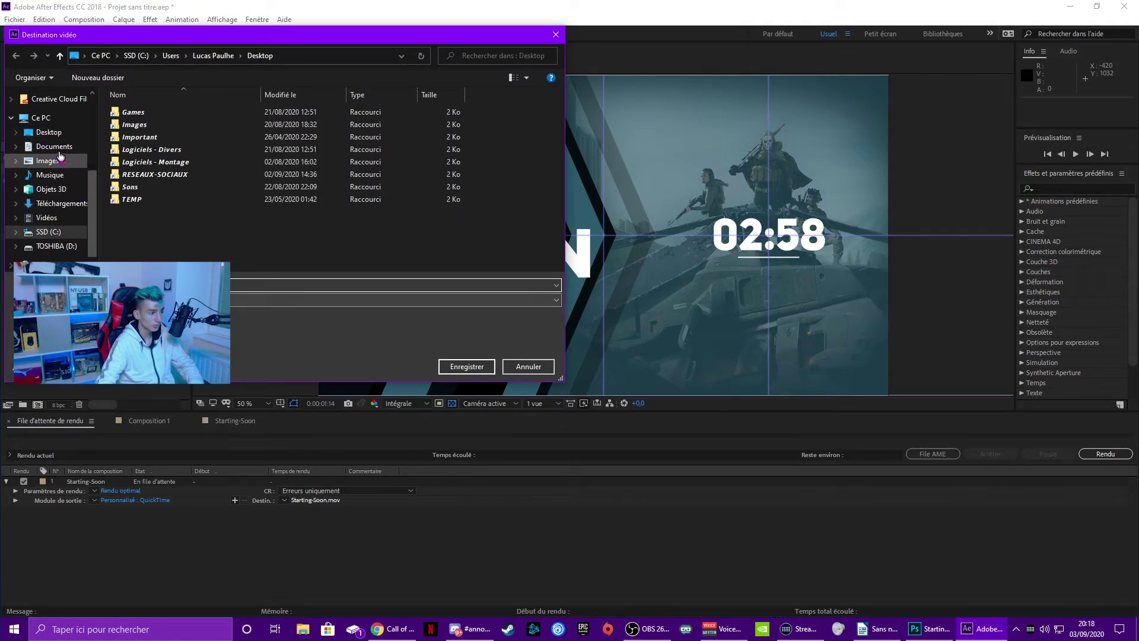
pyautogui.click(46, 133)
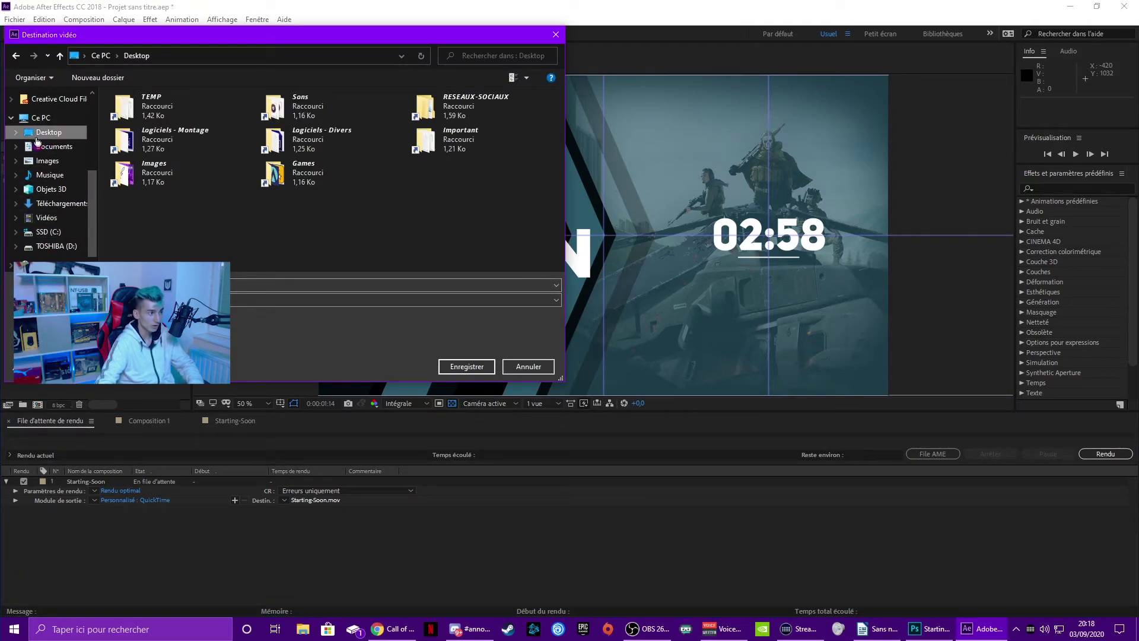
pyautogui.click(467, 366)
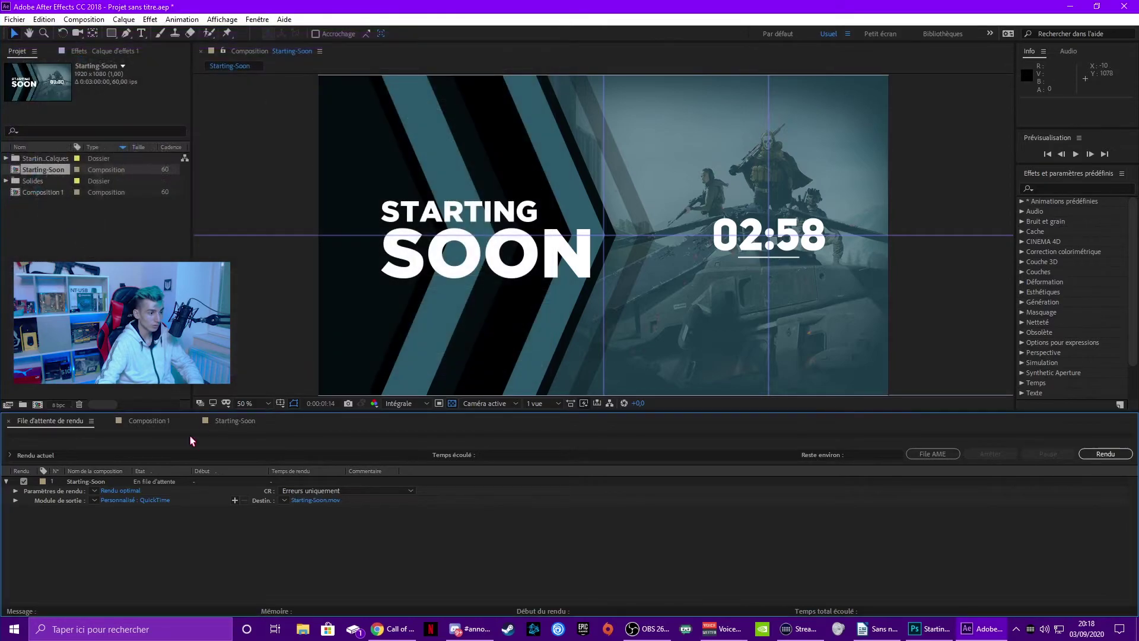
pyautogui.click(1105, 454)
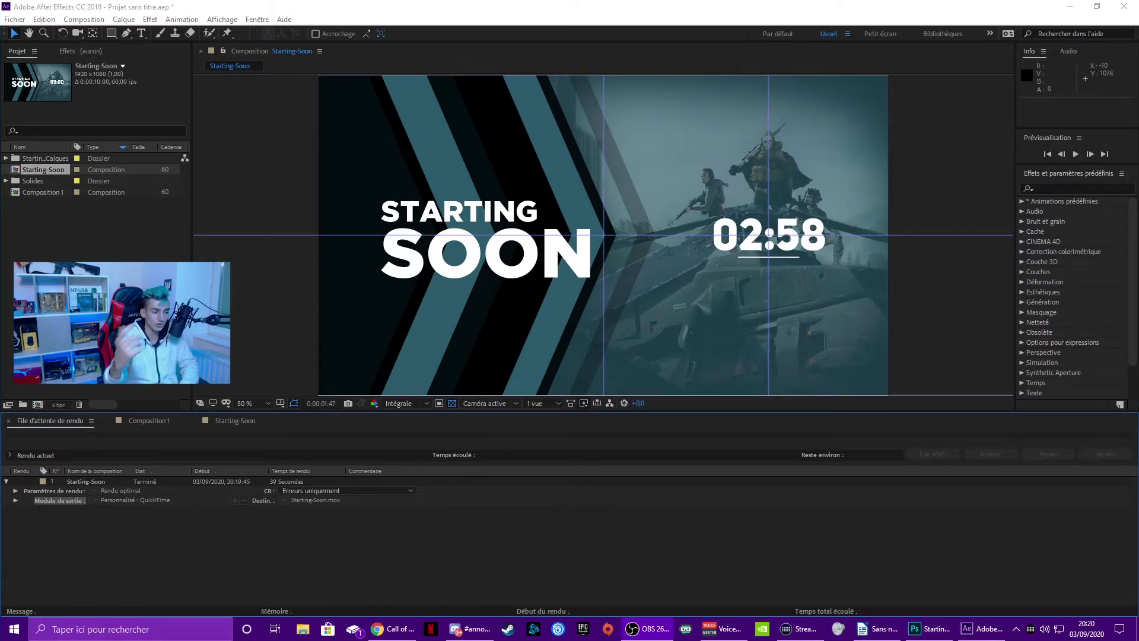
pyautogui.press('super+d')
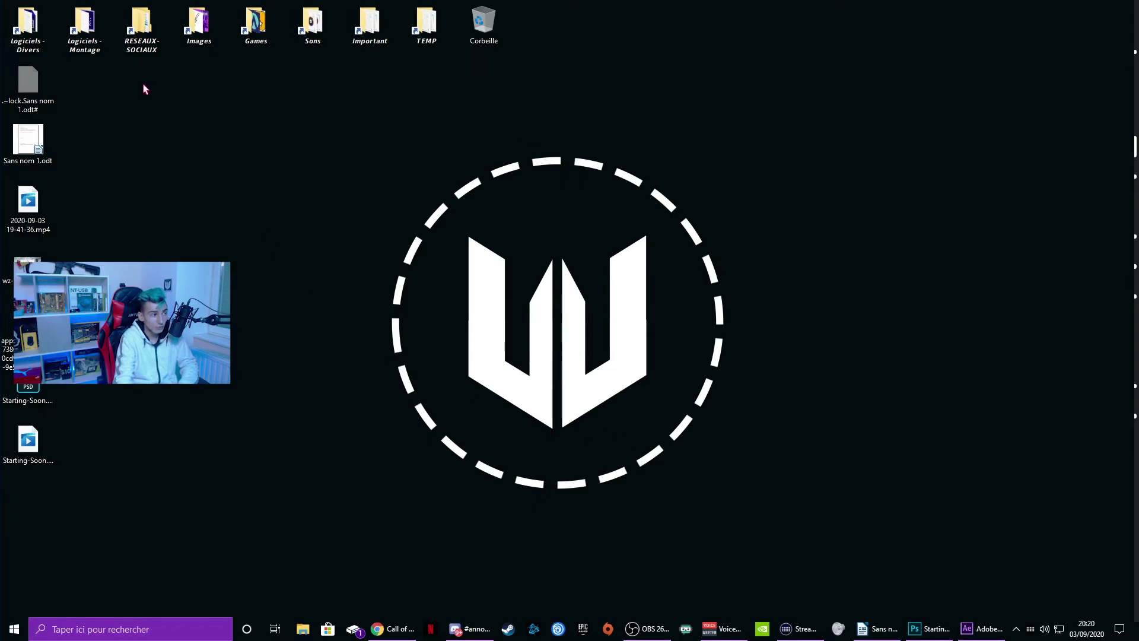
# Open the Logiciels - Montage desktop folder and start Adobe Media Encoder CC 2019 from it.
pyautogui.doubleClick(85, 24)
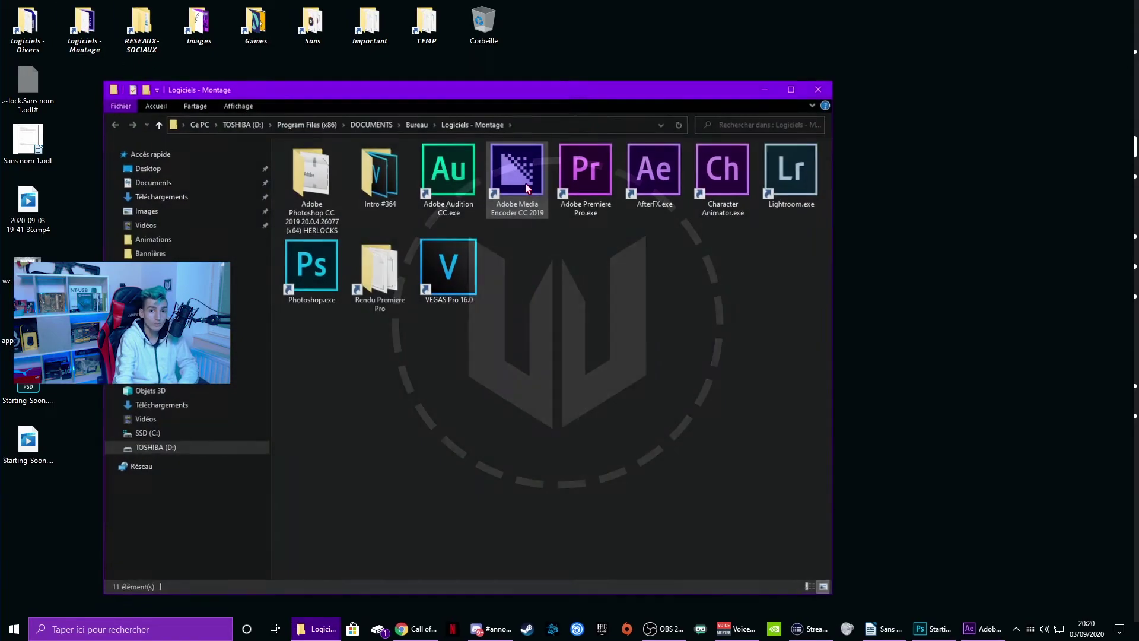
pyautogui.doubleClick(517, 172)
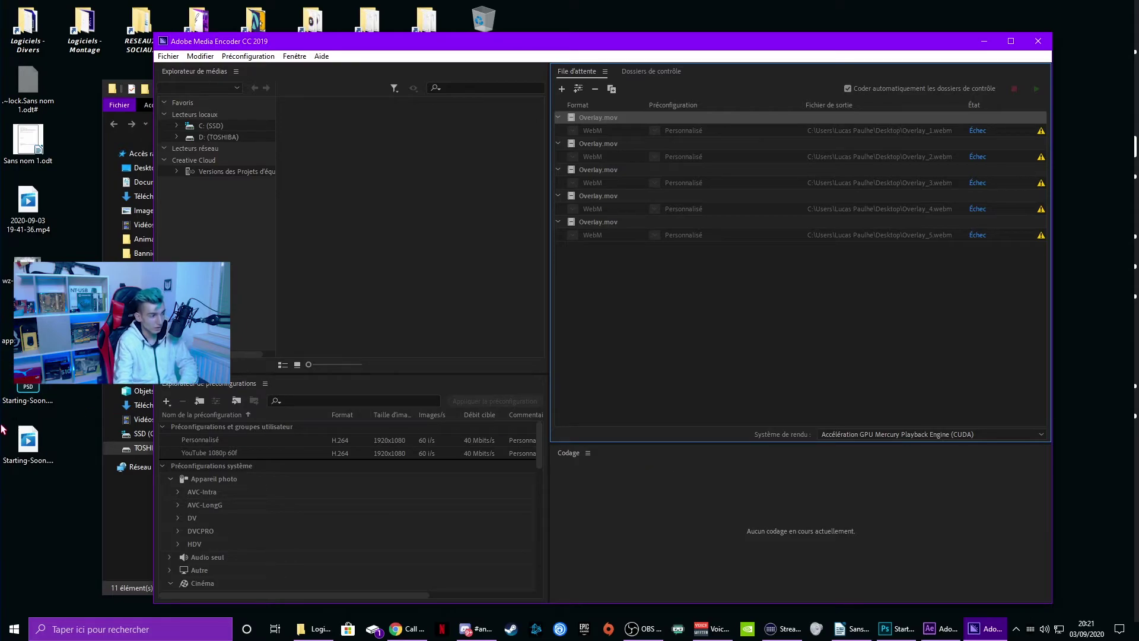
# Check Starting-Soon.mov's file properties, then drag it into the Media Encoder queue.
pyautogui.click(16, 460)
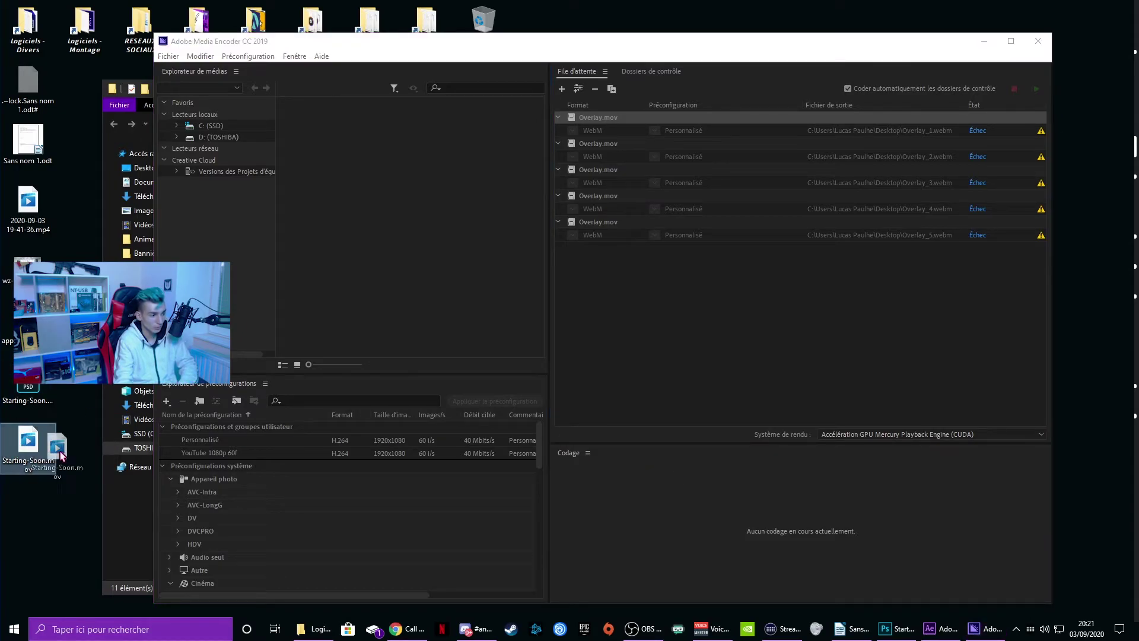
pyautogui.rightClick(23, 443)
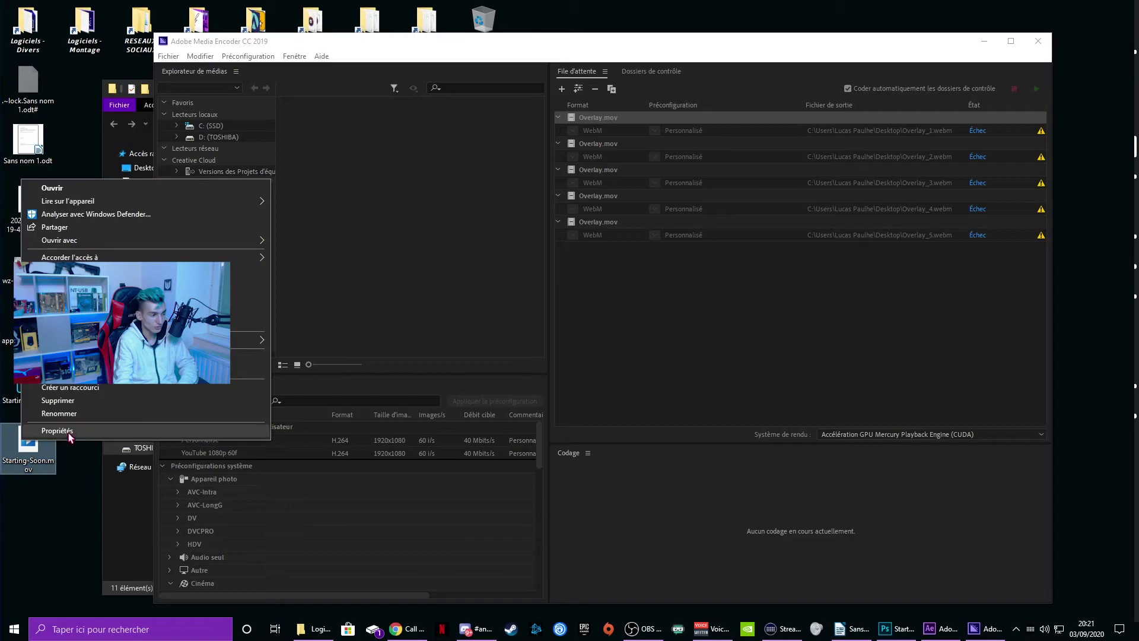
pyautogui.click(36, 437)
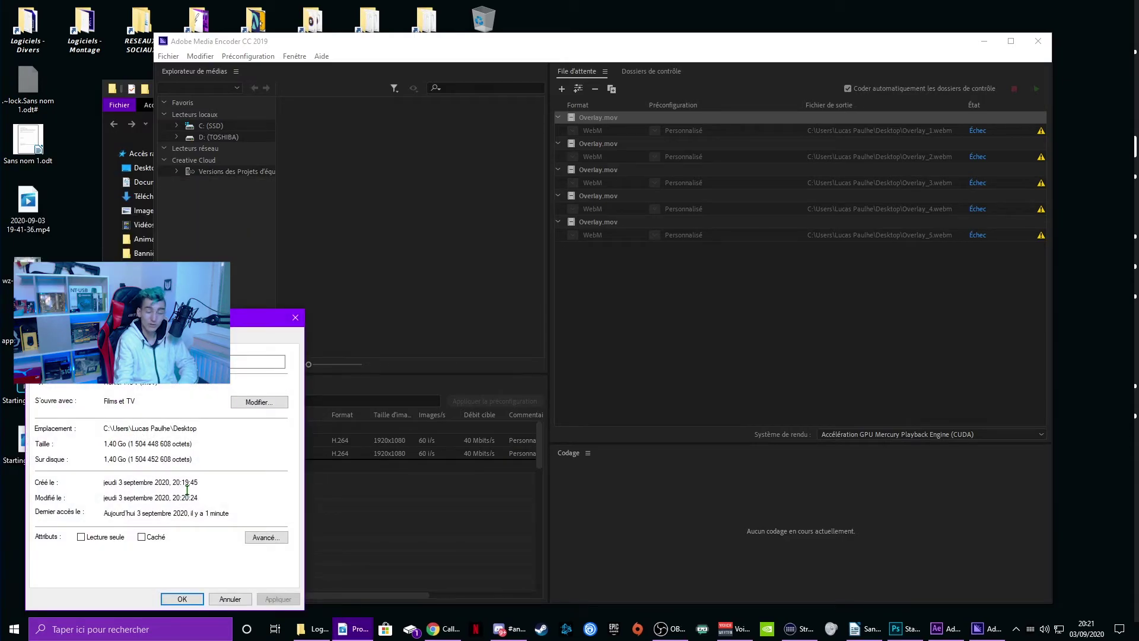
pyautogui.click(178, 598)
pyautogui.moveTo(27, 440)
pyautogui.mouseDown()
pyautogui.moveTo(49, 455)
pyautogui.moveTo(13, 520)
pyautogui.mouseUp()
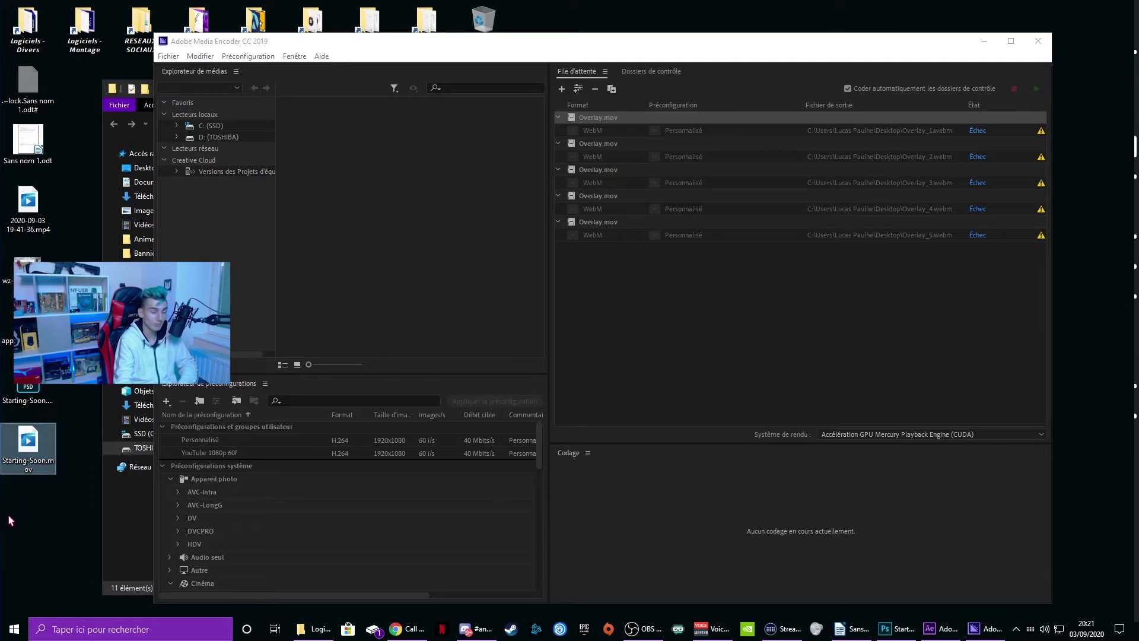
pyautogui.moveTo(28, 442); pyautogui.dragTo(639, 315)
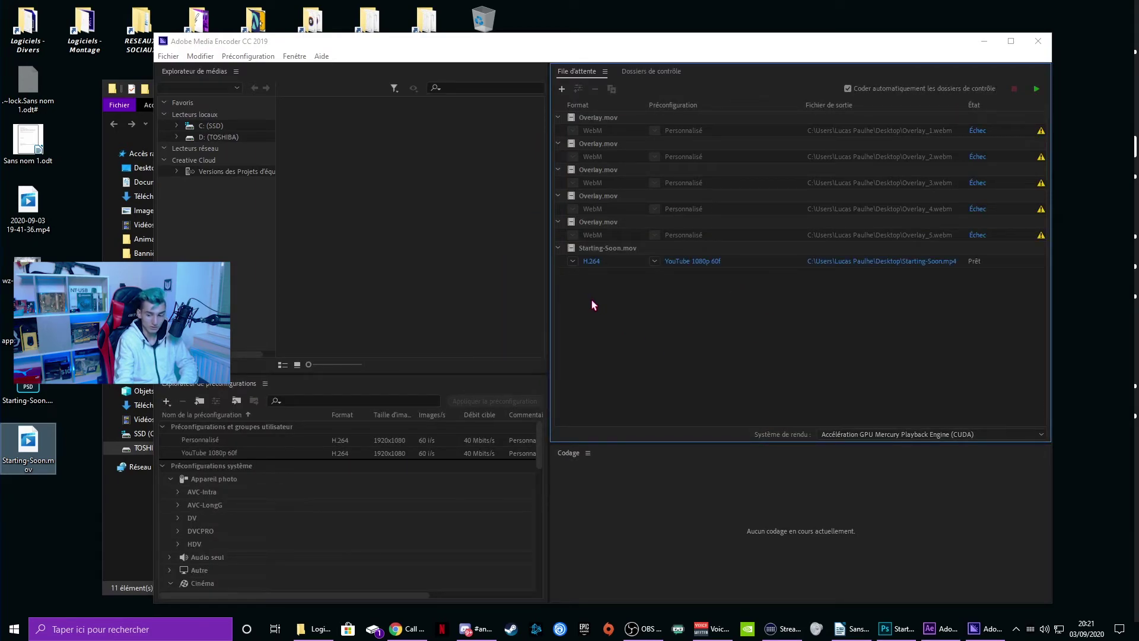
# Set the queued clip's export format to WebM with audio export turned off.
pyautogui.click(585, 261)
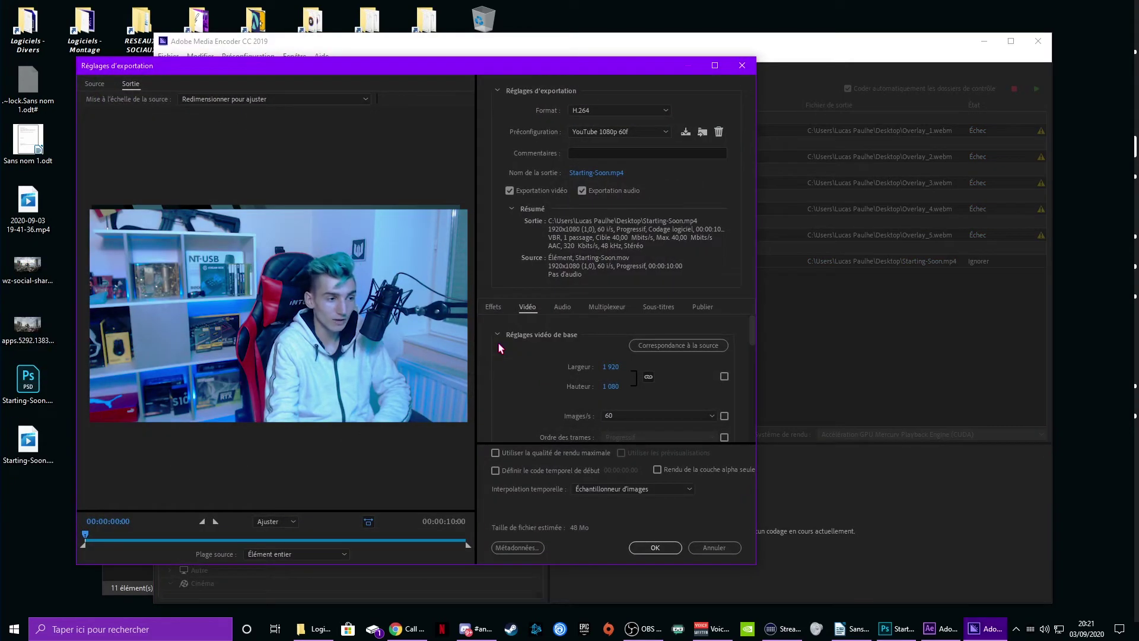
pyautogui.click(617, 110)
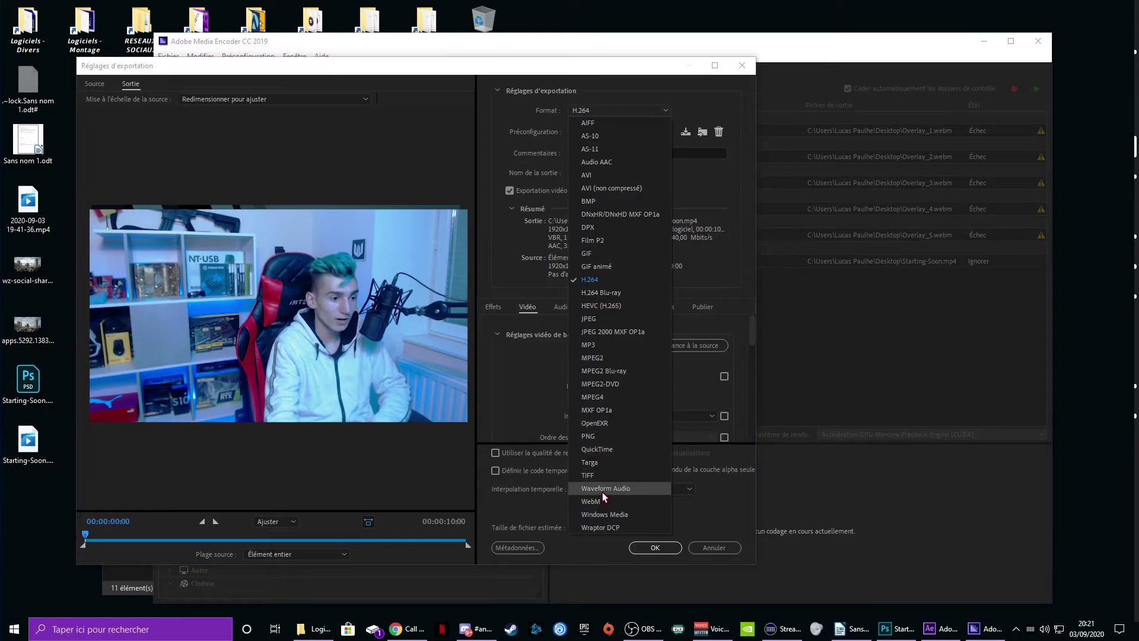
pyautogui.click(590, 502)
pyautogui.click(596, 191)
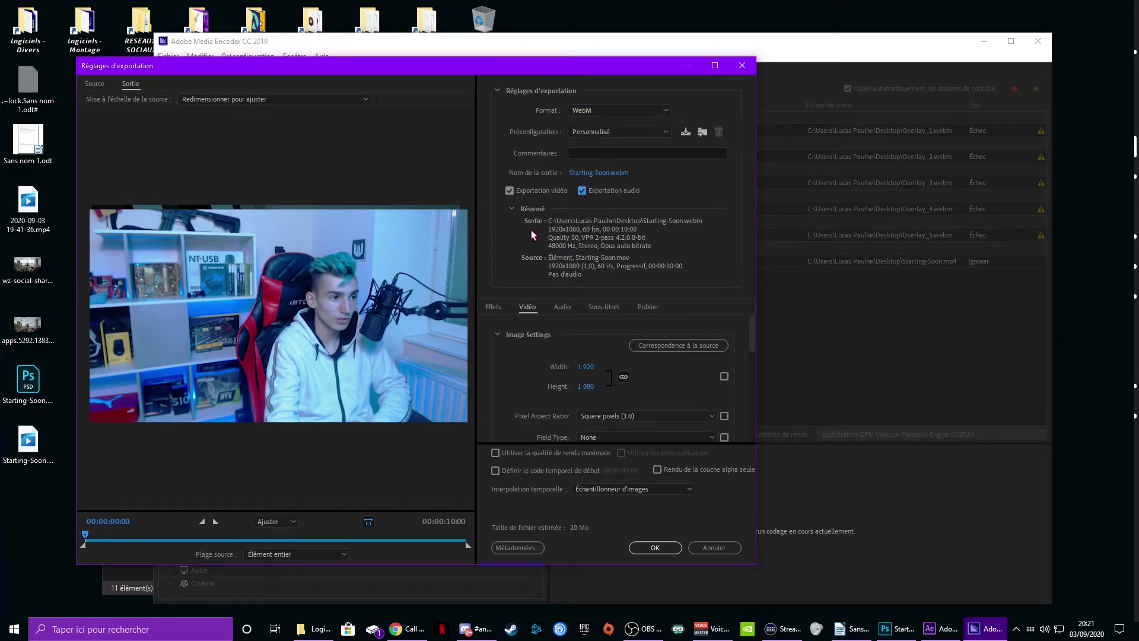
pyautogui.scroll(-3, 502, 399)
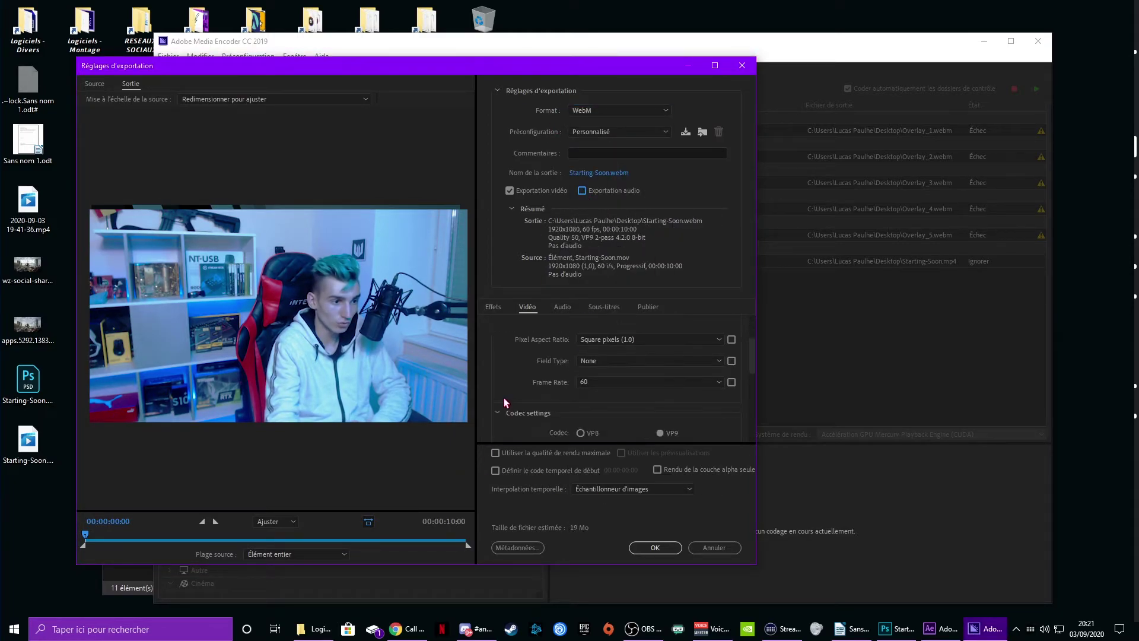
pyautogui.scroll(-3, 504, 397)
pyautogui.scroll(-3, 506, 396)
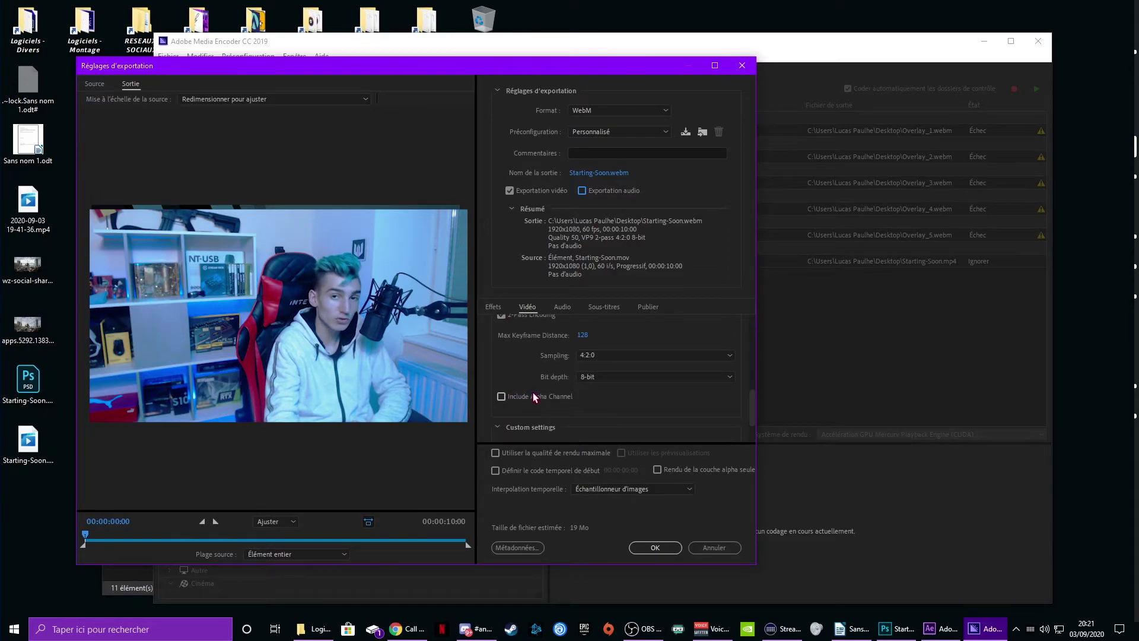
pyautogui.scroll(-2, 522, 379)
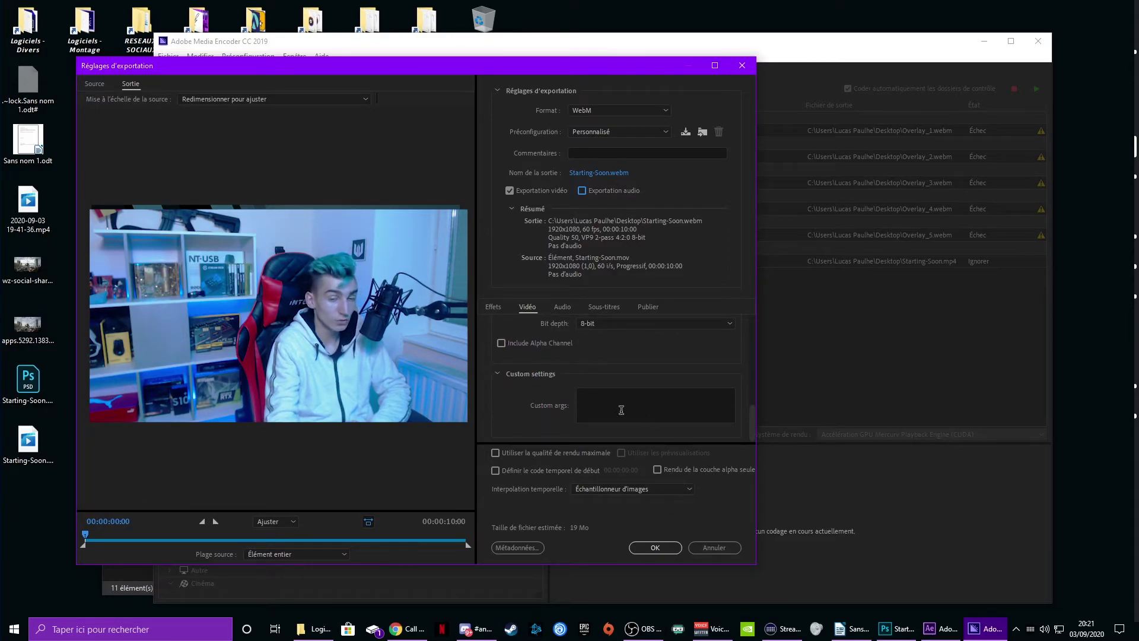
pyautogui.click(647, 548)
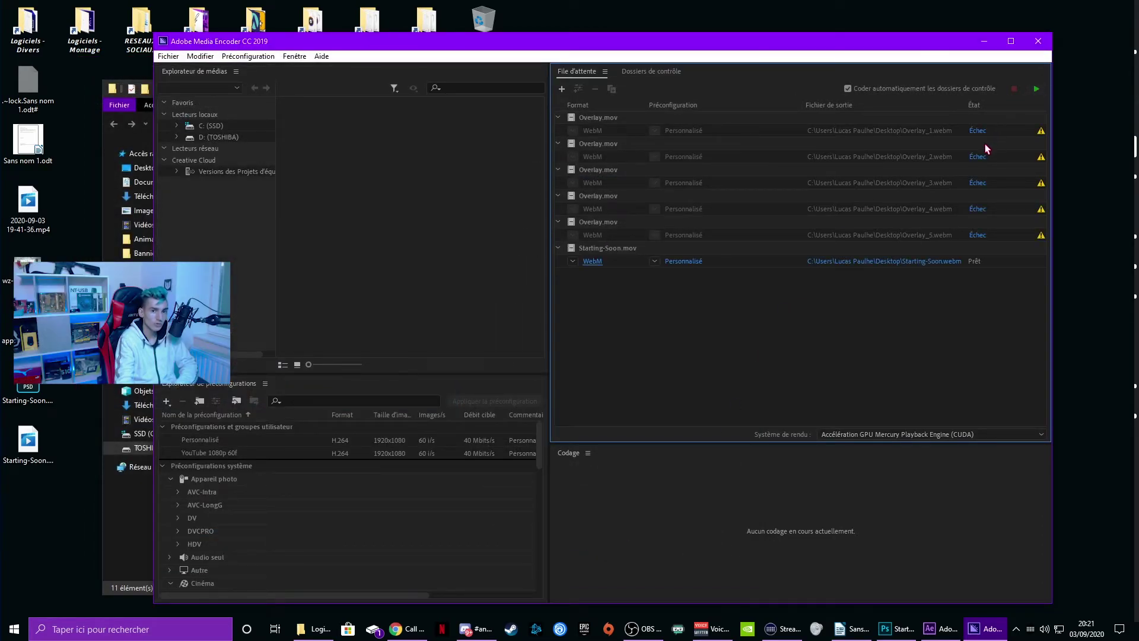
# Start the Media Encoder queue to encode Starting-Soon.mov to WebM.
pyautogui.click(1035, 90)
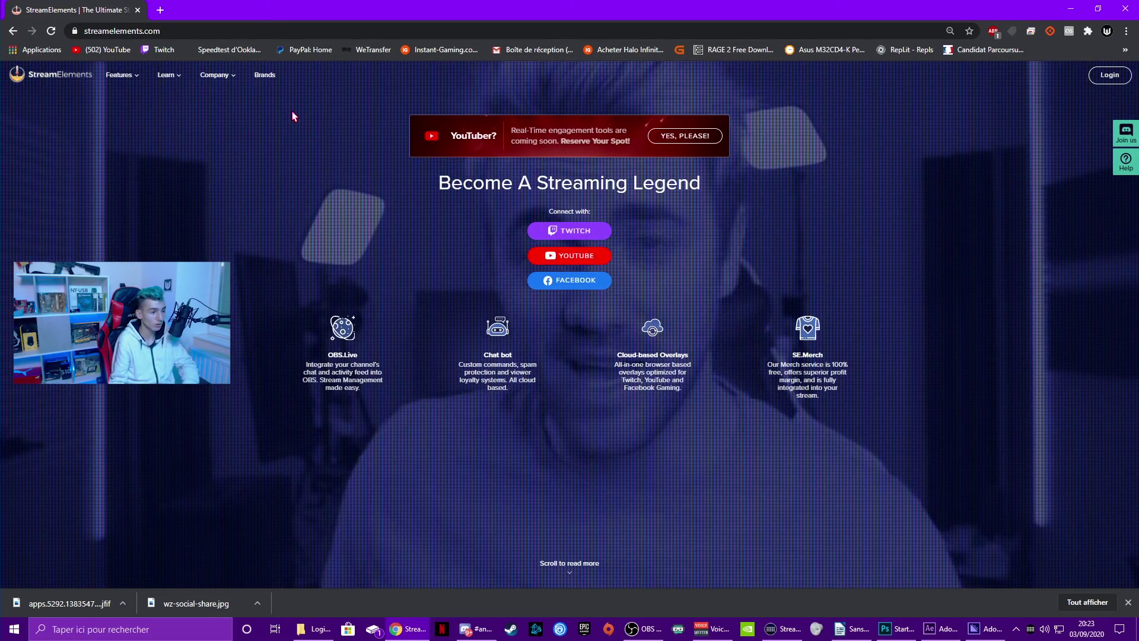
# Log in to StreamElements with Twitch and go to My overlays under Alerts & Overlays.
pyautogui.click(569, 230)
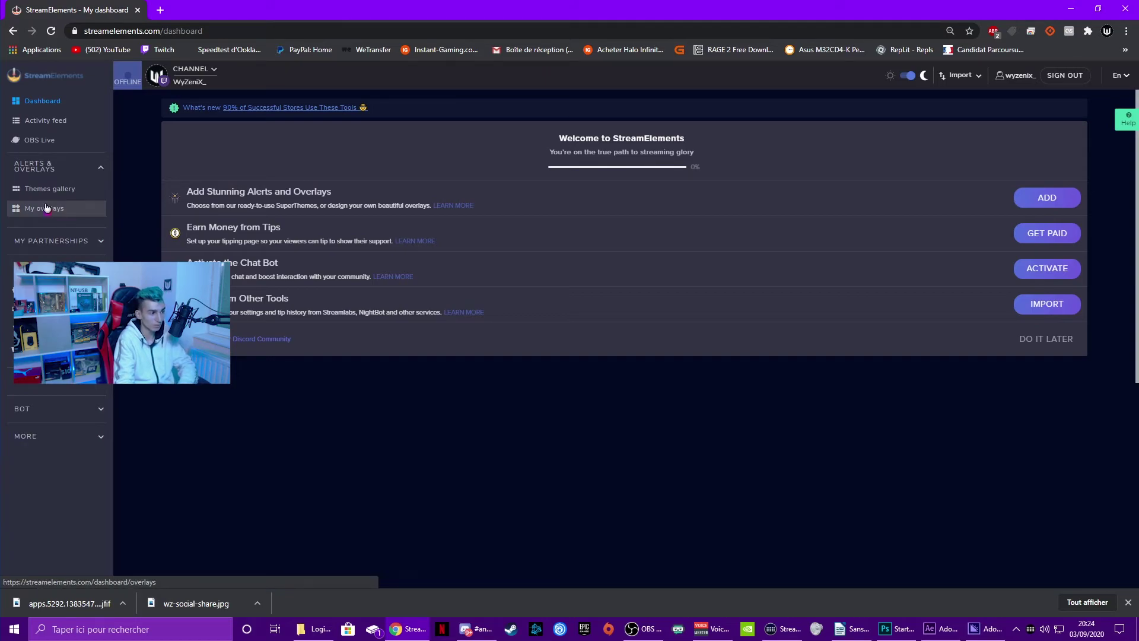
pyautogui.click(47, 207)
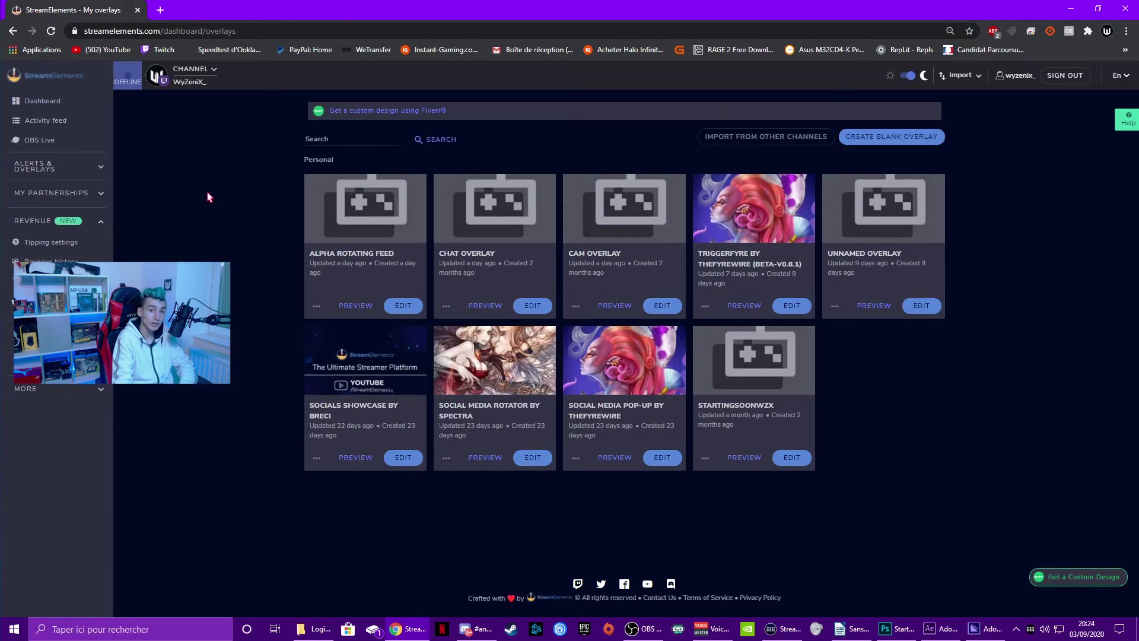
pyautogui.click(63, 168)
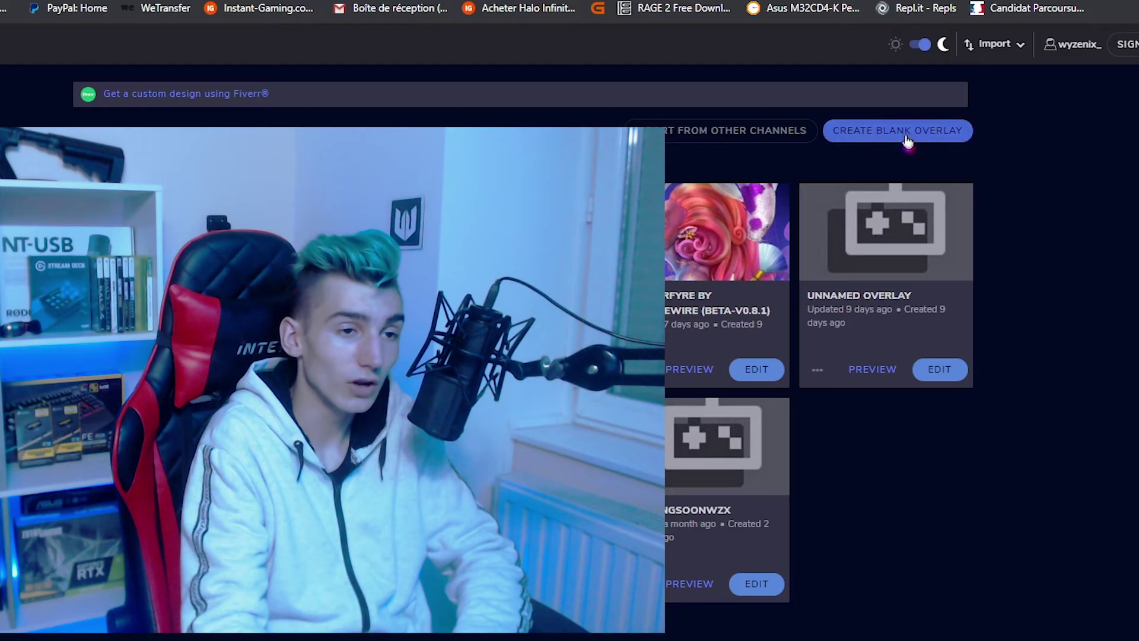
# Create a new blank Unnamed overlay at 1080p resolution.
pyautogui.click(906, 136)
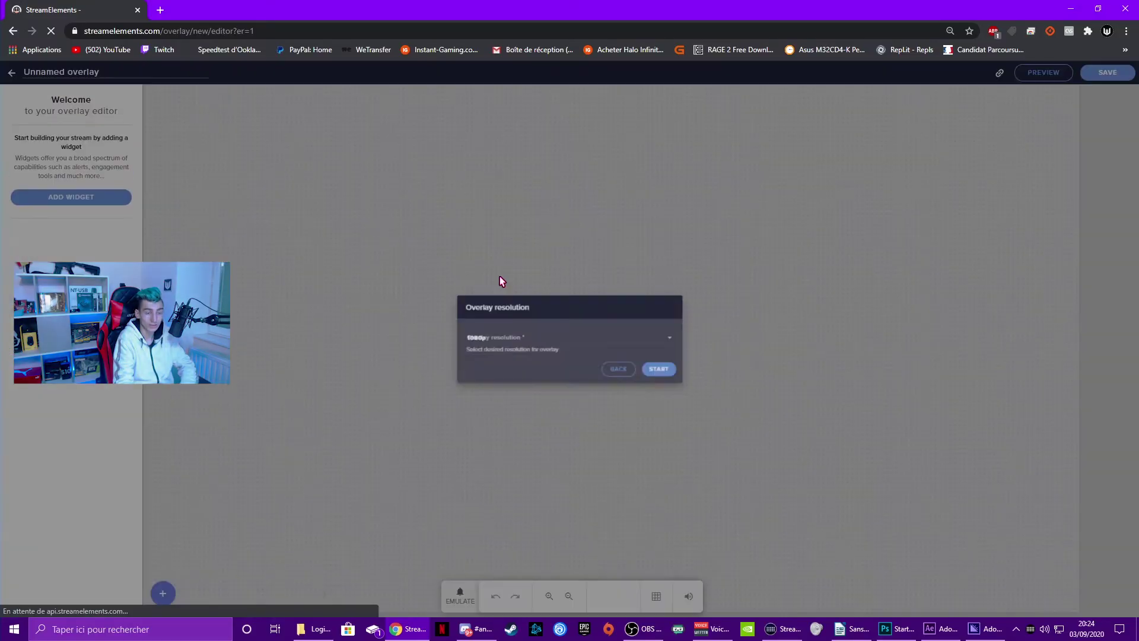
pyautogui.click(503, 346)
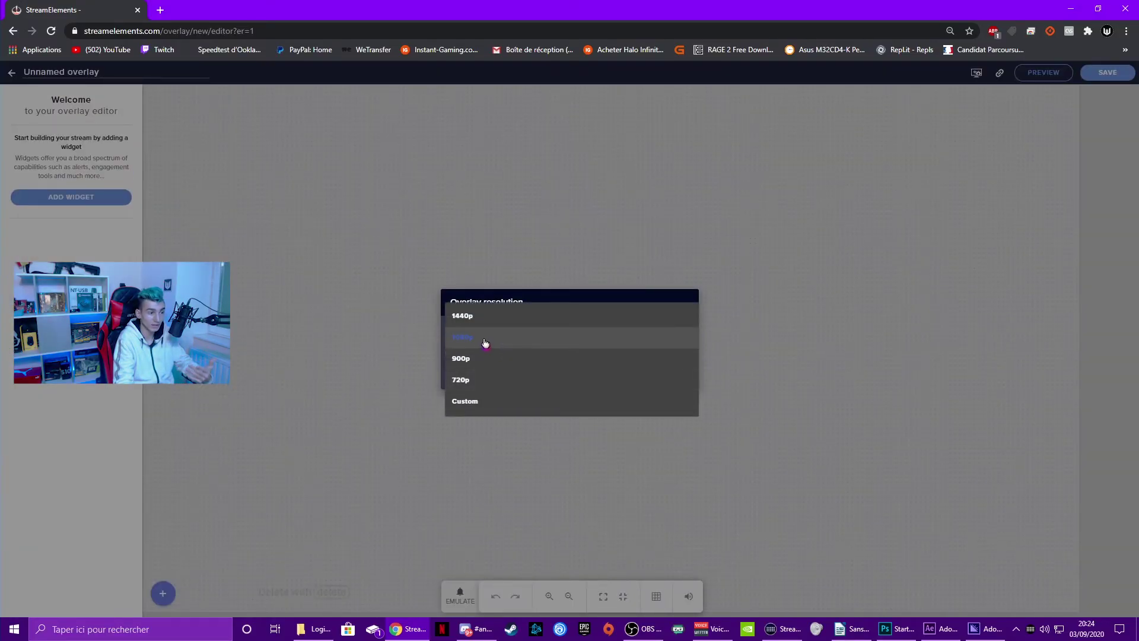
pyautogui.click(447, 342)
pyautogui.click(480, 342)
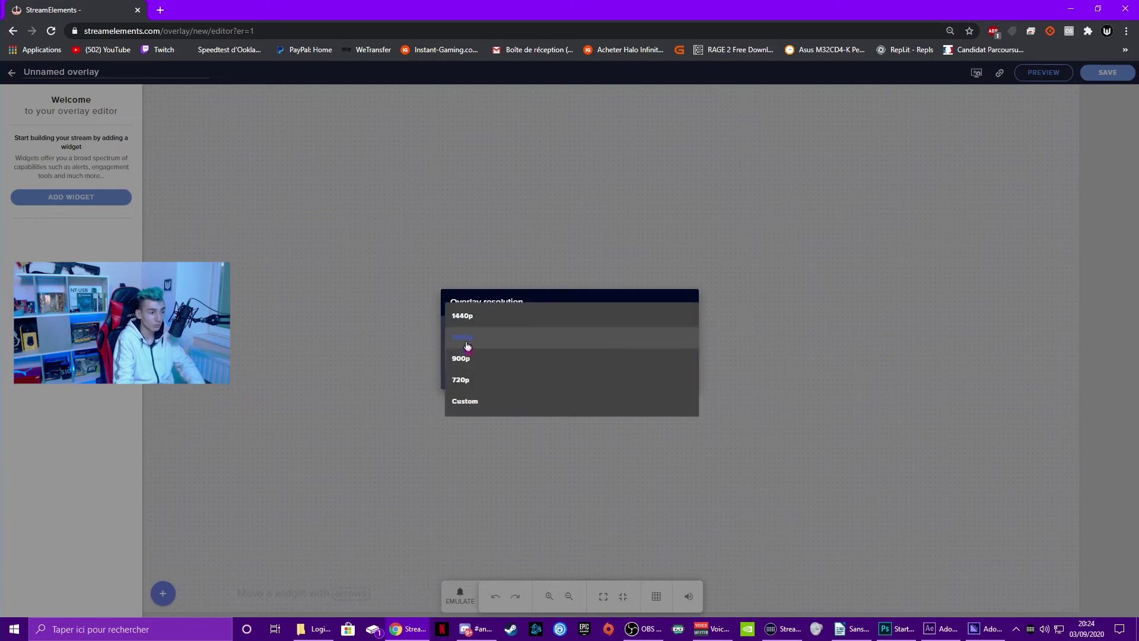
pyautogui.click(415, 347)
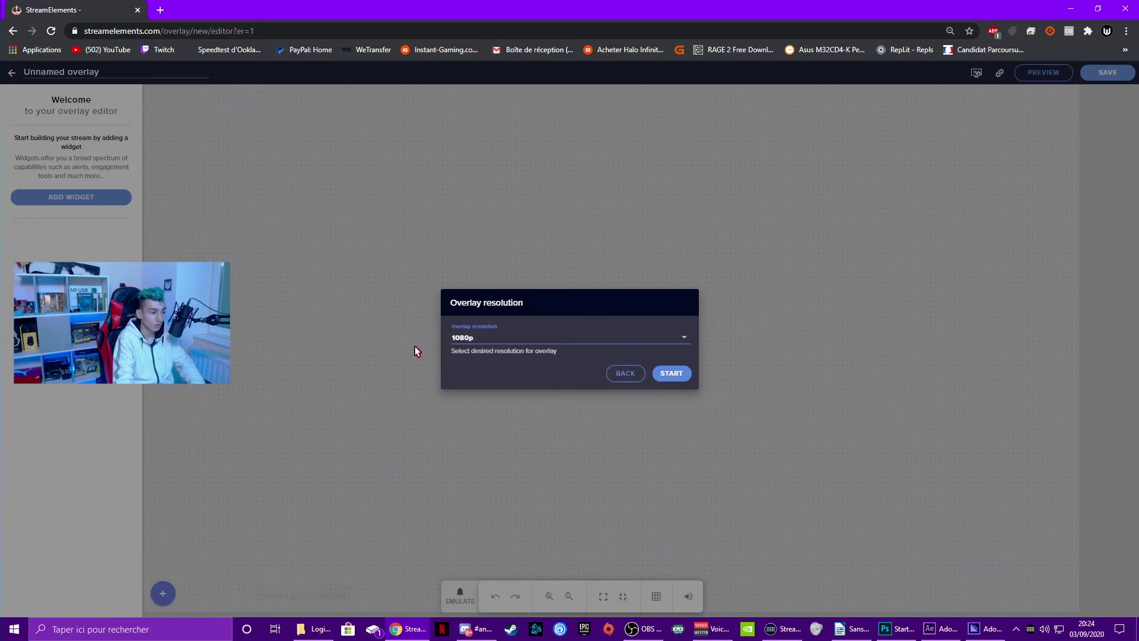
pyautogui.click(483, 346)
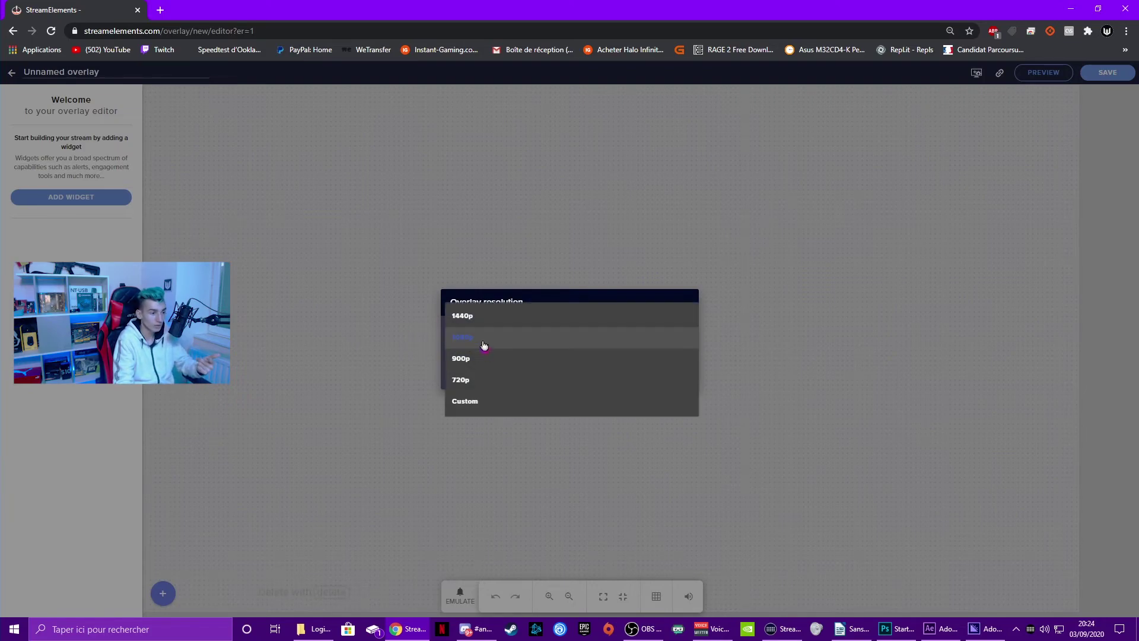
pyautogui.click(446, 341)
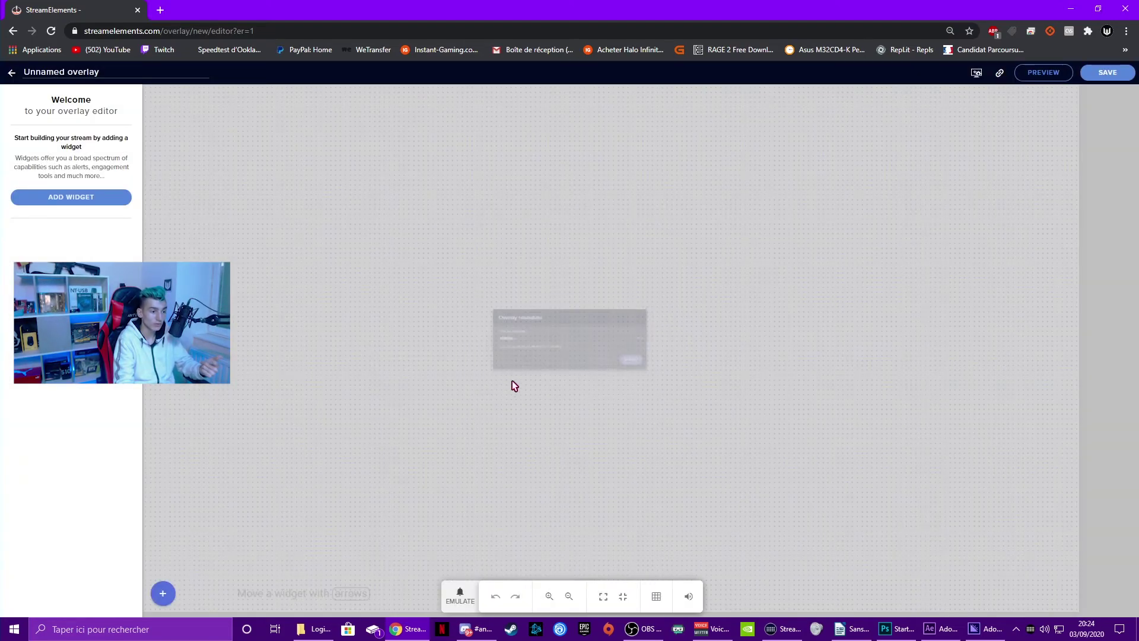
pyautogui.click(162, 593)
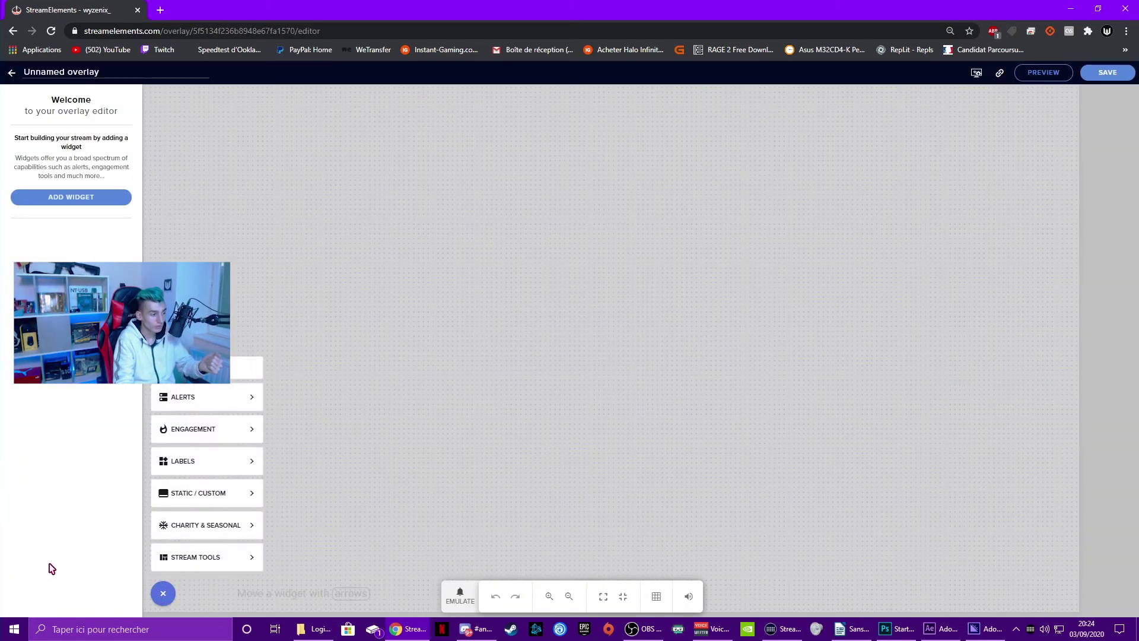
pyautogui.moveTo(198, 493)
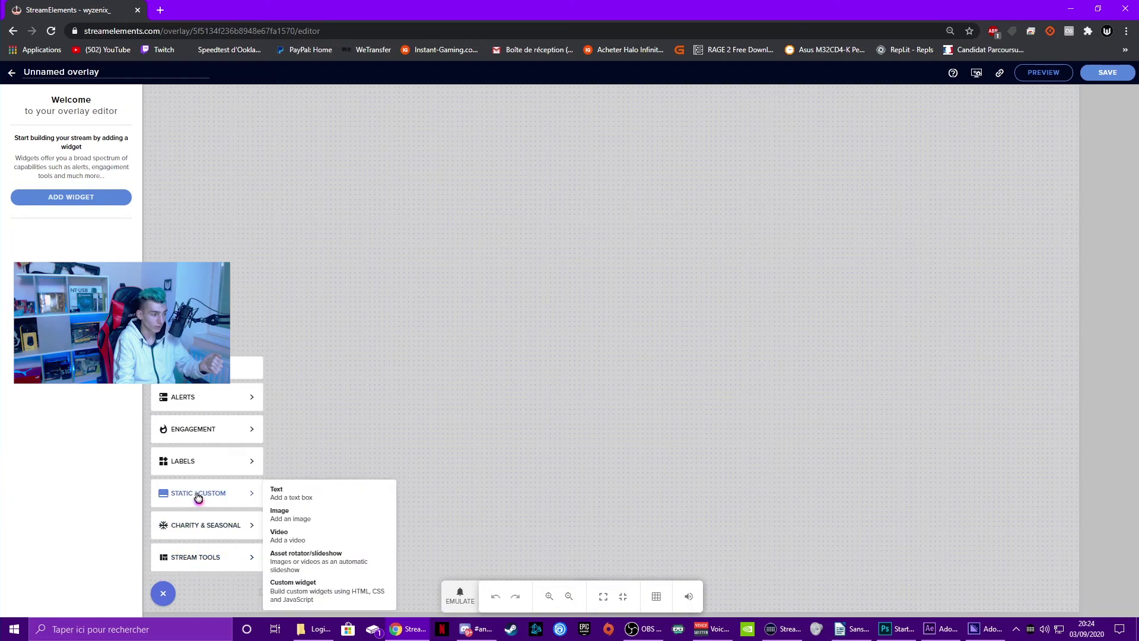
# Add a video widget playing Starting-Soon.webm uploaded from the Desktop.
pyautogui.click(280, 537)
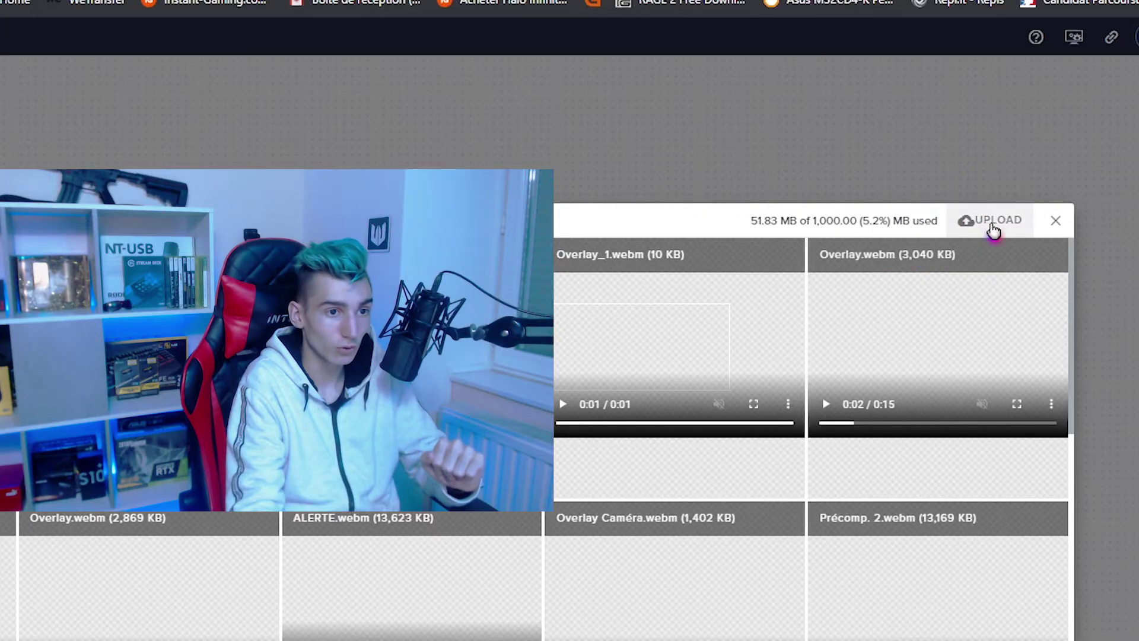
pyautogui.click(976, 231)
pyautogui.click(552, 378)
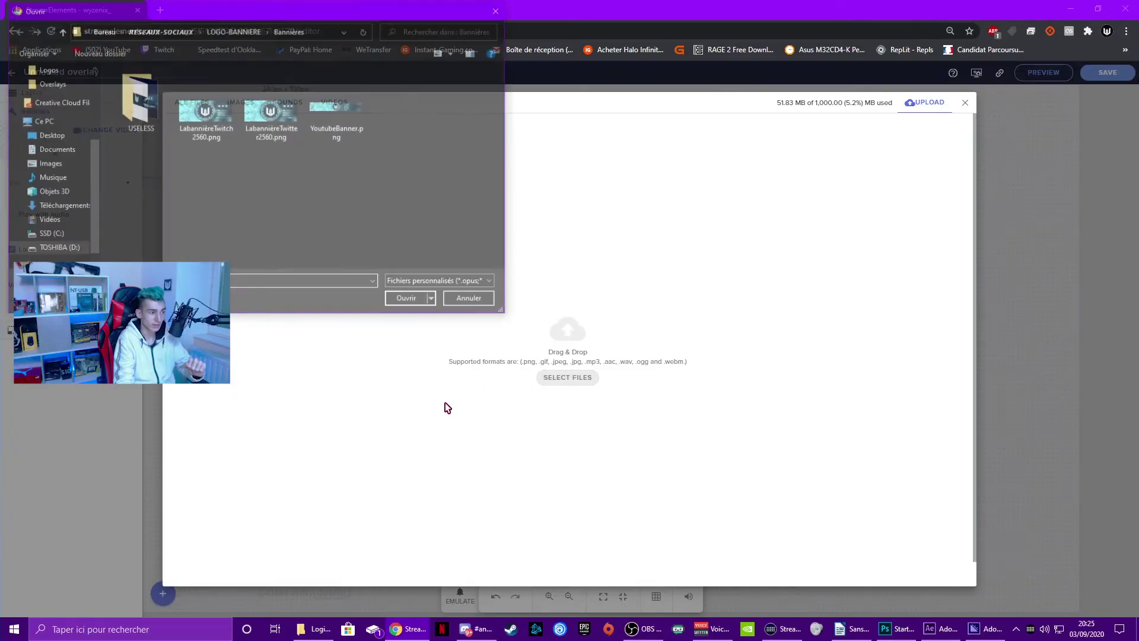
pyautogui.click(30, 141)
pyautogui.scroll(-1, 279, 196)
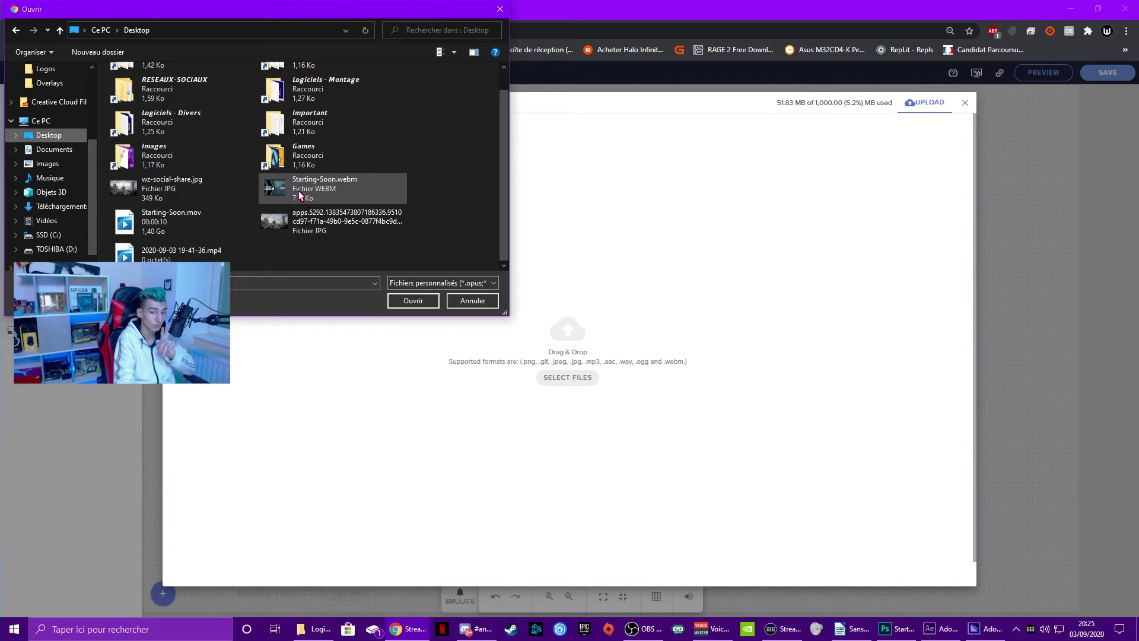
pyautogui.moveTo(324, 187)
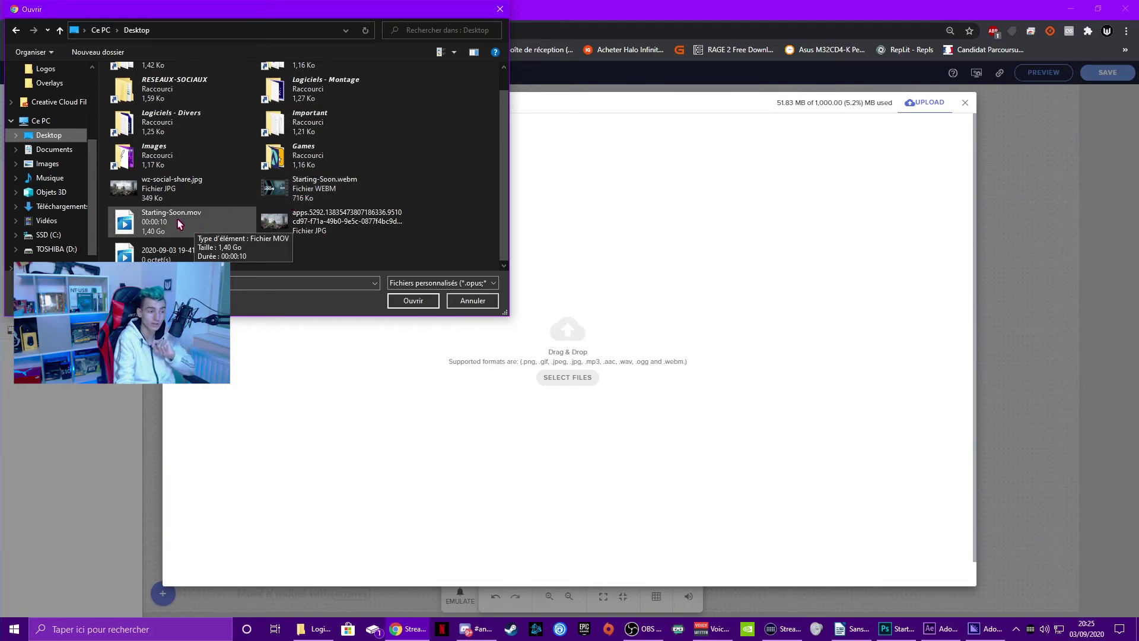
pyautogui.click(320, 194)
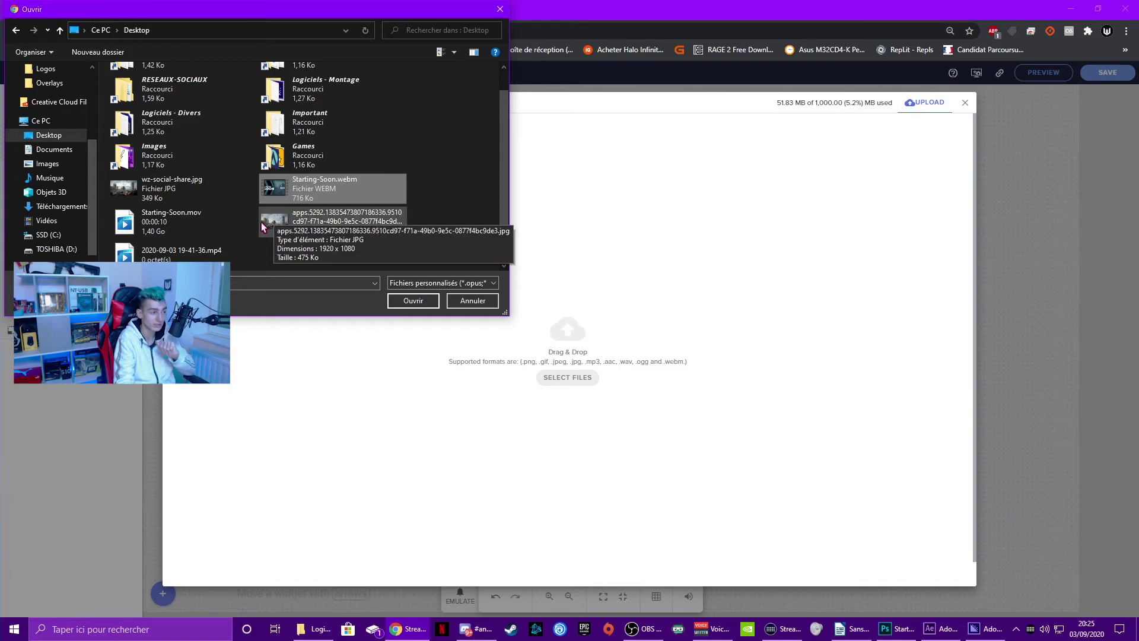
pyautogui.click(193, 233)
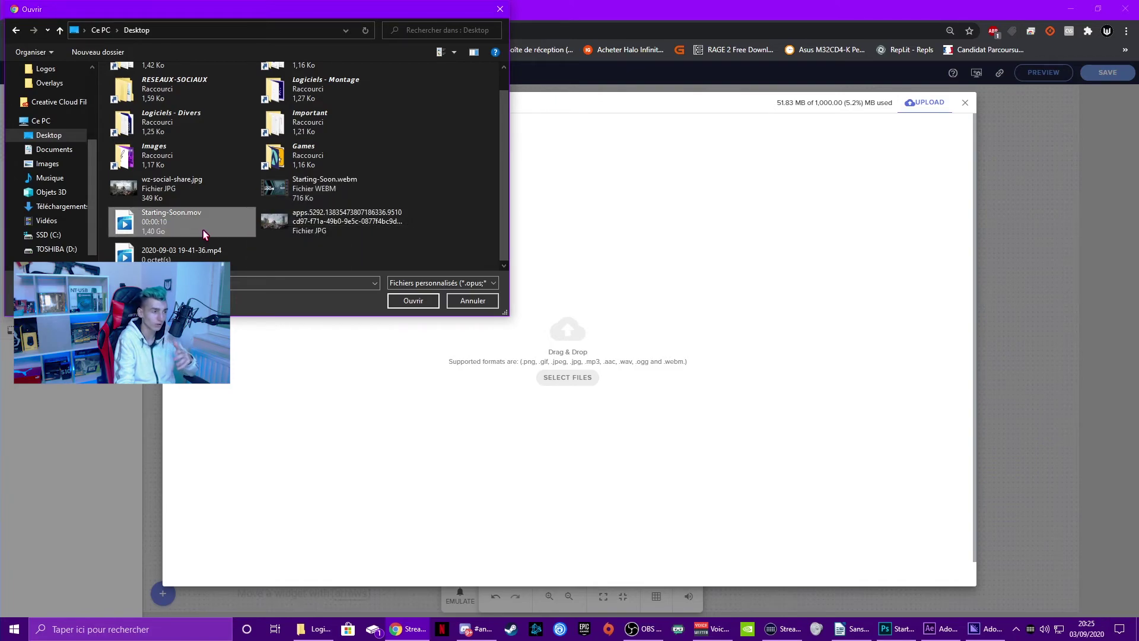
pyautogui.click(308, 191)
pyautogui.doubleClick(351, 195)
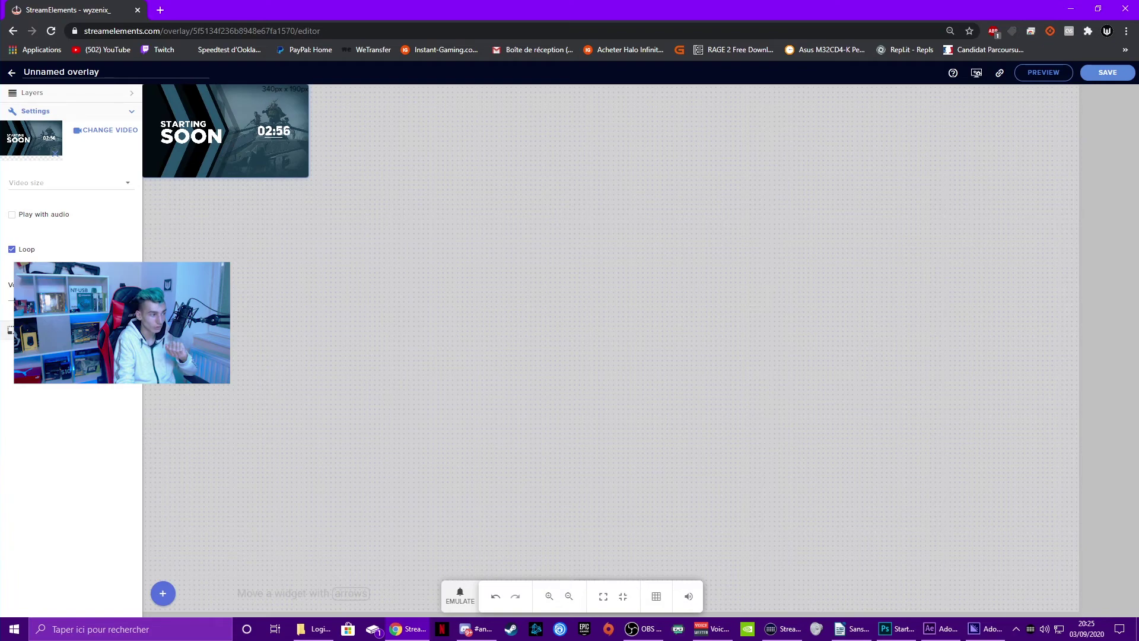
# Set the video widget to 1920 × 1080 and begin saving the overlay.
pyautogui.doubleClick(28, 159)
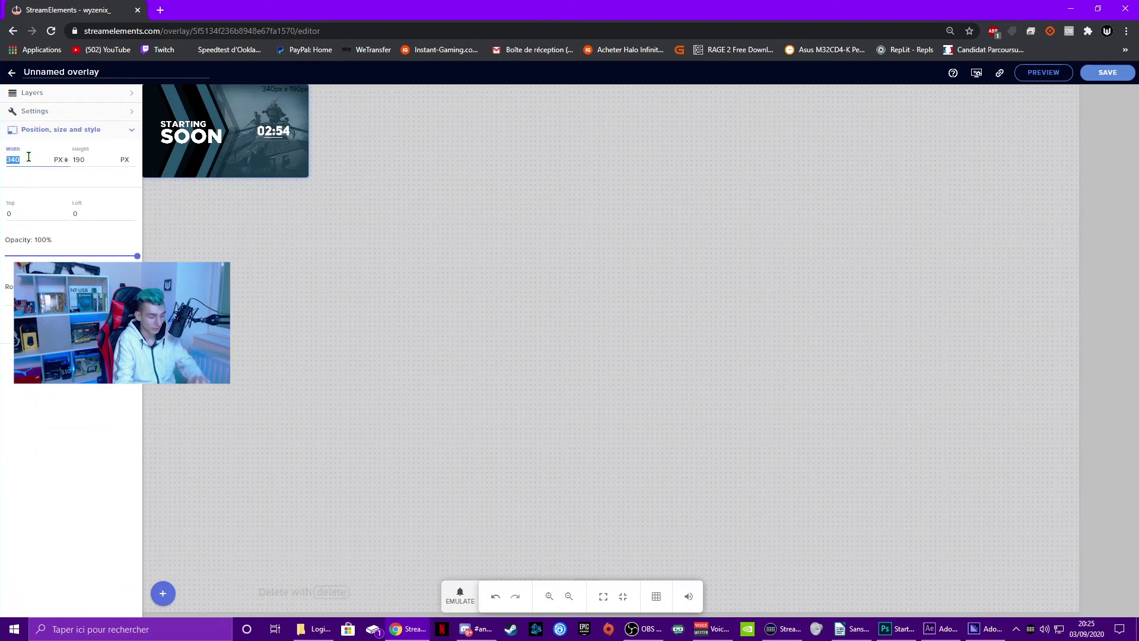
pyautogui.write('1920')
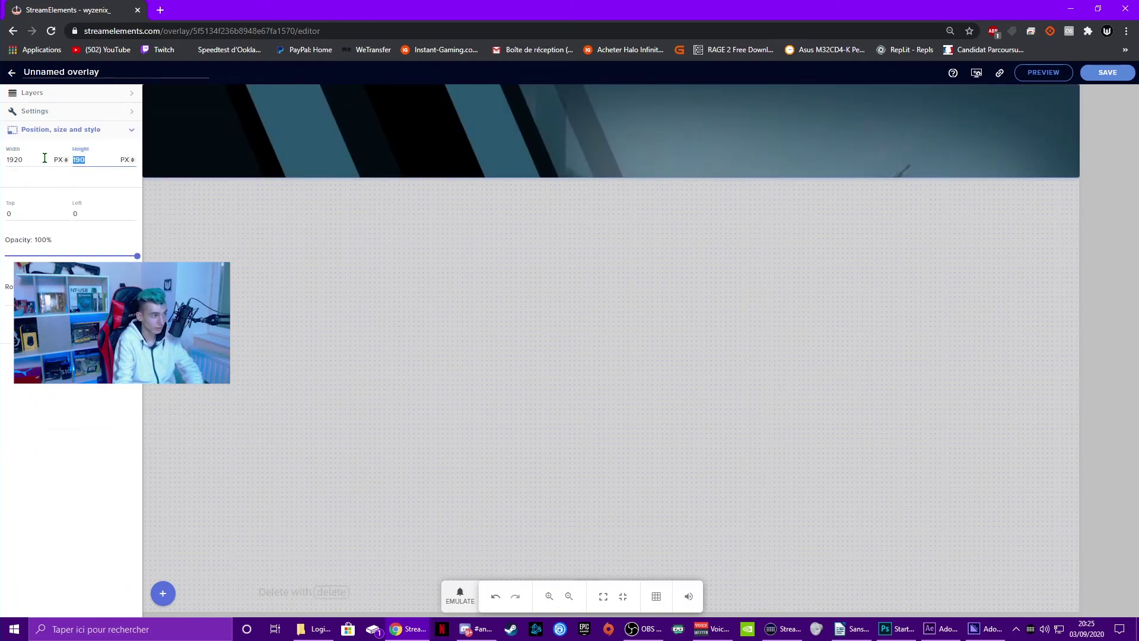
pyautogui.write('1080')
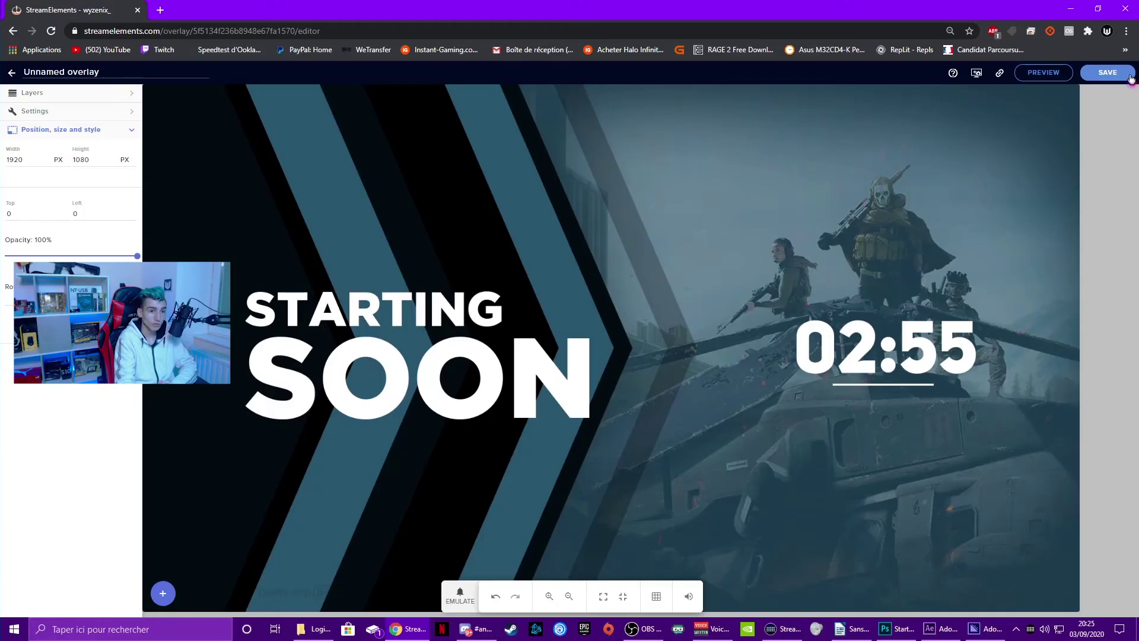
pyautogui.click(1107, 71)
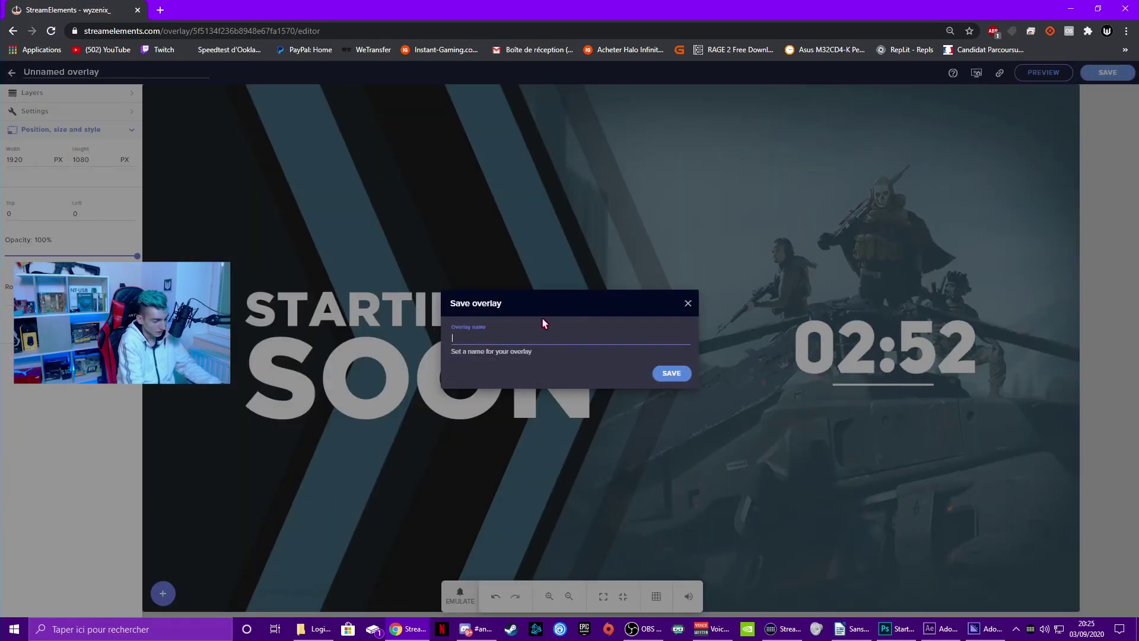
# Save the overlay as 'Pour Tuto' and copy its overlay URL.
pyautogui.write('Pour T')
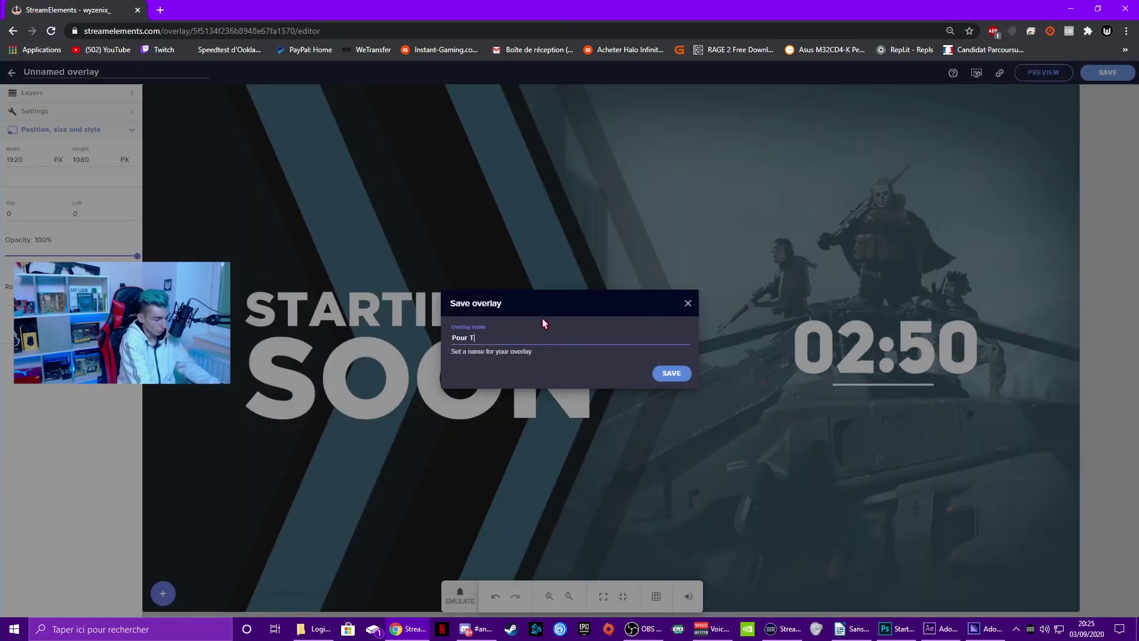
pyautogui.write('uto')
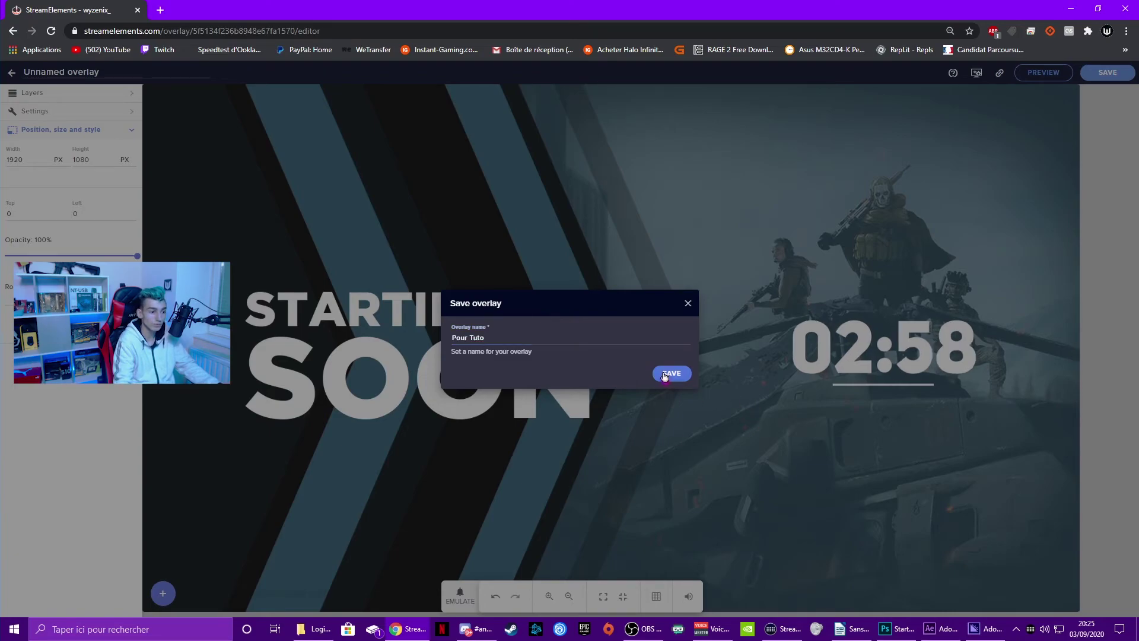
pyautogui.click(670, 373)
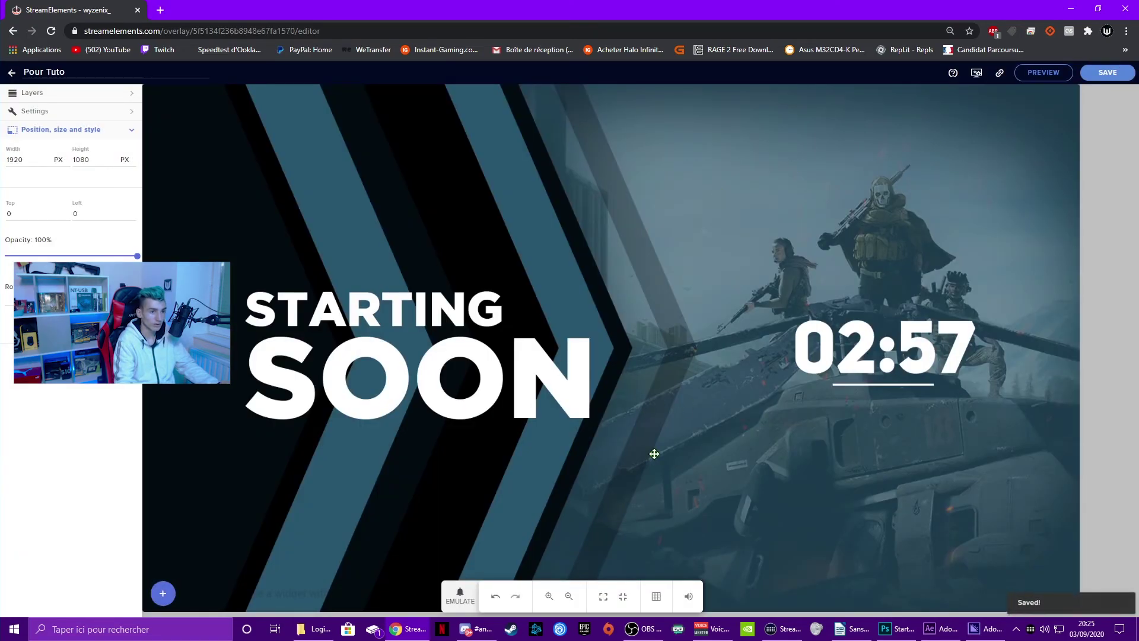
pyautogui.click(999, 75)
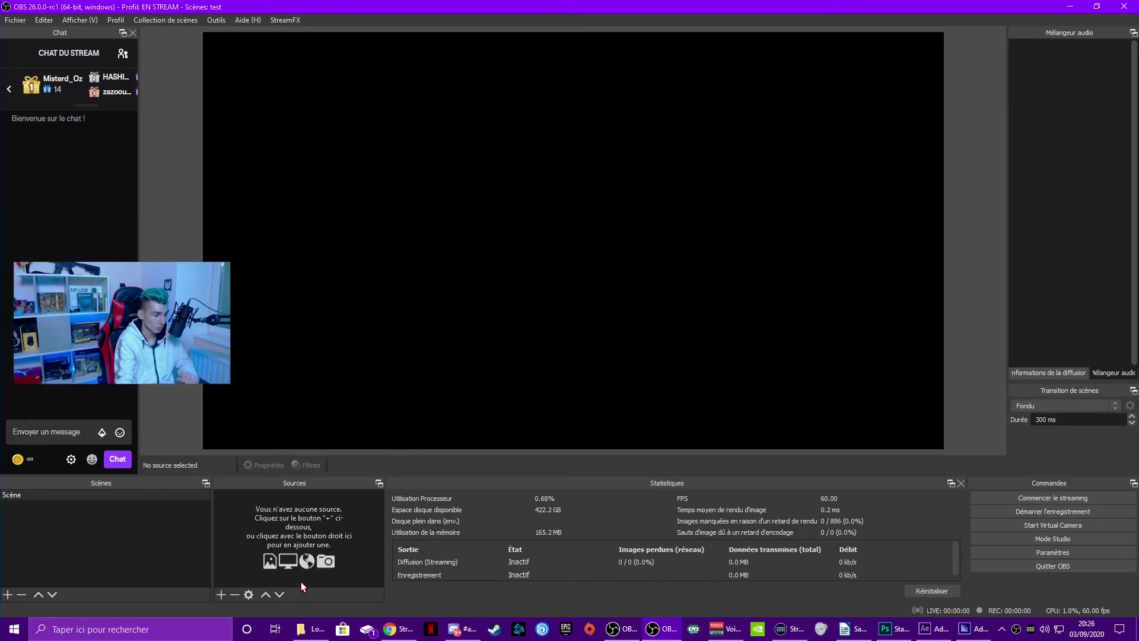
# Add a browser (Navigateur) source named 'Overlay Starting Soon' to the OBS scene.
pyautogui.click(224, 595)
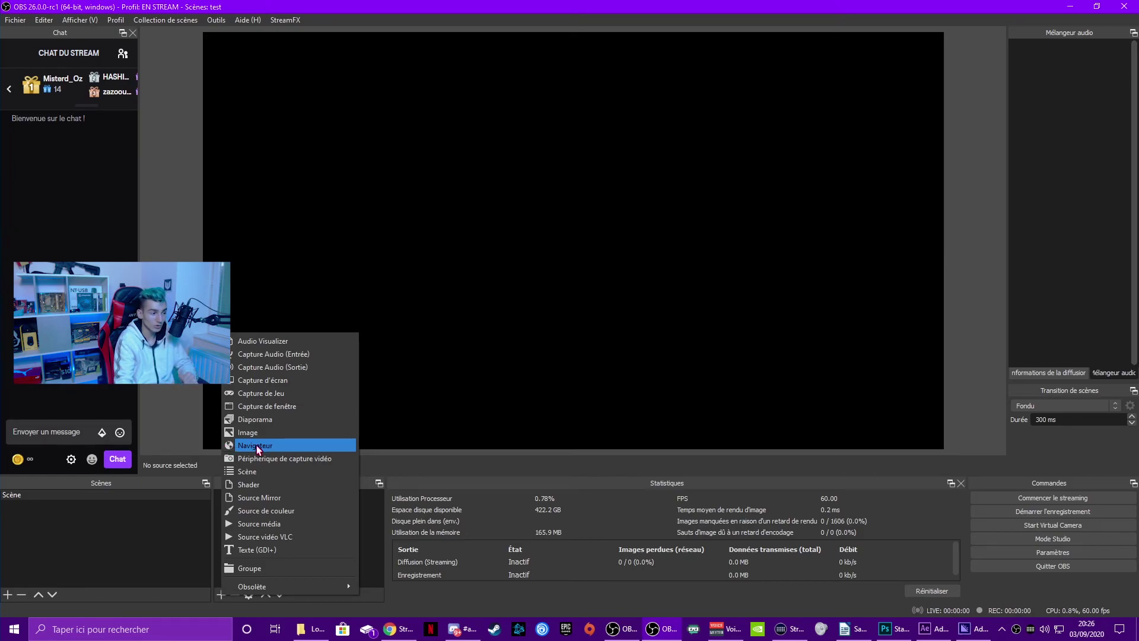
pyautogui.click(256, 445)
pyautogui.write('Overlay Star')
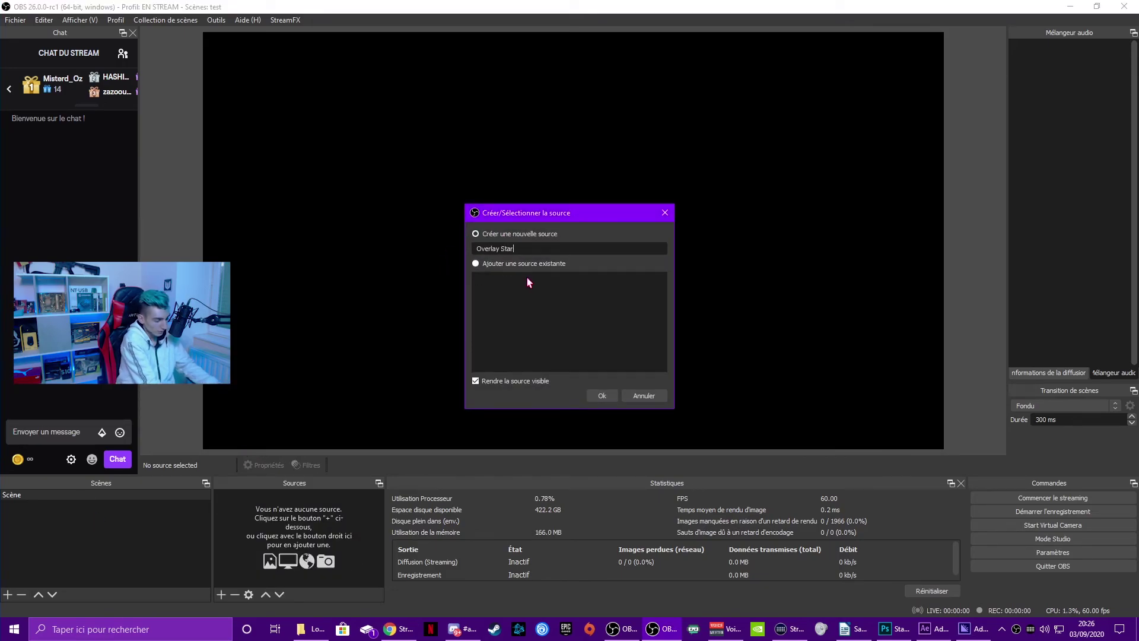
pyautogui.write('ting Soon')
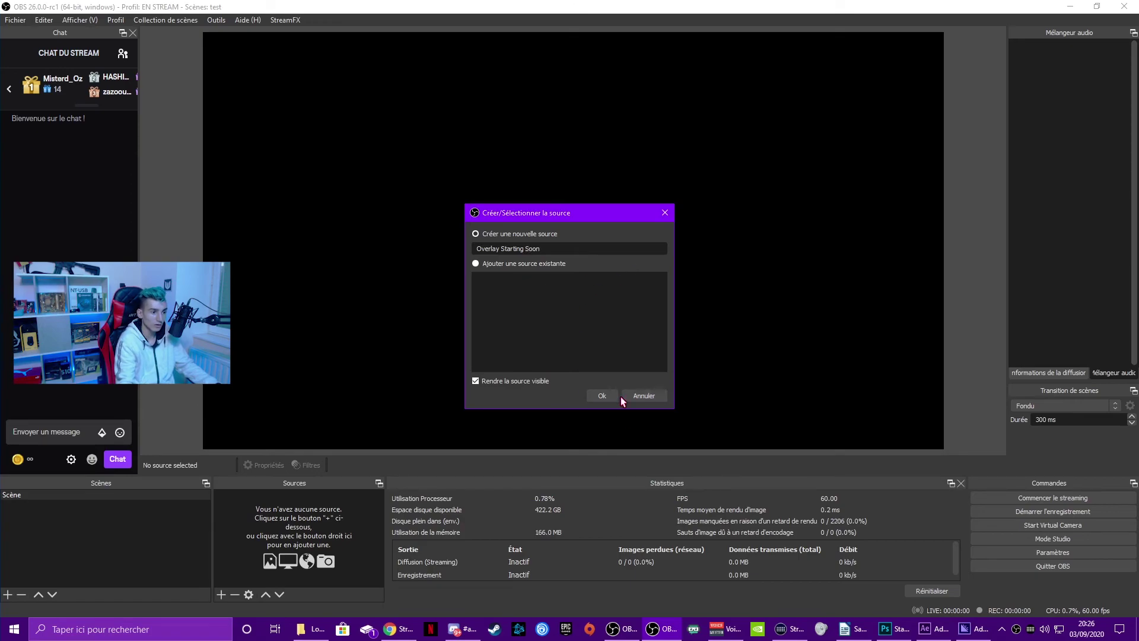
pyautogui.click(606, 396)
pyautogui.moveTo(386, 358); pyautogui.dragTo(256, 358)
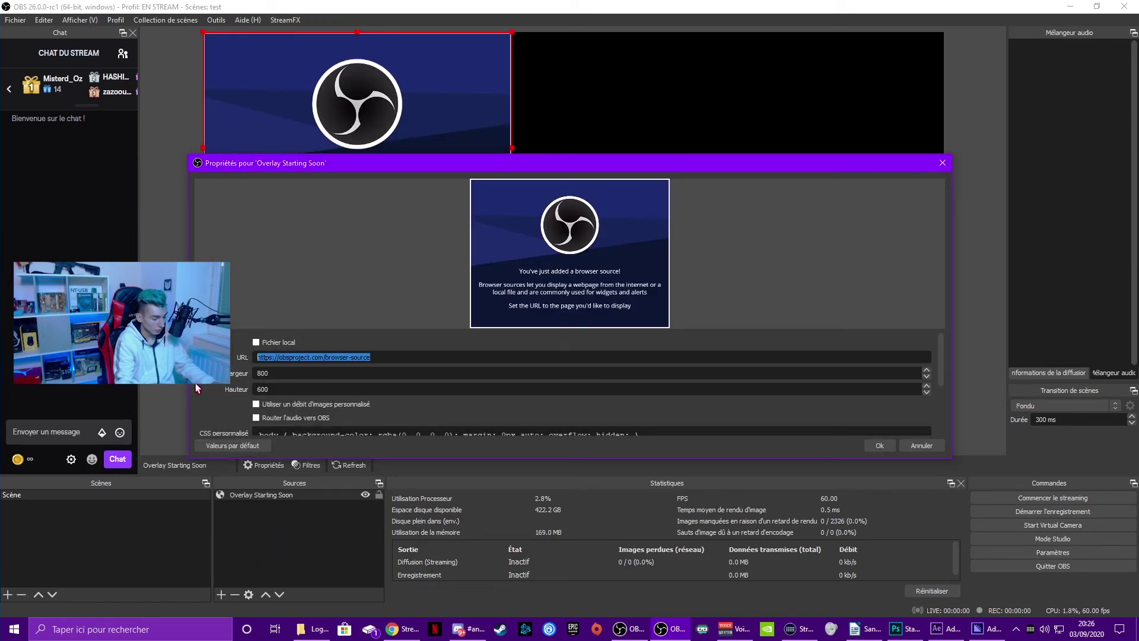
# Point the browser source at the copied overlay URL at 1920 × 1080.
pyautogui.hotkey('ctrl', 'v')
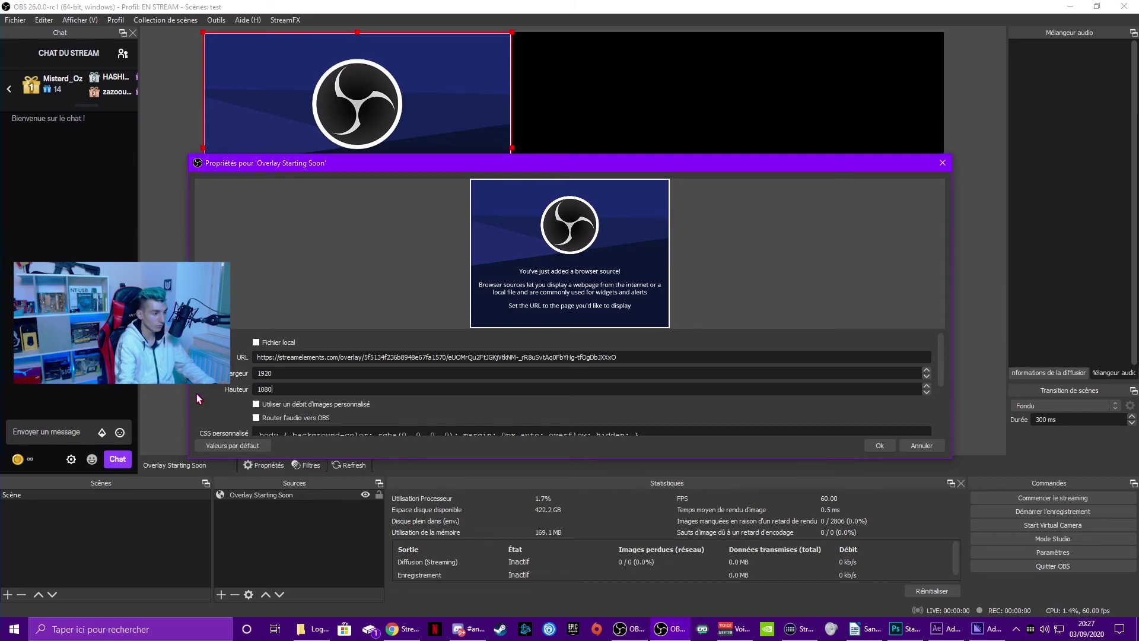
pyautogui.scroll(-3, 199, 399)
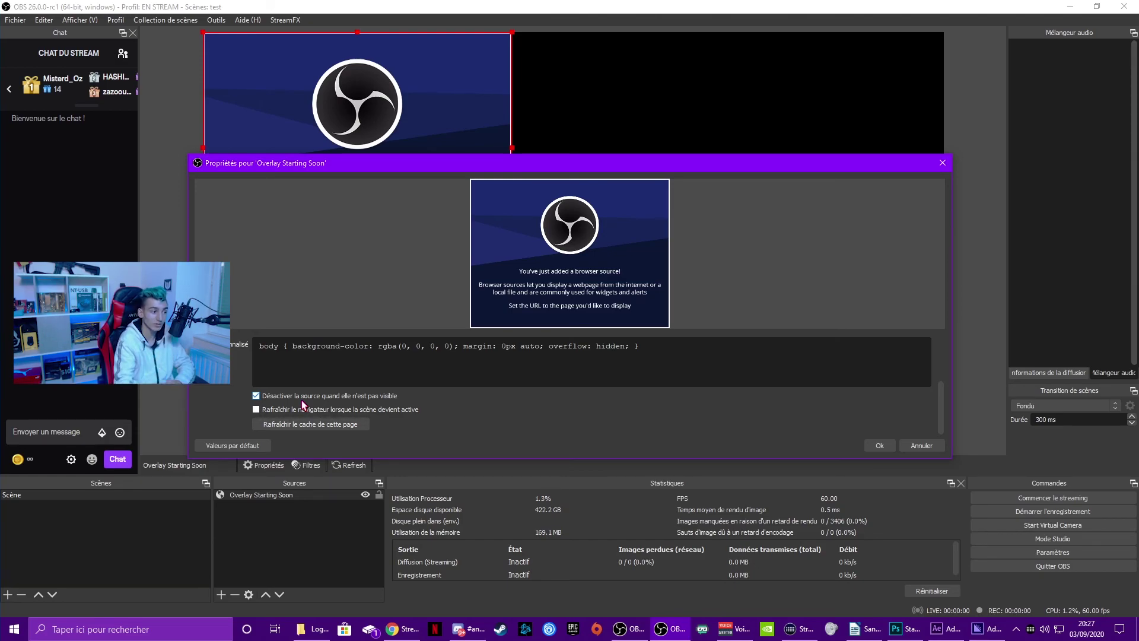
pyautogui.click(877, 446)
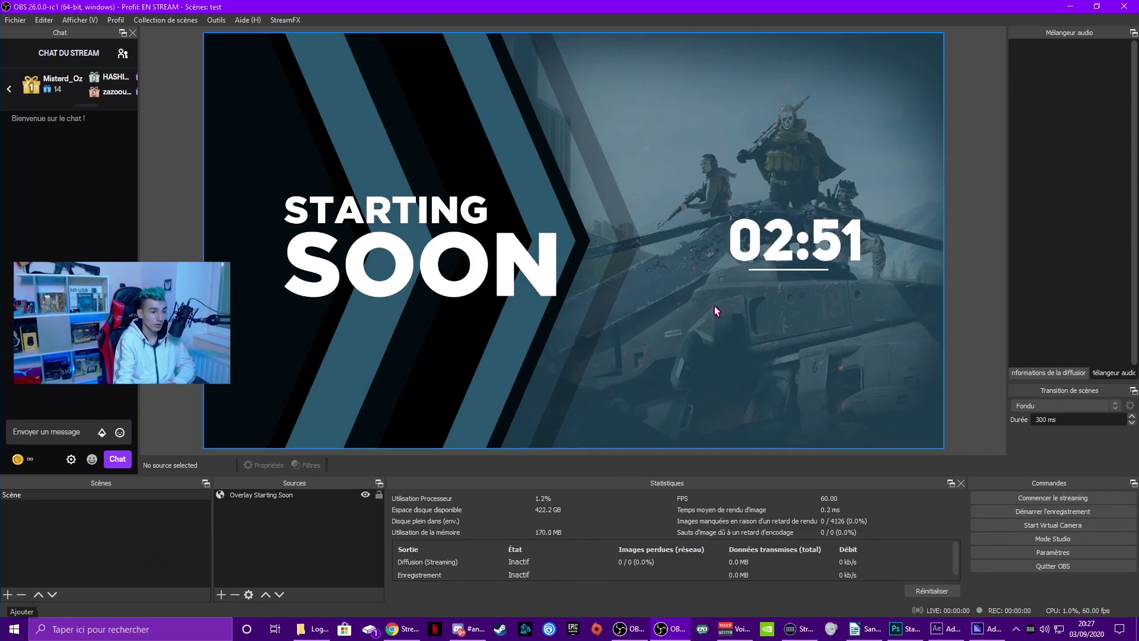
# Create an empty Scène 2, then return to the countdown scene Scène.
pyautogui.click(7, 593)
pyautogui.click(525, 332)
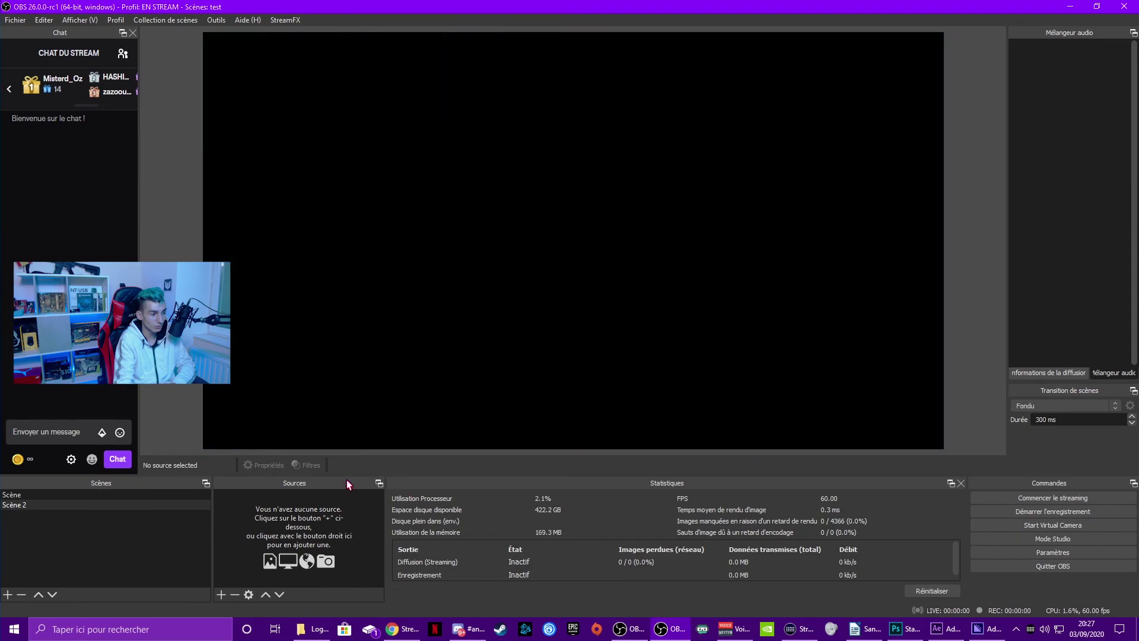
pyautogui.click(46, 496)
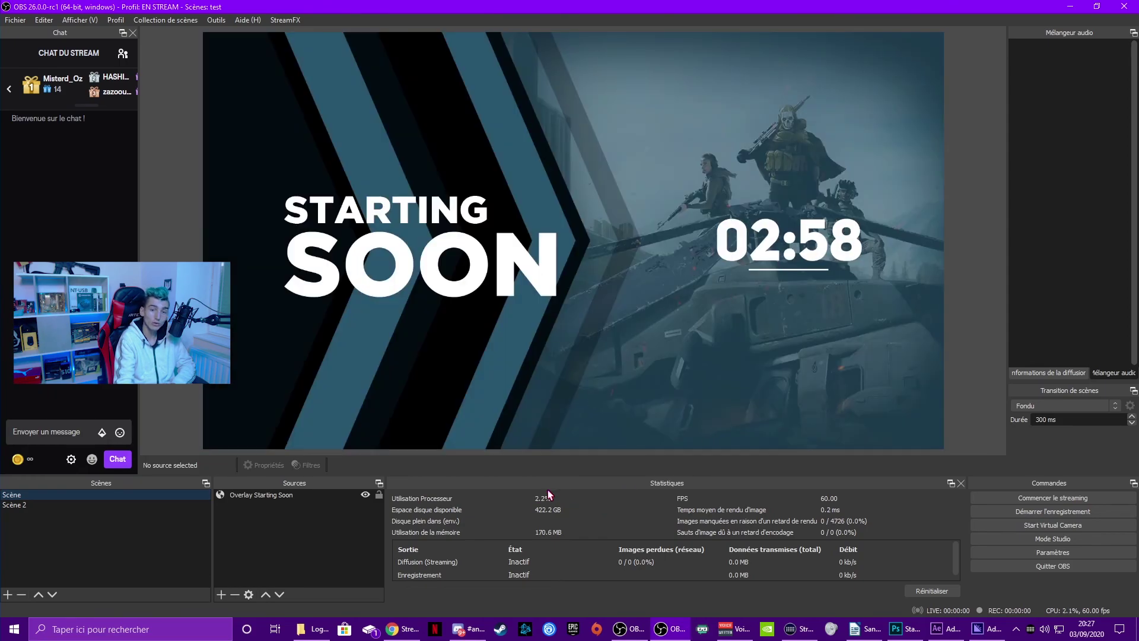